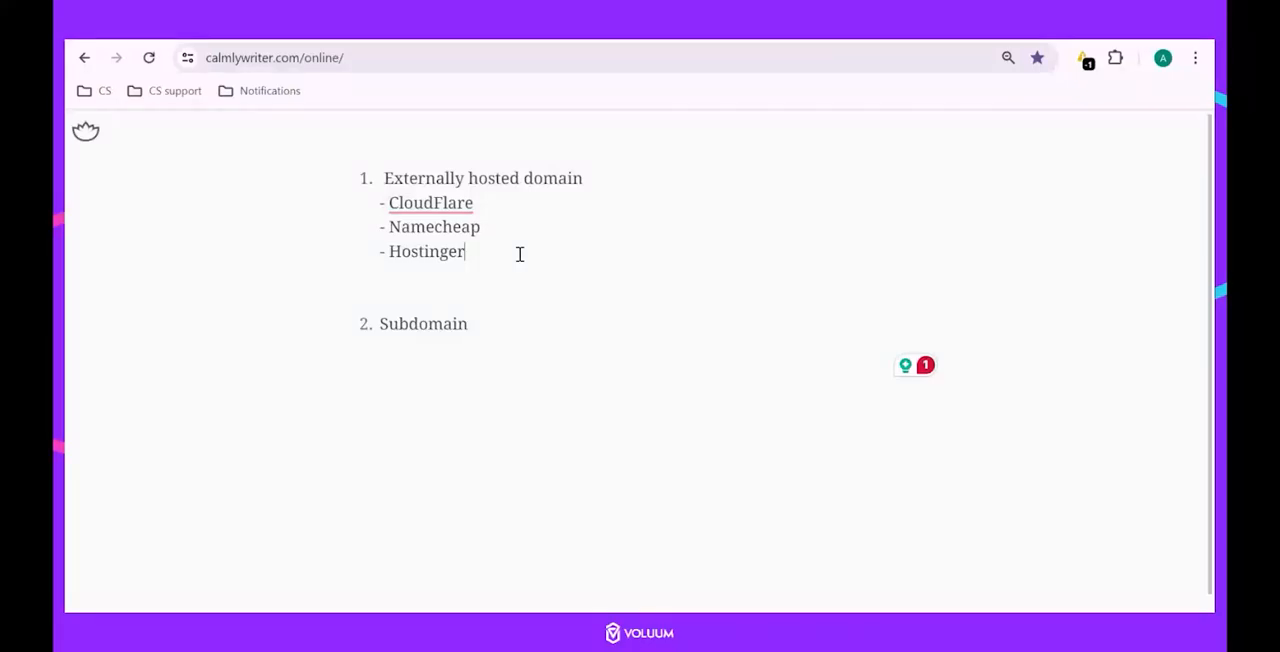
# Add fantasticdomain.com as list item 2, directly below the Hostinger line.
pyautogui.press('Return')
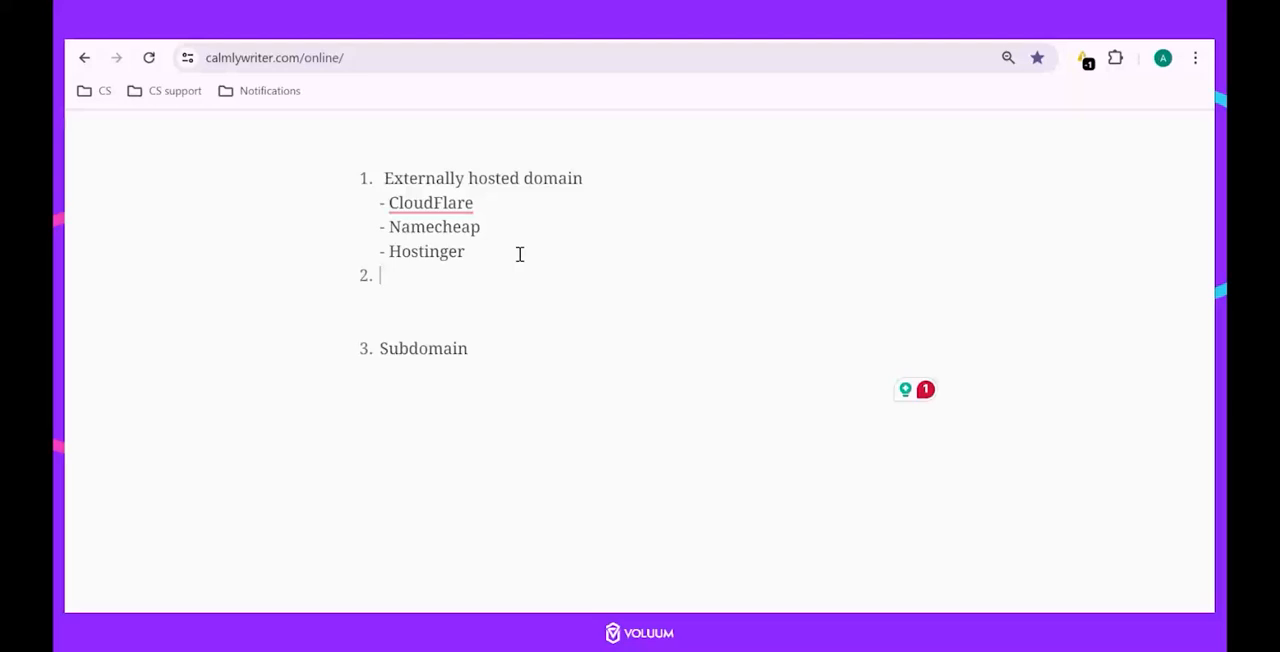
pyautogui.write('fantasti')
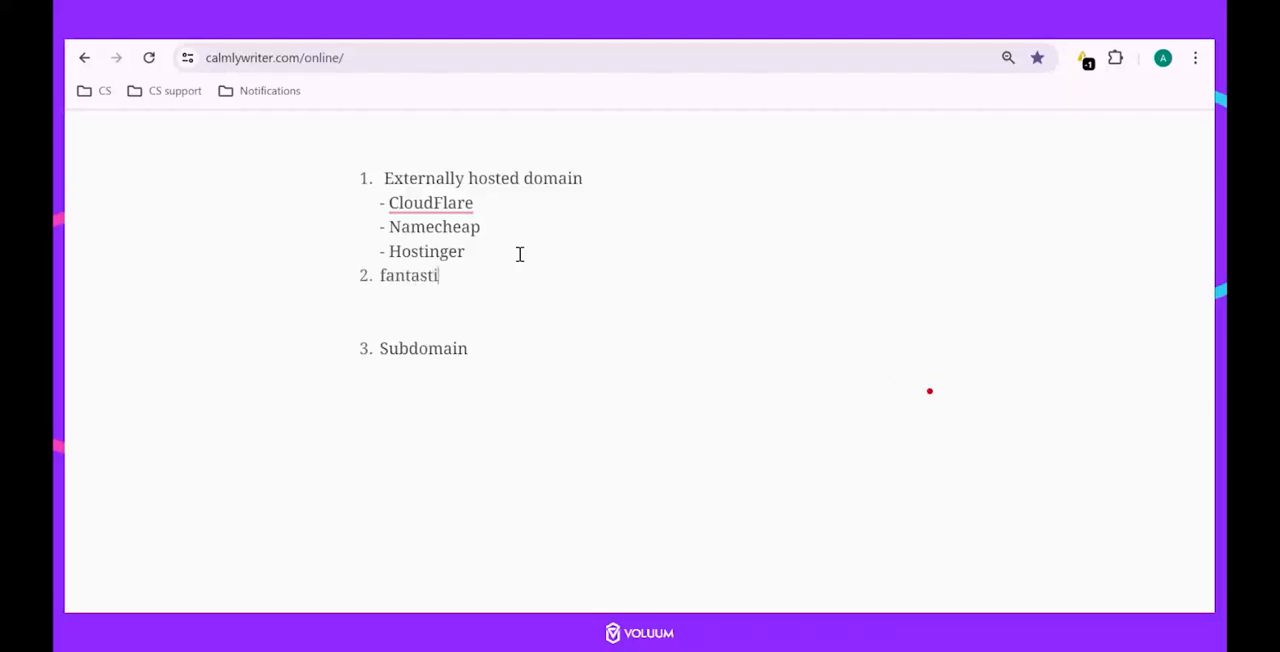
pyautogui.write('cdomain.com')
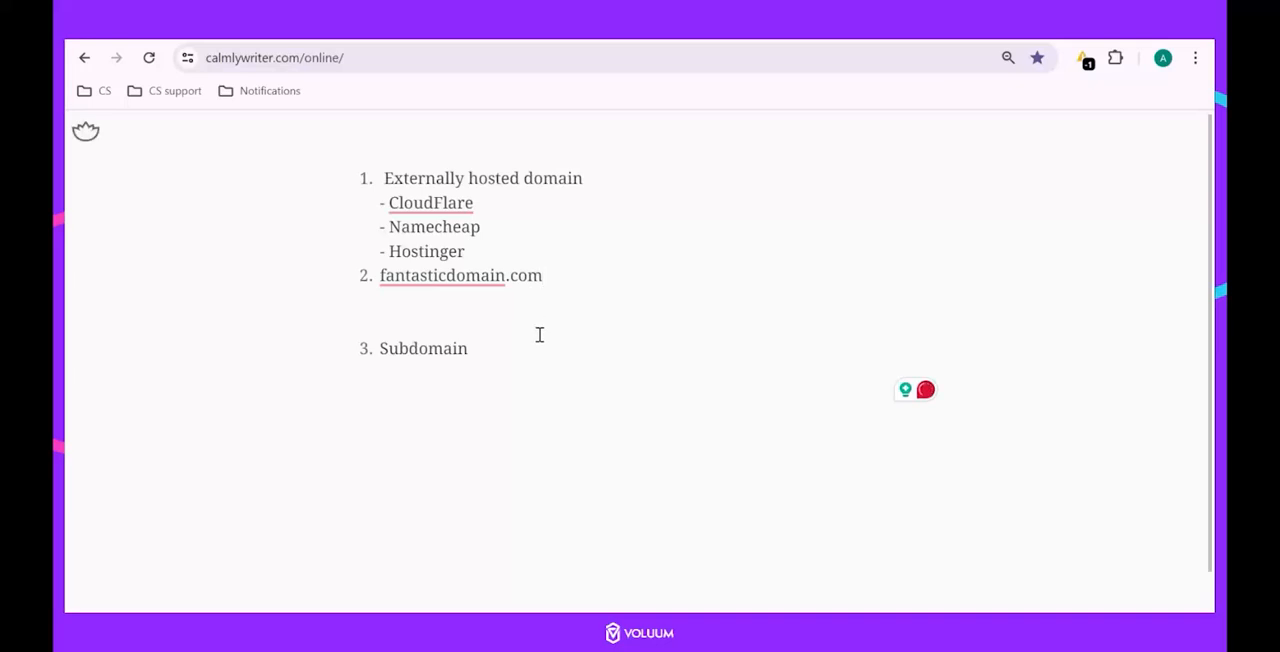
# Add track.fantasticdomain.com as an example line under the Subdomain item.
pyautogui.moveTo(476, 351); pyautogui.dragTo(387, 351)
pyautogui.click(397, 388)
pyautogui.write('trac')
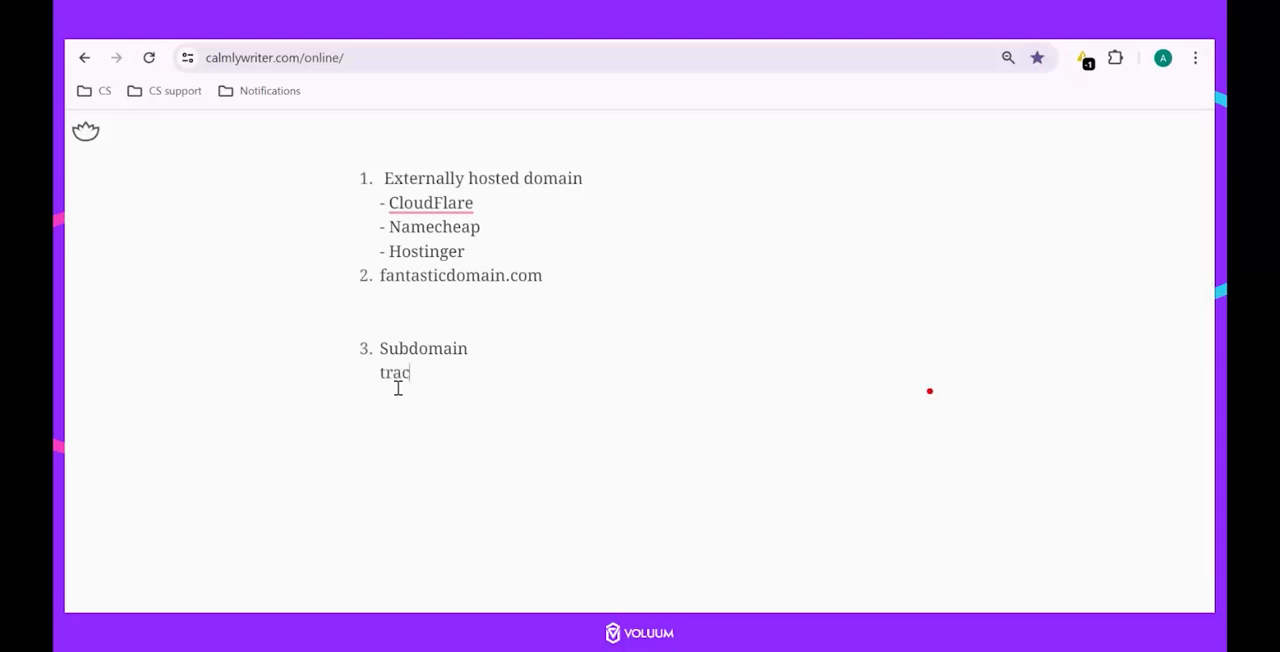
pyautogui.write('k.')
pyautogui.write('fantasticdomain.com')
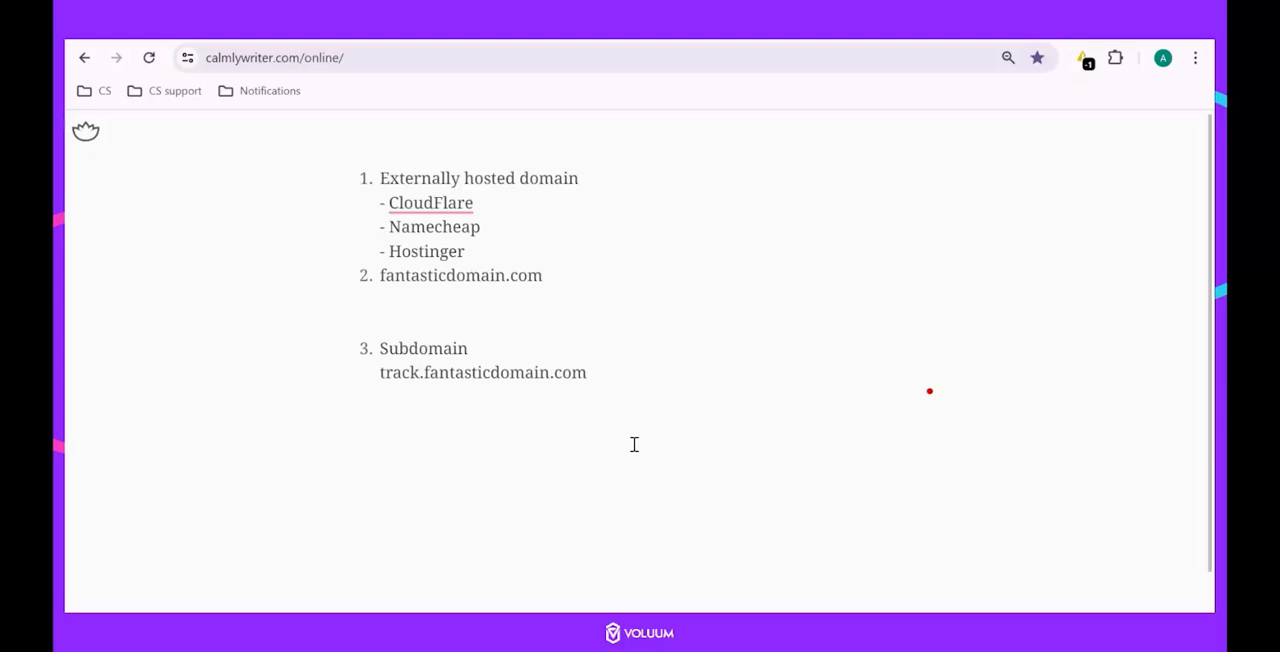
# Add see.fantasticdomain.com and my.fantasticdomain.com on separate lines below the track subdomain example.
pyautogui.press('Return')
pyautogui.press('BackSpace')
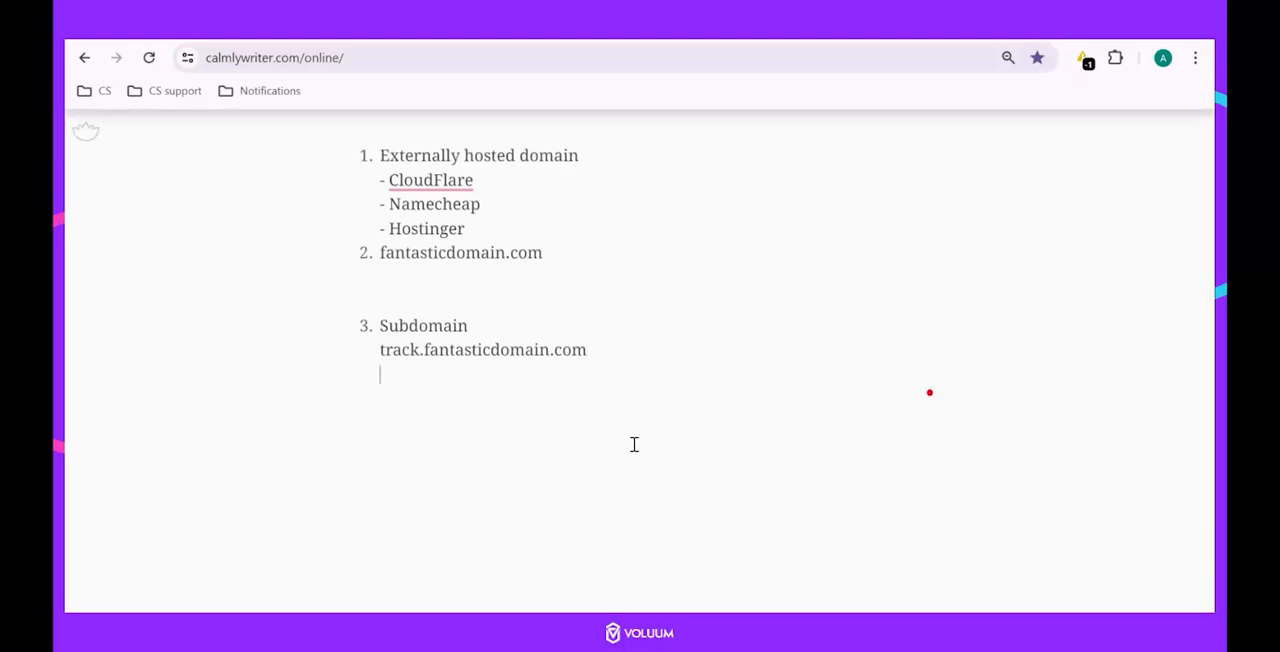
pyautogui.write('see.')
pyautogui.write('fantasticdomain.com')
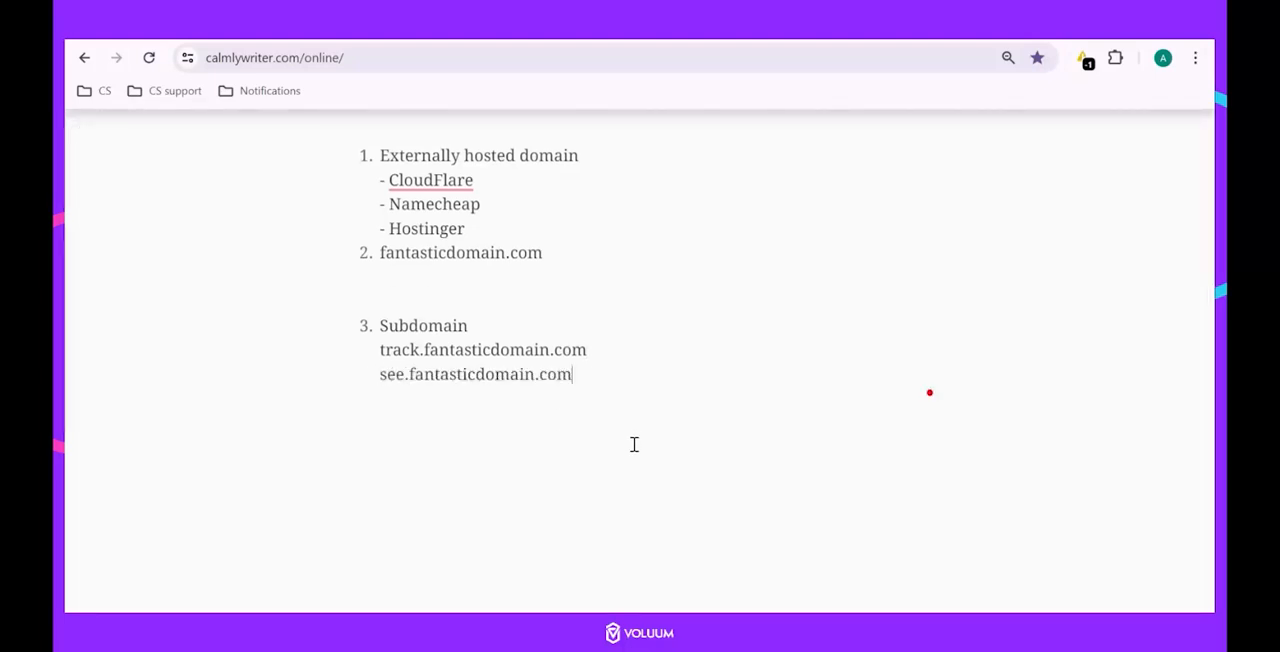
pyautogui.press('Return')
pyautogui.write('my.')
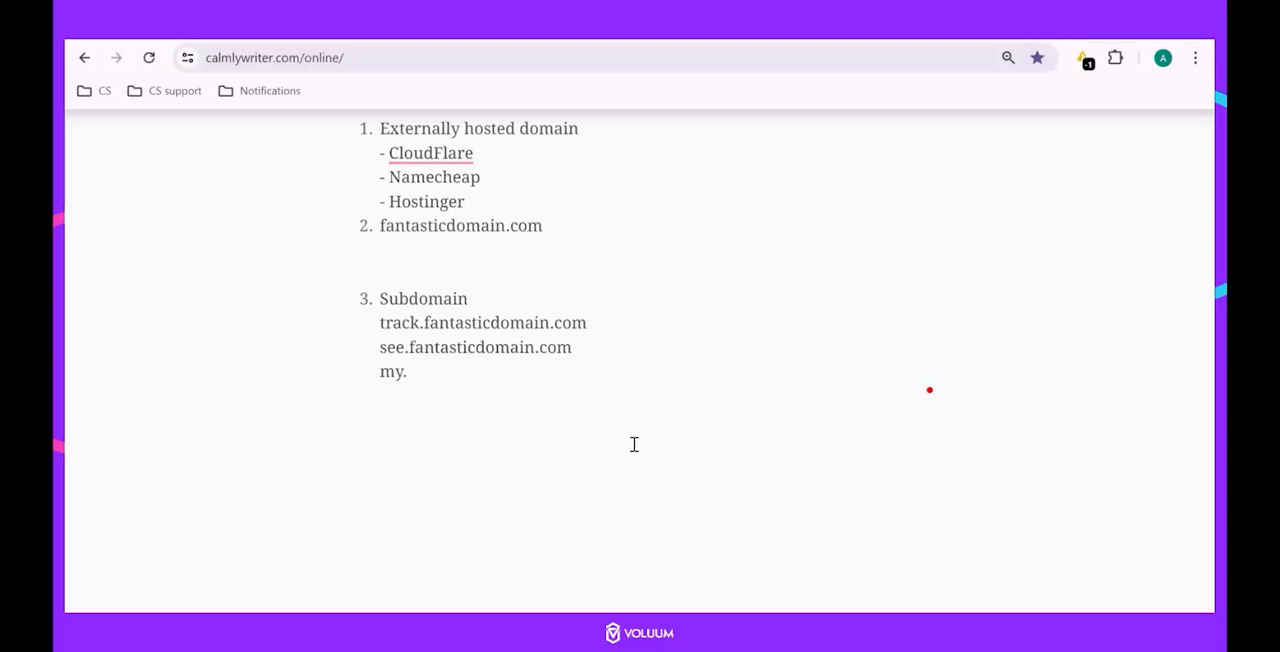
pyautogui.write('fantasticdomain.com')
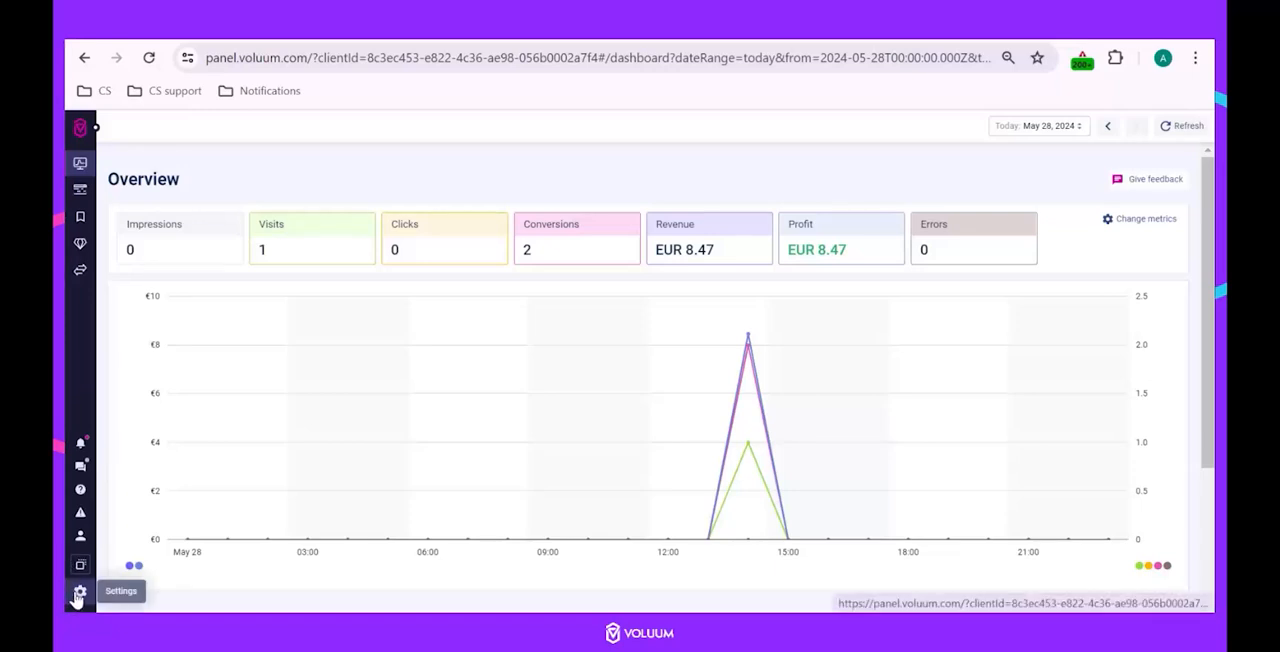
# Switch to Voluum, go to its domain settings and begin the setup of a new custom domain.
pyautogui.click(78, 594)
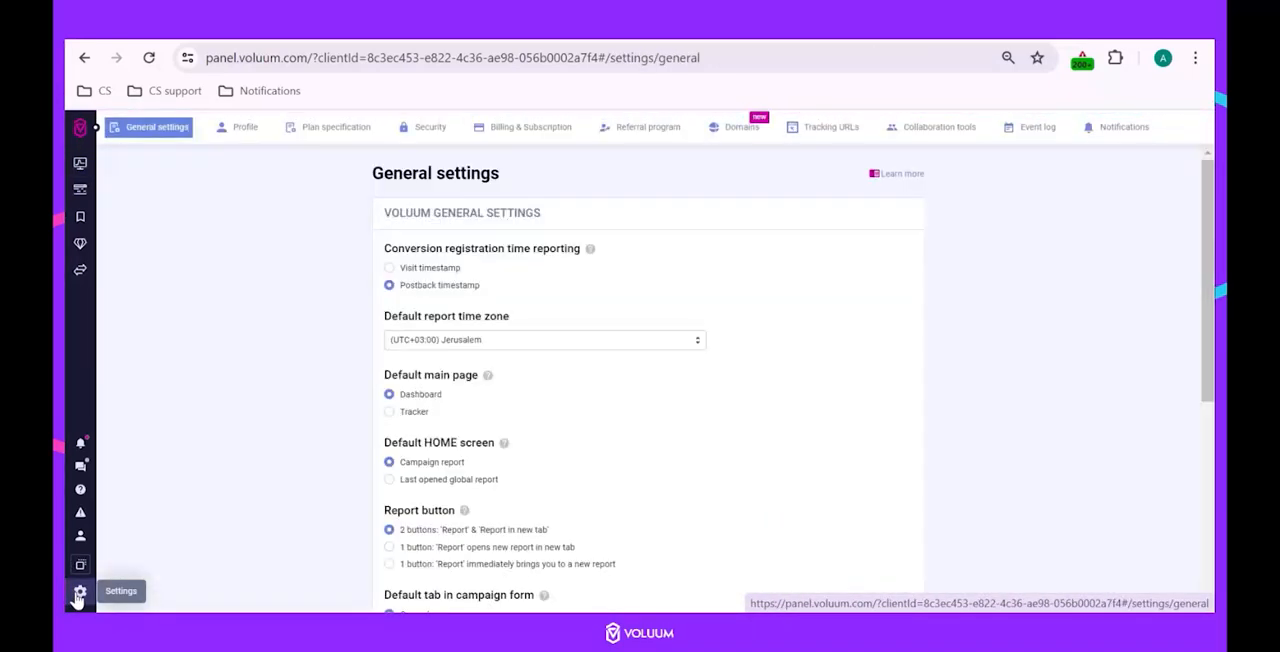
pyautogui.click(735, 134)
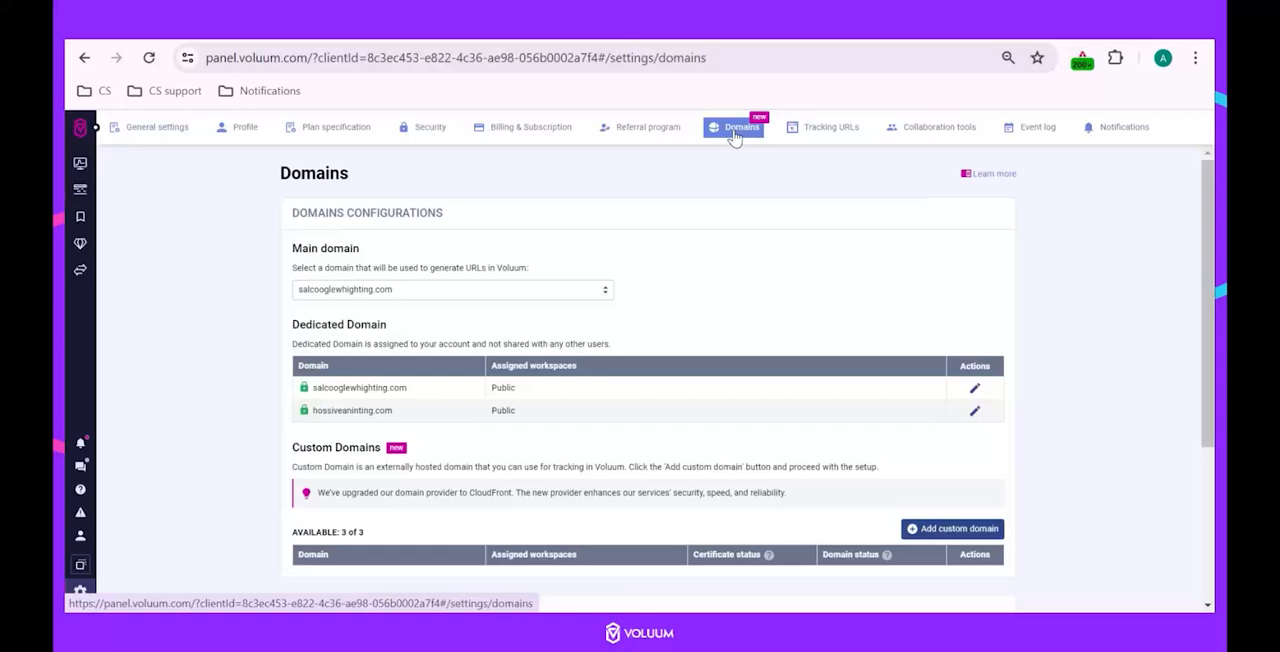
pyautogui.scroll(-2, 780, 300)
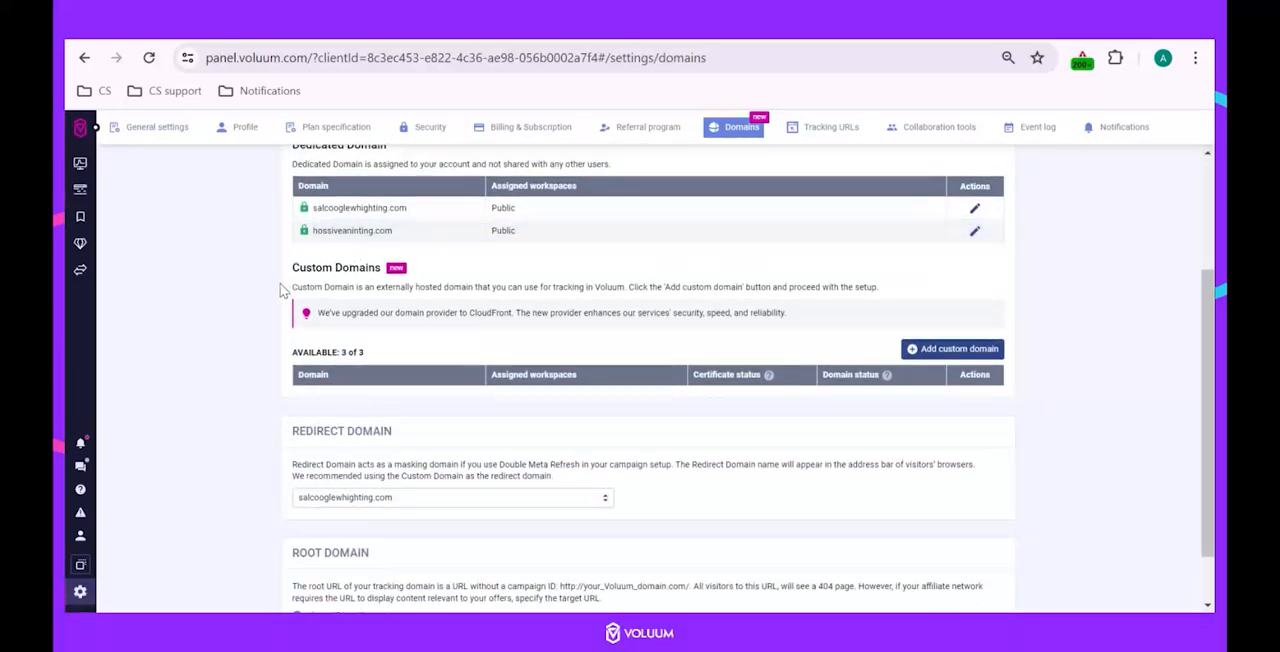
pyautogui.click(990, 352)
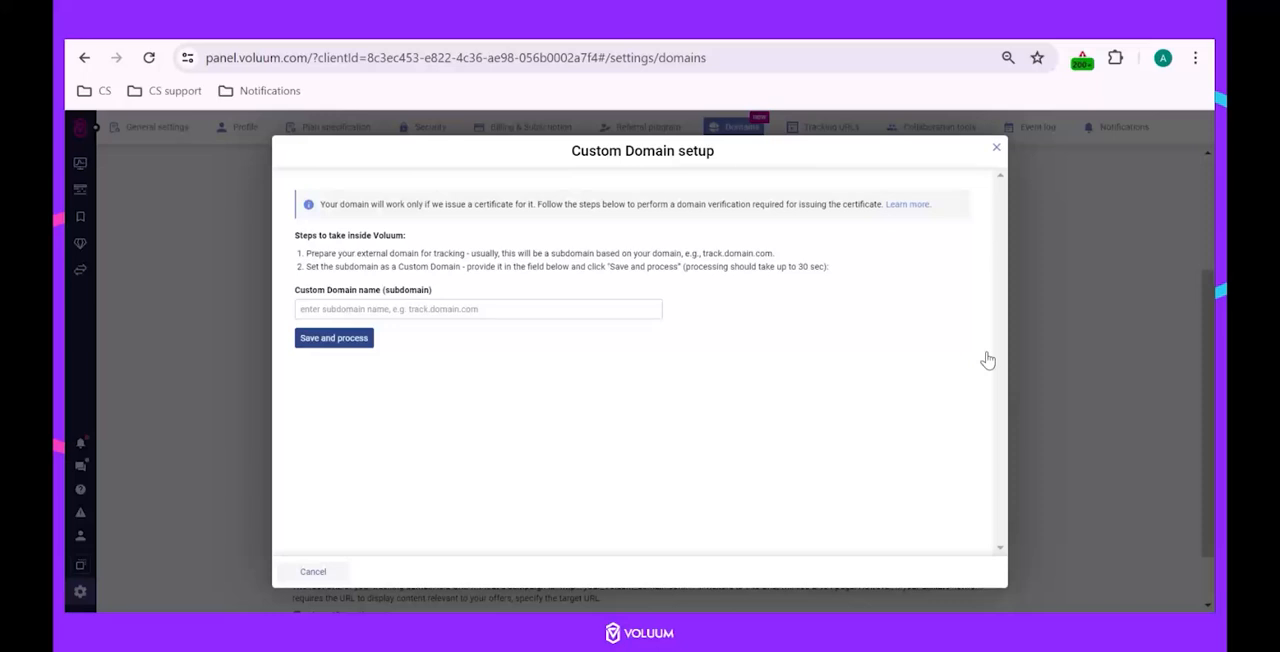
pyautogui.moveTo(290, 236); pyautogui.dragTo(673, 297)
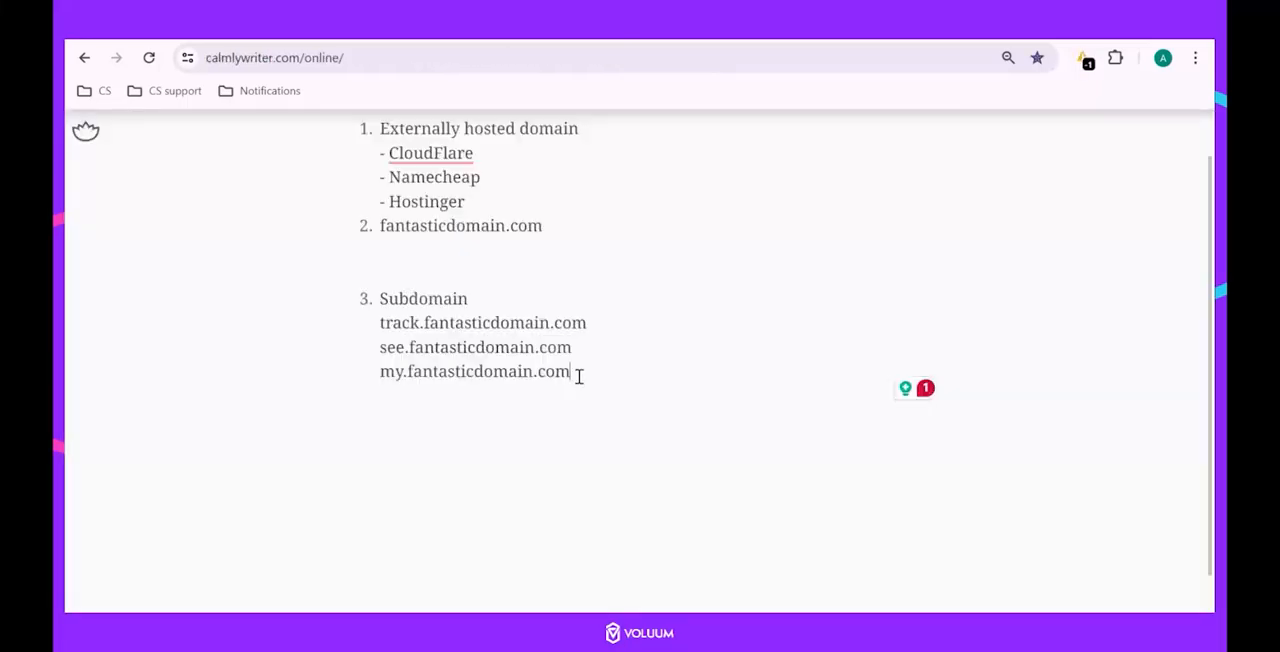
# Copy my.fantasticdomain.com from the notes and enter it as the custom domain name.
pyautogui.moveTo(575, 374); pyautogui.dragTo(383, 376)
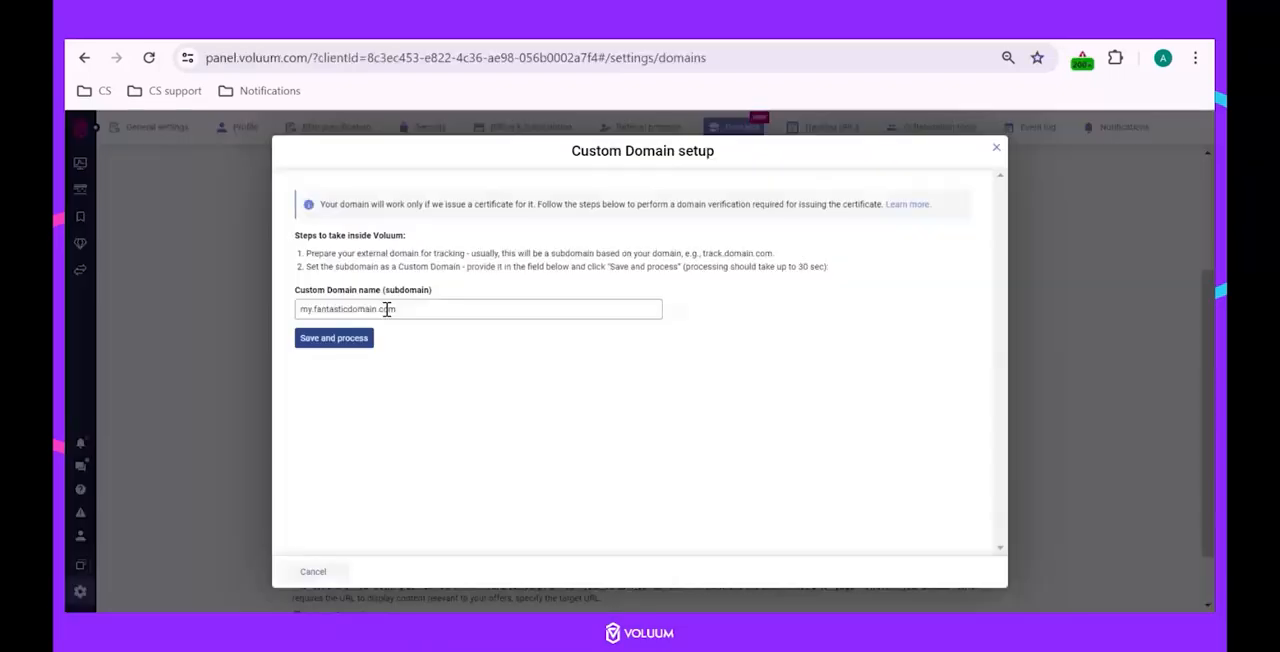
pyautogui.click(299, 310)
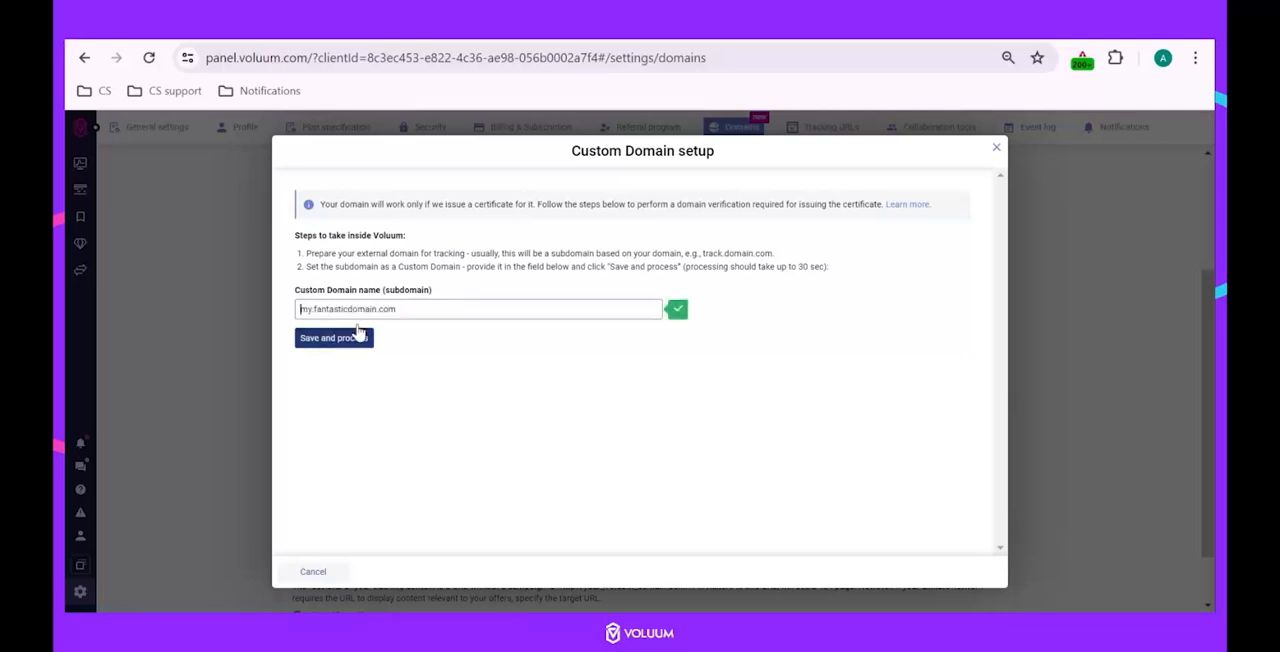
pyautogui.press('BackSpace')
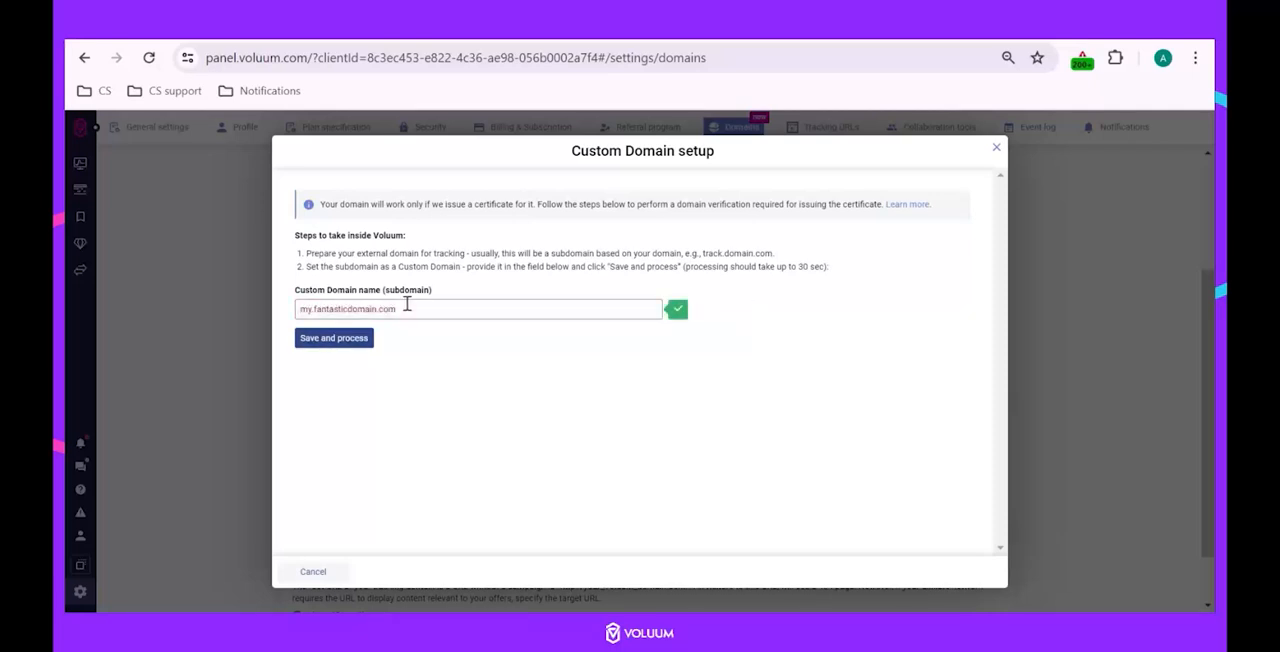
pyautogui.click(302, 312)
pyautogui.write('https')
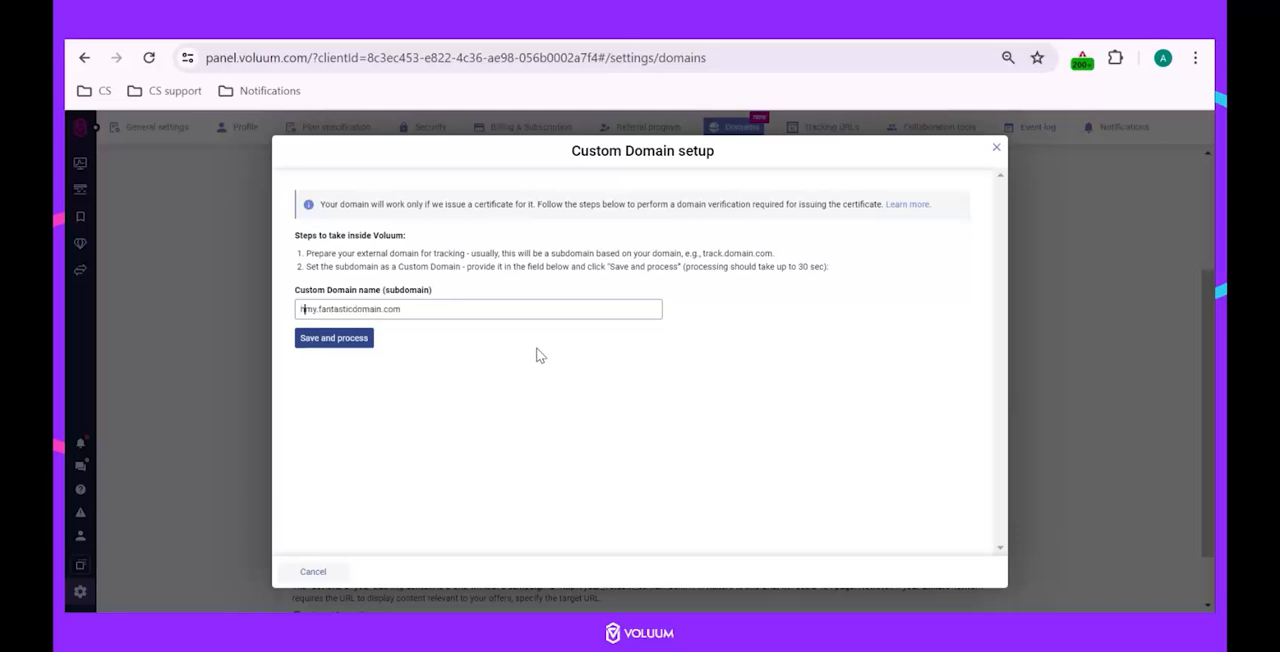
pyautogui.write('://')
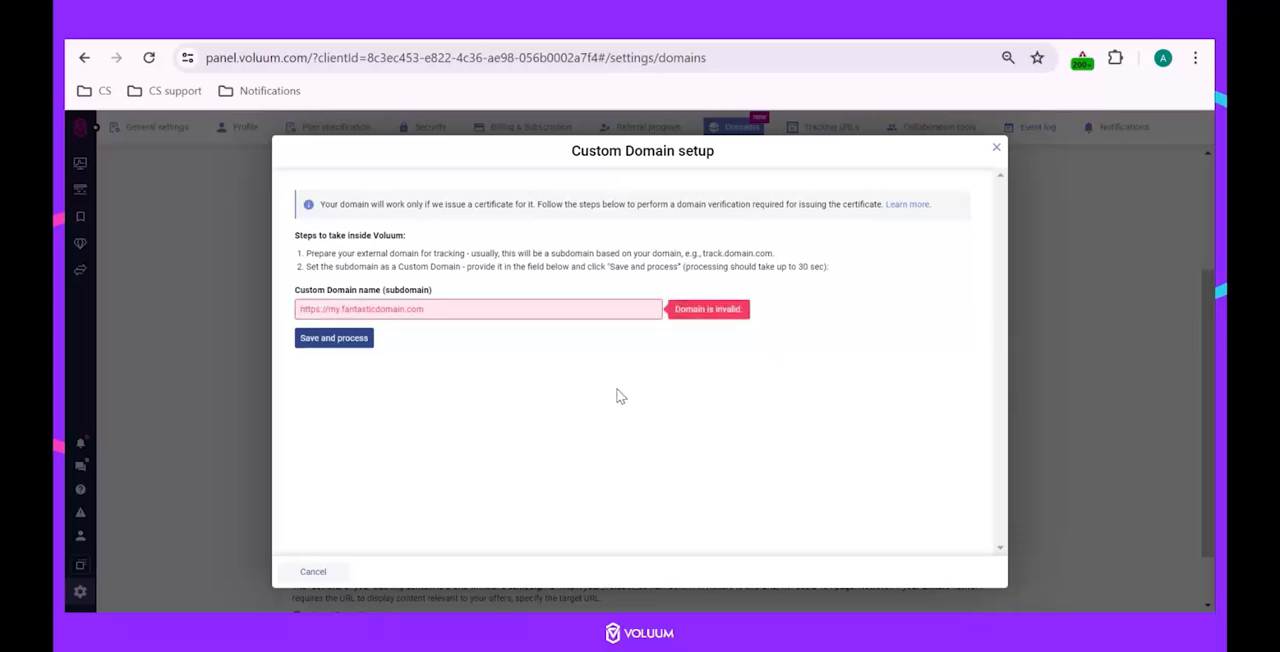
pyautogui.press('BackSpace')
pyautogui.press('BackSpace')
pyautogui.press('BackSpace')
pyautogui.press('BackSpace')
pyautogui.press('BackSpace')
pyautogui.press('BackSpace')
pyautogui.press('BackSpace')
pyautogui.press('BackSpace')
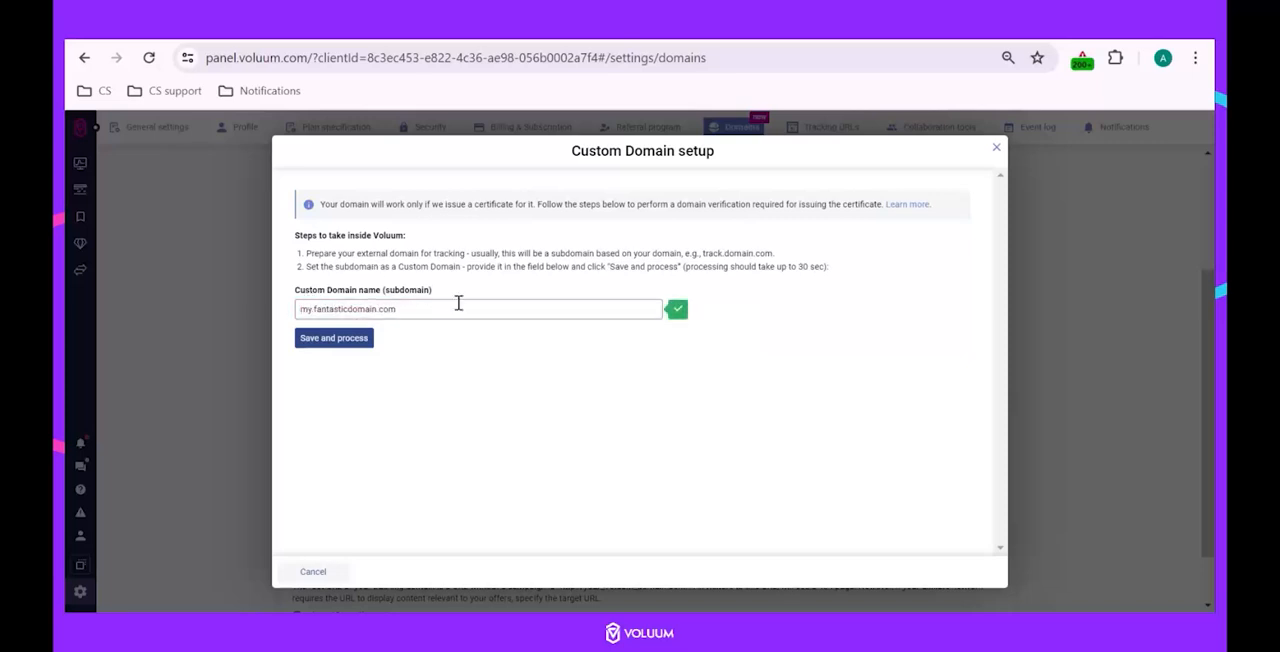
# Save and process the custom domain, and review the record types of its two DNS records.
pyautogui.click(350, 340)
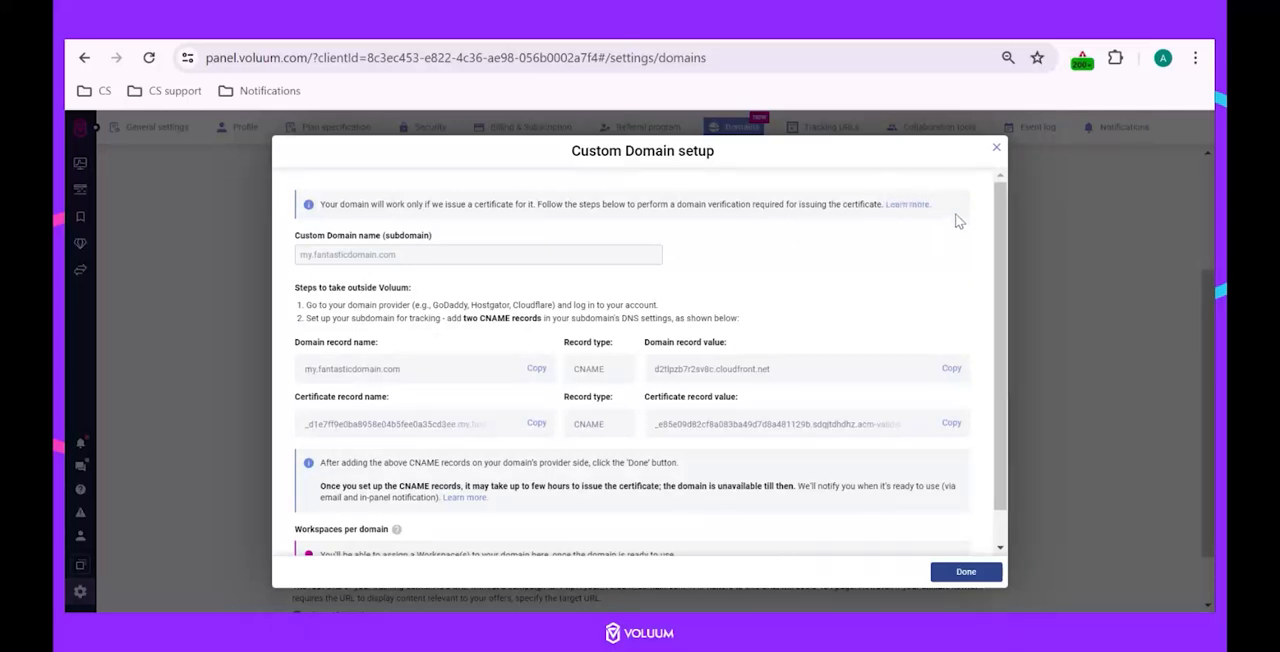
pyautogui.scroll(-1, 957, 224)
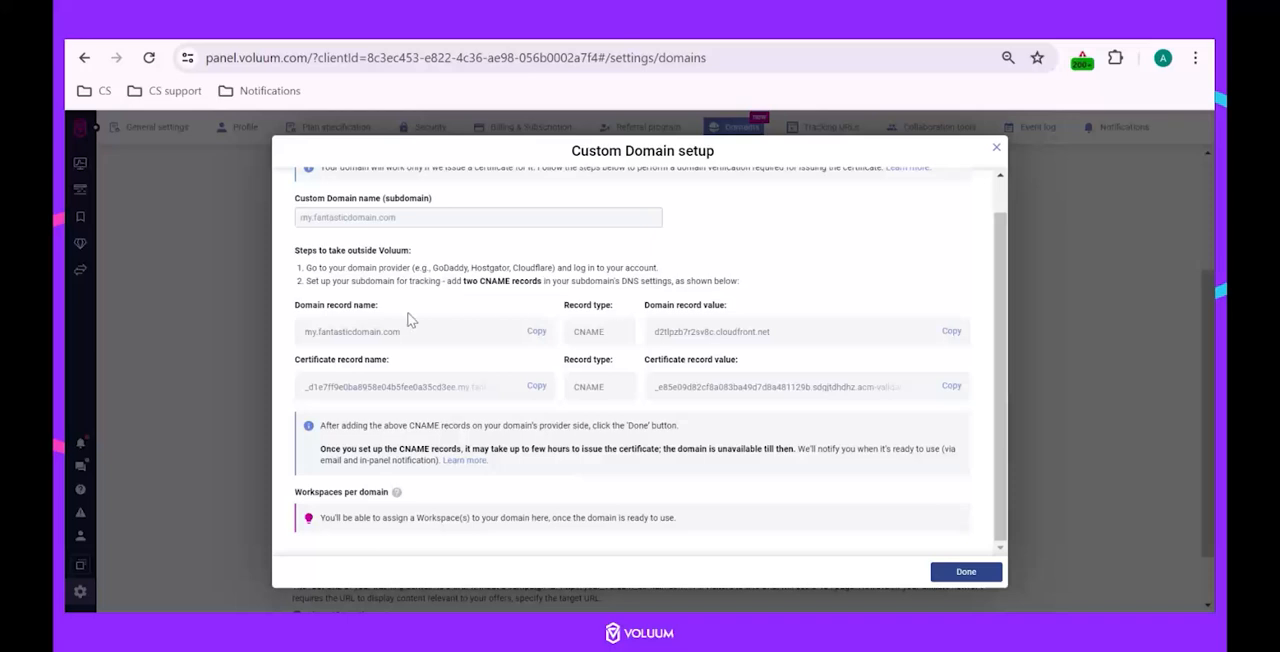
pyautogui.doubleClick(590, 331)
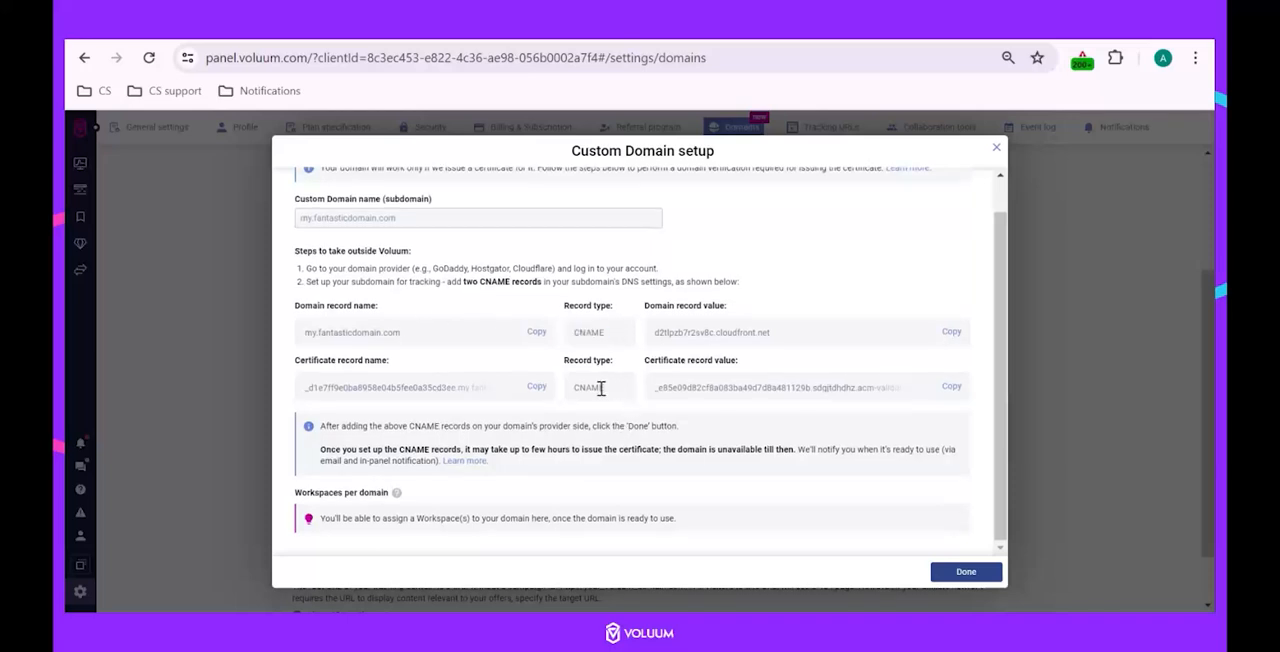
pyautogui.doubleClick(598, 388)
pyautogui.click(467, 234)
# Copy the domain record name and value, and examine the root domain and subdomain parts of the name.
pyautogui.click(535, 334)
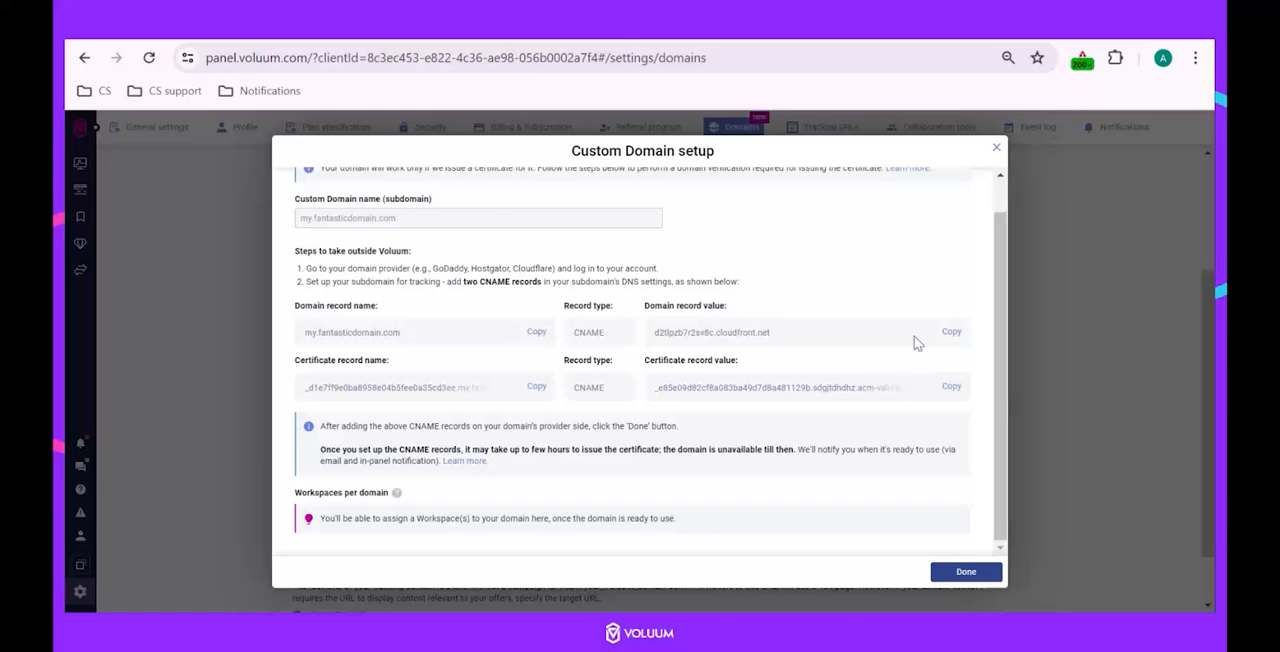
pyautogui.click(951, 333)
pyautogui.moveTo(401, 333); pyautogui.dragTo(320, 335)
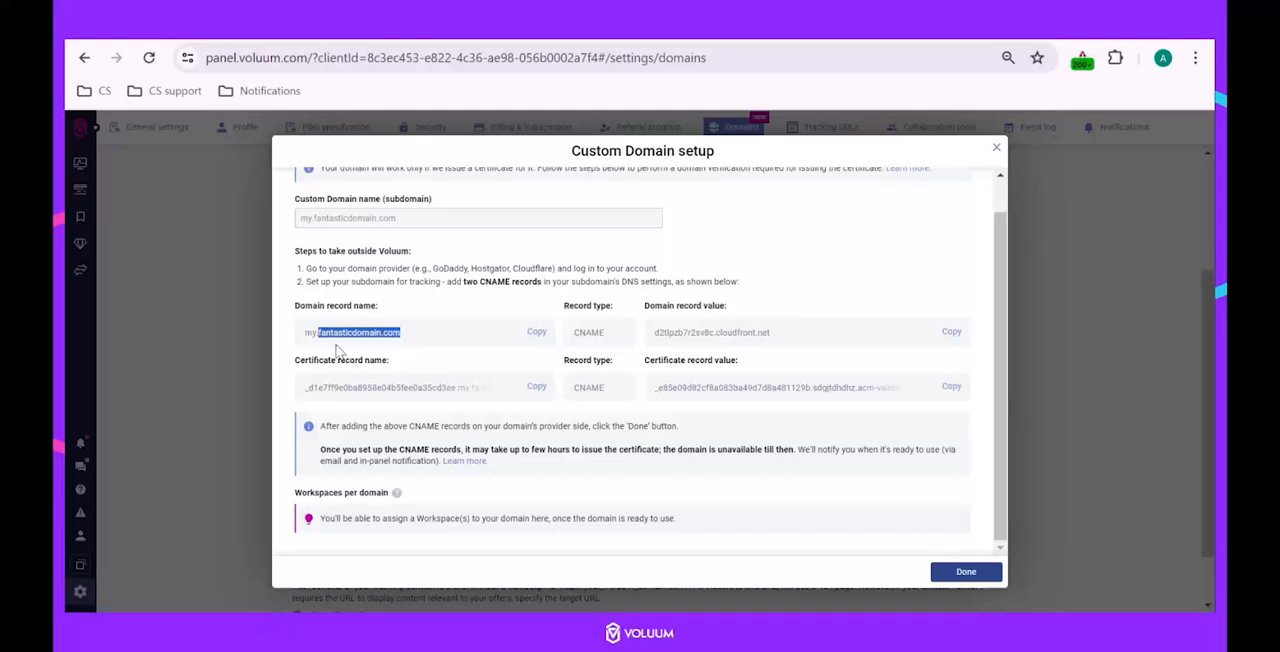
pyautogui.moveTo(320, 333); pyautogui.dragTo(304, 333)
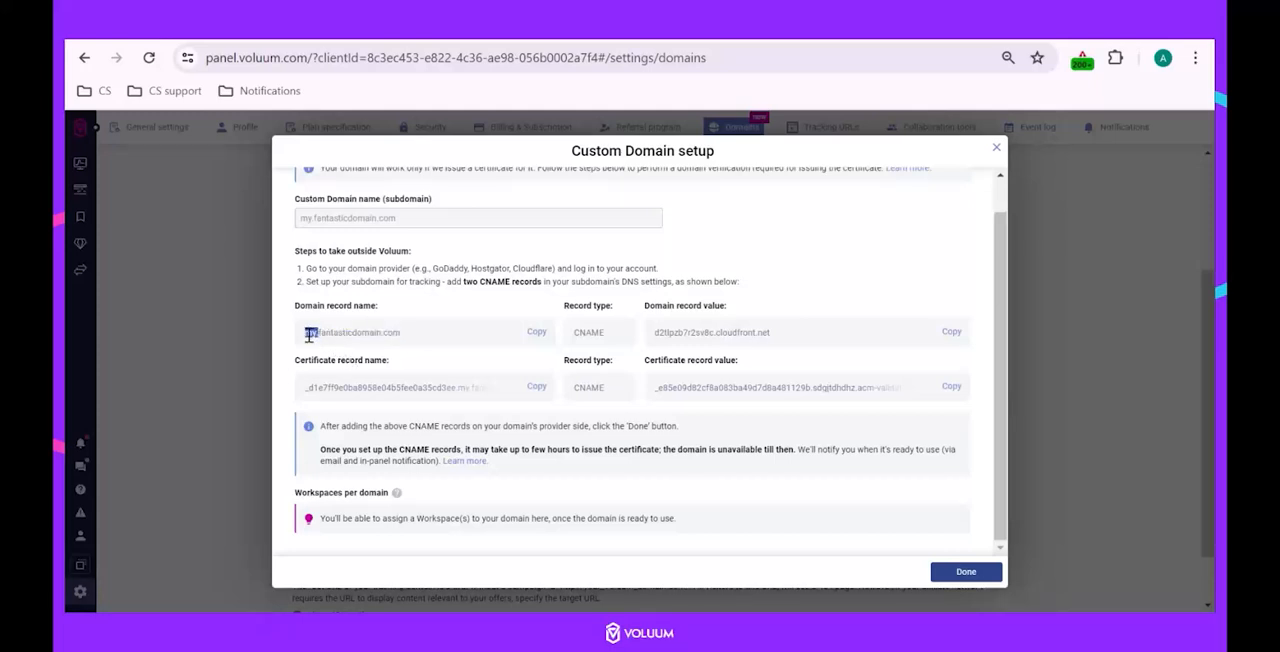
pyautogui.click(356, 360)
# Copy the domain record name and paste it into the Calmly Writer notes below the subdomain list.
pyautogui.click(536, 332)
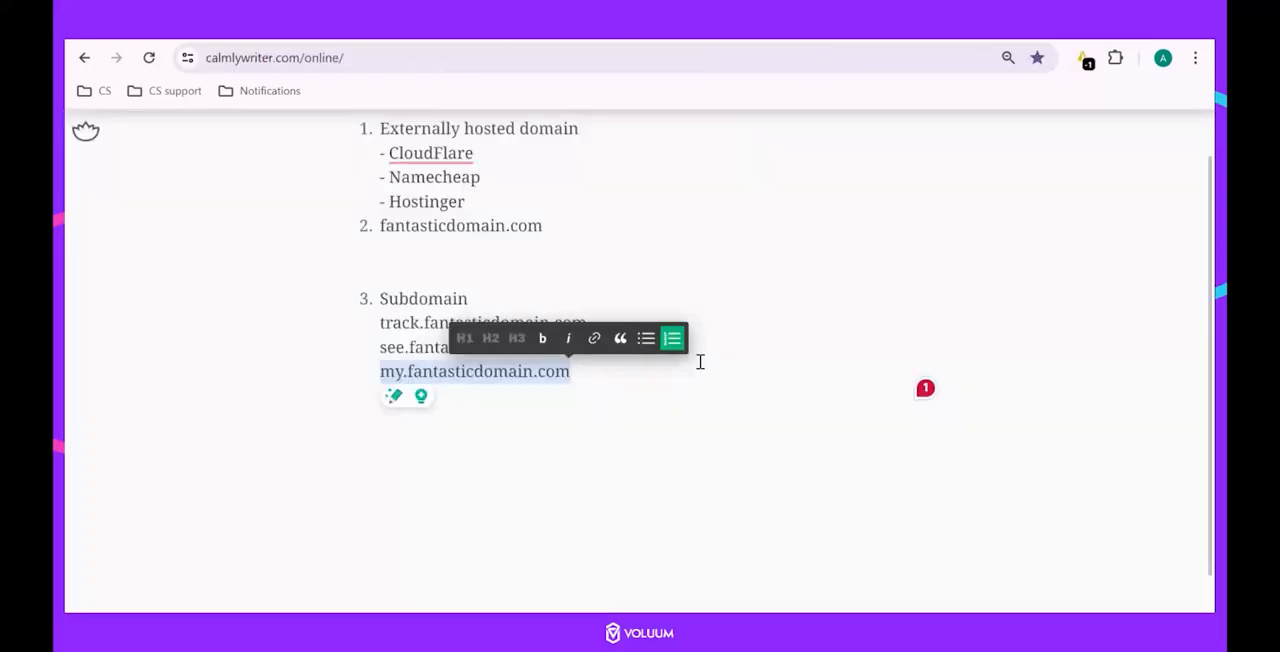
pyautogui.click(691, 394)
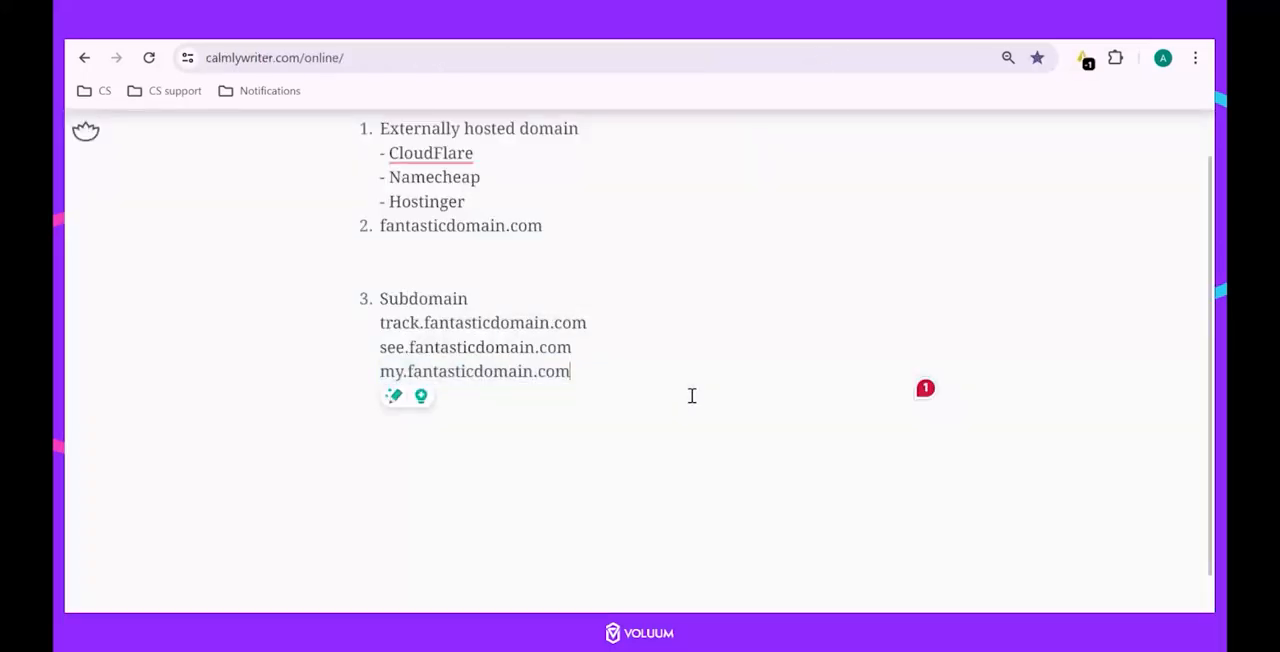
pyautogui.scroll(-1, 691, 396)
pyautogui.hotkey('ctrl', 'v')
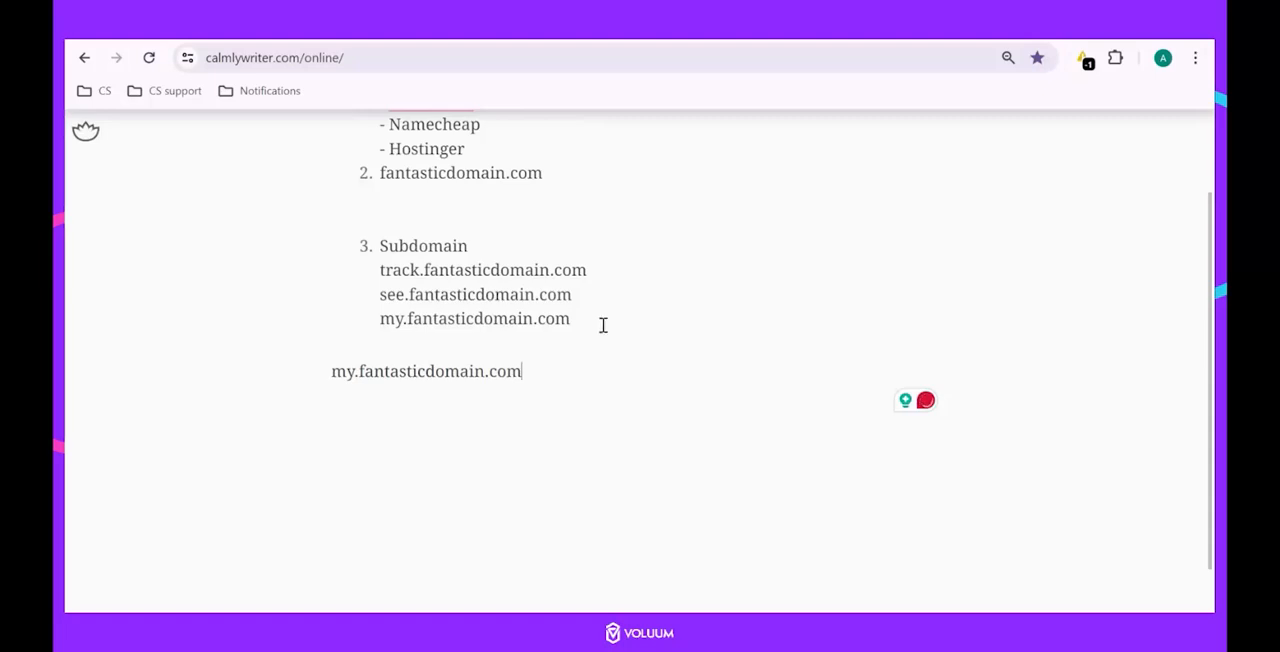
# Append .fantasticdomain.com to the pasted record name, and cut the line back to my.
pyautogui.moveTo(592, 322); pyautogui.dragTo(406, 320)
pyautogui.hotkey('ctrl', 'v')
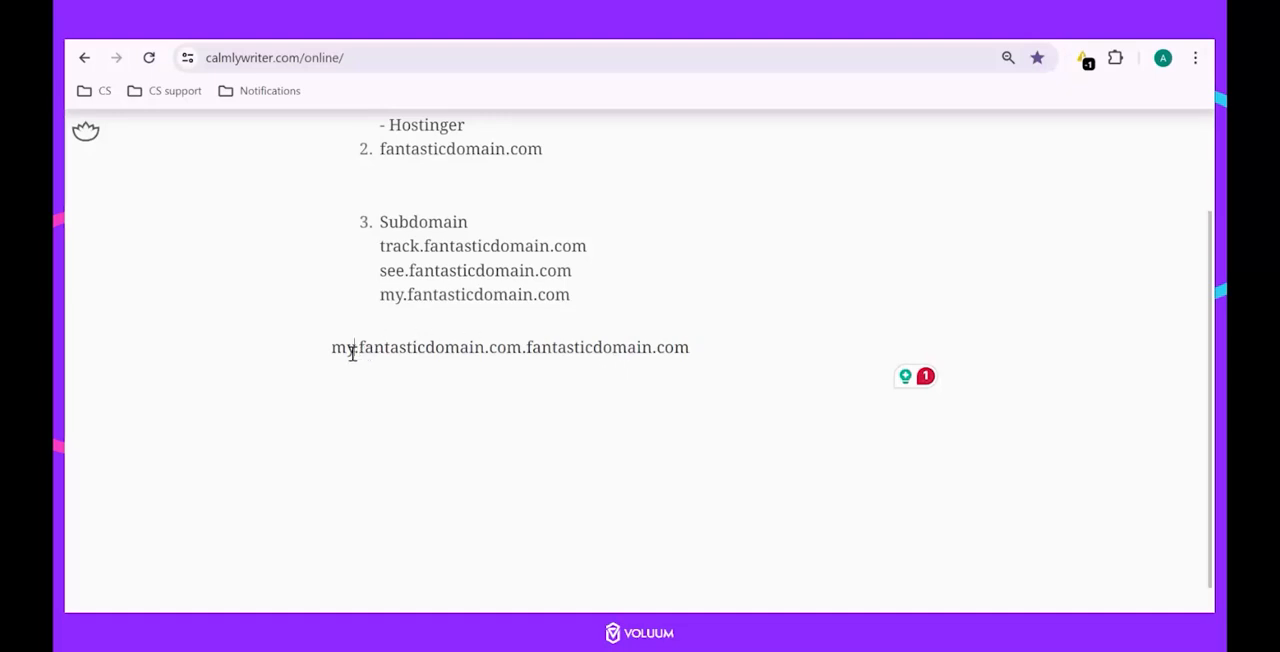
pyautogui.moveTo(358, 349); pyautogui.dragTo(776, 345)
pyautogui.press('BackSpace')
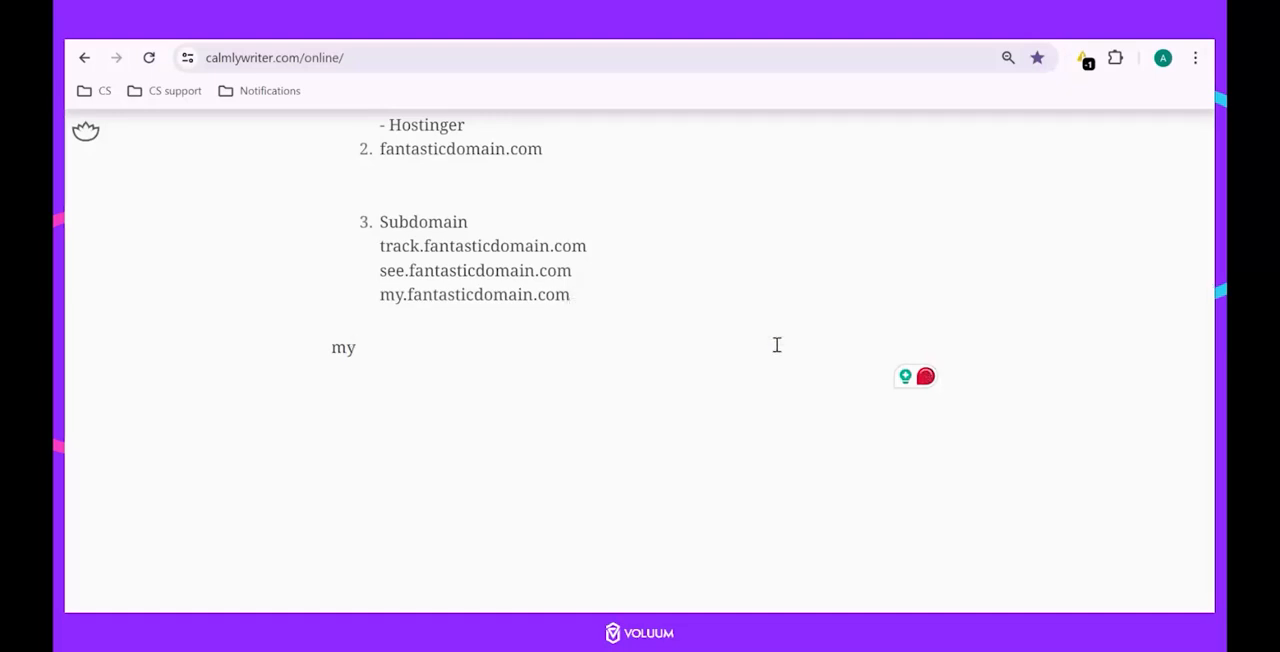
# Return to the custom domain setup in Voluum and copy the certificate record name.
pyautogui.click(904, 38)
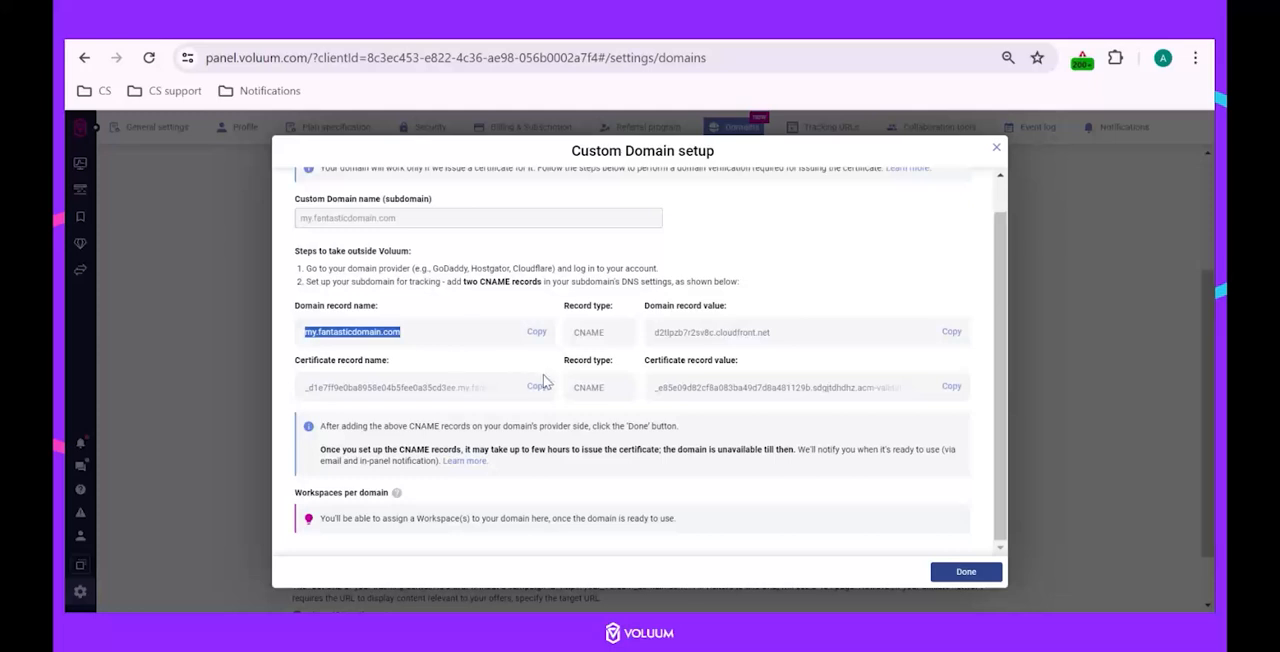
pyautogui.click(316, 386)
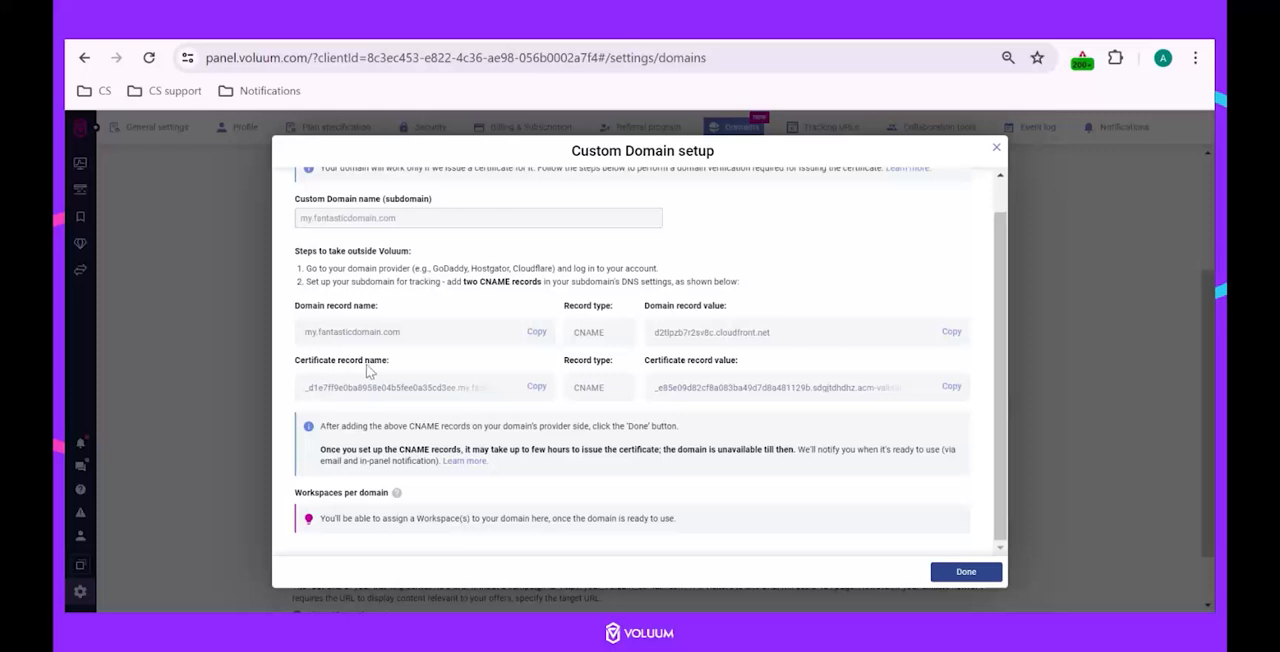
pyautogui.click(536, 388)
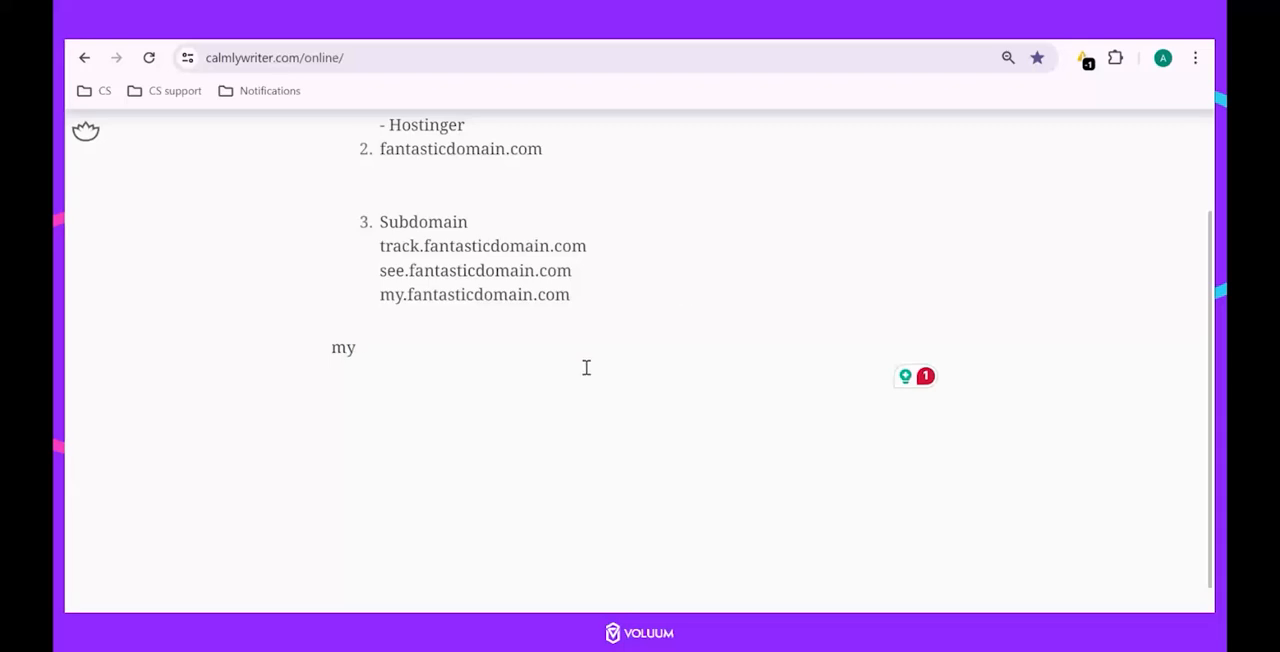
# In the Calmly Writer notes, replace the line my with "Domain provider:" and add a "CNAME:" line below it.
pyautogui.press('BackSpace')
pyautogui.press('BackSpace')
pyautogui.write('D')
pyautogui.press('BackSpace')
pyautogui.write('omain provide')
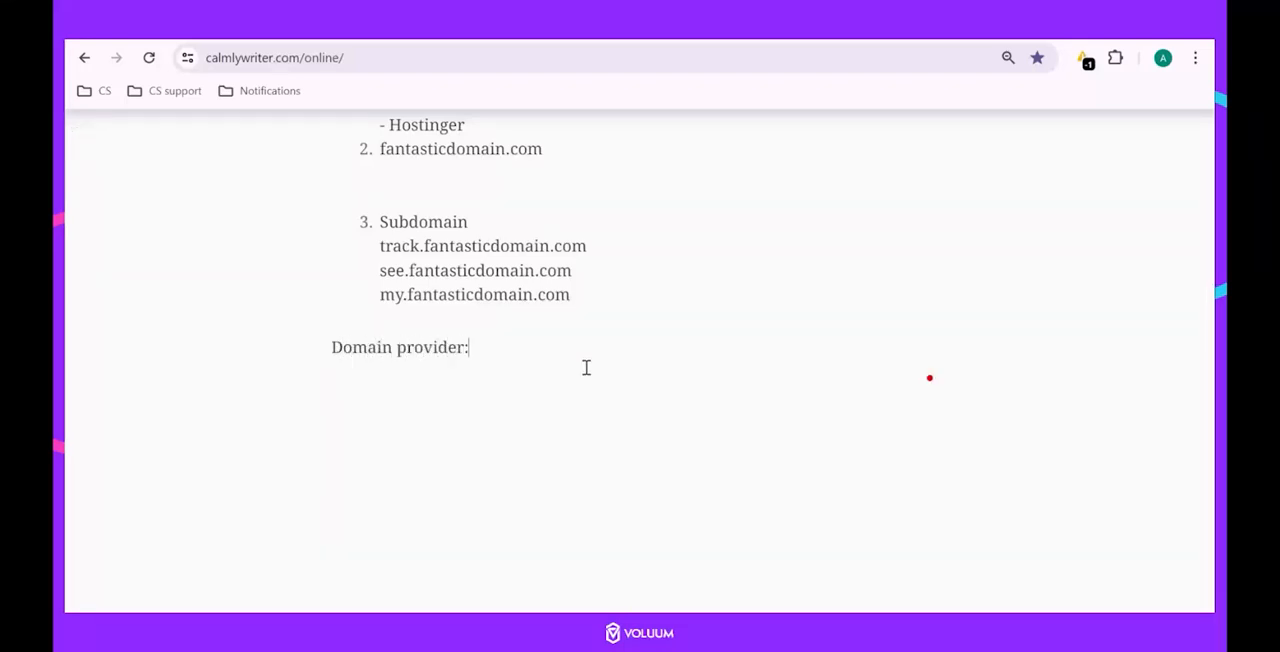
pyautogui.write('r:')
pyautogui.press('Return')
pyautogui.write('CNAME:')
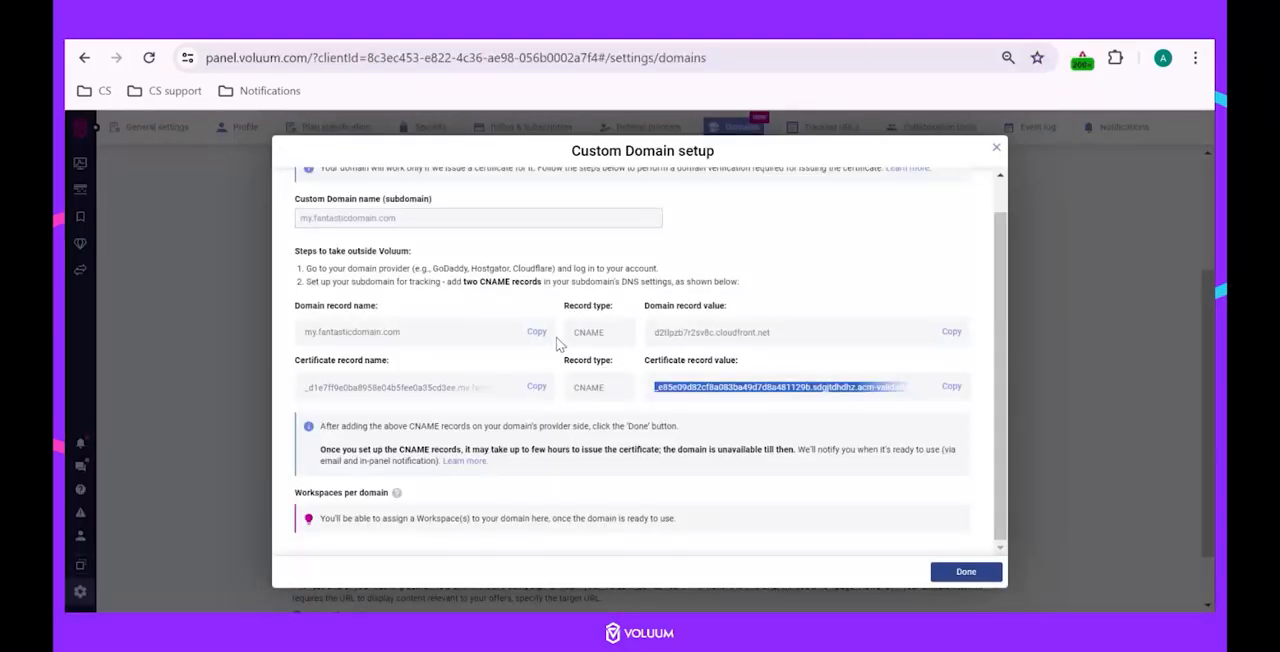
# Copy the domain record name from Voluum into the CNAME line of the Calmly Writer notes, followed by "(name) >".
pyautogui.click(537, 332)
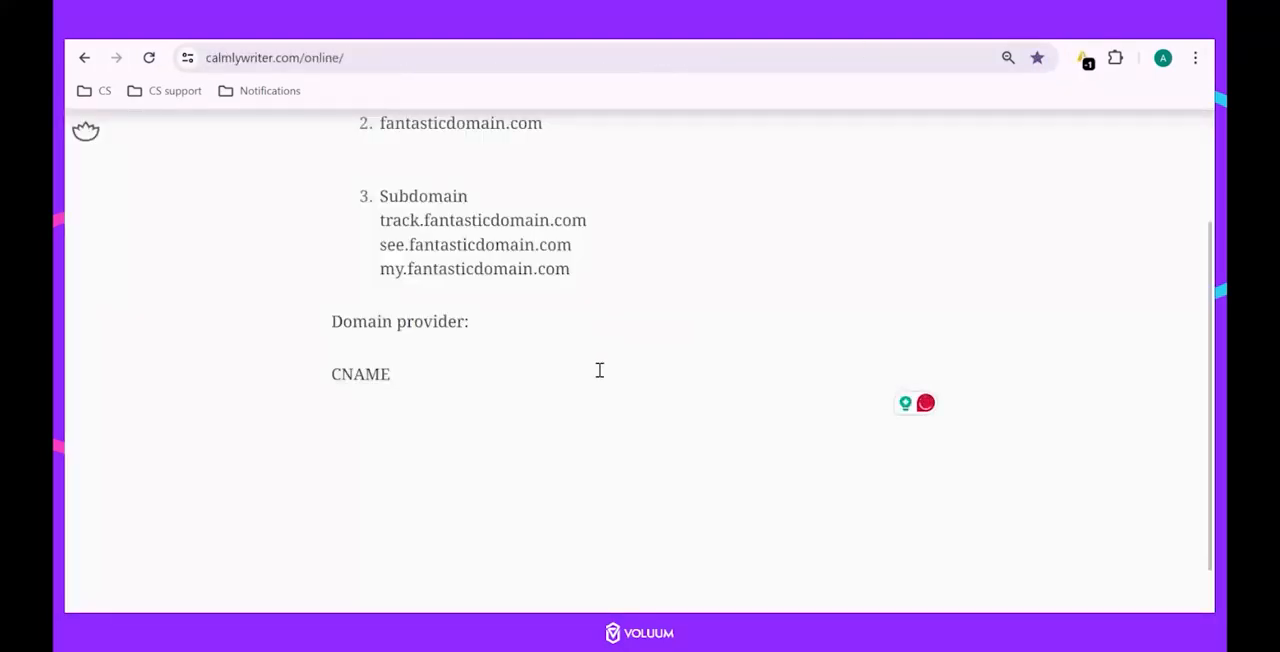
pyautogui.hotkey('ctrl', 'v')
pyautogui.write('>')
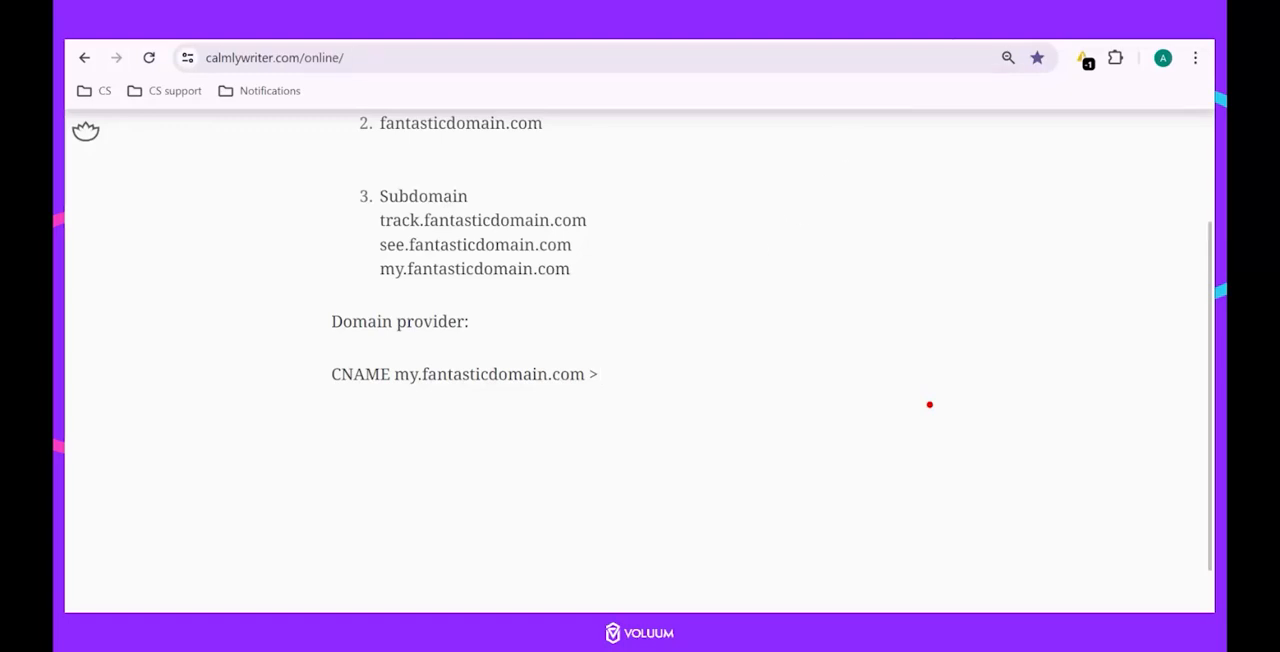
pyautogui.click(585, 376)
pyautogui.write('(name)')
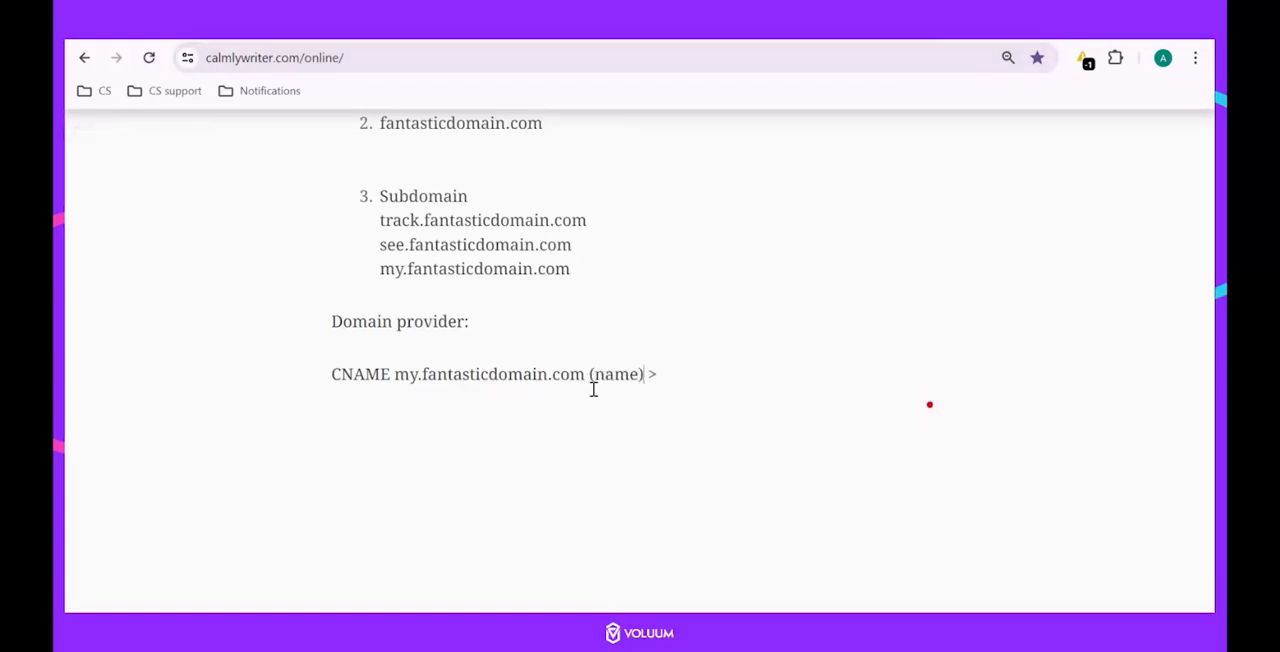
pyautogui.click(734, 372)
# Copy the domain record value from Voluum to the end of the notes' CNAME line and label it "(value)".
pyautogui.click(862, 30)
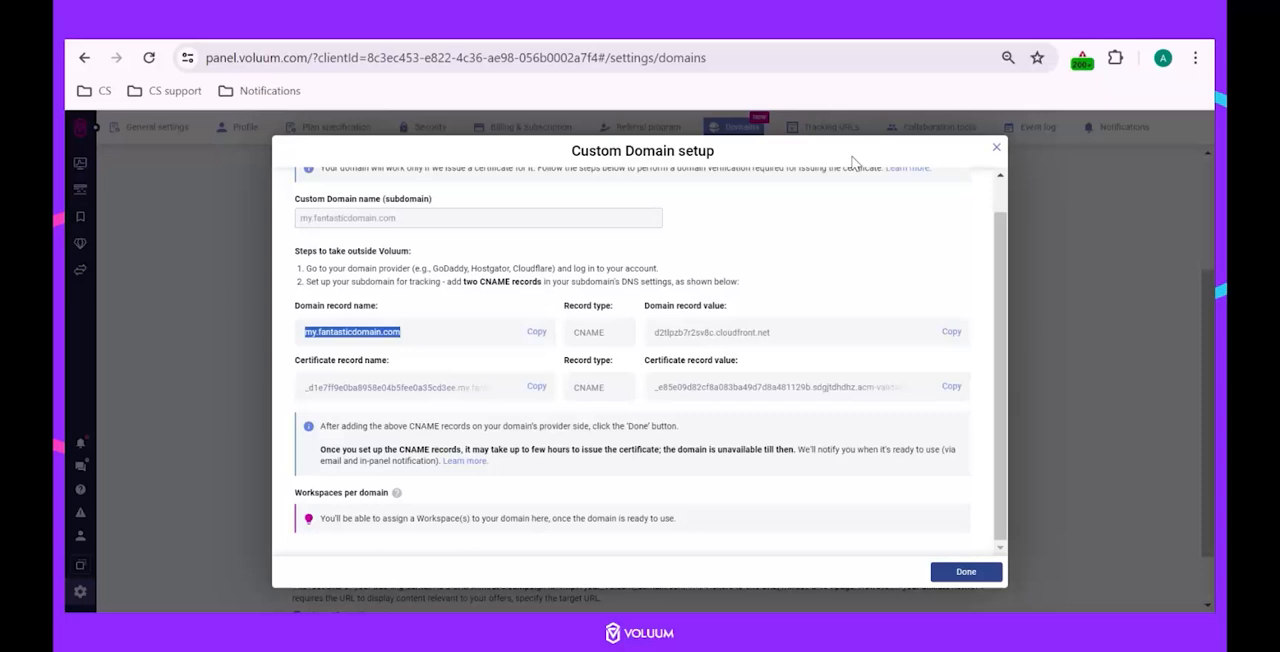
pyautogui.click(958, 340)
pyautogui.click(850, 30)
pyautogui.hotkey('ctrl', 'v')
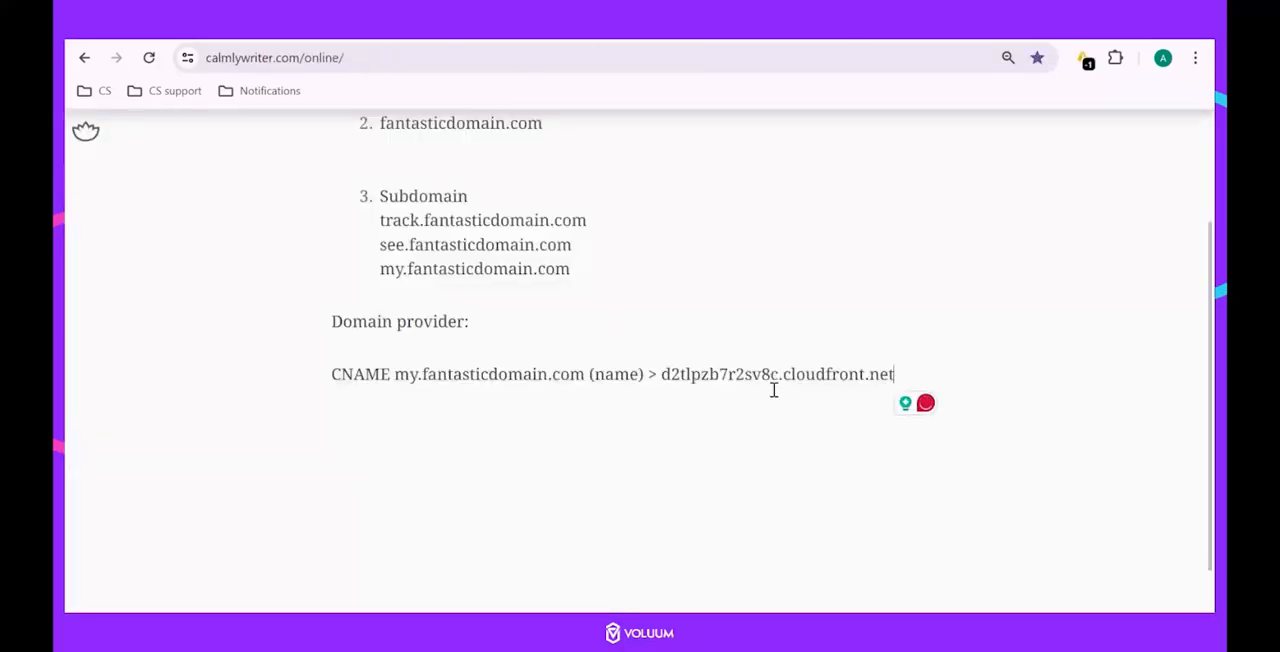
pyautogui.write('(value')
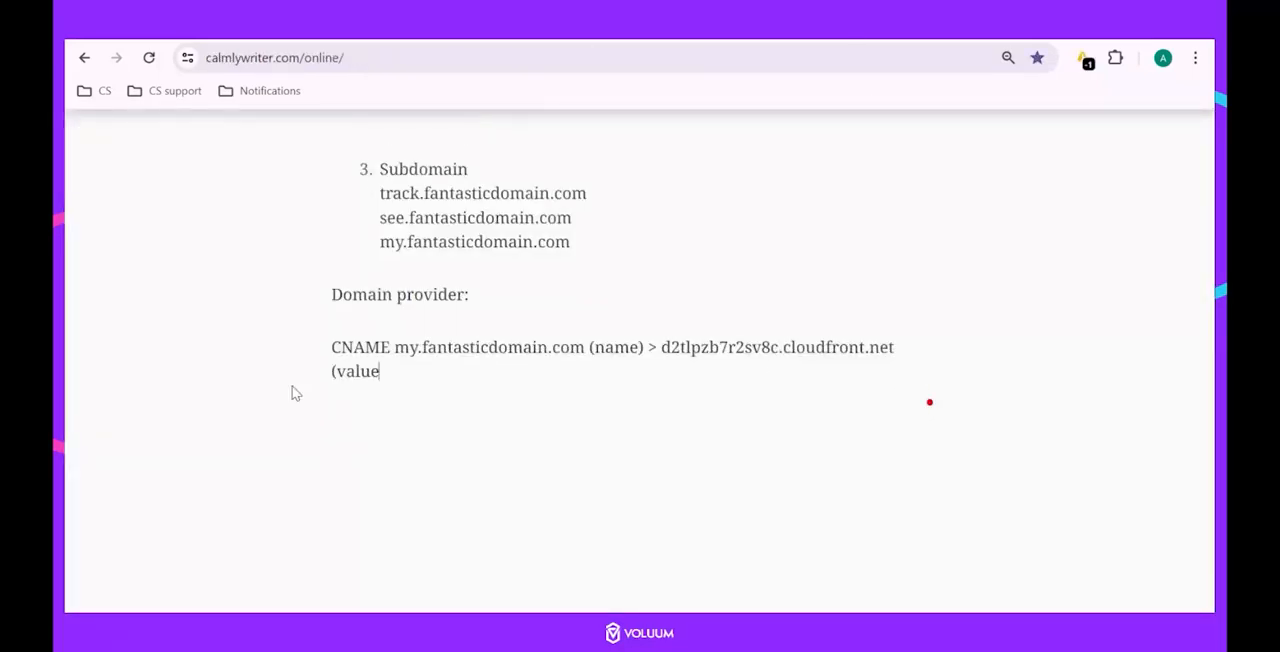
pyautogui.write(')')
pyautogui.press('Return')
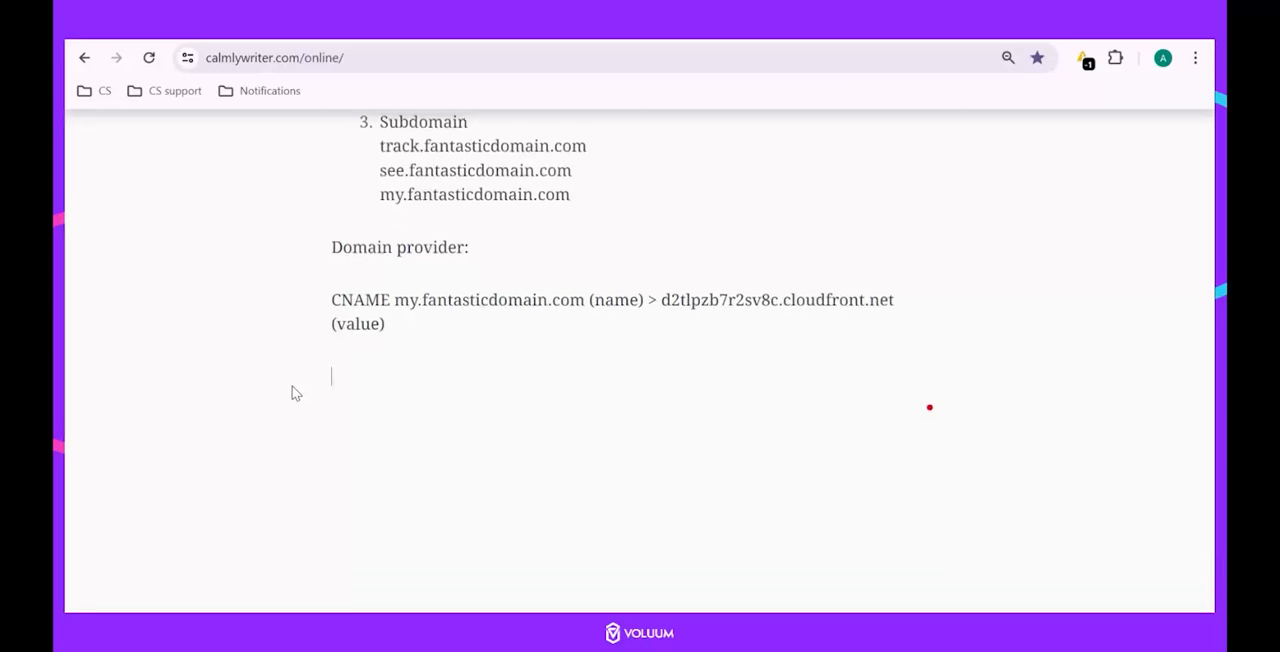
# Start a second CNAME line in the notes with the certificate record name copied from Voluum, followed by "(name) >".
pyautogui.write('CNAME')
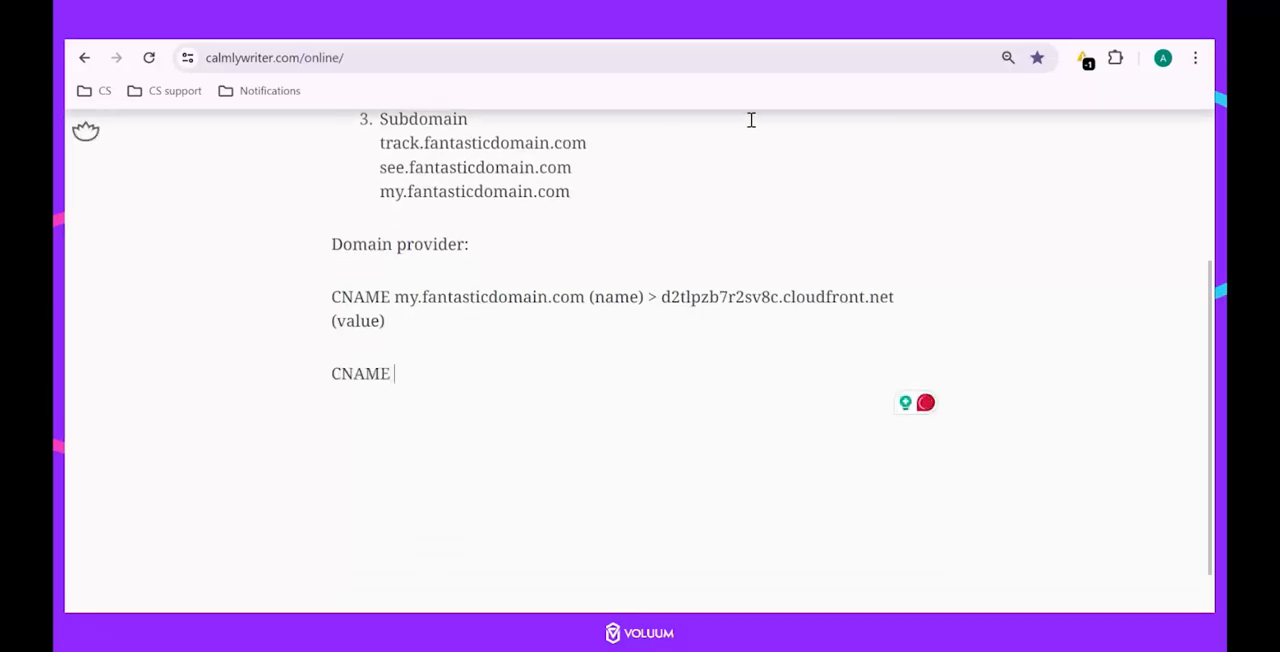
pyautogui.hotkey('ctrl', 'Tab')
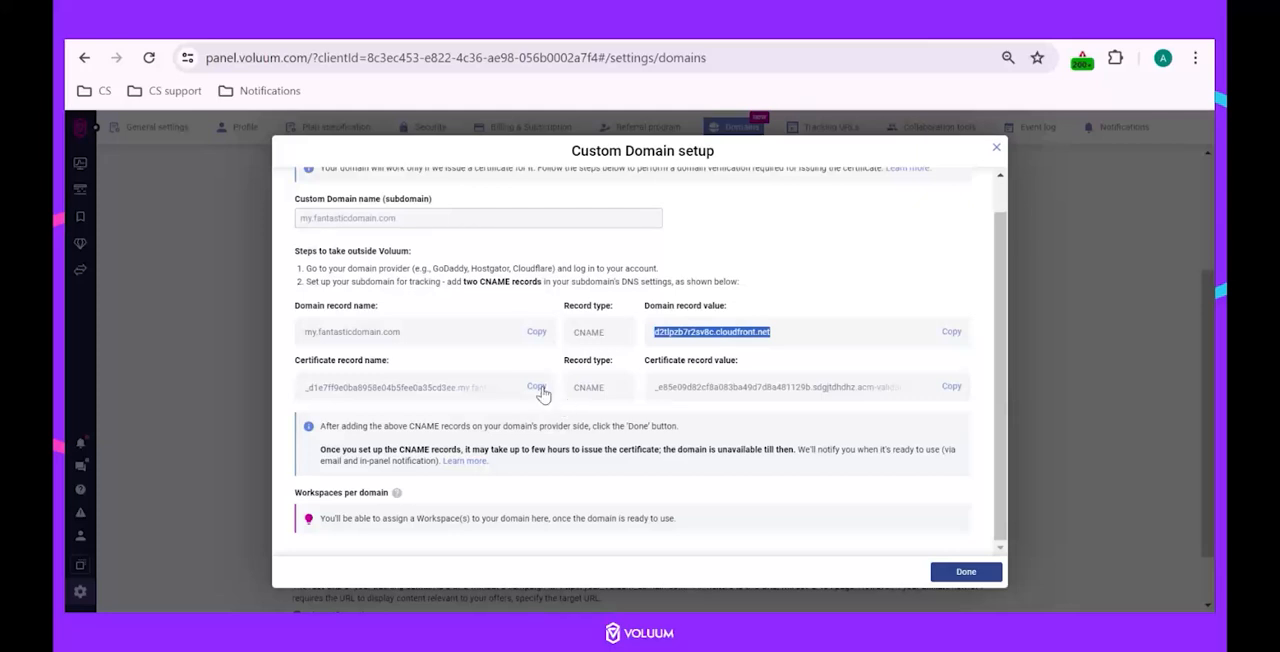
pyautogui.click(539, 388)
pyautogui.hotkey('ctrl', 'shift', 'Tab')
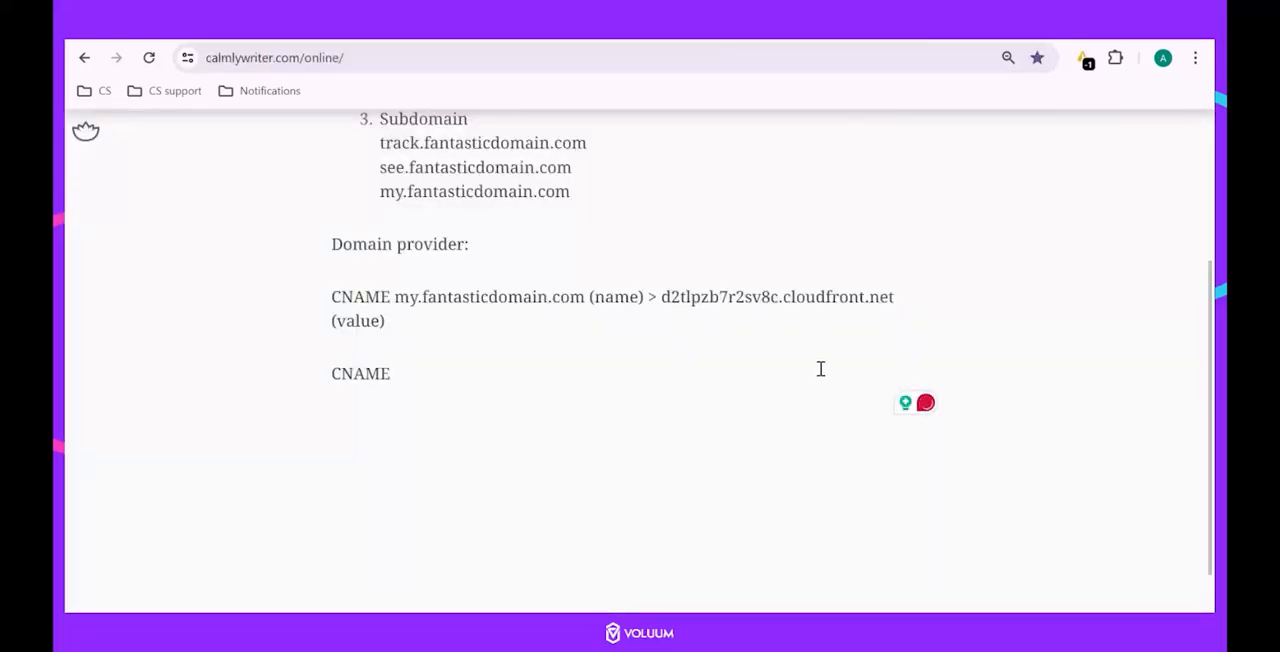
pyautogui.hotkey('ctrl', 'v')
pyautogui.write('(name) >')
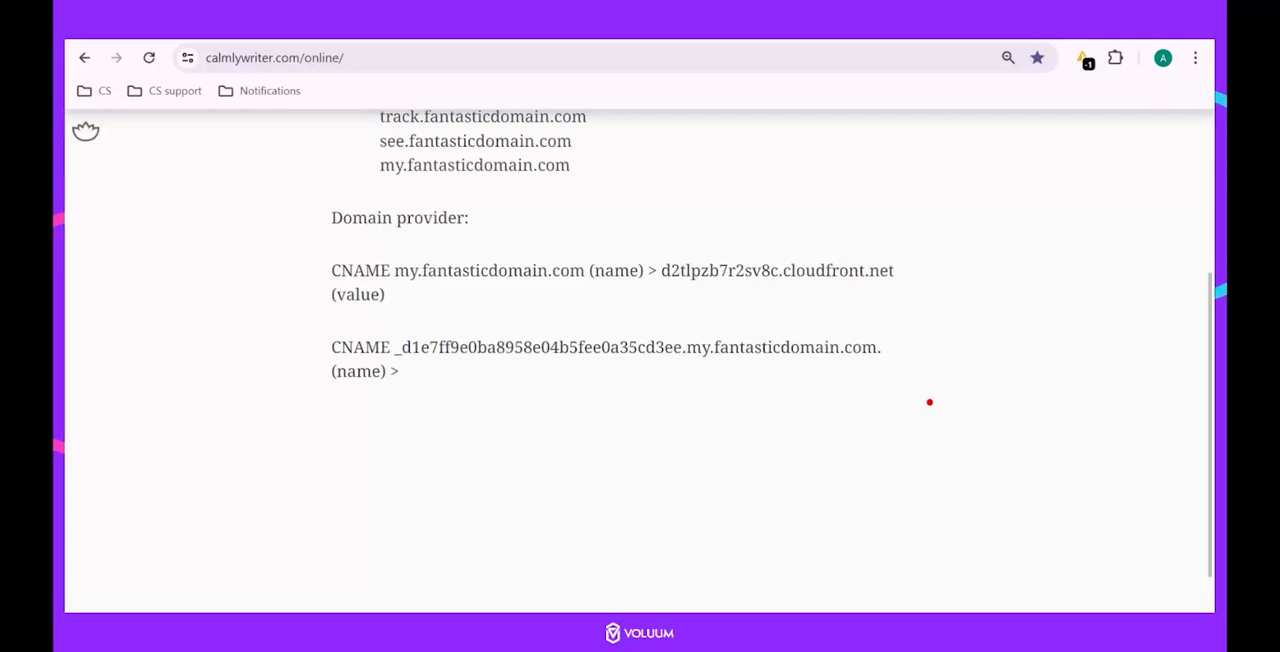
# Copy the certificate record value from Voluum to the end of the second CNAME line and label it "(value)".
pyautogui.hotkey('ctrl', 'Tab')
pyautogui.click(952, 388)
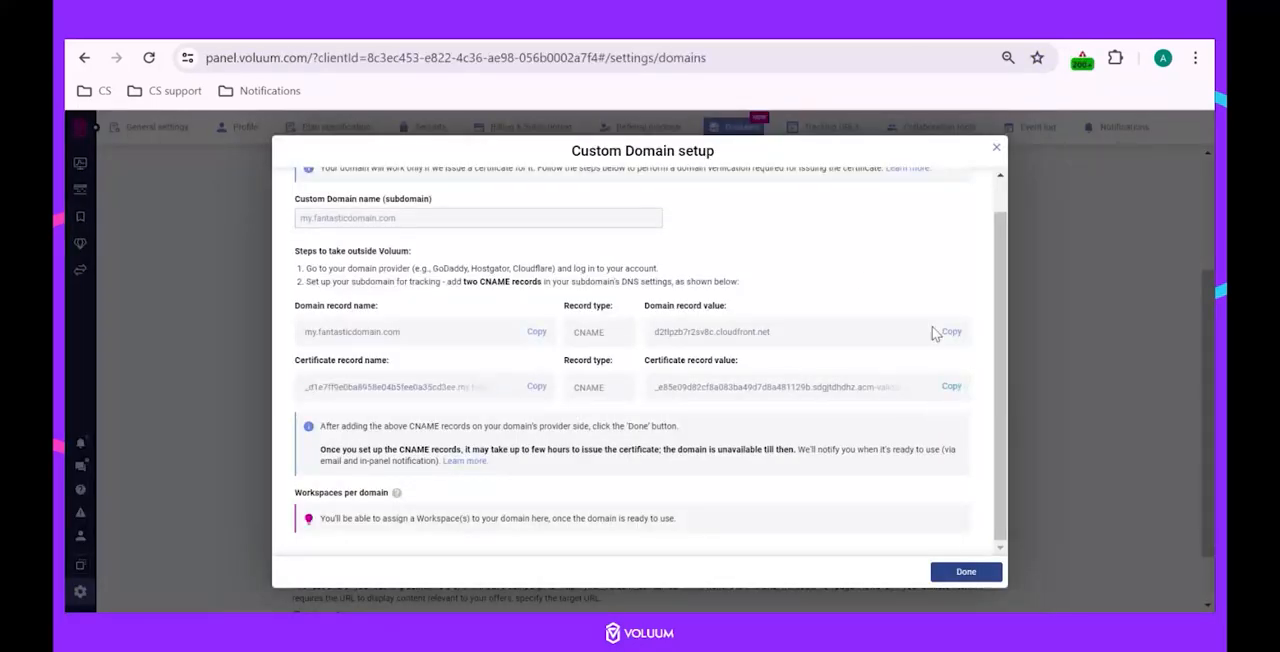
pyautogui.hotkey('ctrl', 'Tab')
pyautogui.hotkey('ctrl', 'v')
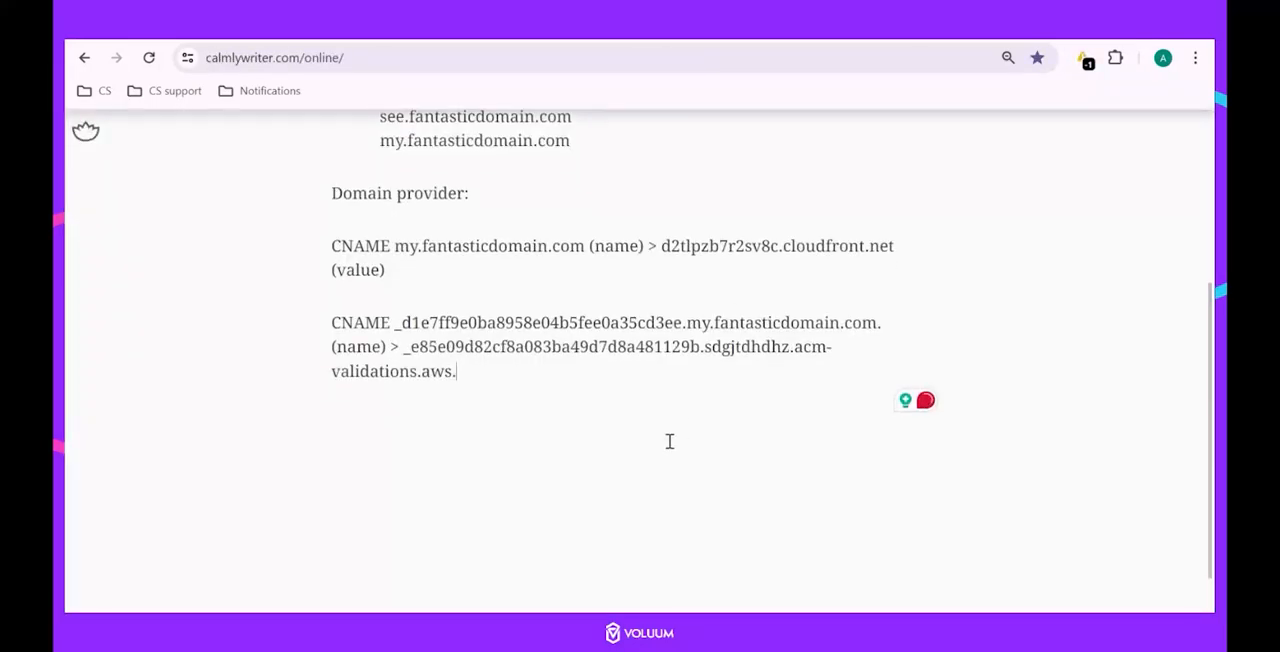
pyautogui.write('(v')
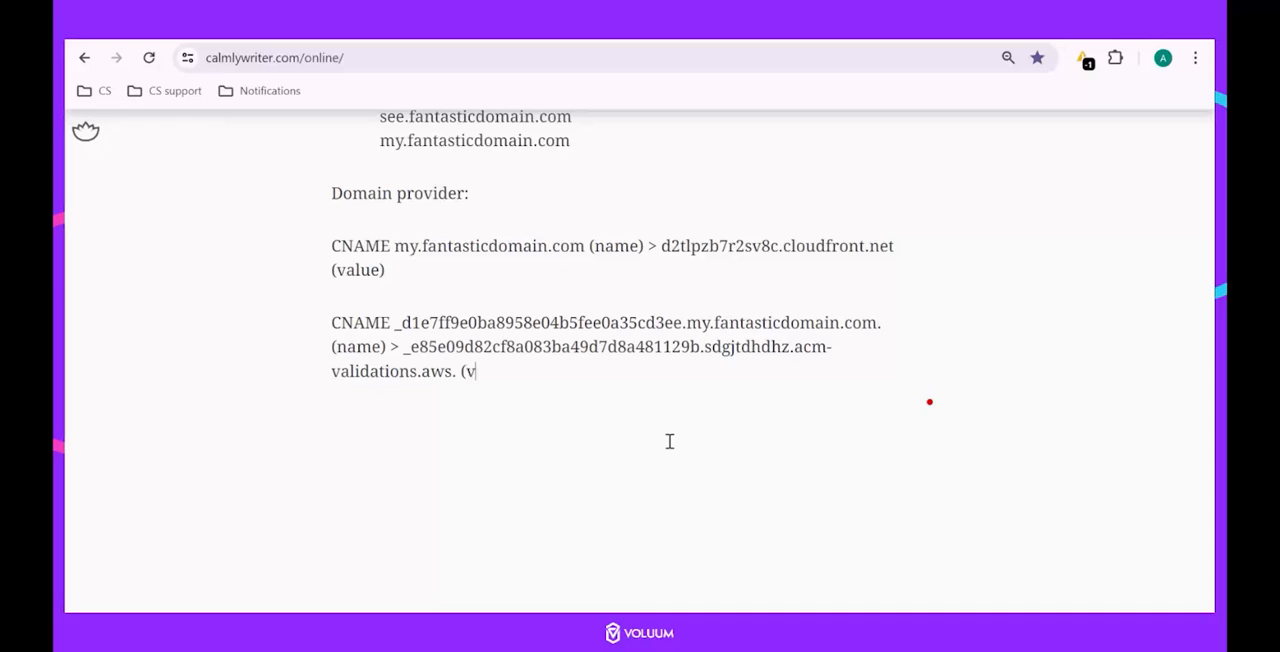
pyautogui.write('alue)')
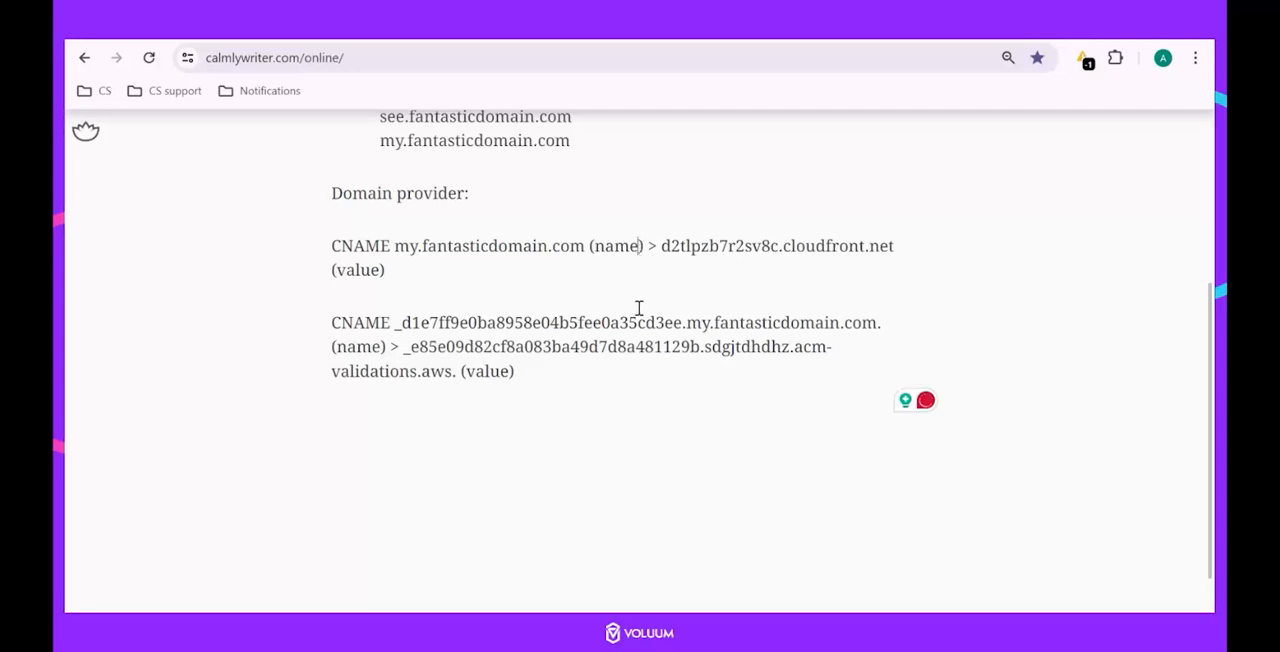
pyautogui.write('/host')
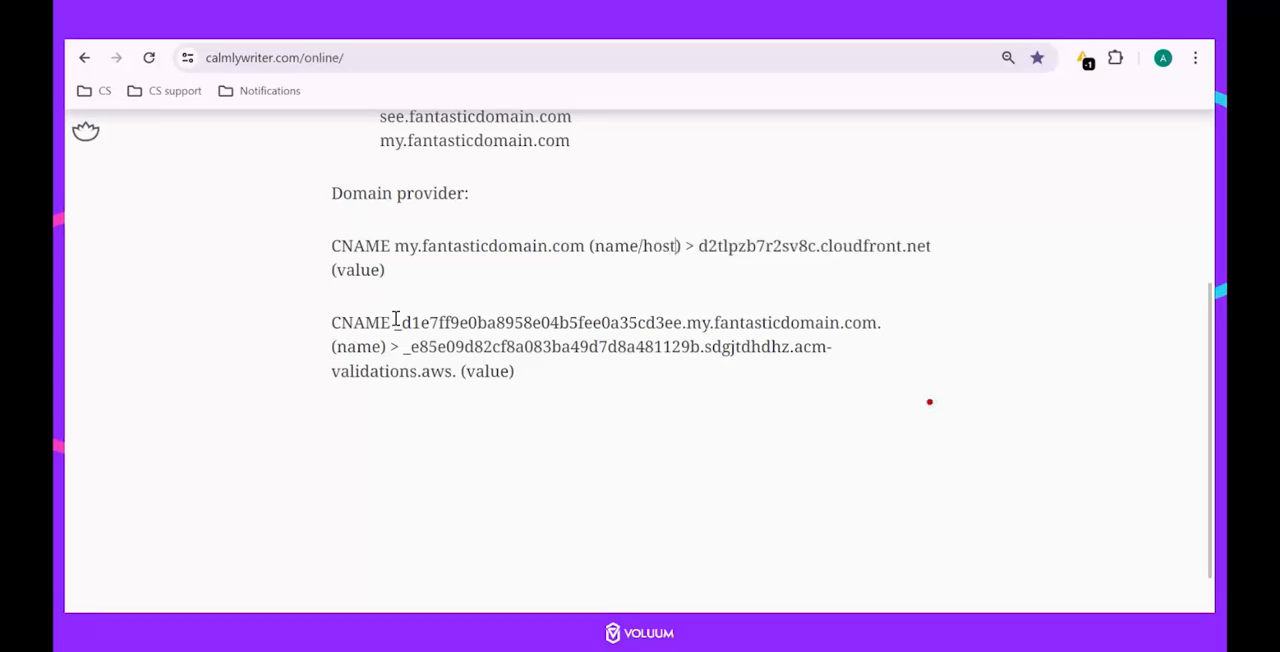
pyautogui.write('/target')
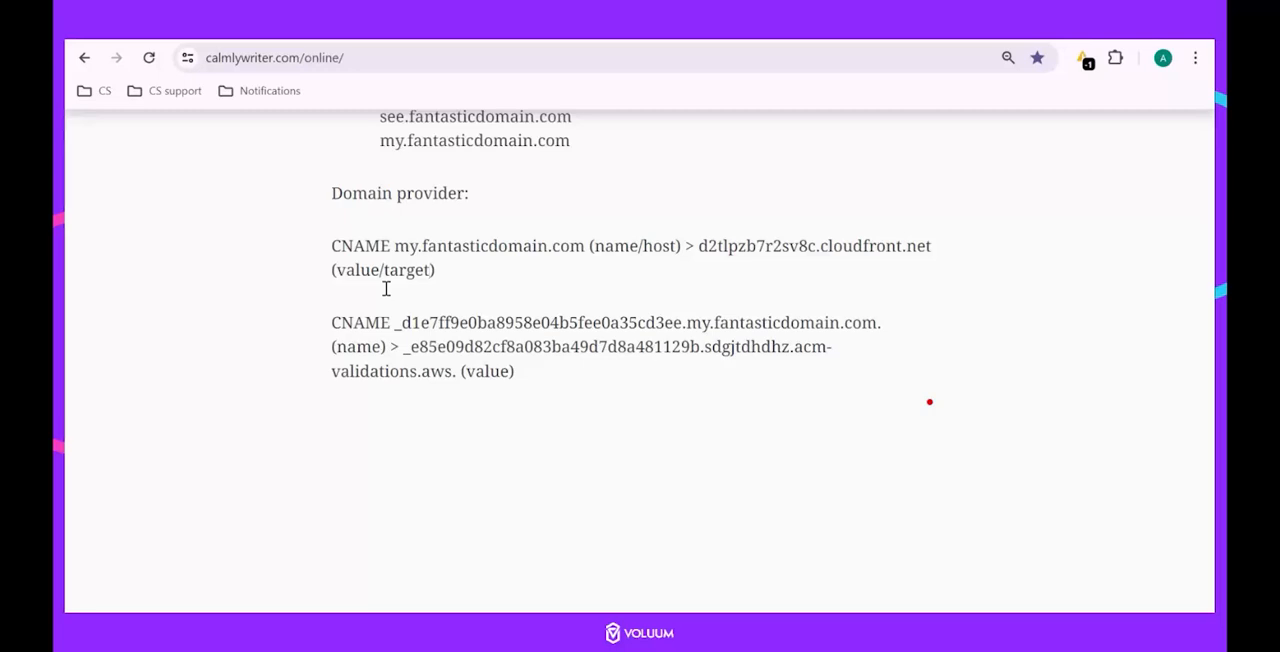
# Remove ".fantasticdomain.com" from the names of both CNAME records in the notes, so that each name ends in "my".
pyautogui.scroll(1, 608, 495)
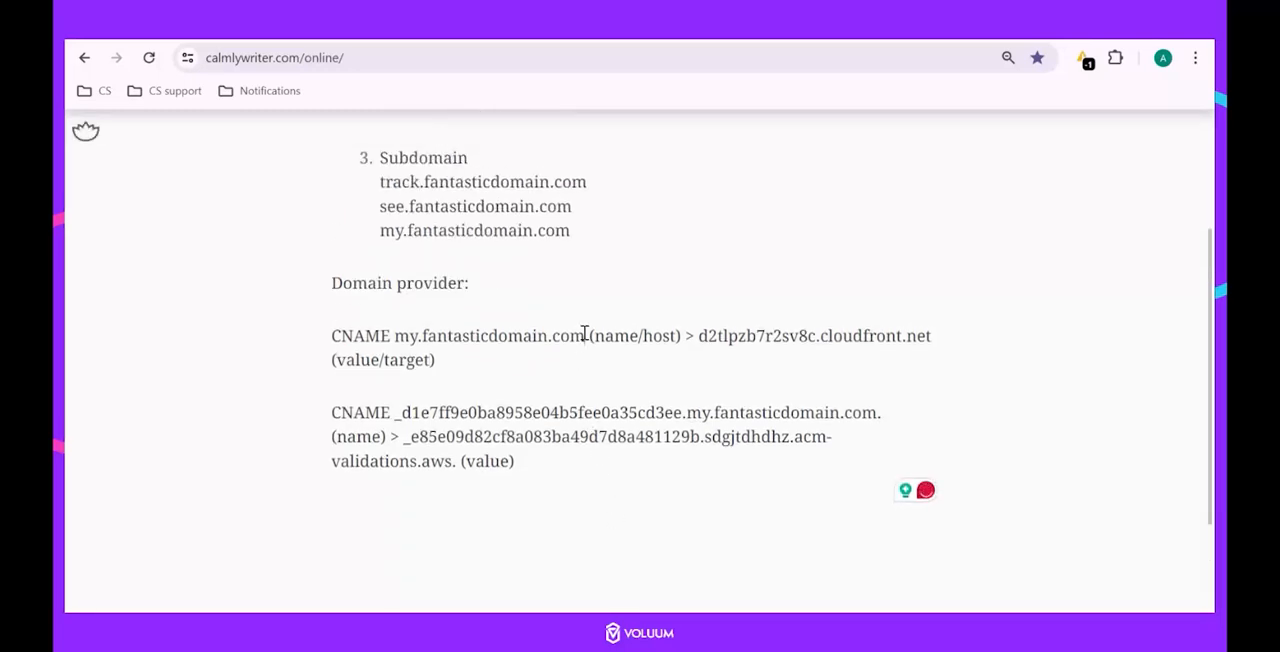
pyautogui.moveTo(585, 335); pyautogui.dragTo(422, 335)
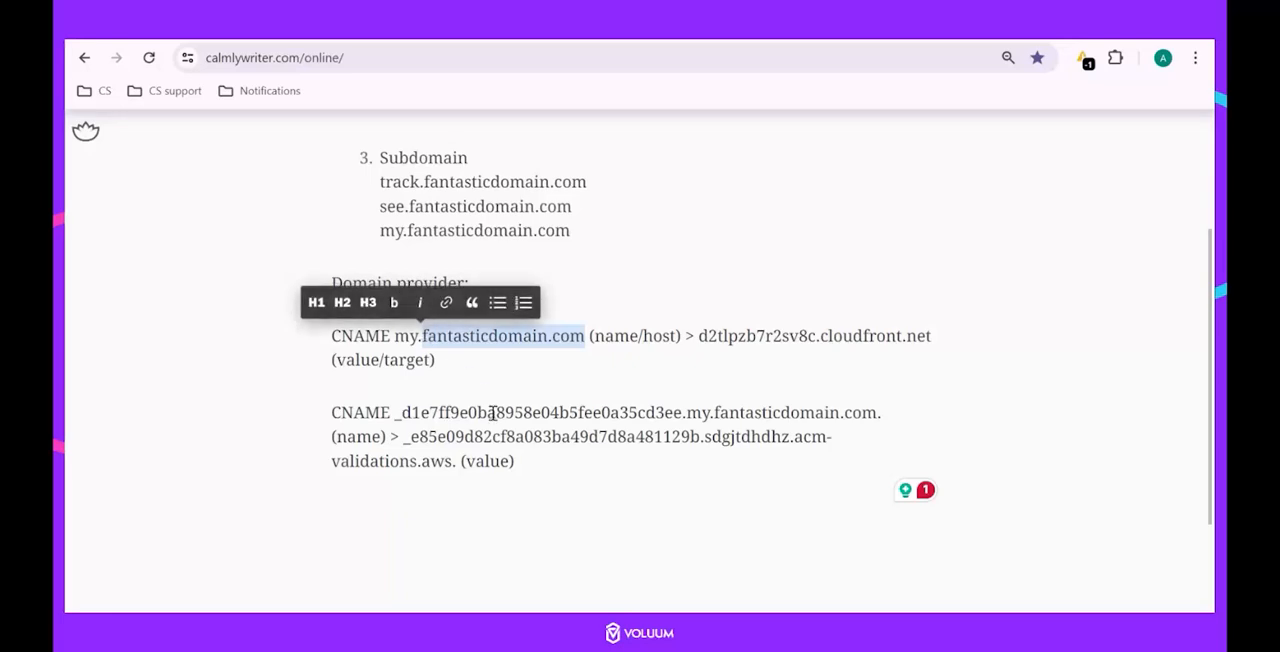
pyautogui.press('BackSpace')
pyautogui.press('BackSpace')
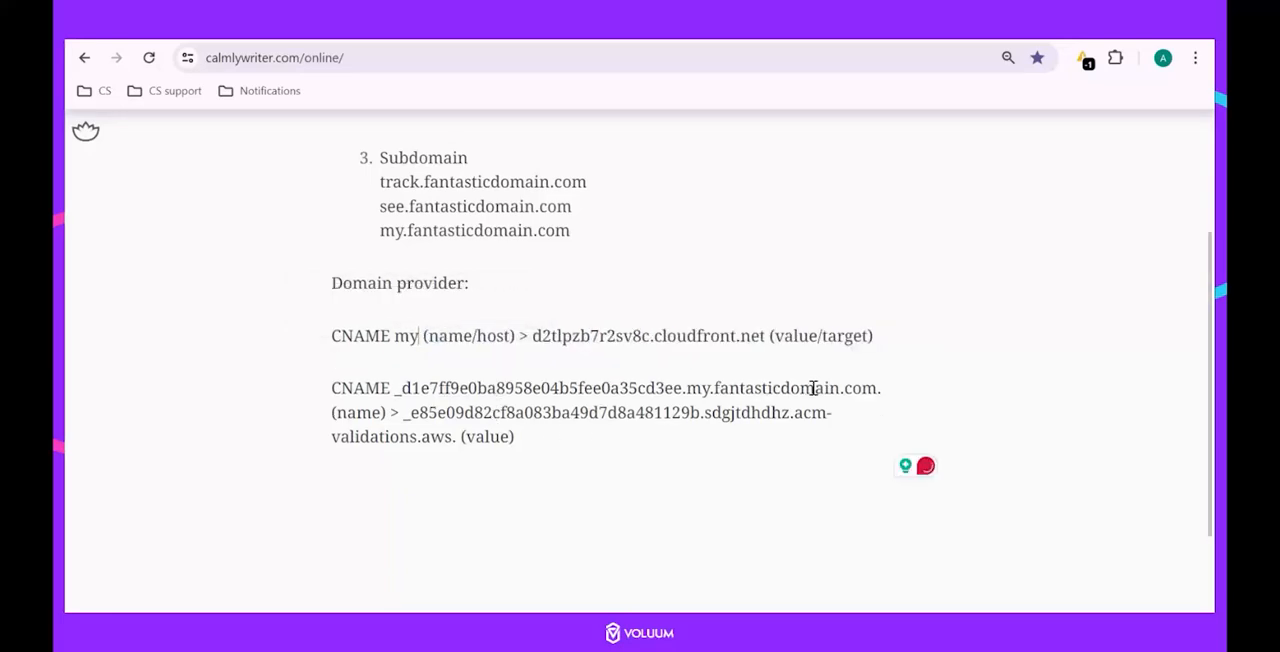
pyautogui.moveTo(916, 384); pyautogui.dragTo(717, 387)
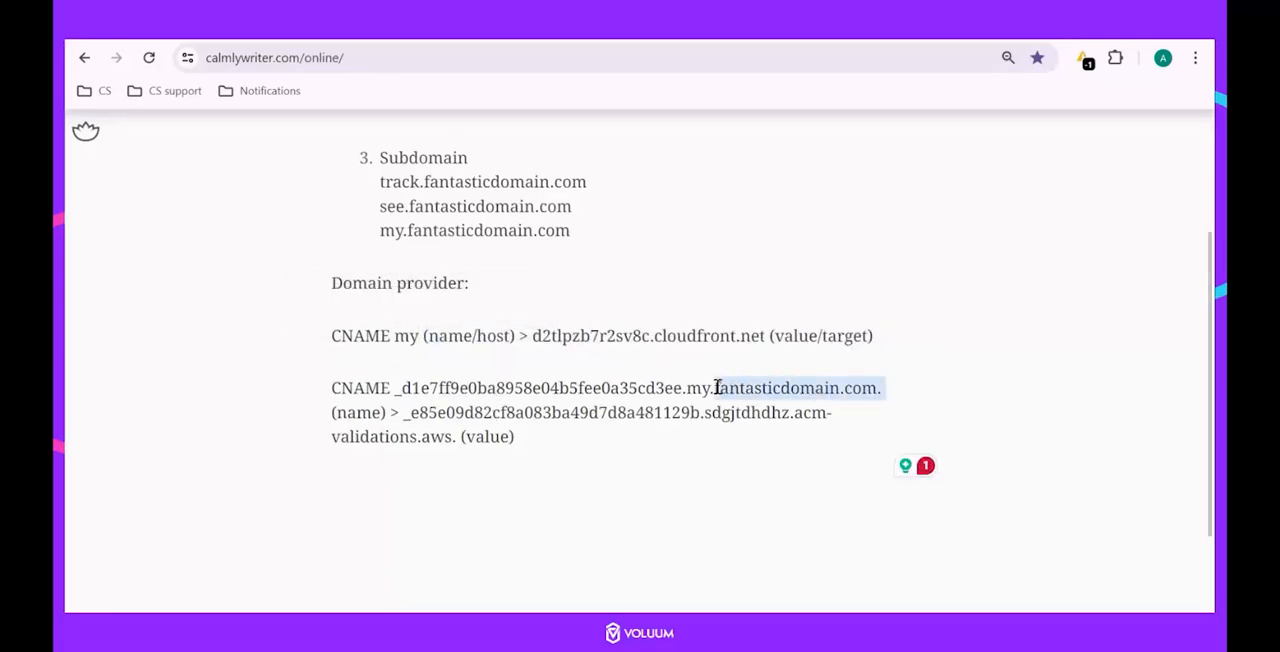
pyautogui.press('BackSpace')
pyautogui.press('BackSpace')
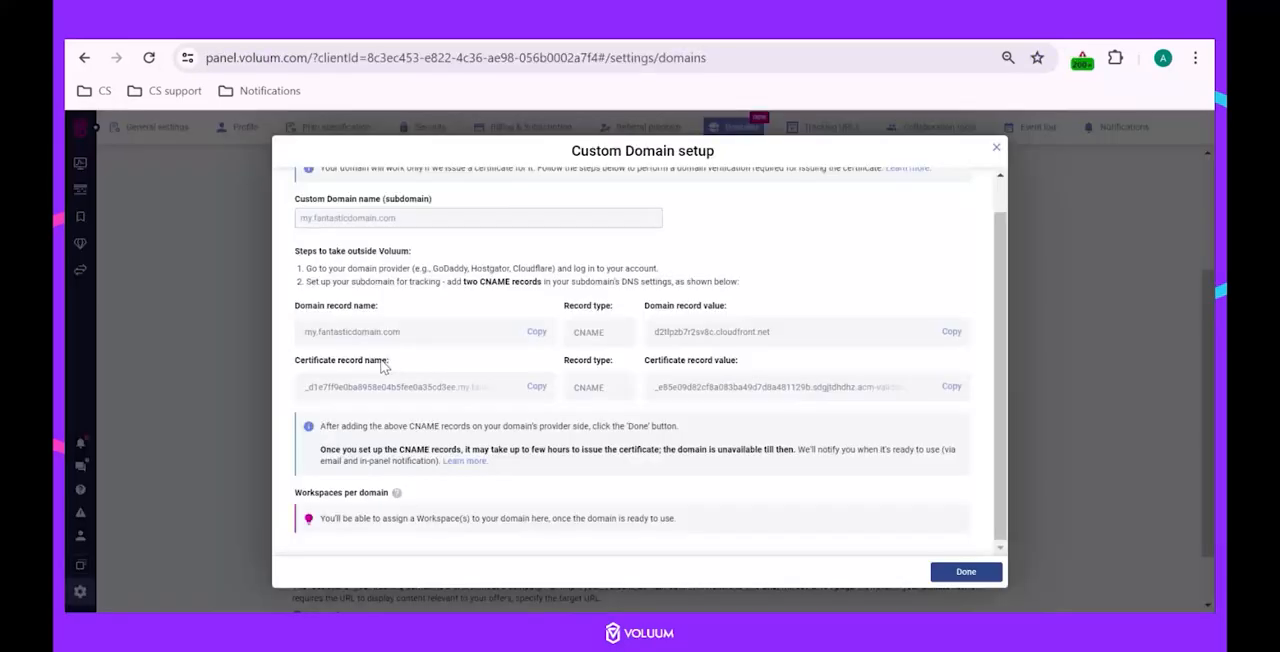
# Finish the custom domain setup for my.fantasticdomain.com in Voluum.
pyautogui.click(966, 574)
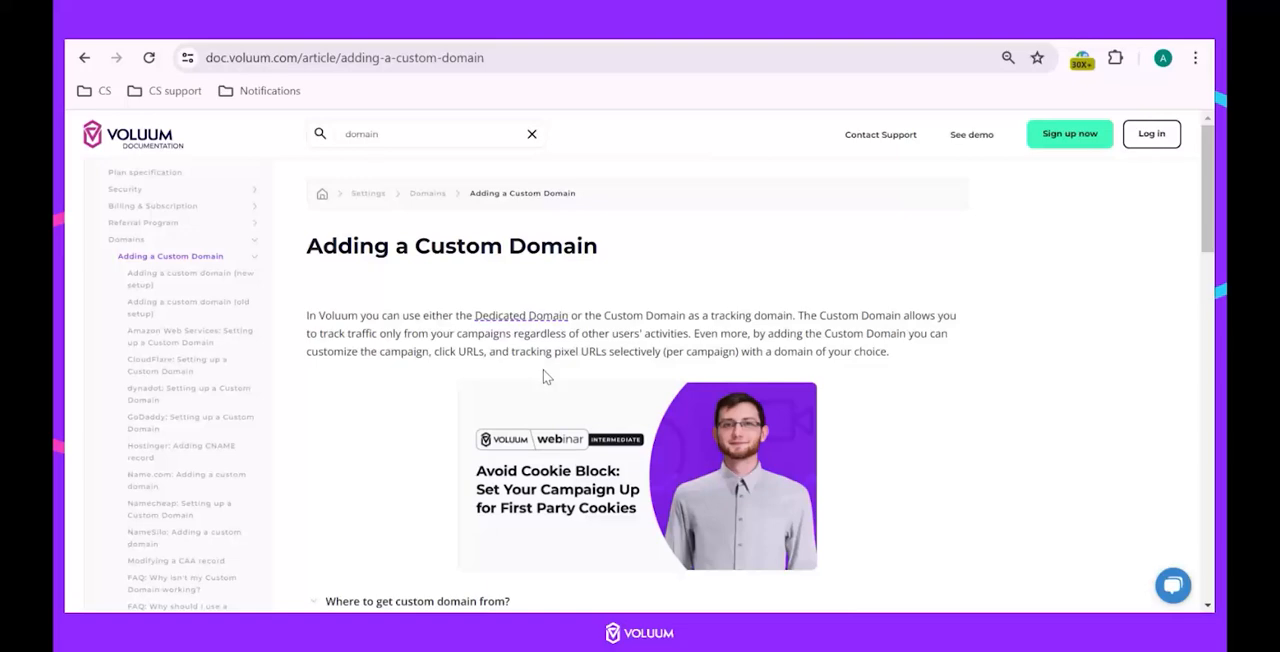
# In the Voluum documentation article Adding a Custom Domain, examine the certificate and domain statuses and the list of provider setup guides.
pyautogui.scroll(-15, 543, 371)
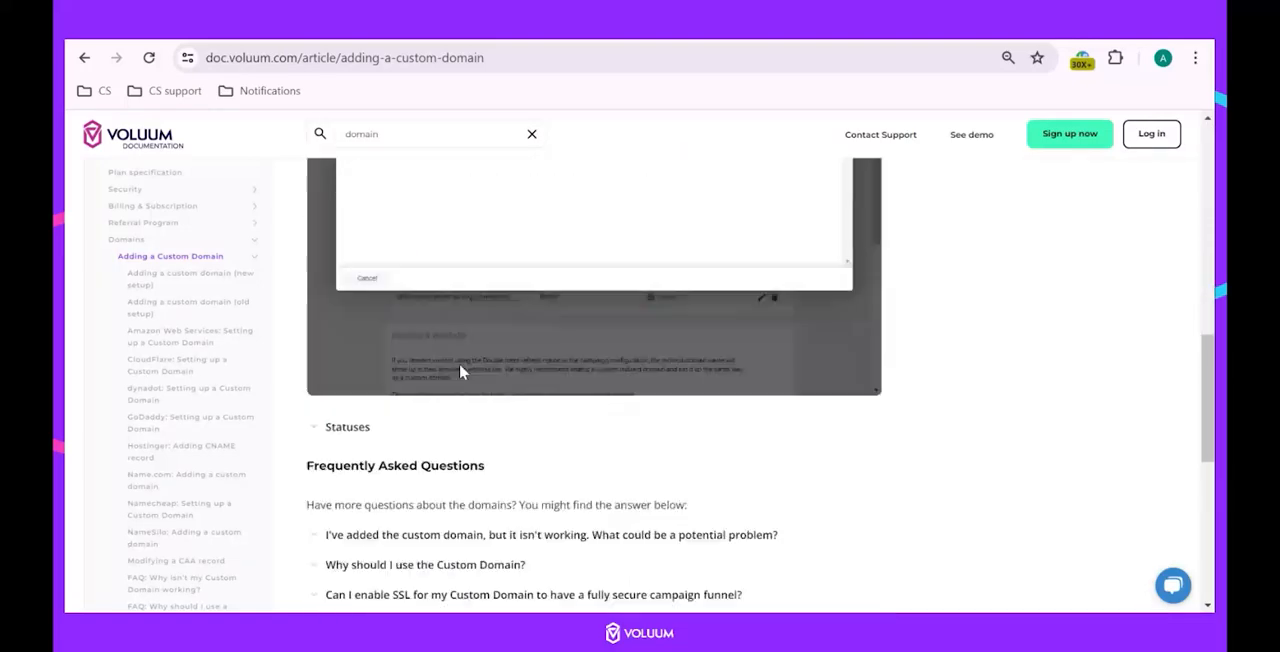
pyautogui.scroll(5, 465, 374)
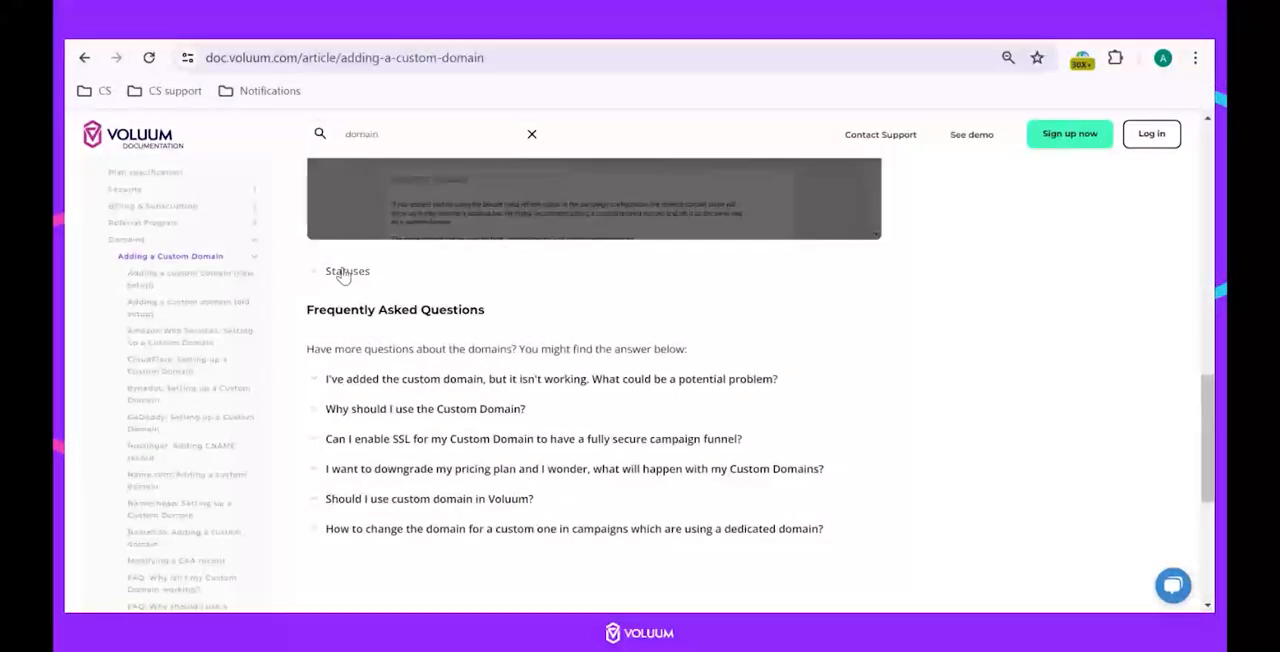
pyautogui.click(345, 272)
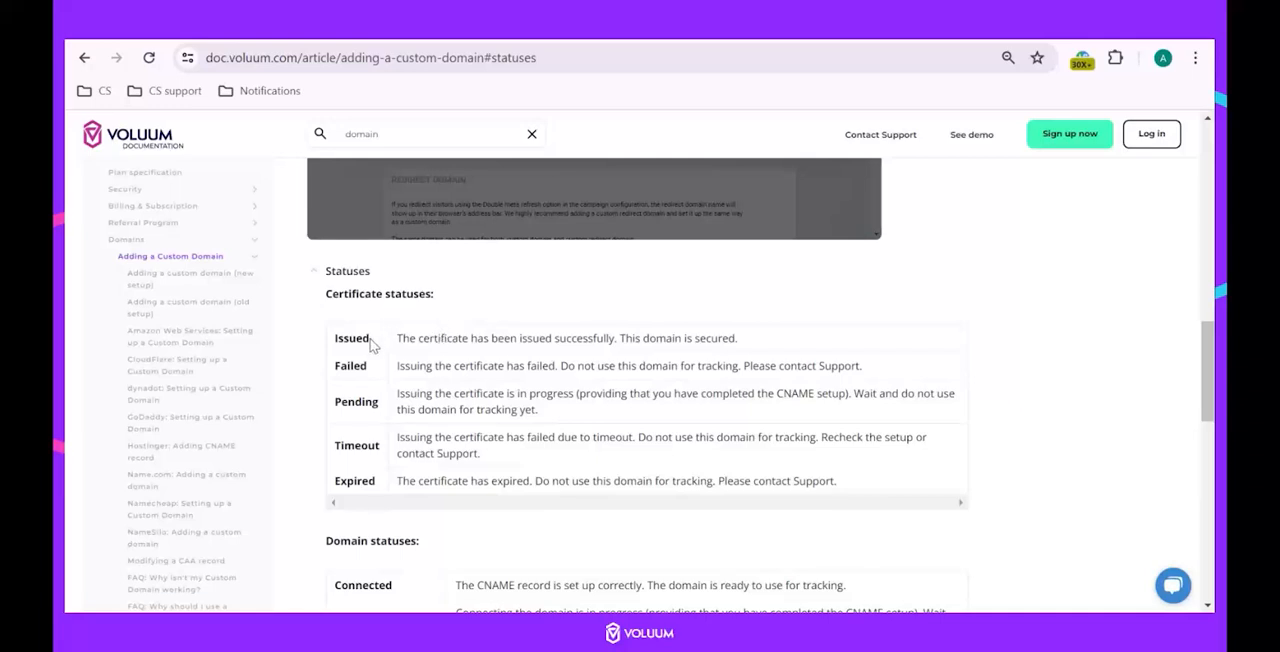
pyautogui.scroll(-2, 360, 440)
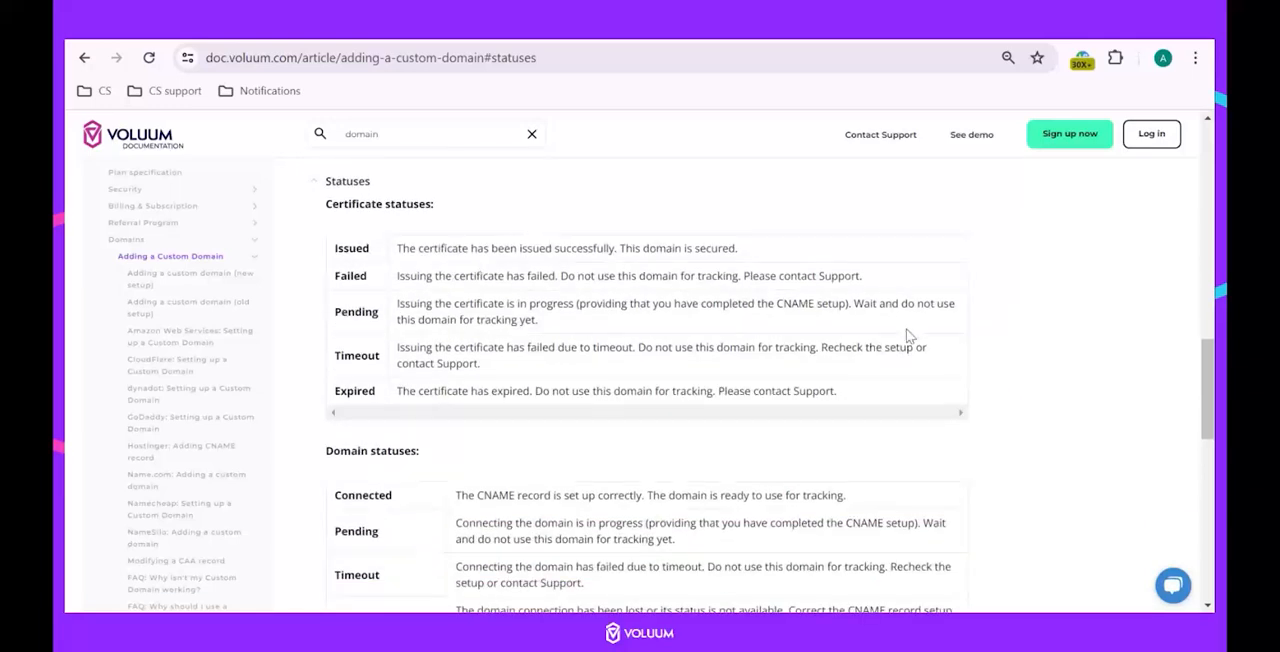
pyautogui.moveTo(325, 205); pyautogui.dragTo(466, 217)
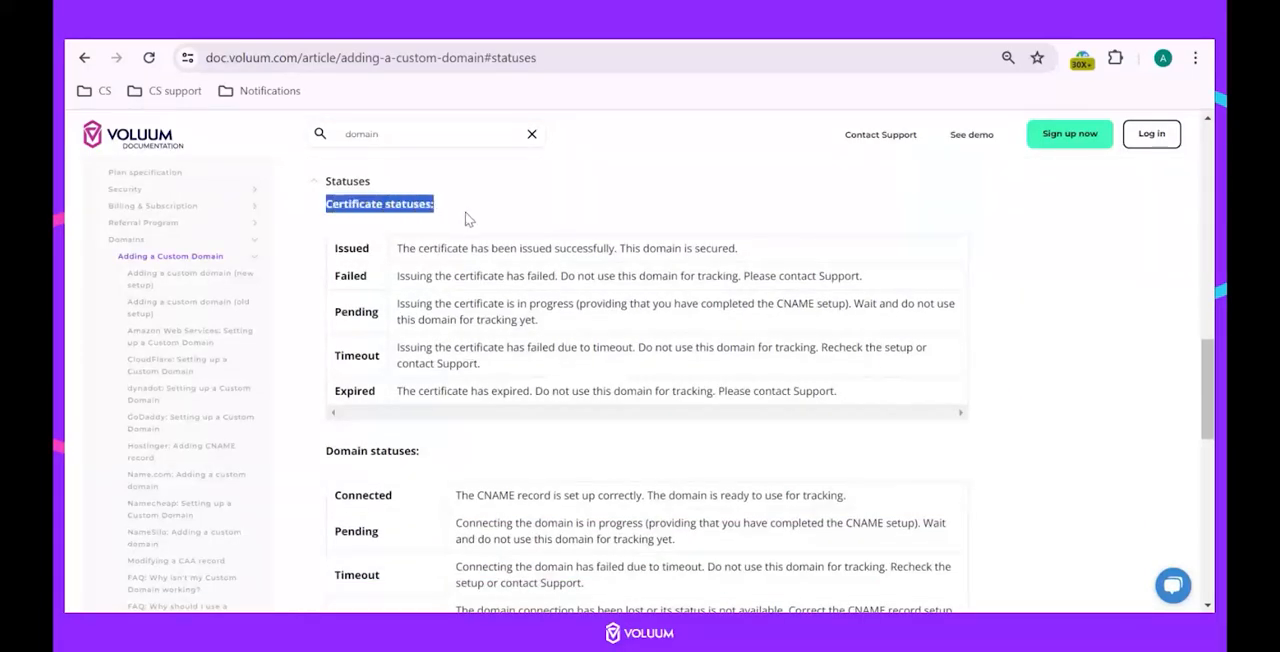
pyautogui.scroll(-2, 407, 345)
pyautogui.moveTo(323, 366); pyautogui.dragTo(414, 363)
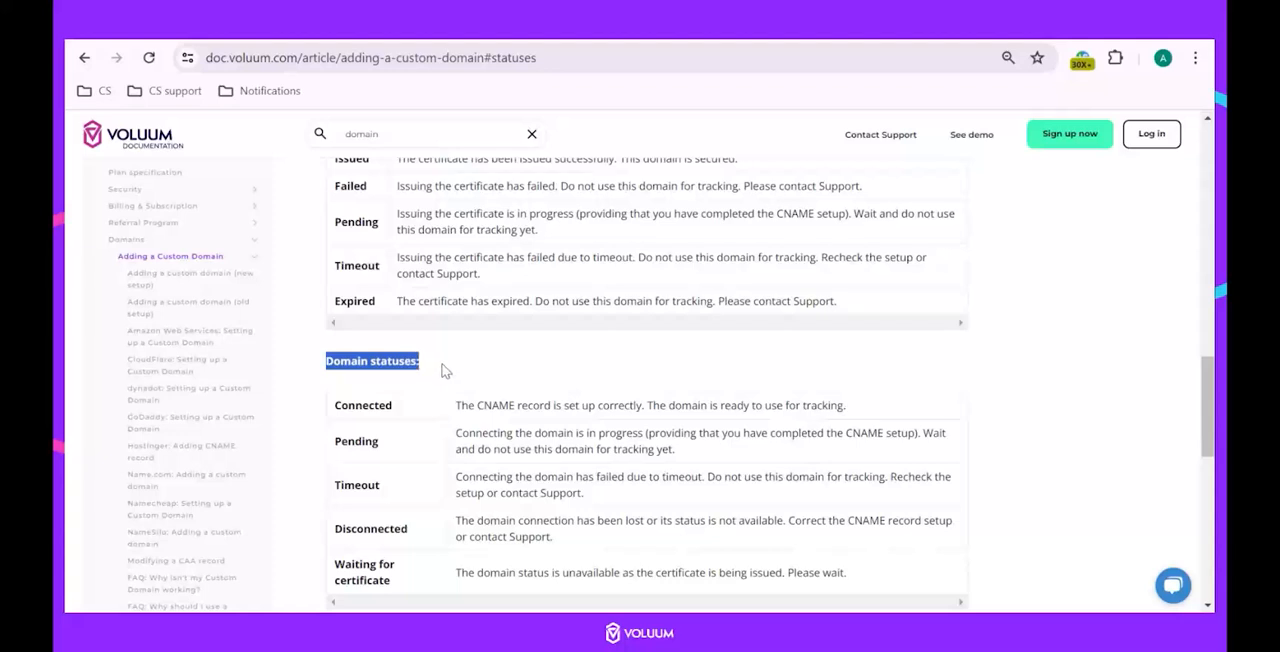
pyautogui.click(445, 371)
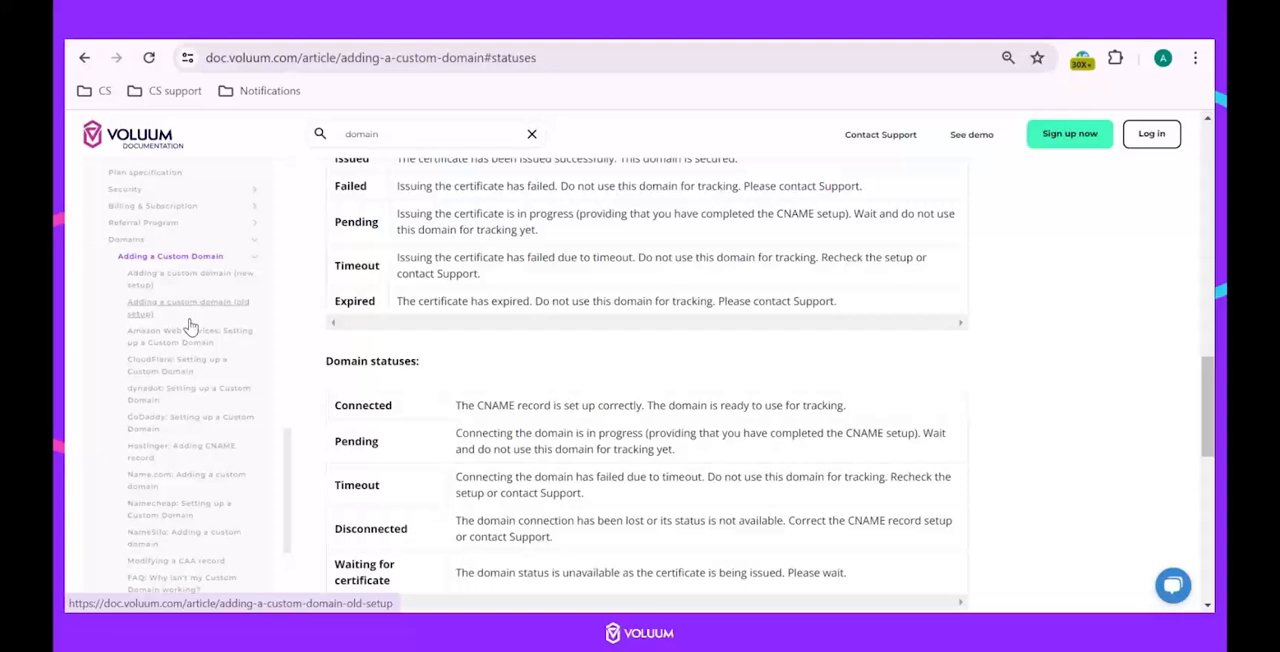
pyautogui.scroll(-2, 190, 325)
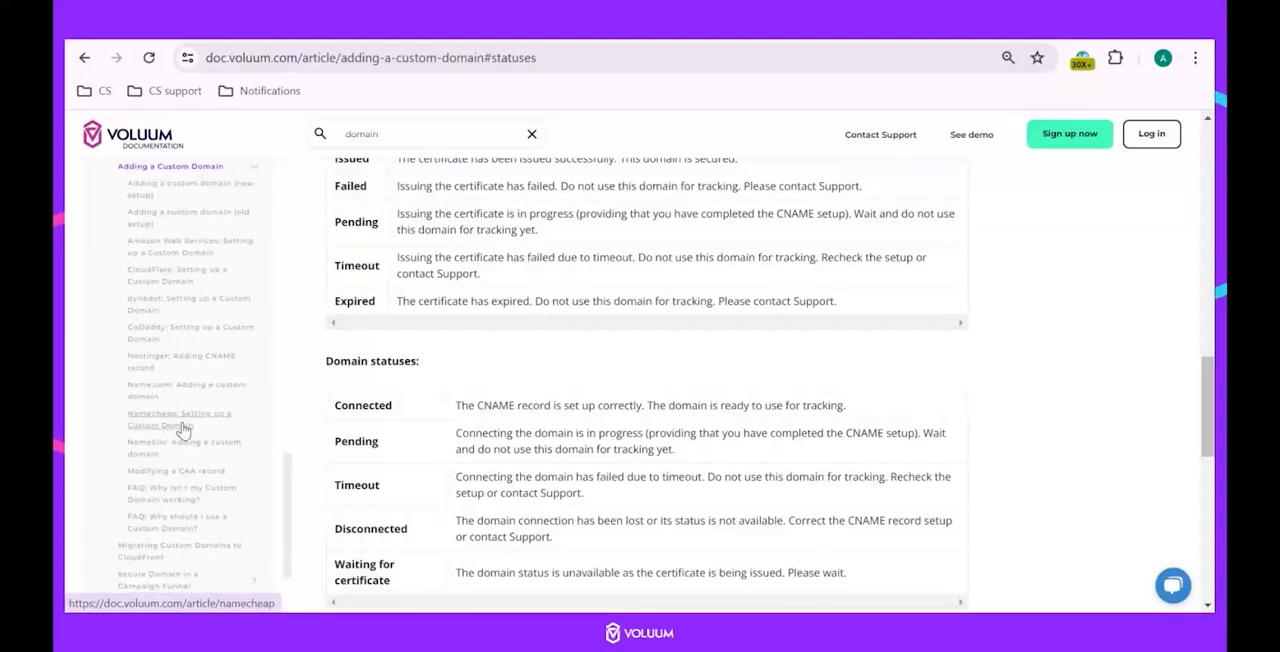
pyautogui.scroll(2, 175, 470)
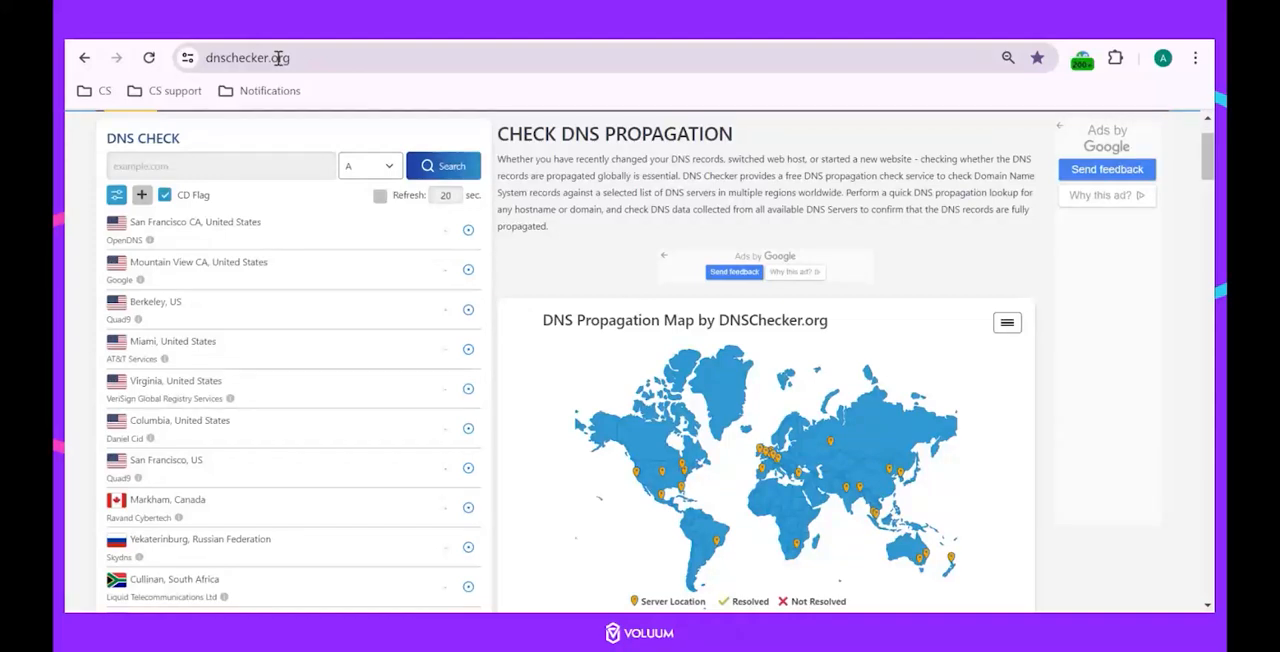
# Check the CNAME propagation of my.fantasticdomain.com in DNS Checker, copying the domain record name from Voluum's Custom Domain setup.
pyautogui.click(390, 171)
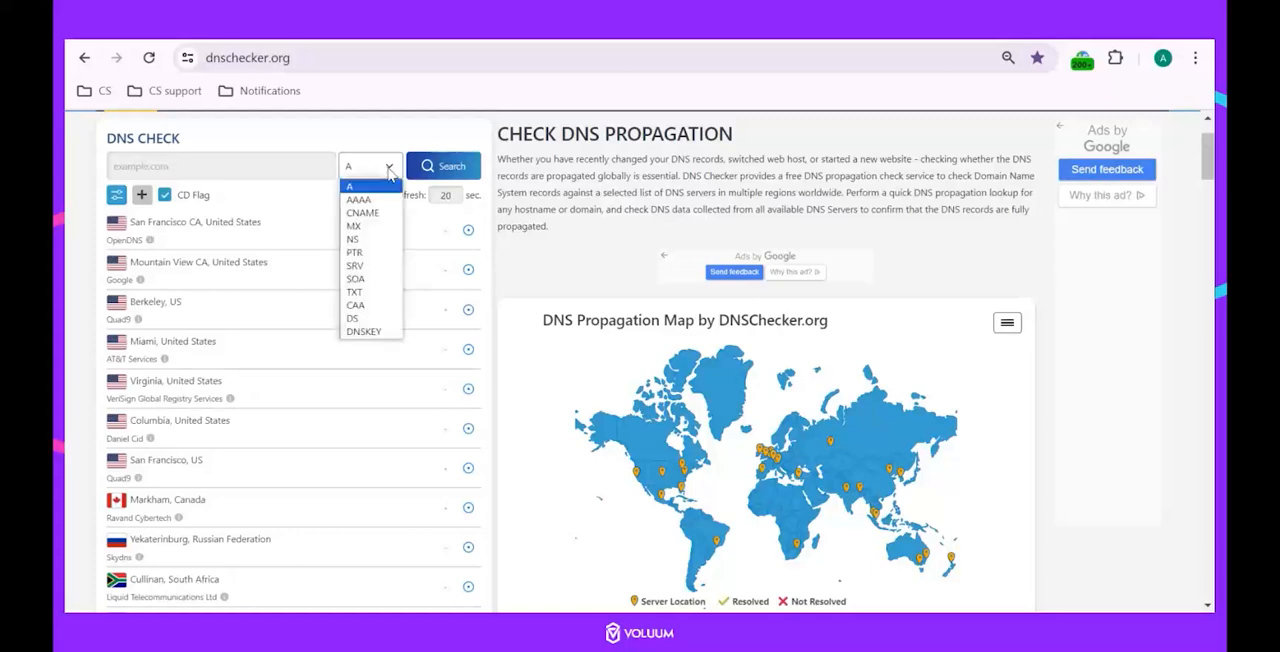
pyautogui.click(362, 212)
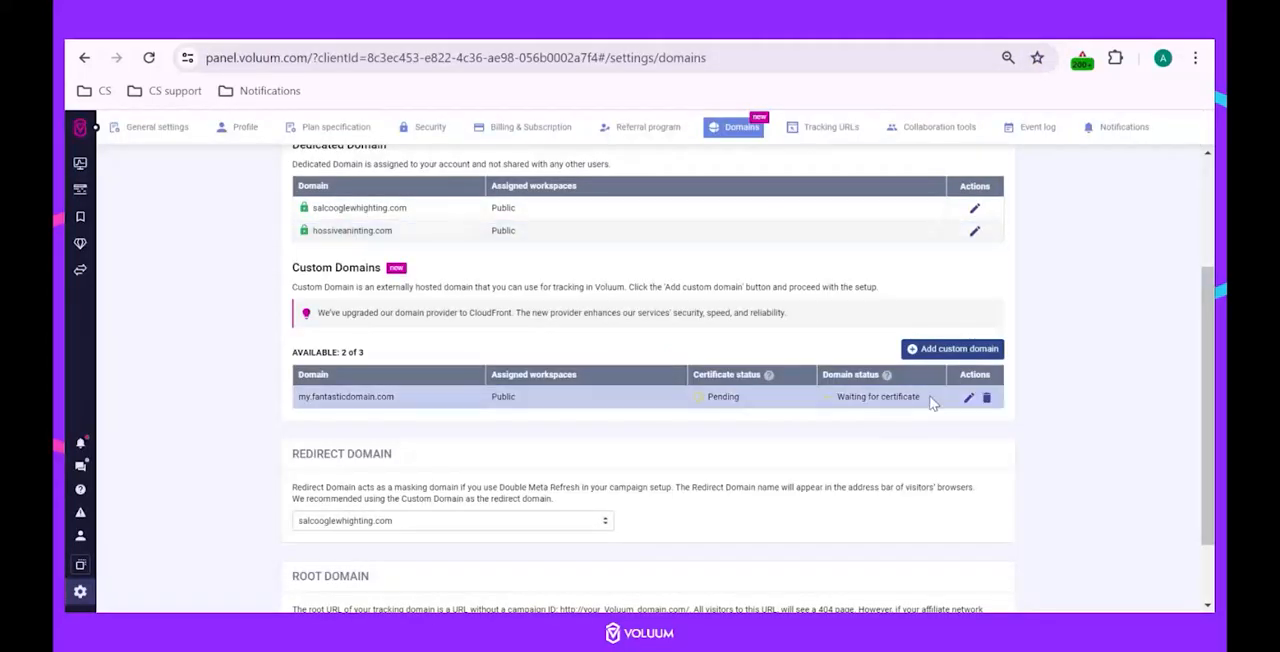
pyautogui.click(968, 399)
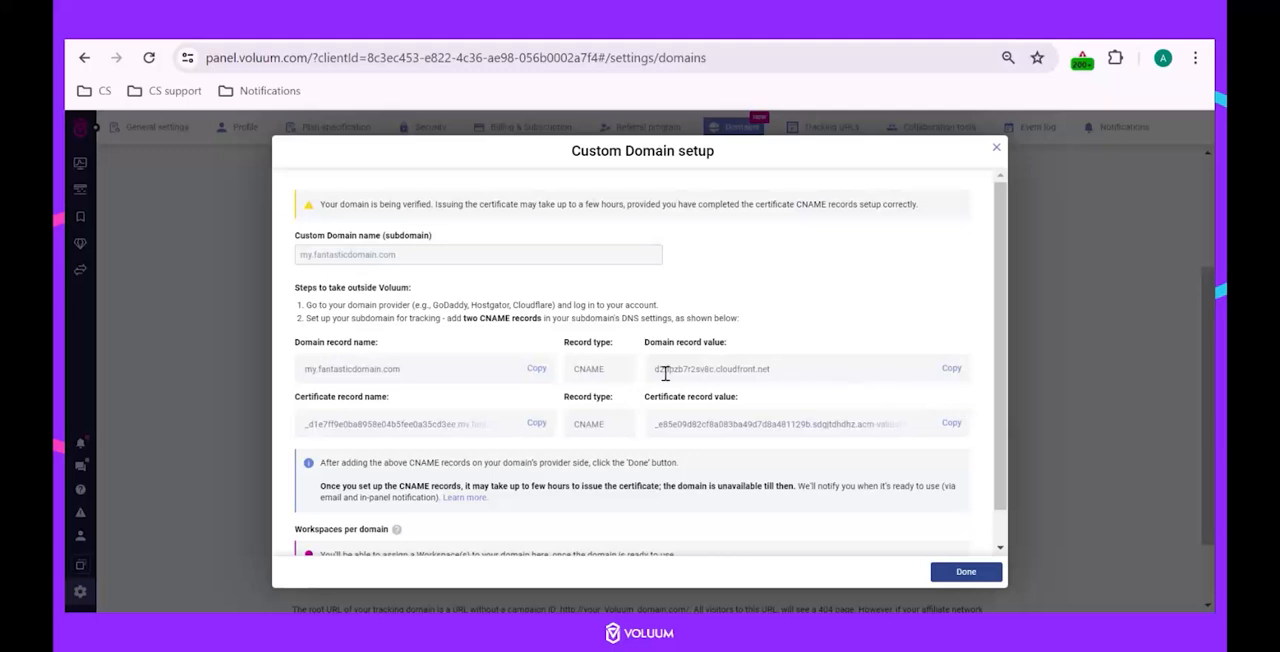
pyautogui.click(538, 370)
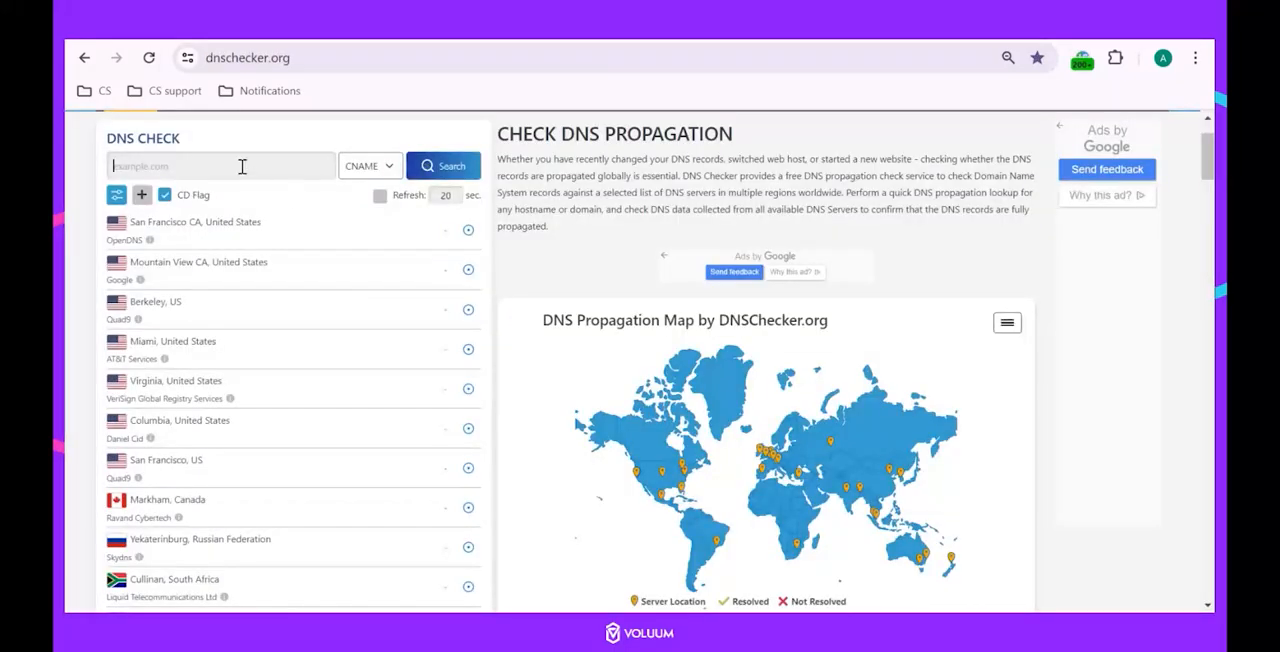
pyautogui.click(242, 166)
pyautogui.hotkey('ctrl', 'v')
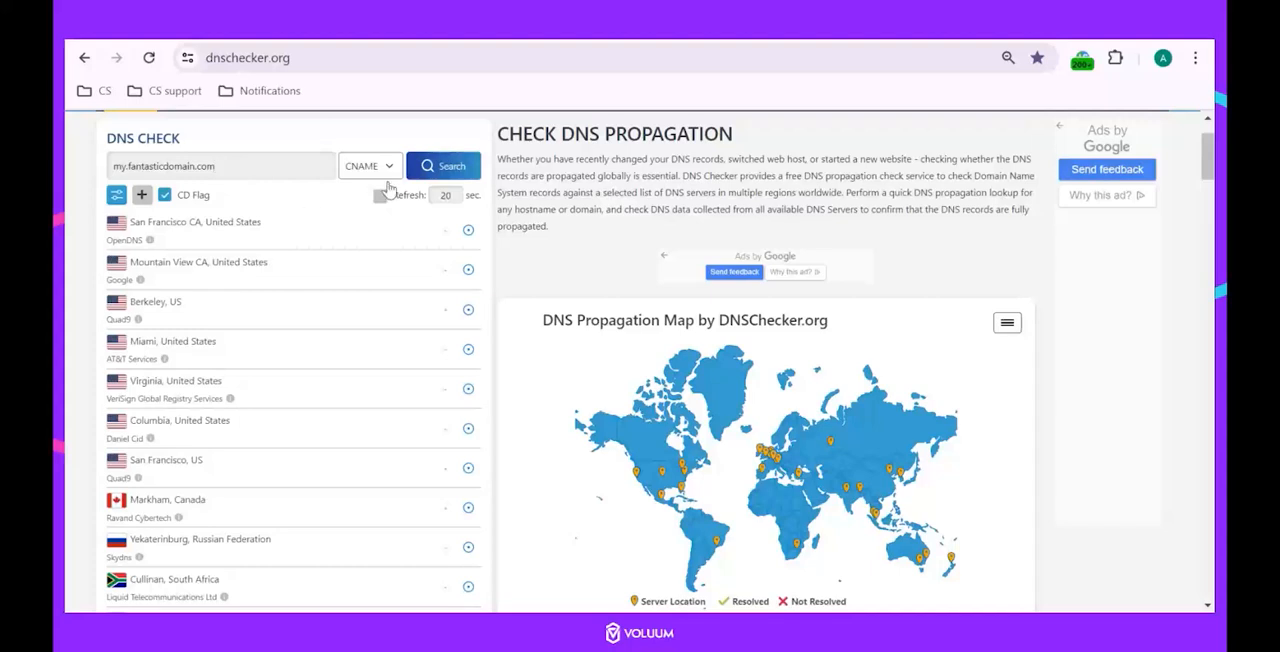
pyautogui.click(443, 166)
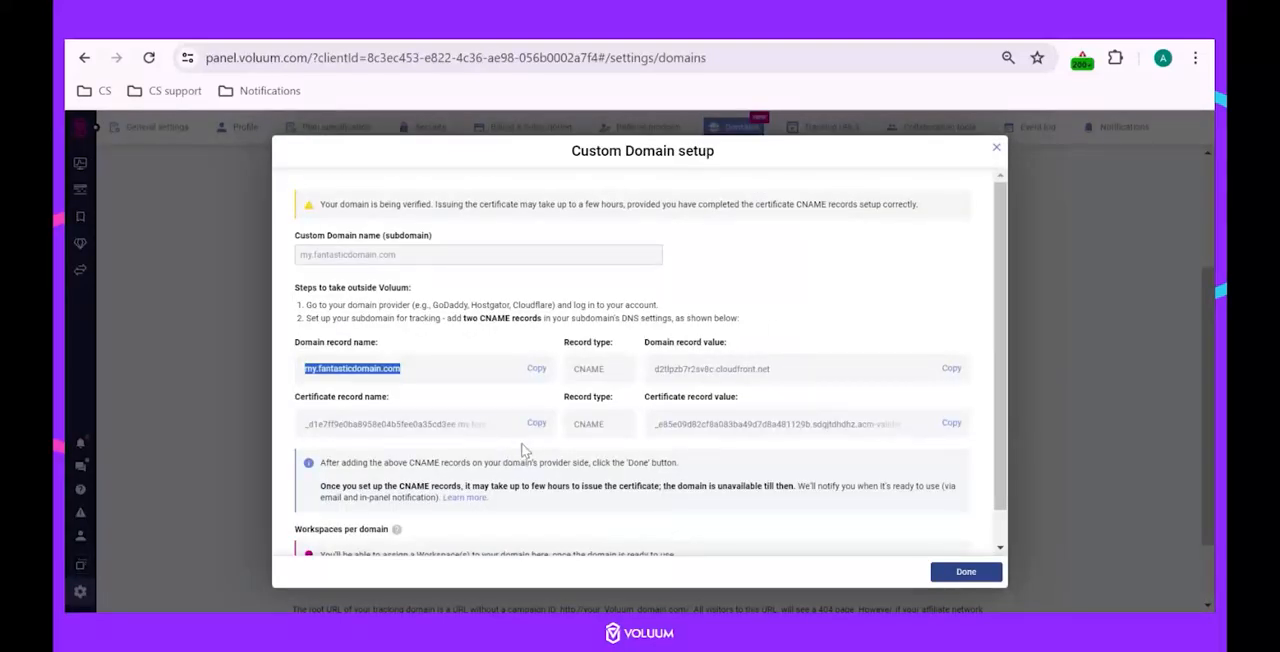
# Check the CNAME propagation of the certificate record name for my.fantasticdomain.com, copied from Voluum, in DNS Checker.
pyautogui.click(536, 423)
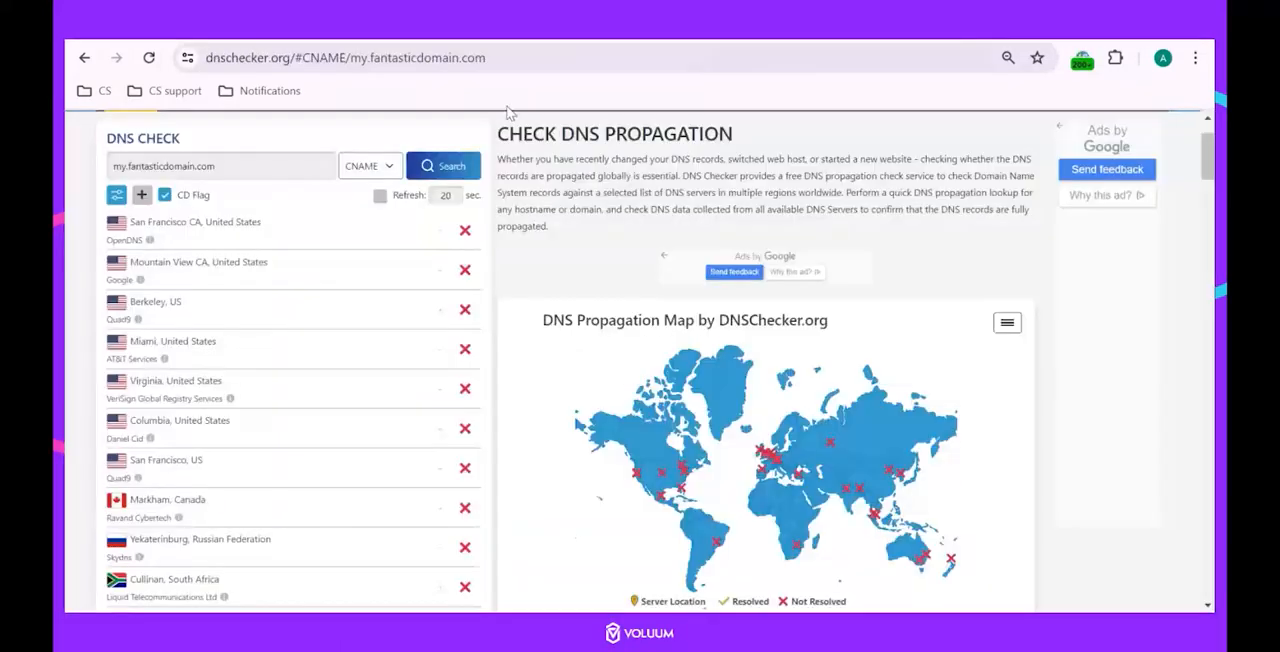
pyautogui.click(234, 163)
pyautogui.hotkey('shift', 'Left')
pyautogui.hotkey('shift', 'Left')
pyautogui.hotkey('shift', 'Left')
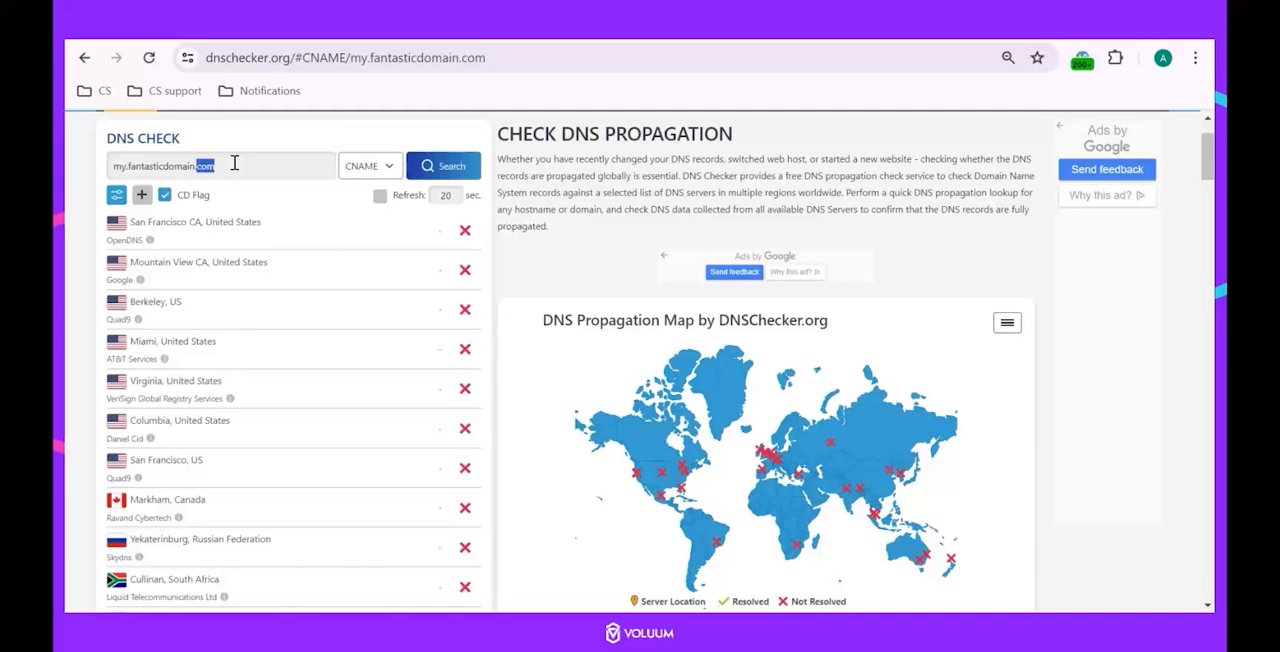
pyautogui.hotkey('ctrl', 'a')
pyautogui.hotkey('ctrl', 'v')
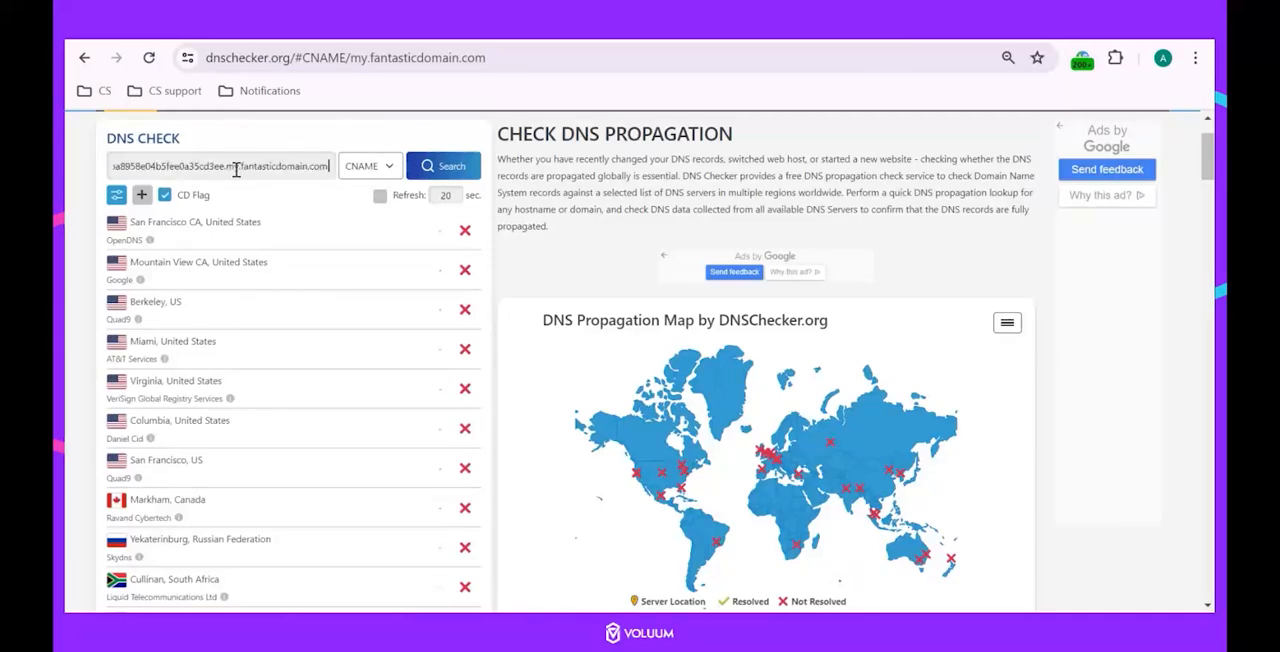
pyautogui.click(428, 166)
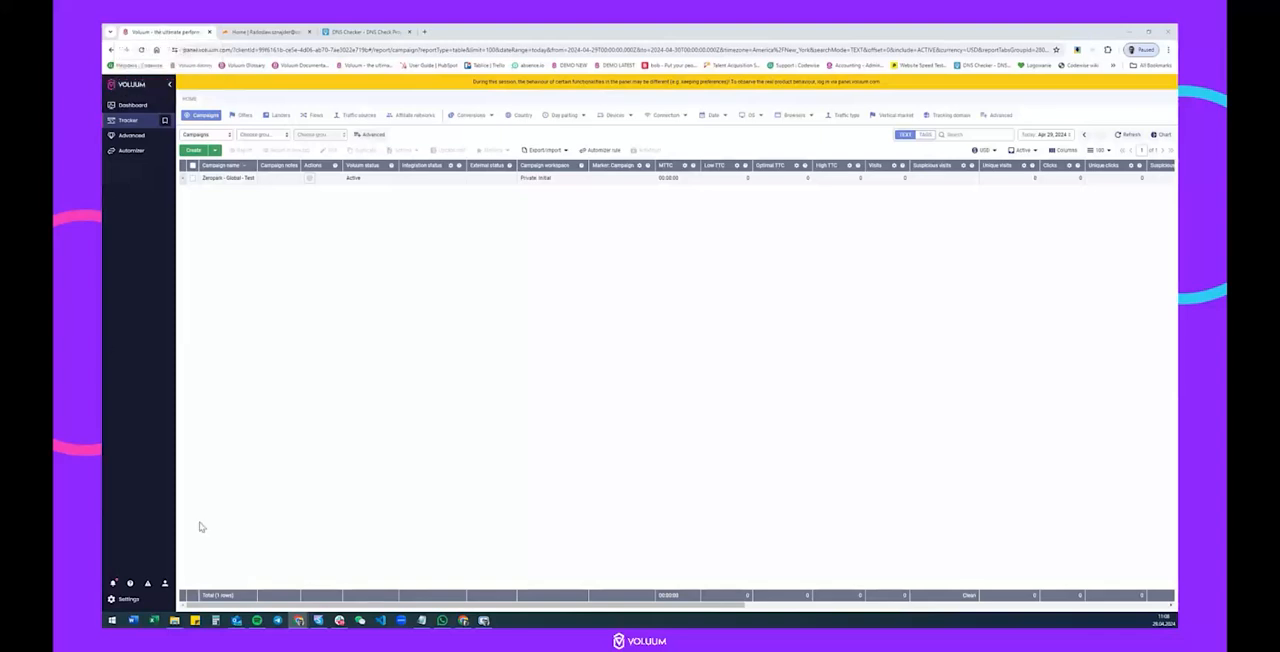
# Open the domain settings in Voluum and the DNS records of testingtest.uk in Cloudflare, and copy the domain name there.
pyautogui.click(127, 600)
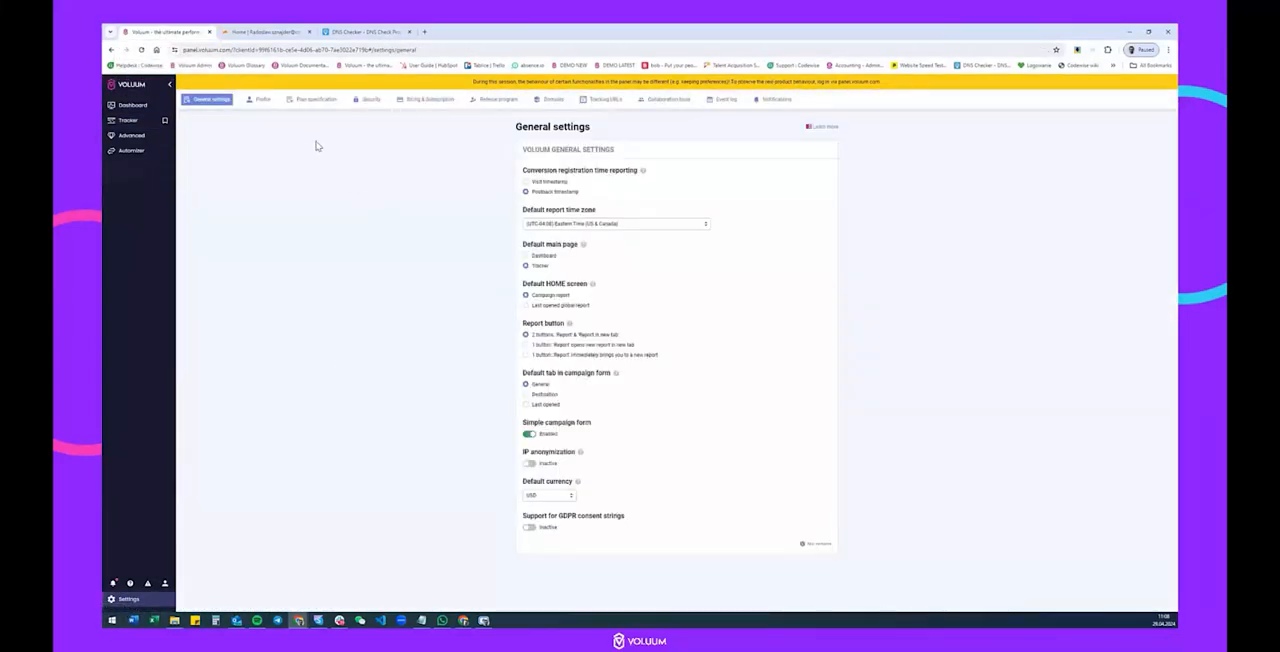
pyautogui.click(549, 100)
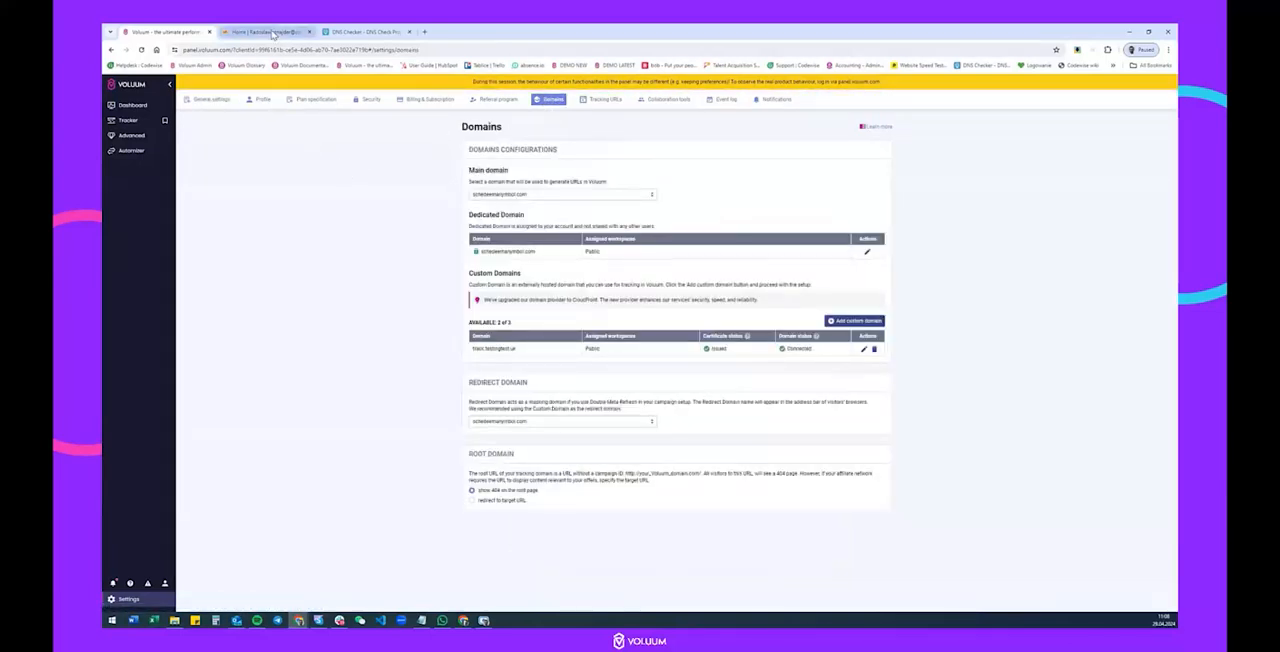
pyautogui.click(272, 34)
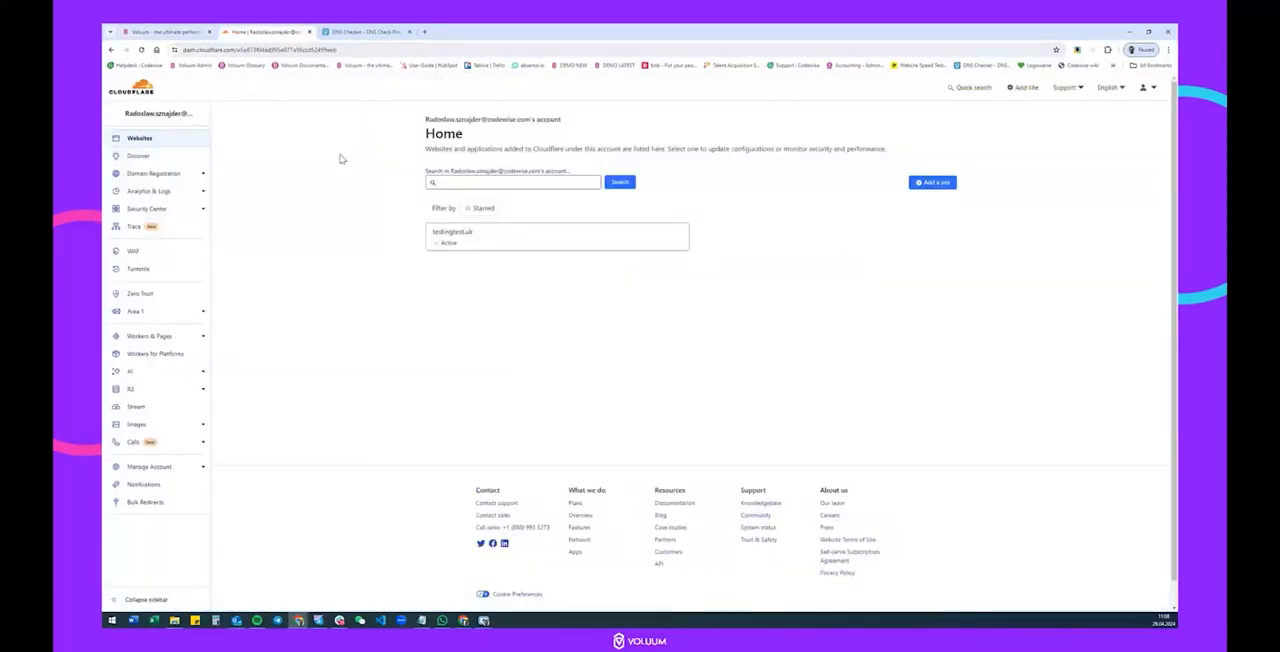
pyautogui.click(452, 240)
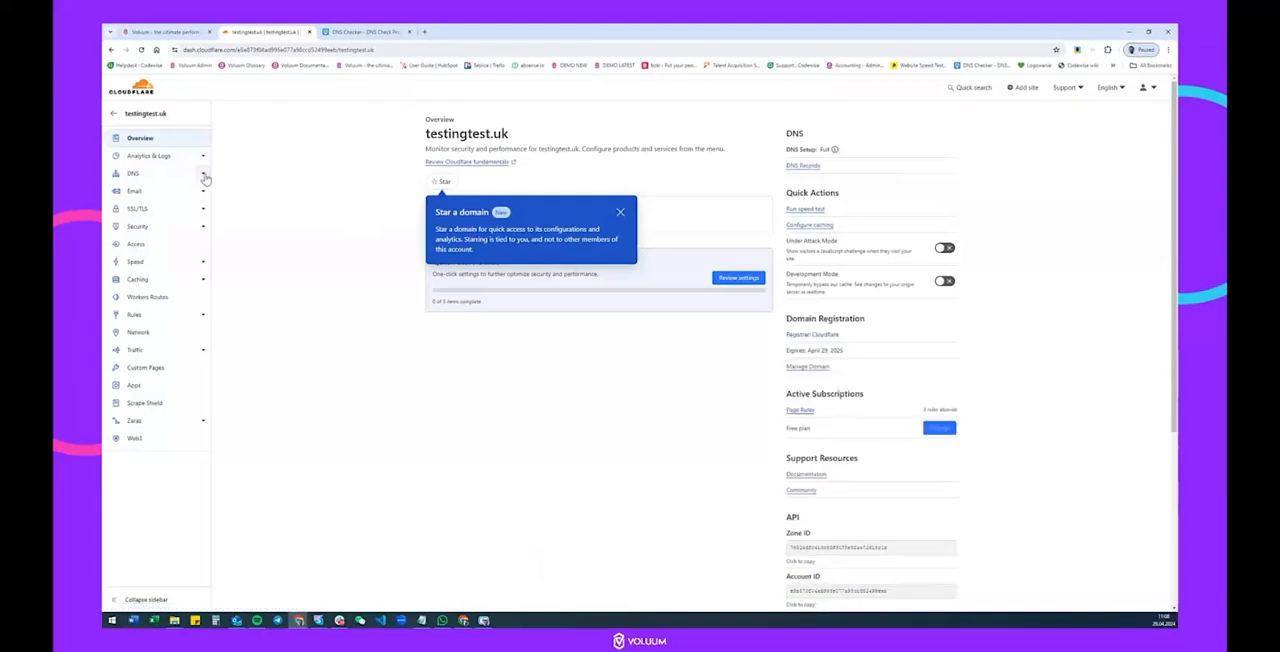
pyautogui.click(204, 175)
pyautogui.click(142, 190)
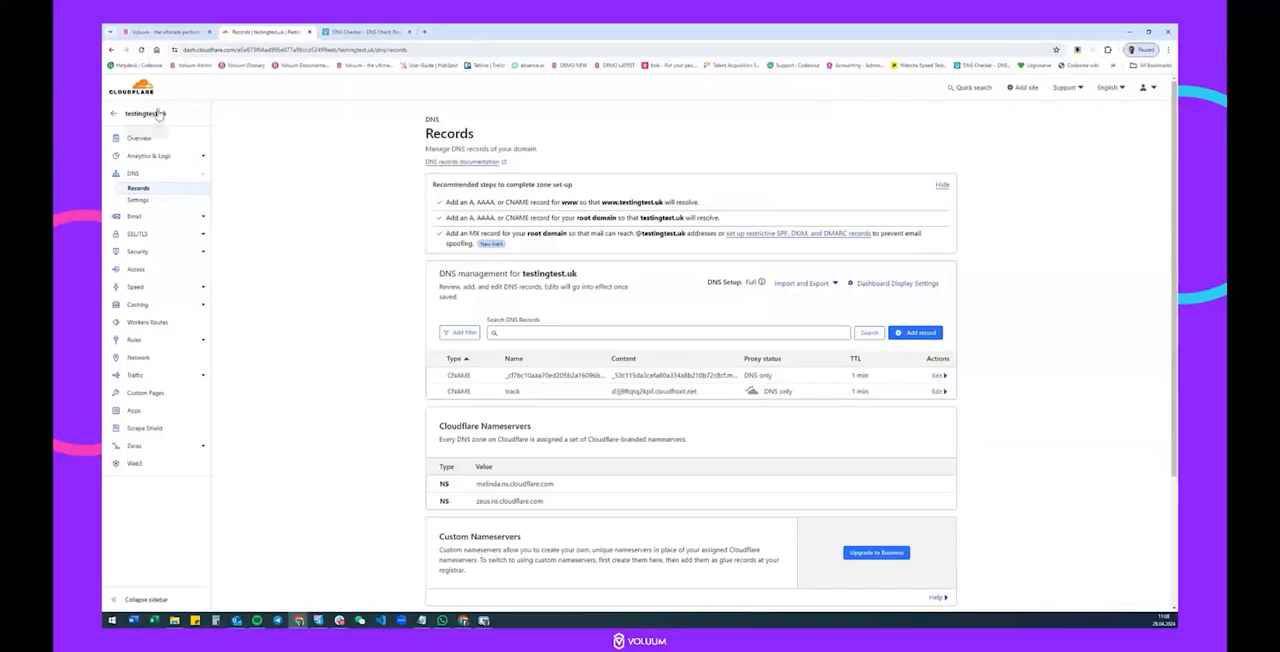
pyautogui.moveTo(166, 114); pyautogui.dragTo(126, 120)
# Add tracking2.testingtest.uk as a custom domain in Voluum and process it to generate its CNAME records.
pyautogui.click(173, 31)
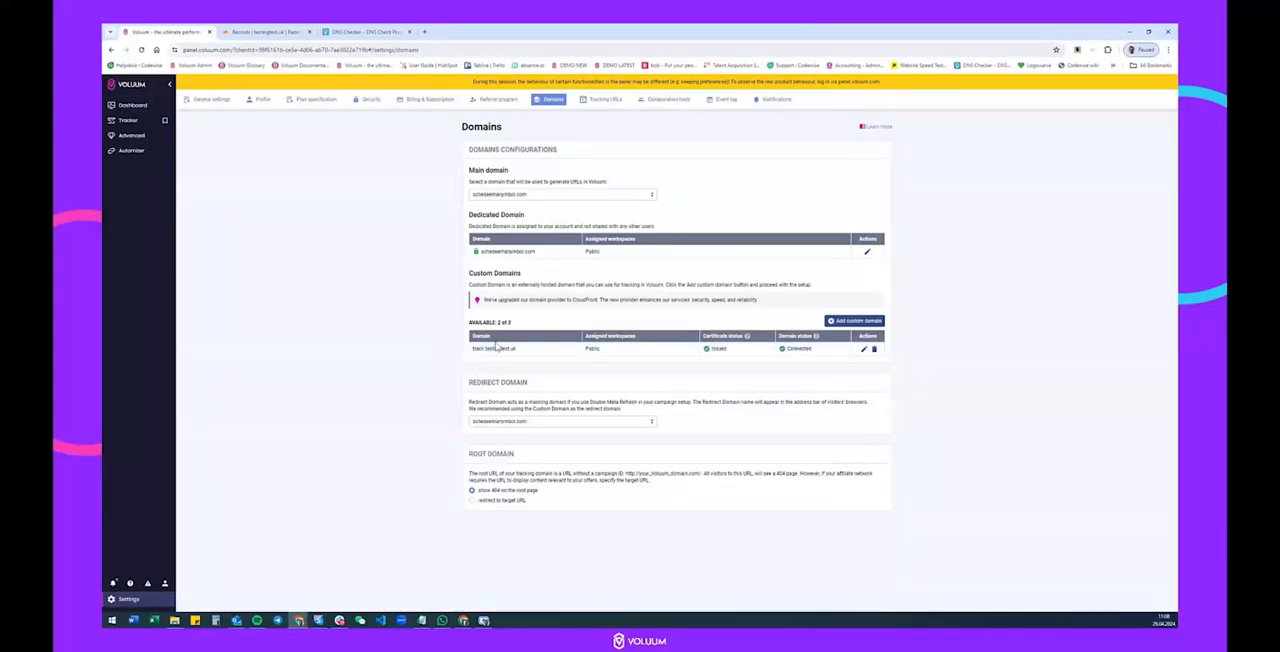
pyautogui.click(857, 322)
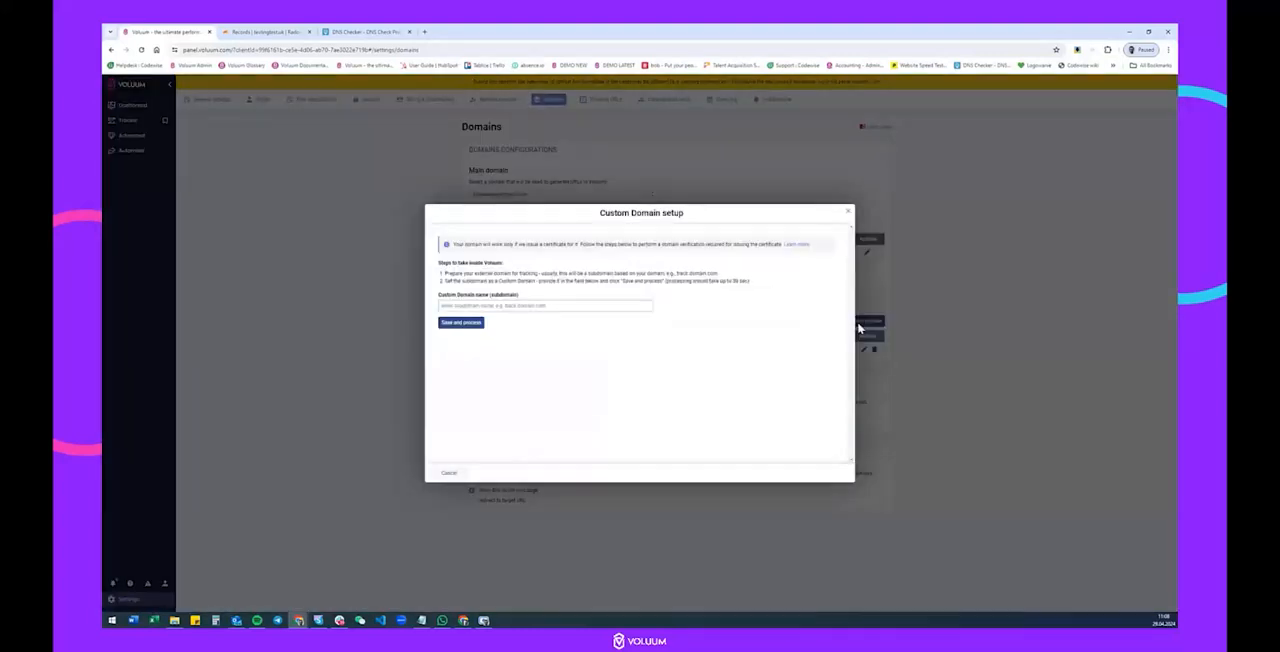
pyautogui.click(524, 305)
pyautogui.hotkey('ctrl', 'v')
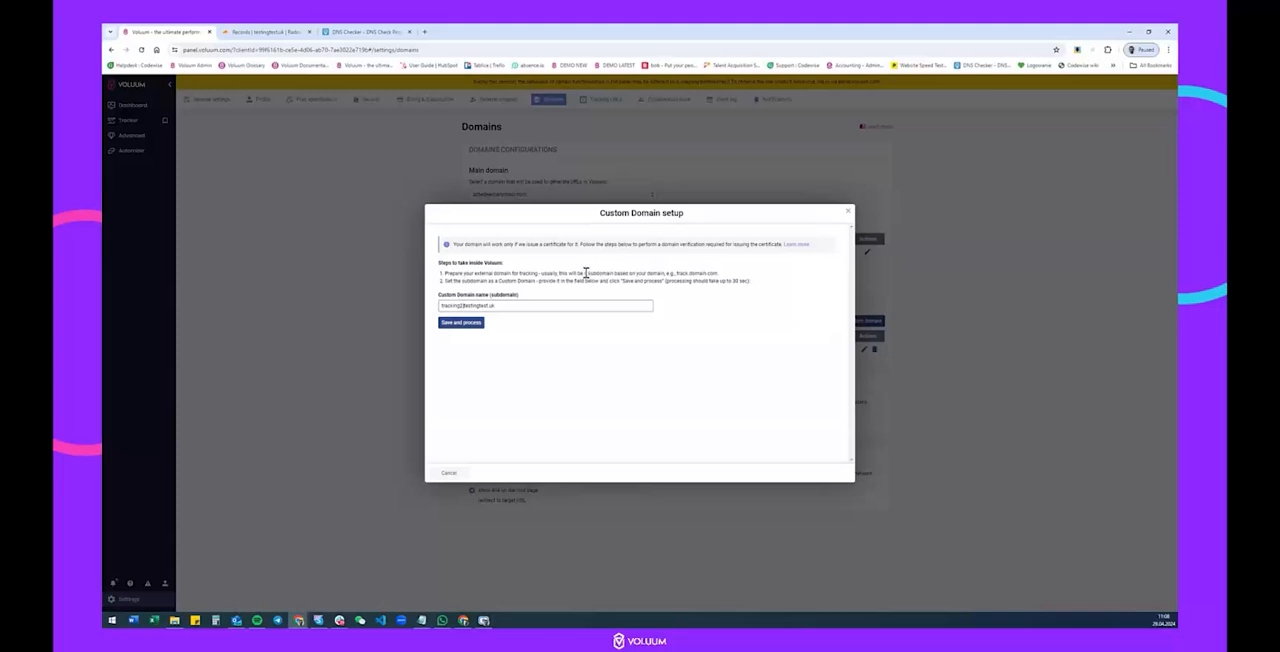
pyautogui.moveTo(501, 302); pyautogui.dragTo(408, 315)
pyautogui.click(458, 323)
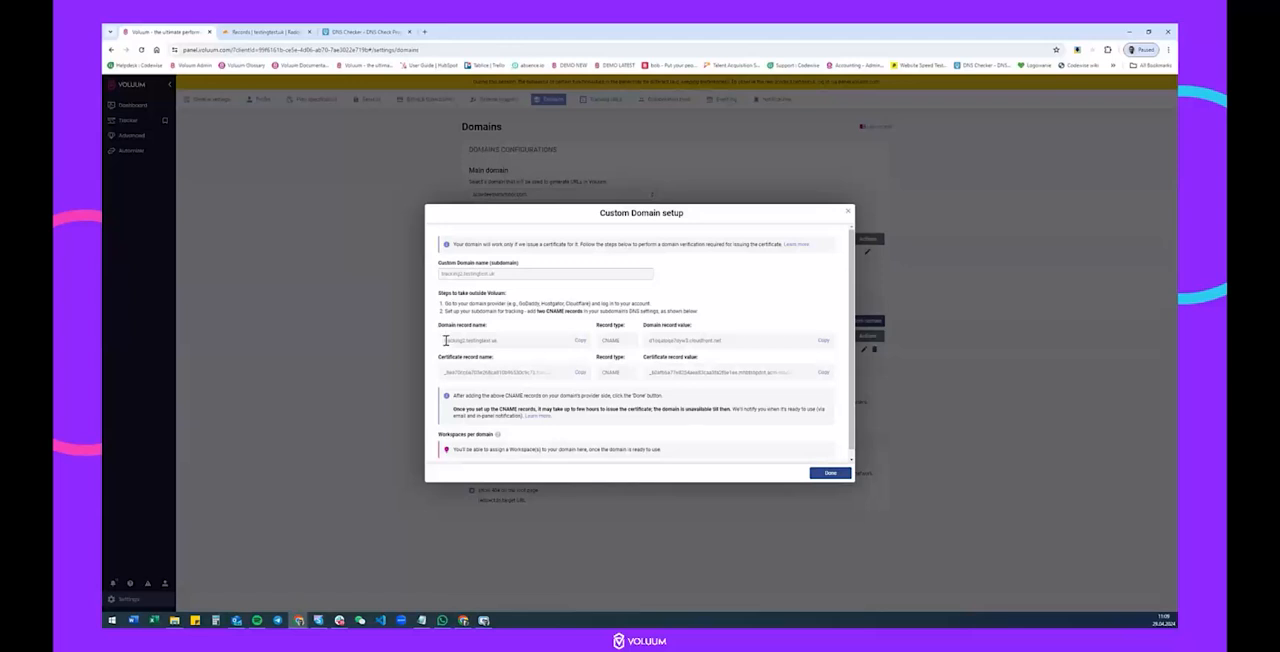
# In Cloudflare, start a new CNAME record for testingtest.uk with the name tracking2.
pyautogui.moveTo(446, 341); pyautogui.dragTo(502, 342)
pyautogui.click(240, 33)
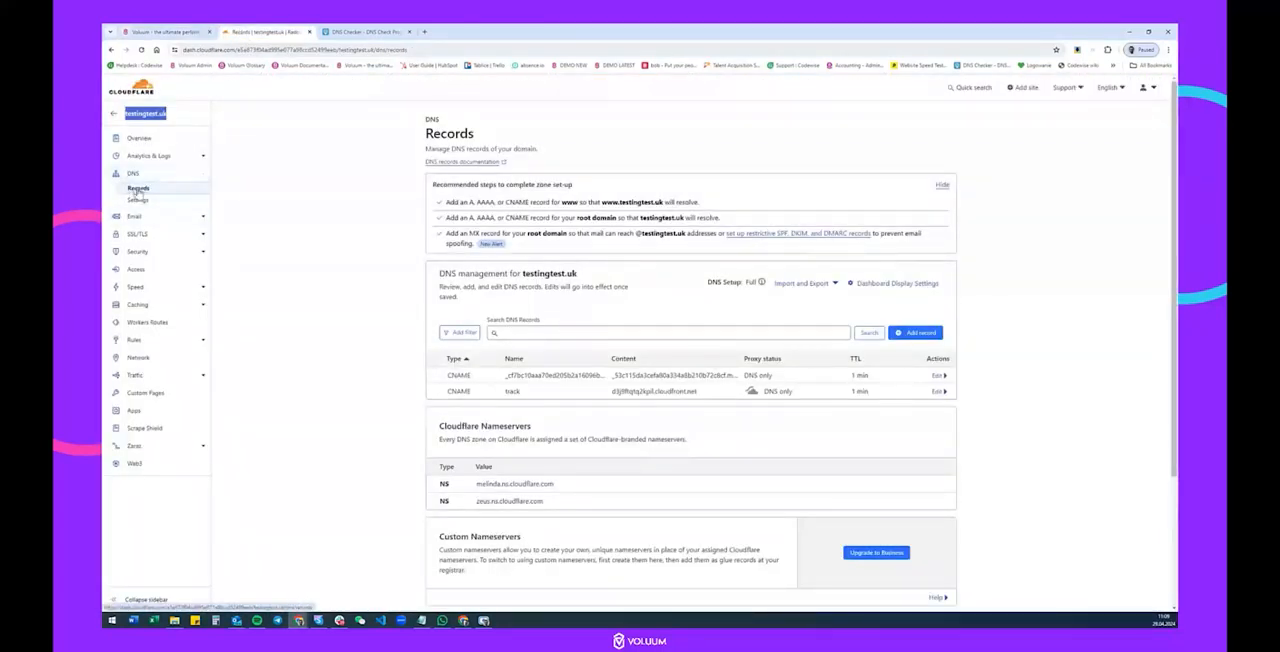
pyautogui.click(928, 333)
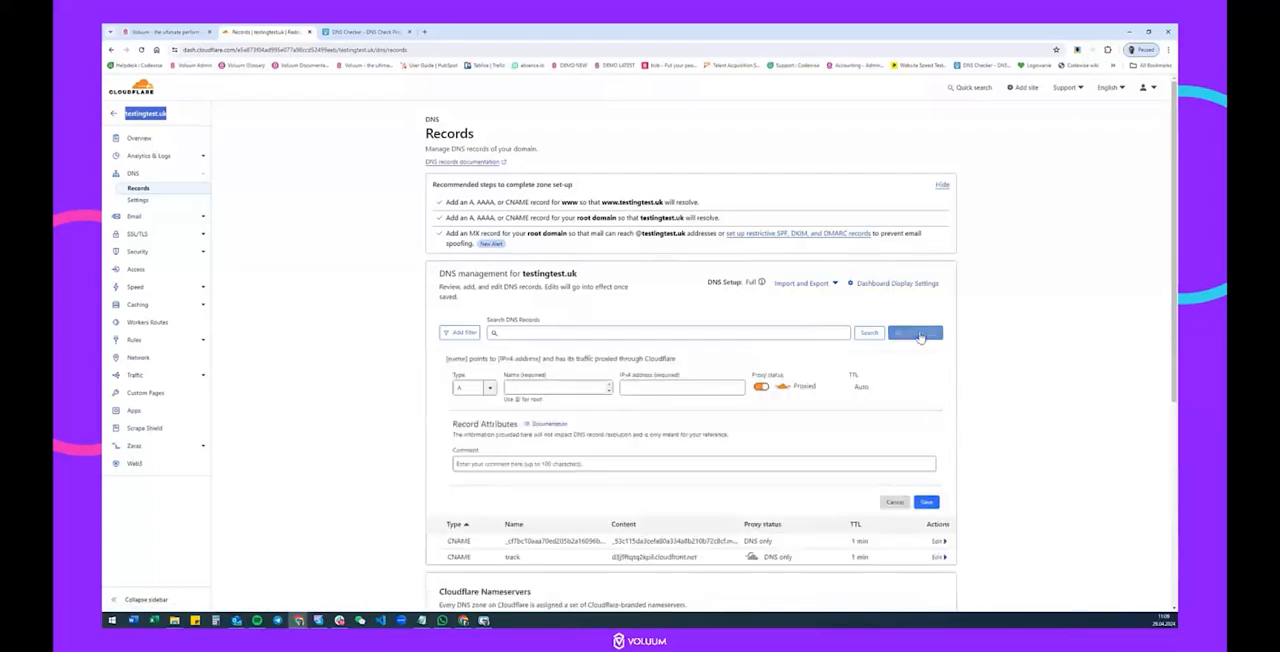
pyautogui.click(484, 387)
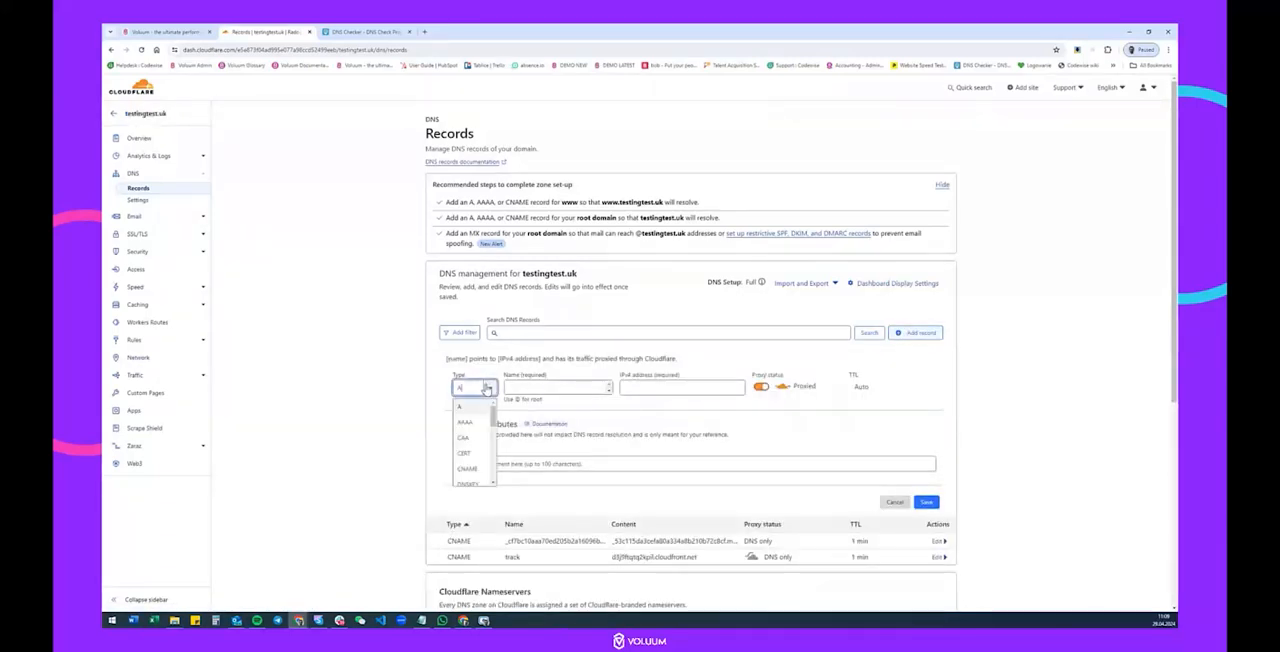
pyautogui.click(484, 472)
pyautogui.click(570, 386)
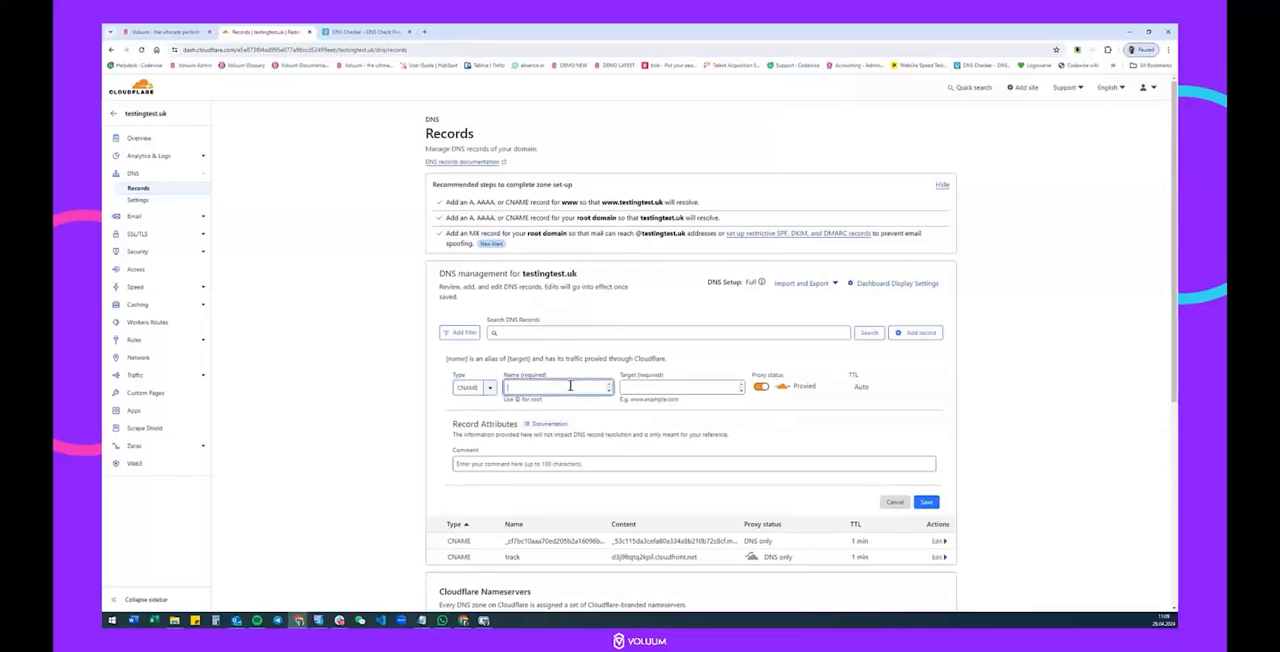
pyautogui.write('tracking2')
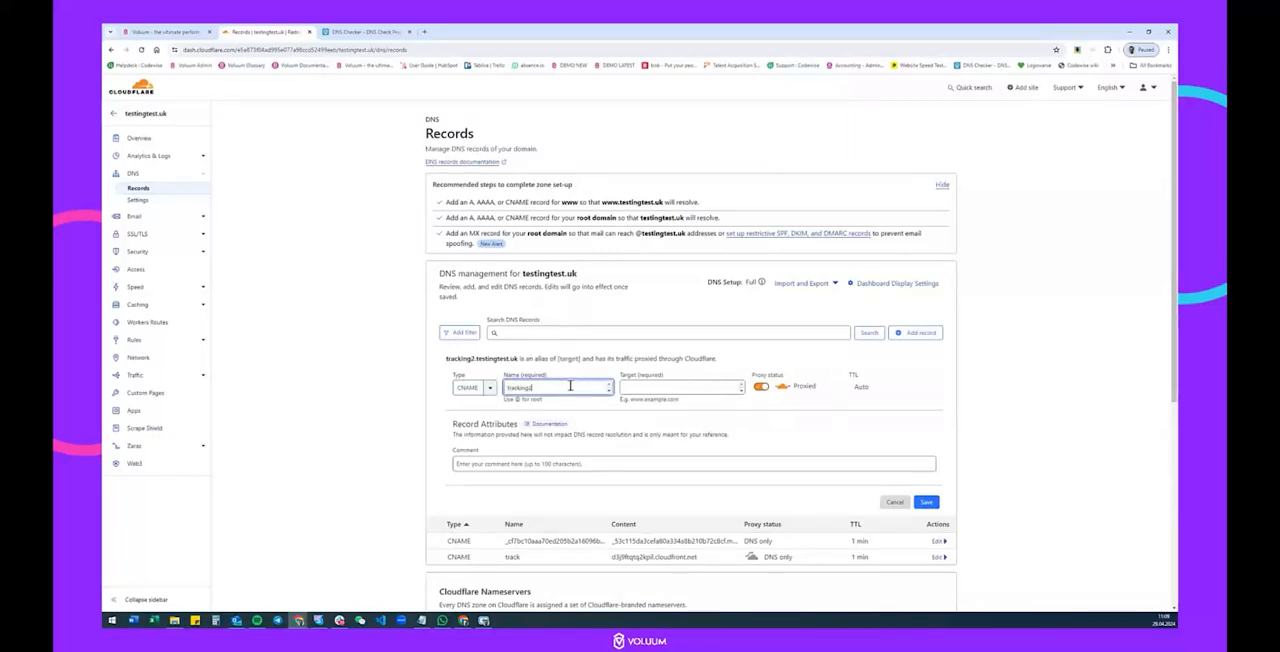
# Set the target of the tracking2 record in Cloudflare to the domain record value copied from Voluum.
pyautogui.click(160, 31)
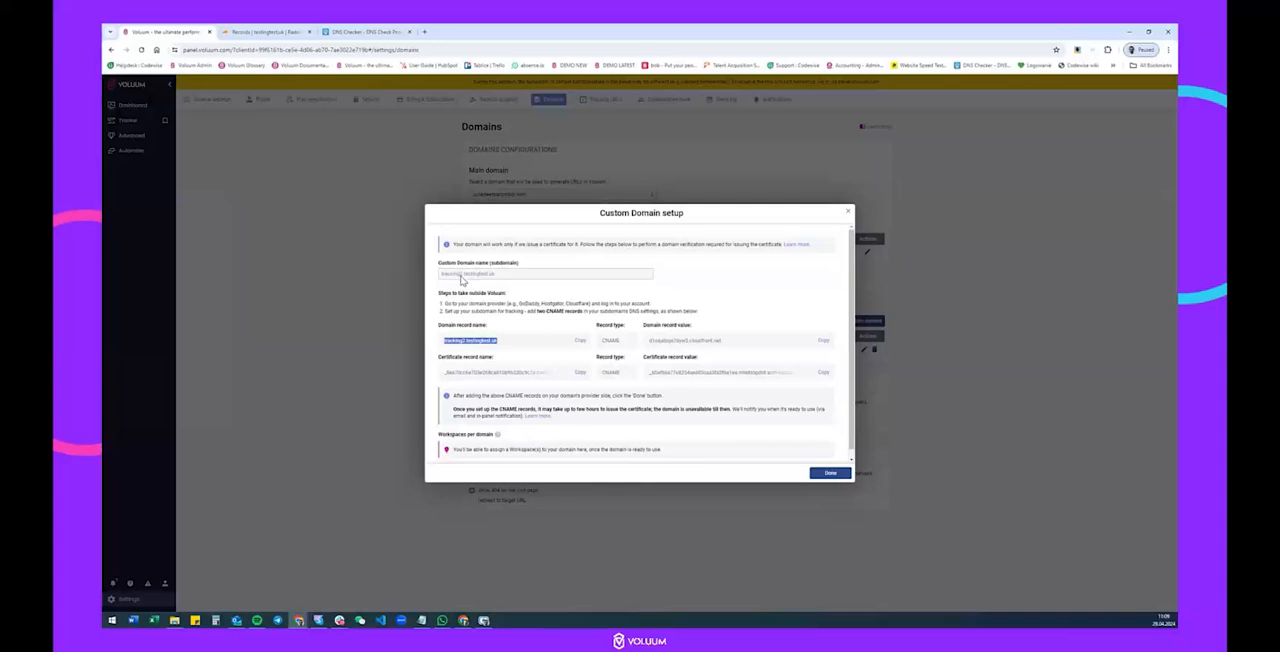
pyautogui.click(265, 31)
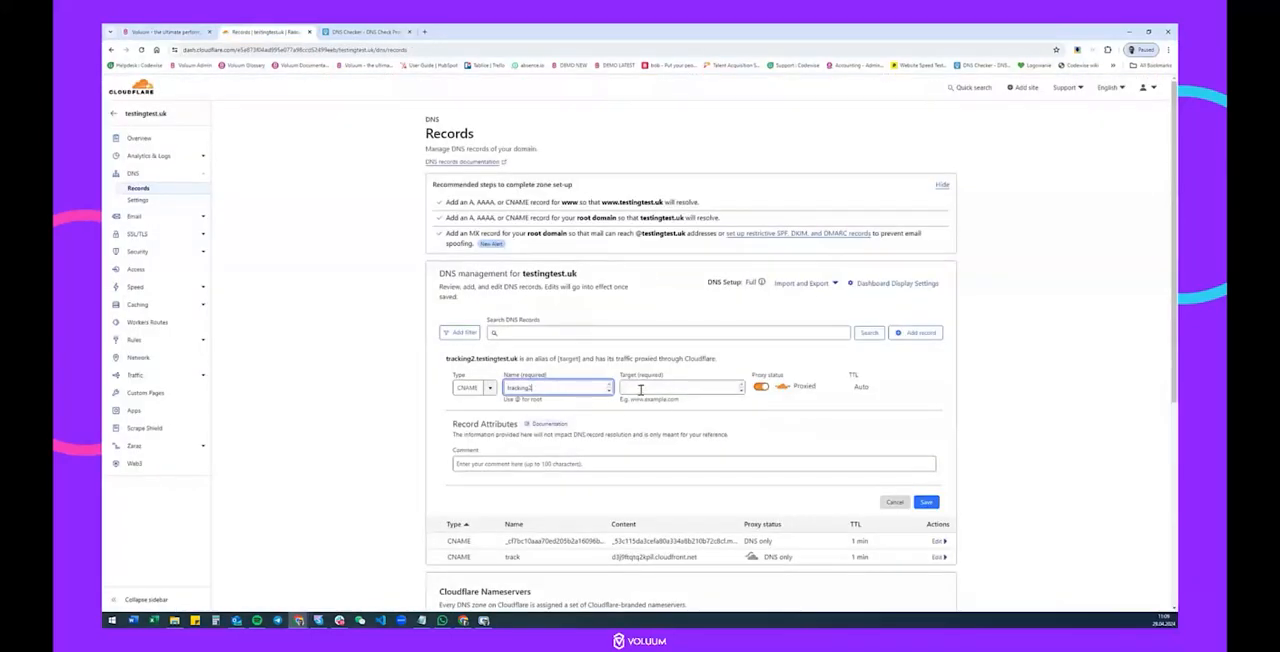
pyautogui.click(160, 31)
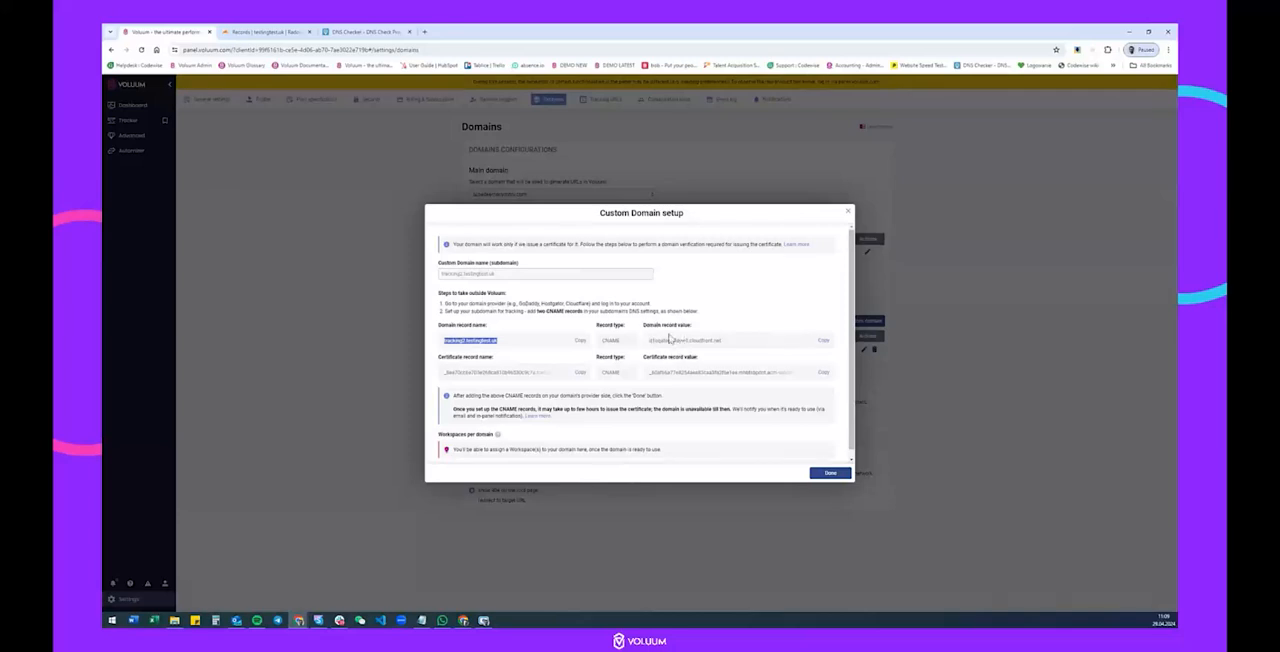
pyautogui.click(823, 341)
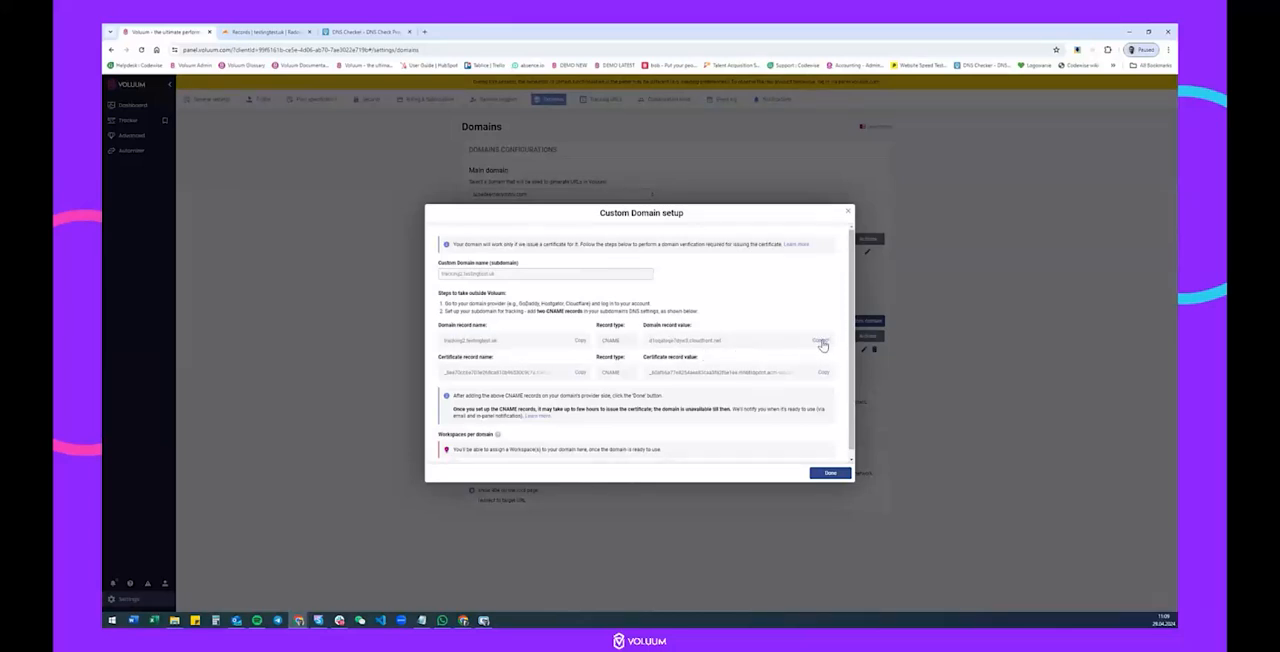
pyautogui.click(265, 31)
pyautogui.click(676, 388)
pyautogui.hotkey('ctrl', 'v')
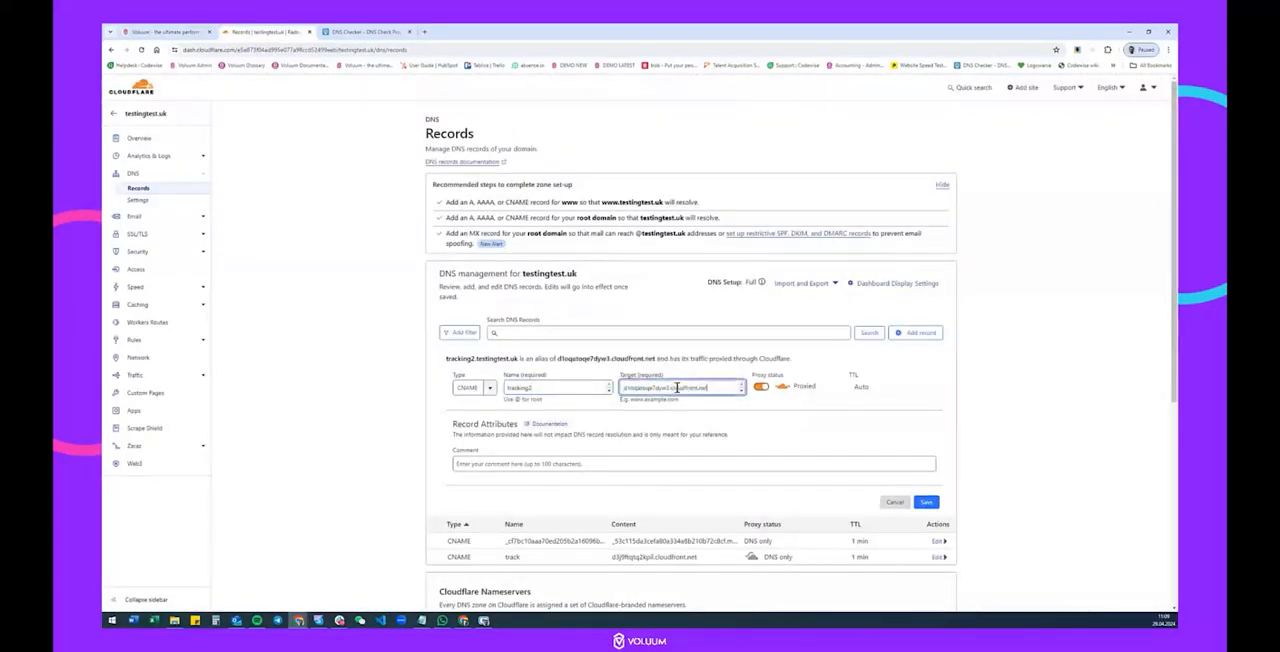
# Set the tracking2 record to DNS only with a TTL of 1 min, and save it.
pyautogui.click(763, 388)
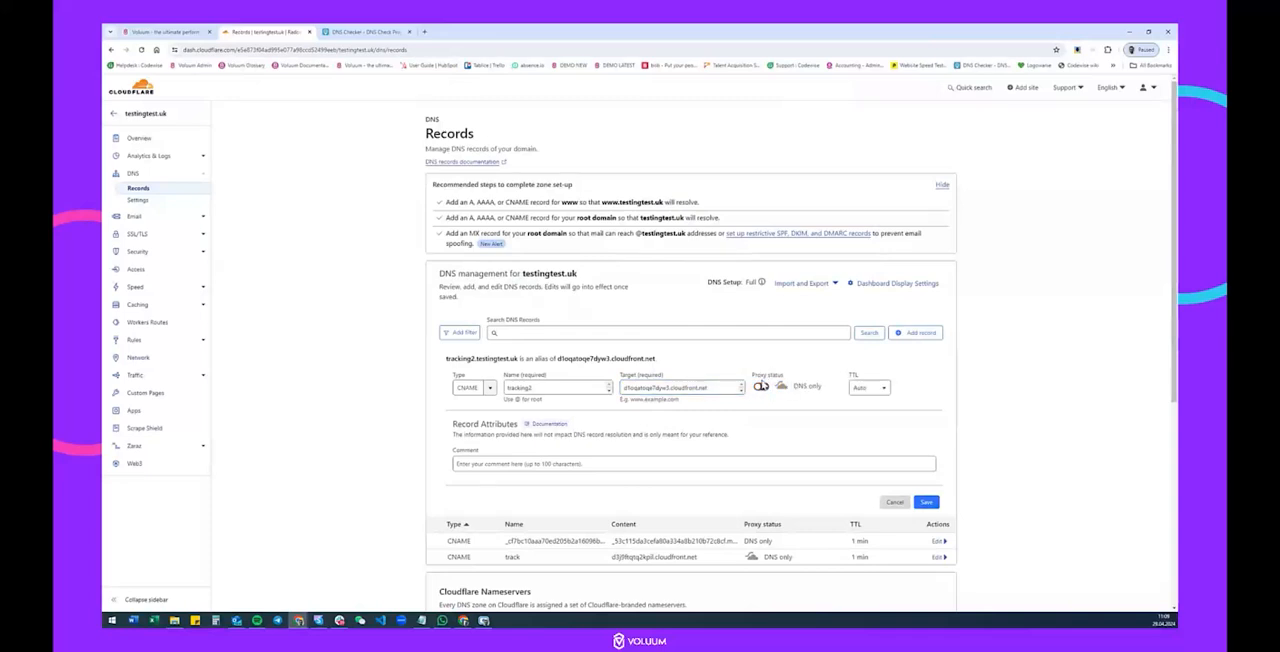
pyautogui.click(868, 387)
pyautogui.click(866, 410)
pyautogui.click(926, 502)
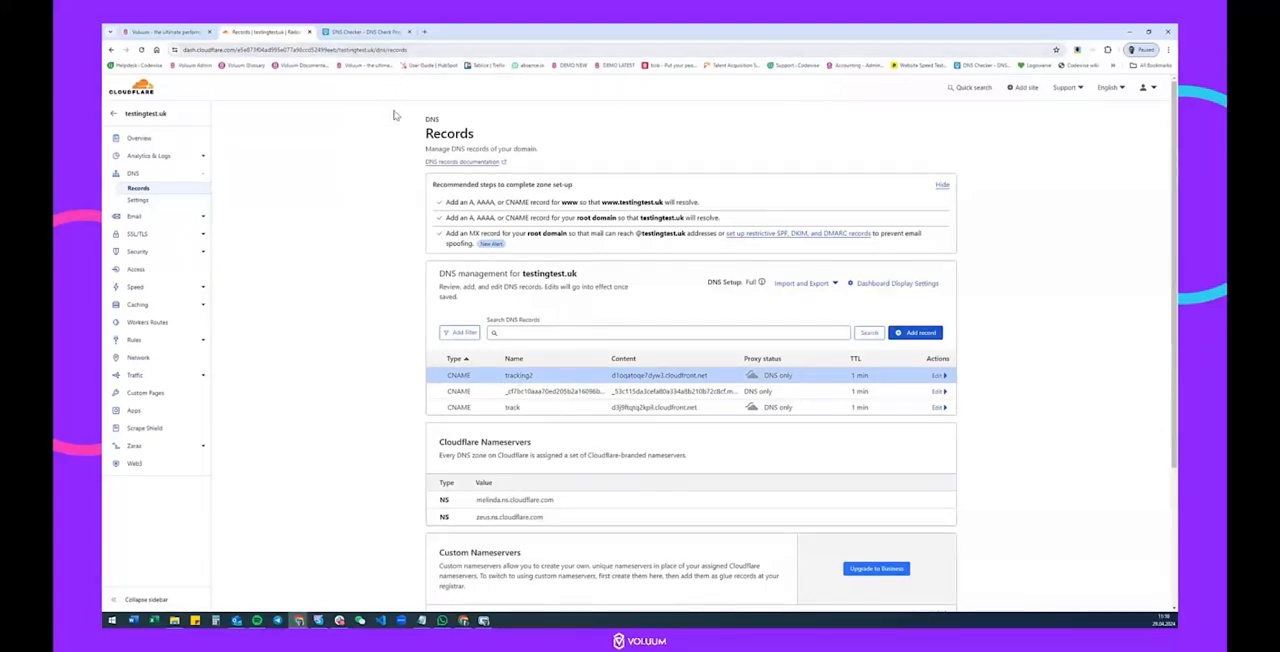
# Copy the domain record name tracking2.testingtest.uk from Voluum and check its CNAME propagation in DNS Checker across the listed servers.
pyautogui.click(347, 34)
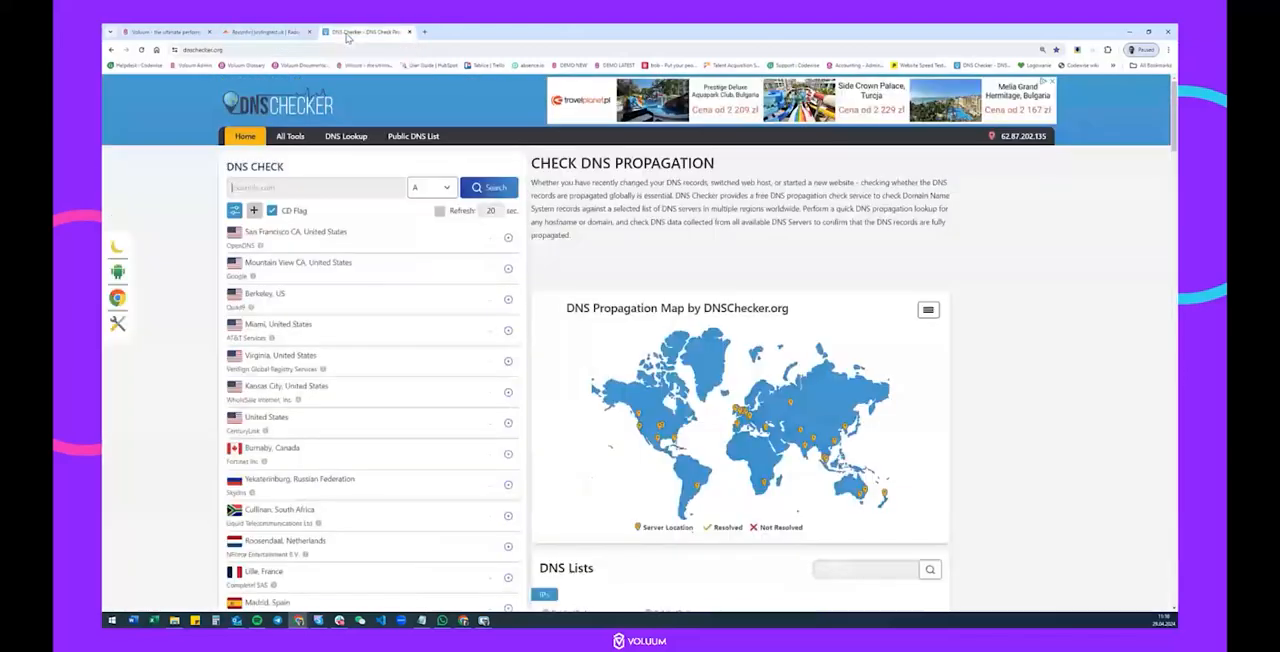
pyautogui.click(180, 32)
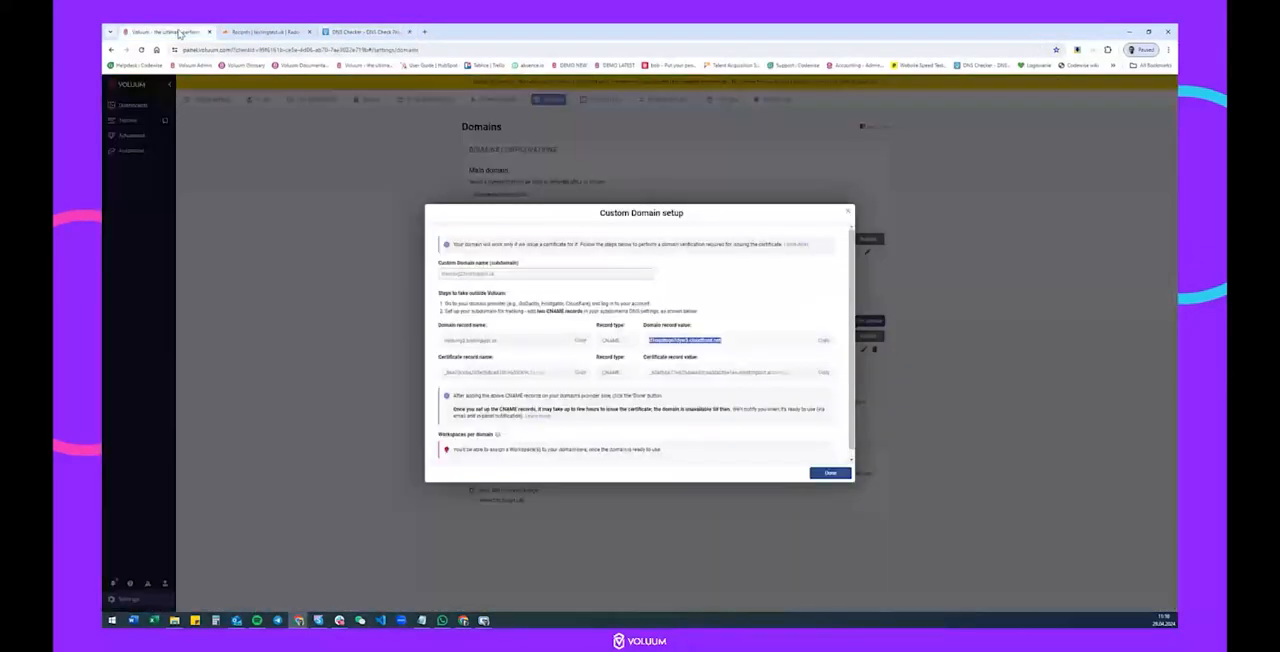
pyautogui.click(580, 340)
pyautogui.click(365, 32)
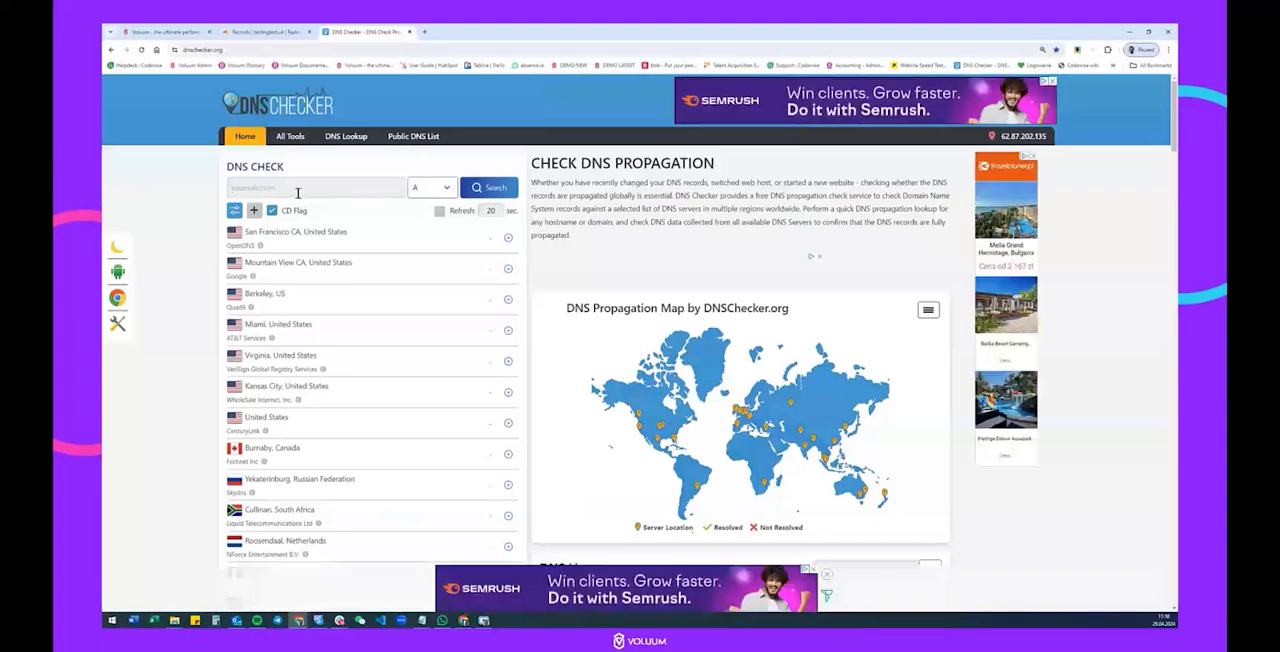
pyautogui.click(297, 188)
pyautogui.hotkey('ctrl', 'v')
pyautogui.click(430, 187)
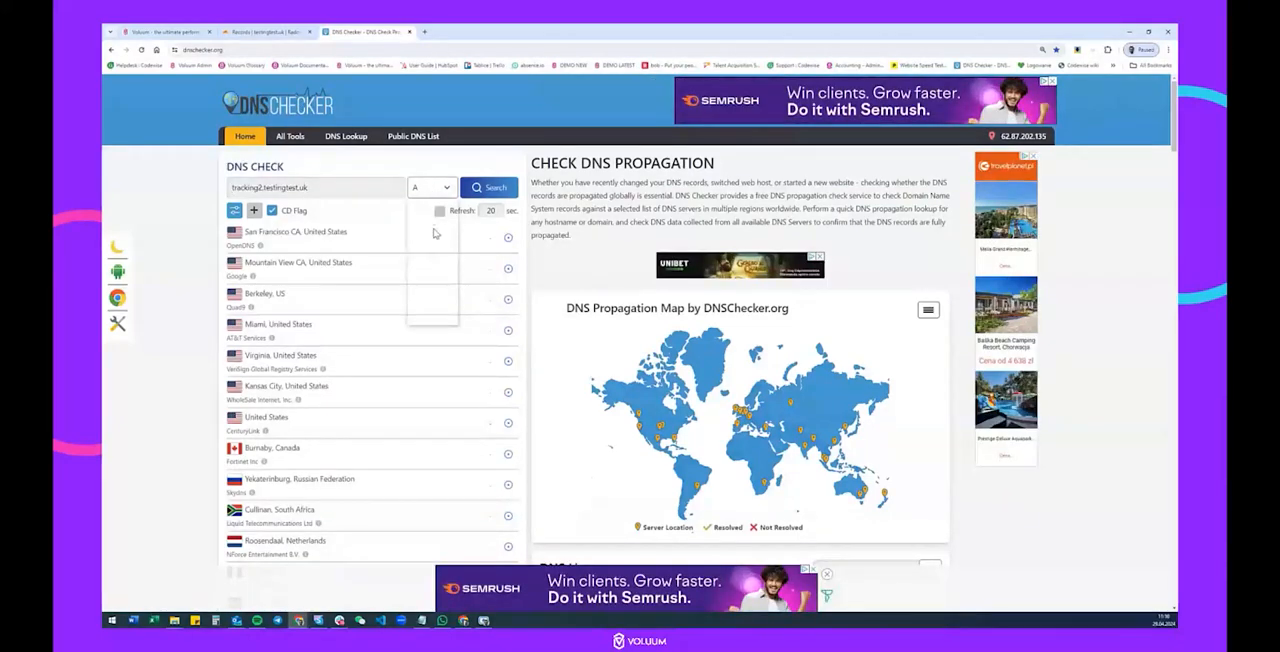
pyautogui.click(428, 224)
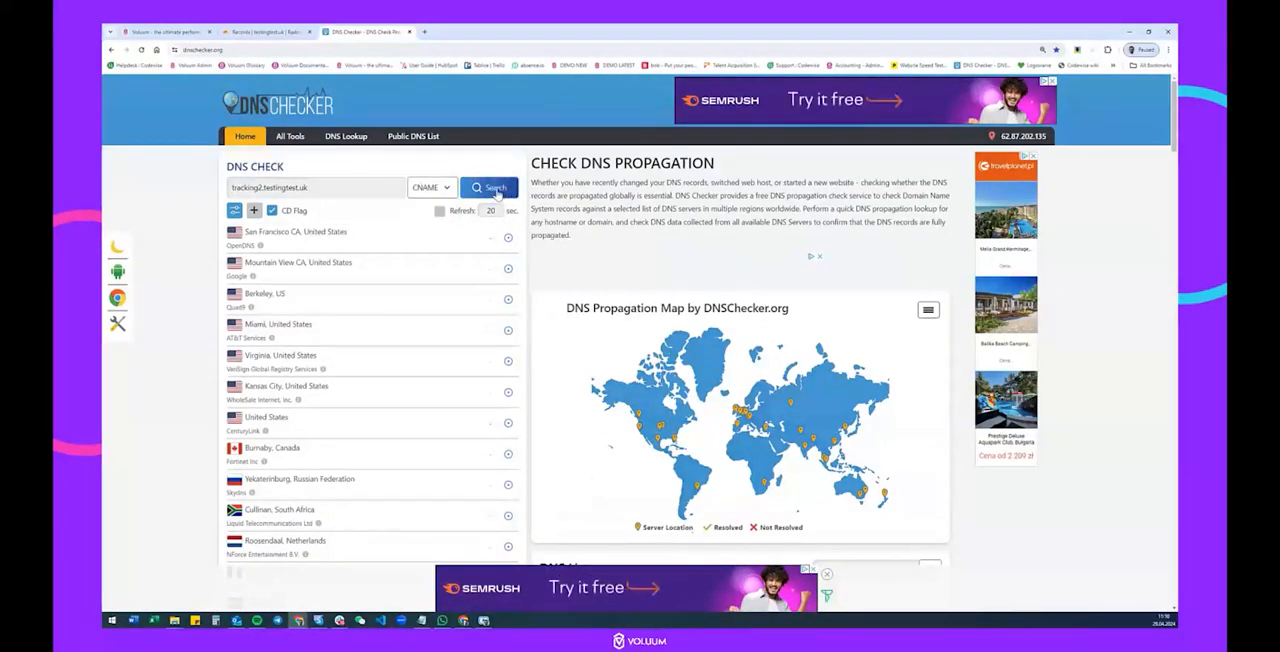
pyautogui.click(497, 190)
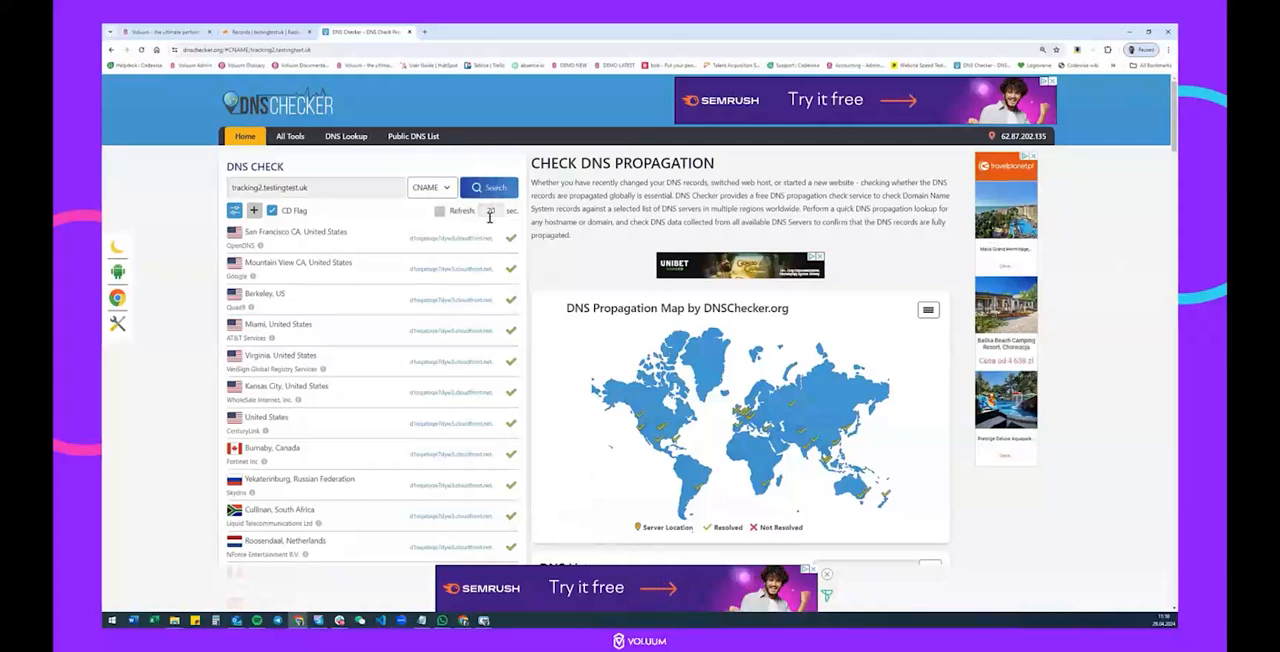
pyautogui.scroll(-10, 490, 217)
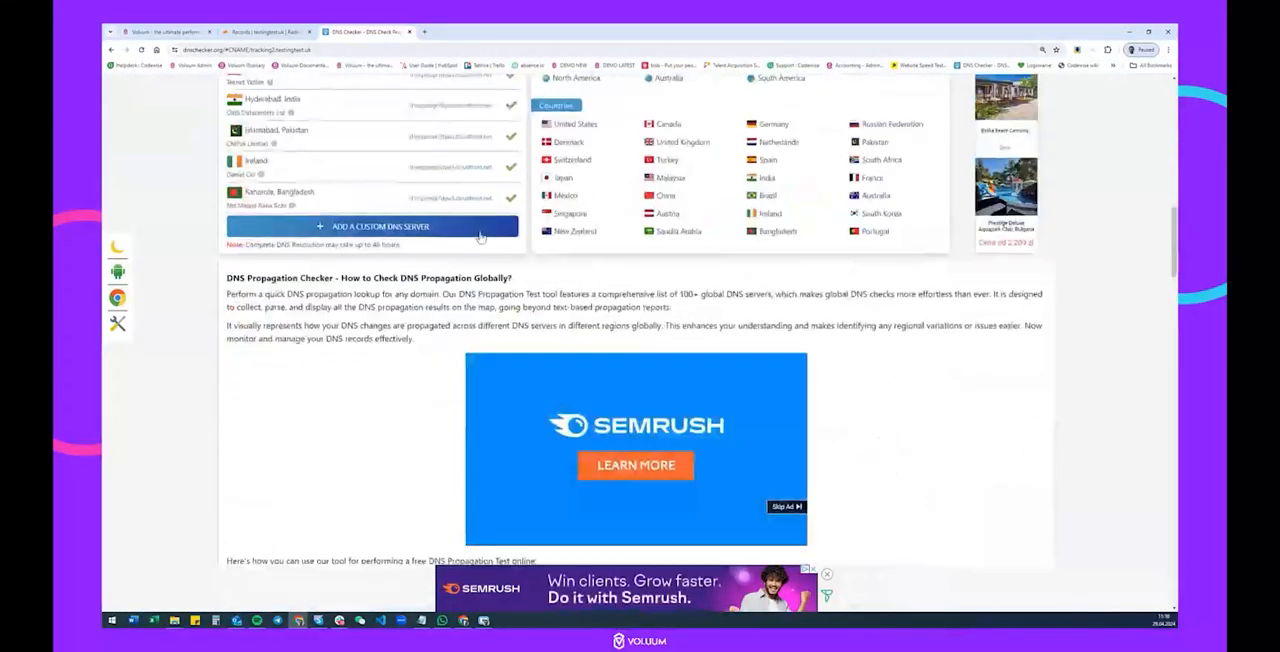
pyautogui.scroll(8, 480, 237)
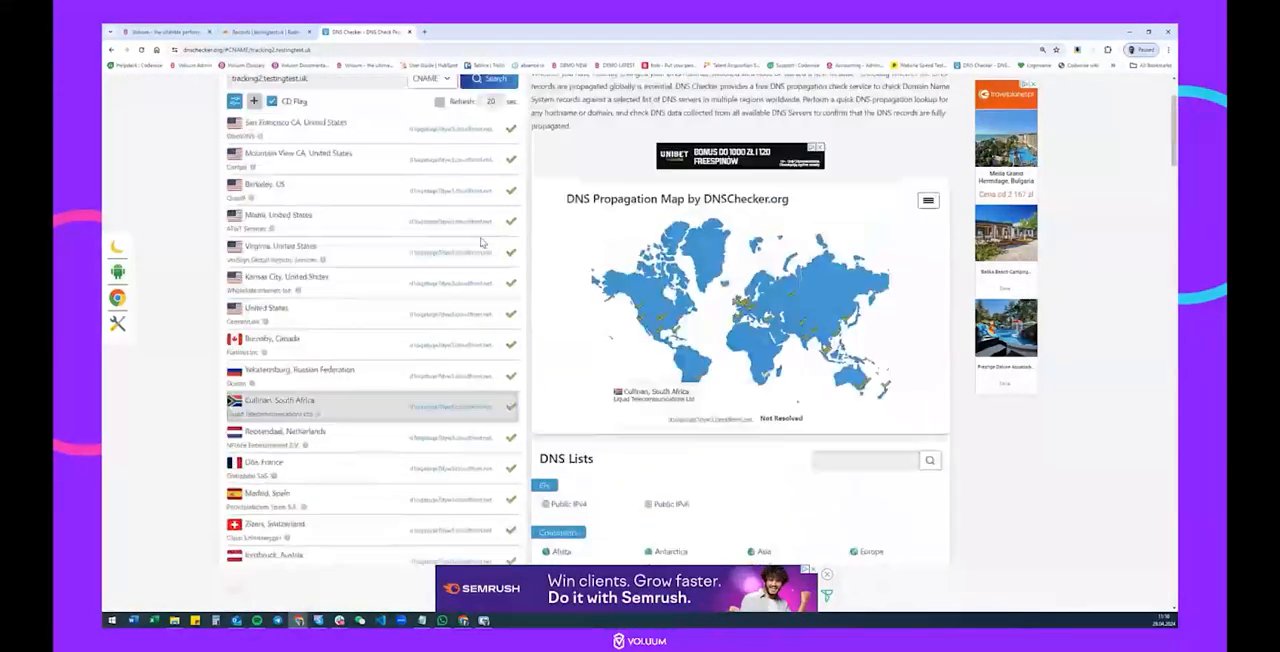
pyautogui.scroll(3, 480, 242)
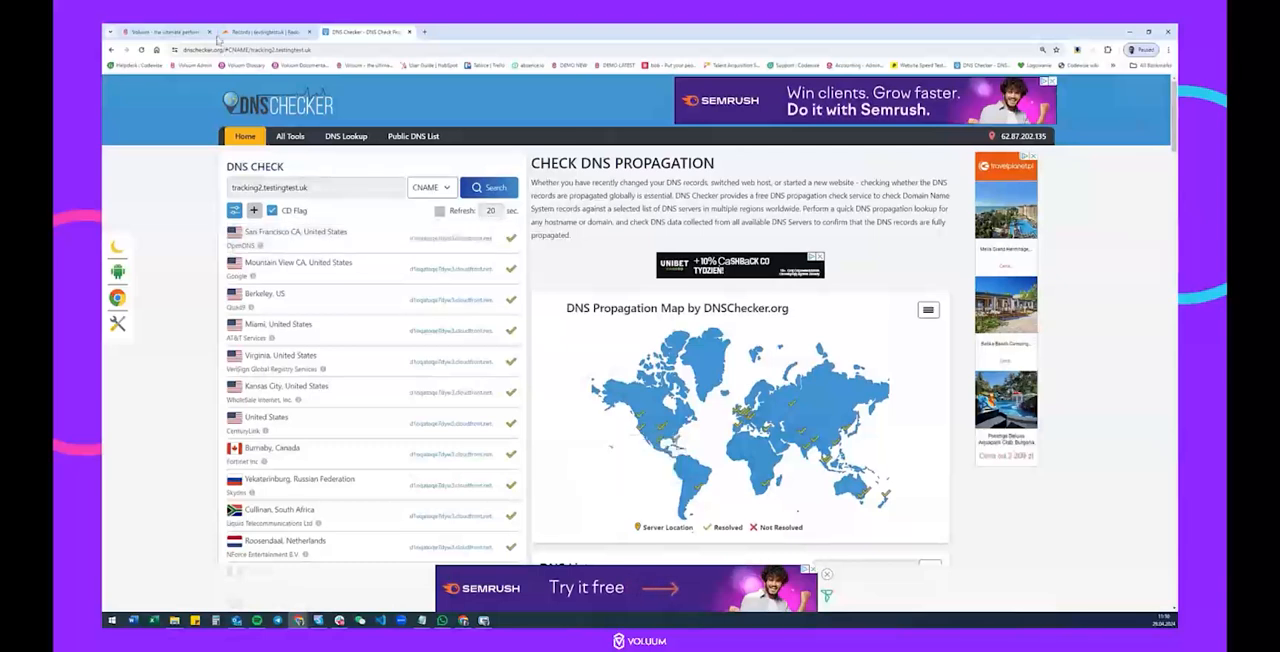
# Start a new CNAME record for testingtest.uk in Cloudflare, using the certificate record name copied from Voluum as its name.
pyautogui.click(200, 32)
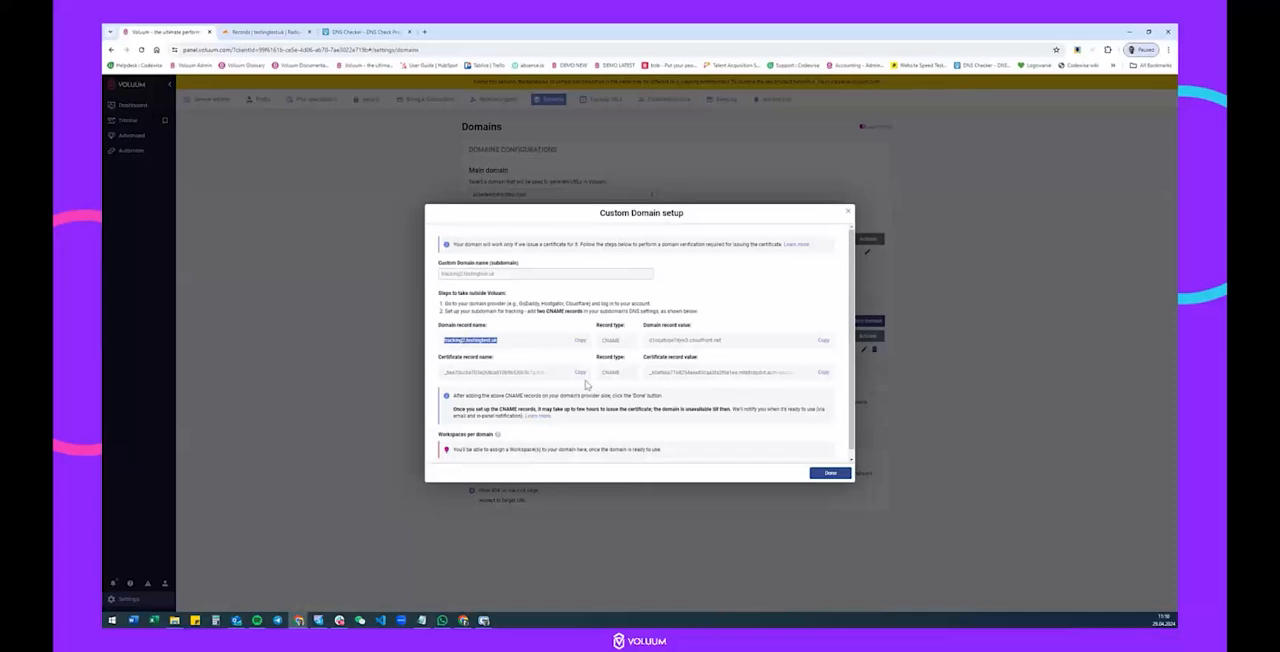
pyautogui.click(580, 372)
pyautogui.click(288, 32)
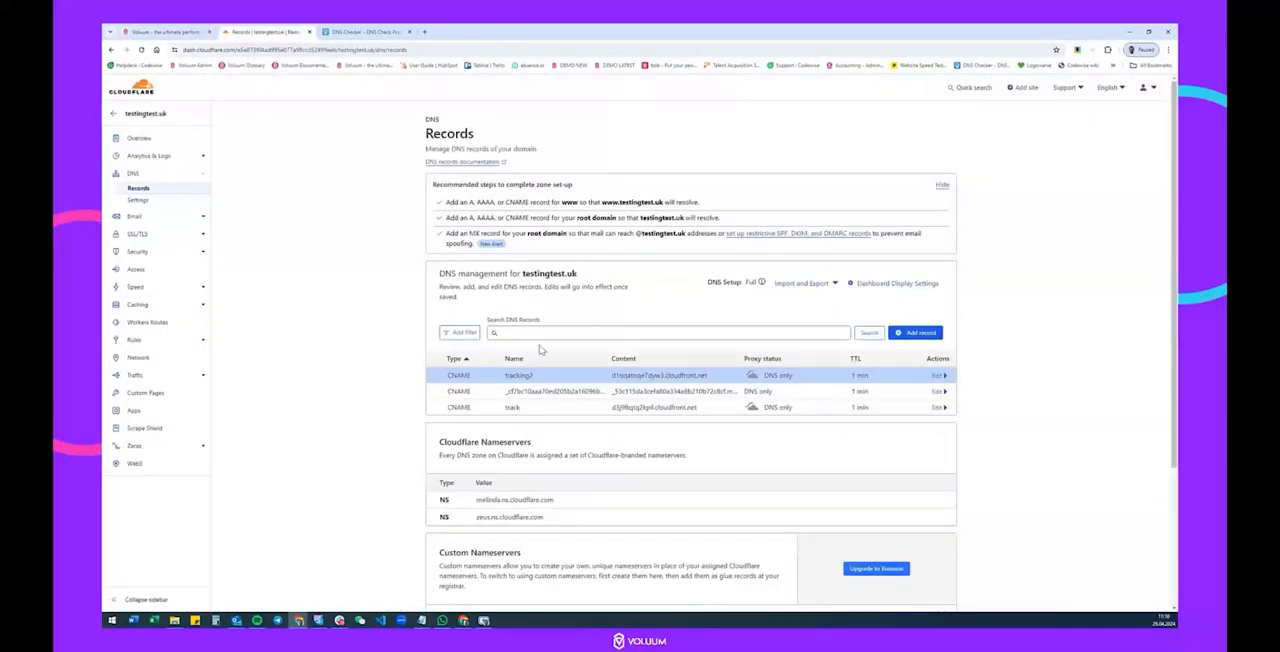
pyautogui.click(912, 332)
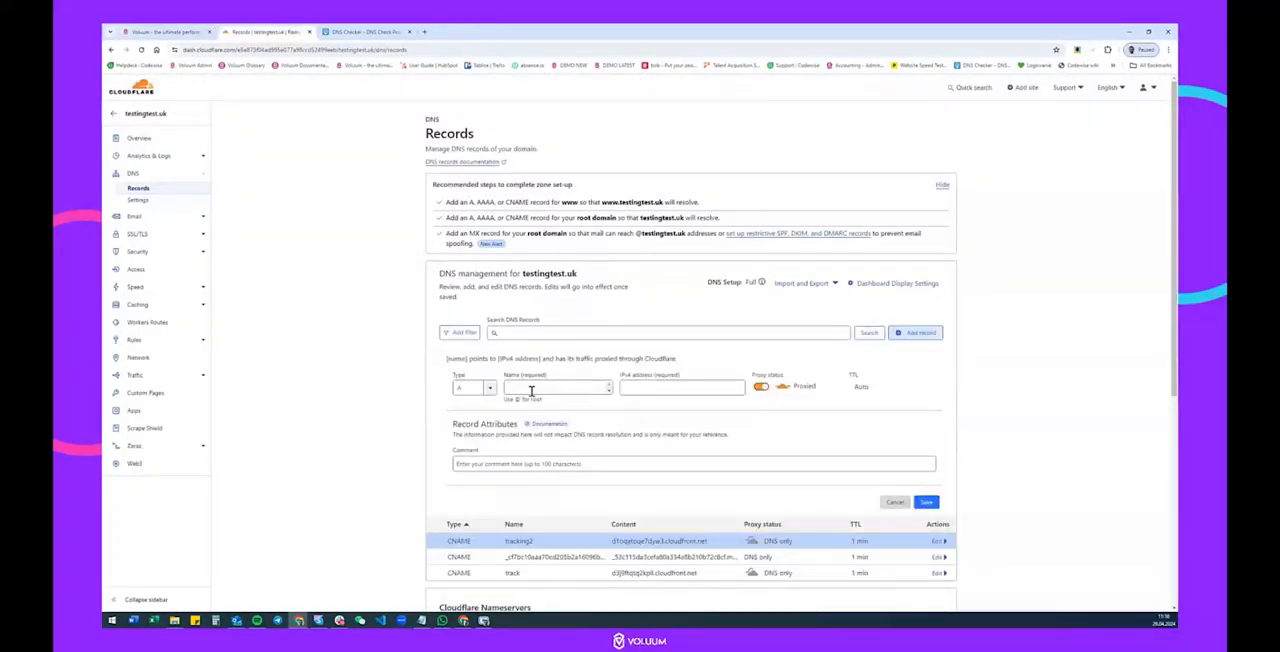
pyautogui.click(472, 388)
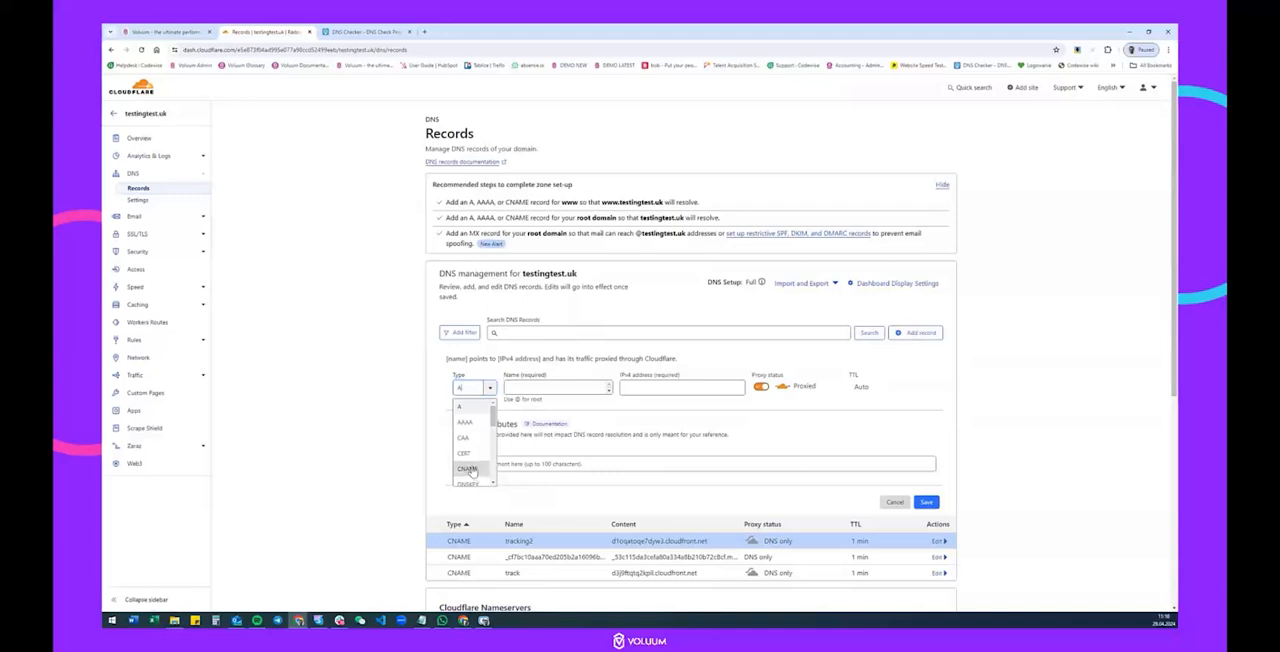
pyautogui.click(468, 469)
pyautogui.click(559, 386)
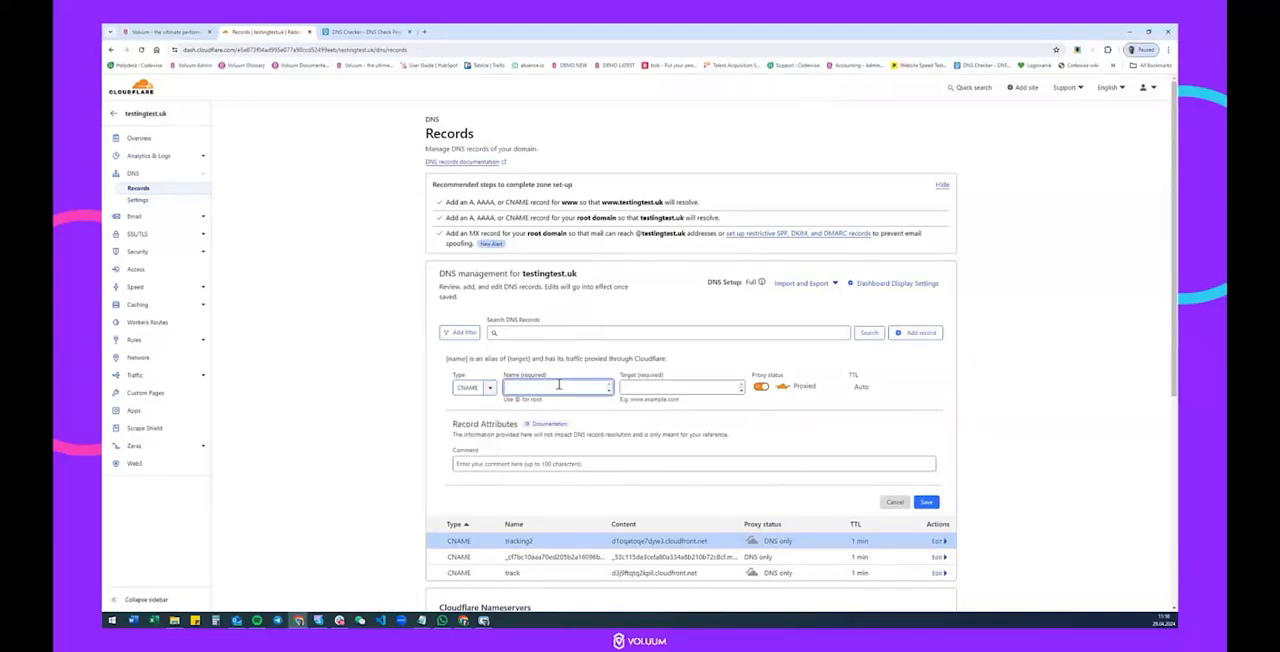
pyautogui.hotkey('ctrl', 'v')
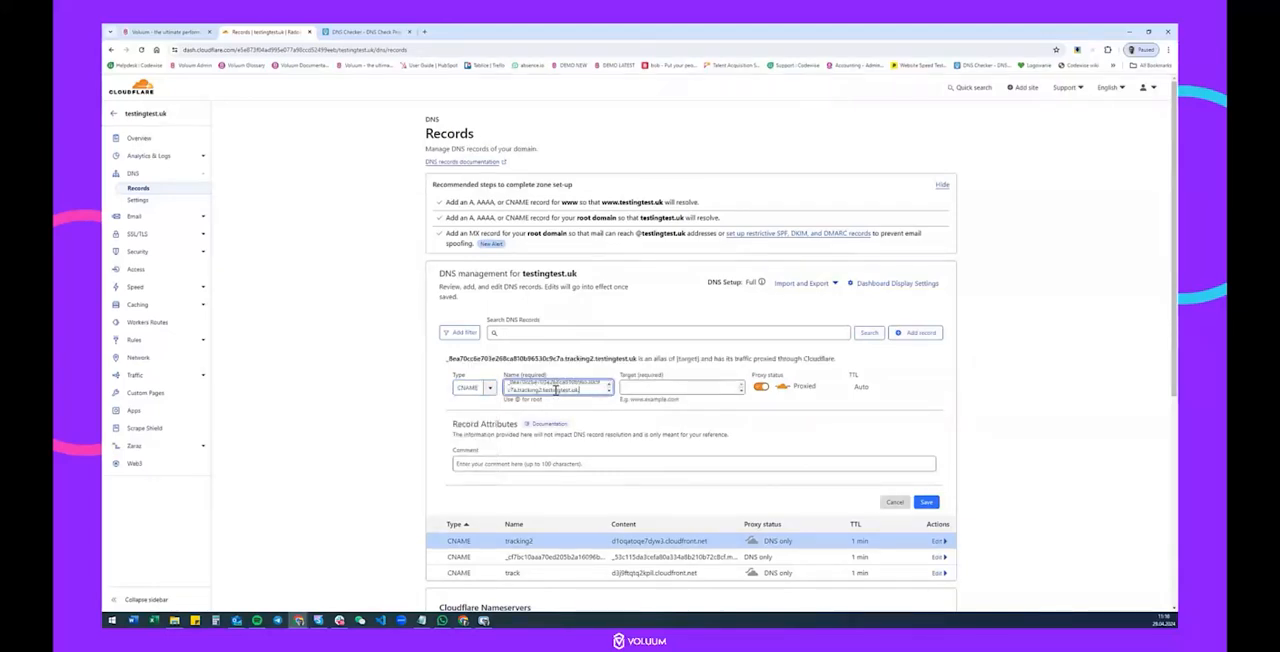
# Set the new Cloudflare record's target to the certificate record value copied from Voluum.
pyautogui.click(159, 30)
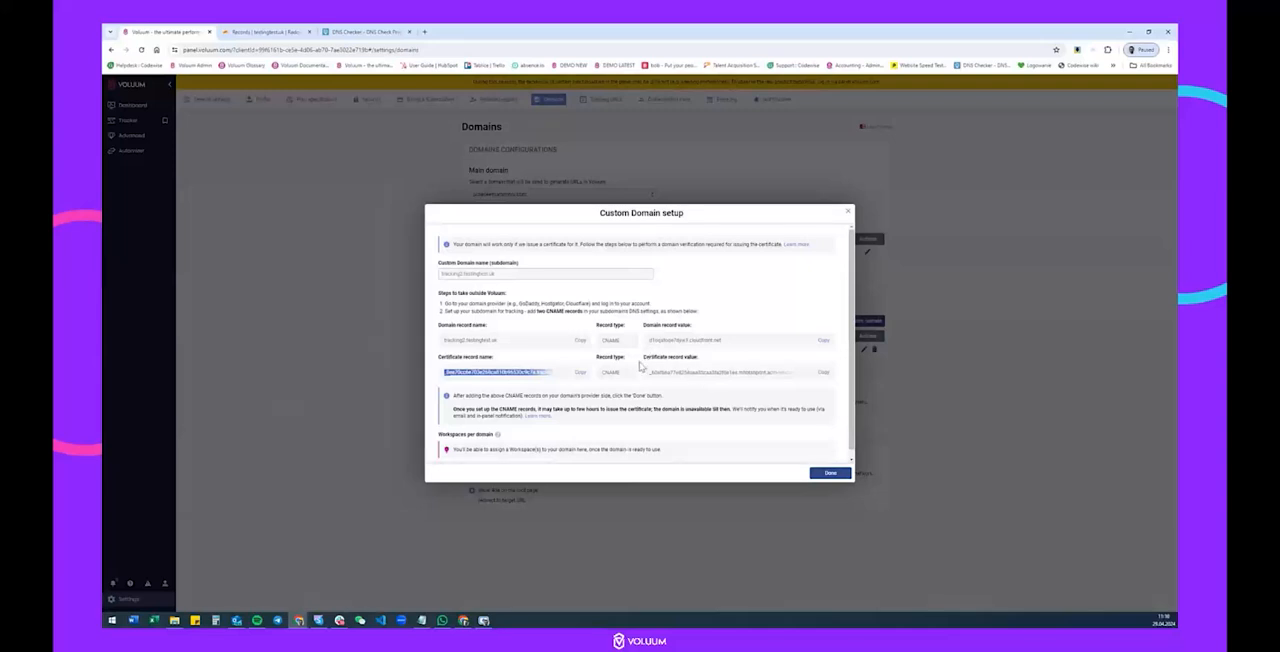
pyautogui.click(824, 376)
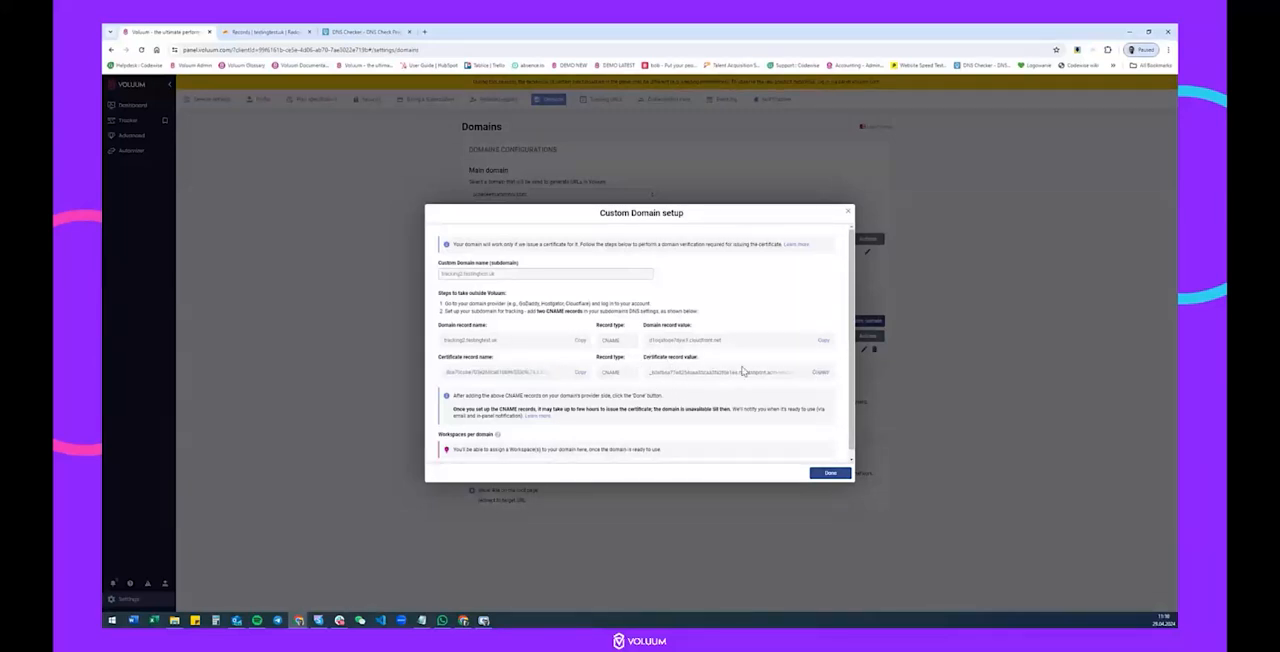
pyautogui.click(262, 31)
pyautogui.click(662, 386)
pyautogui.hotkey('ctrl', 'v')
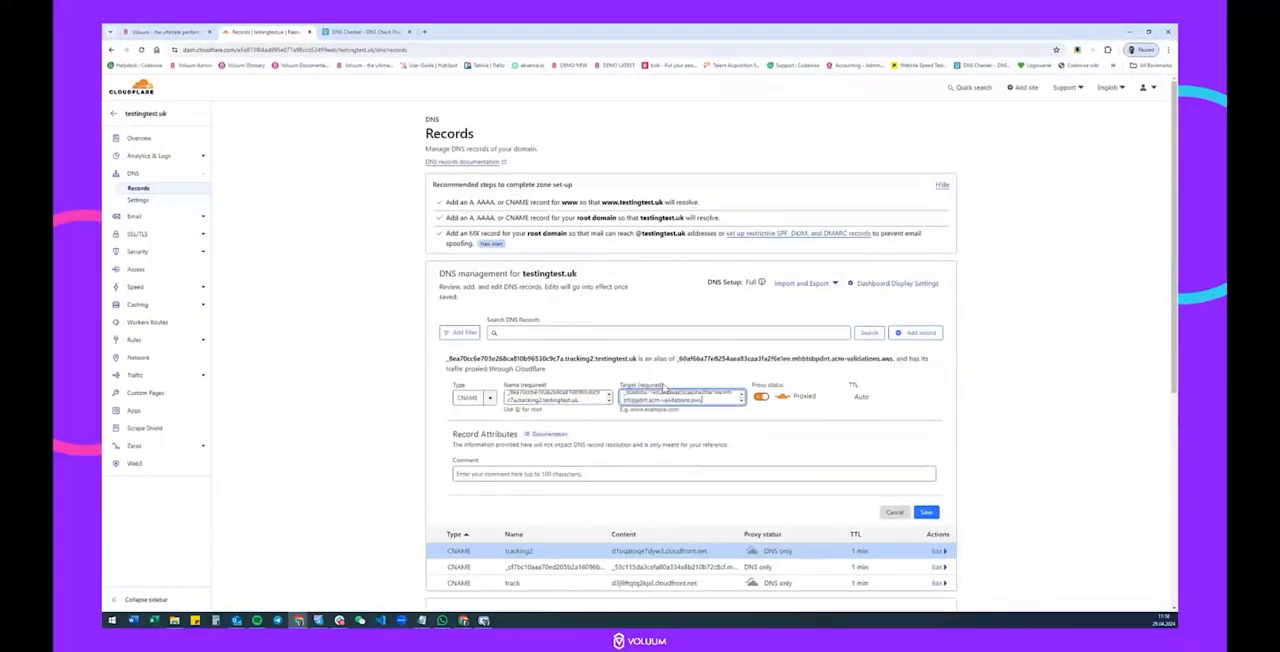
# Set the certificate CNAME record to DNS only with a TTL of 1 min, and save it.
pyautogui.click(763, 390)
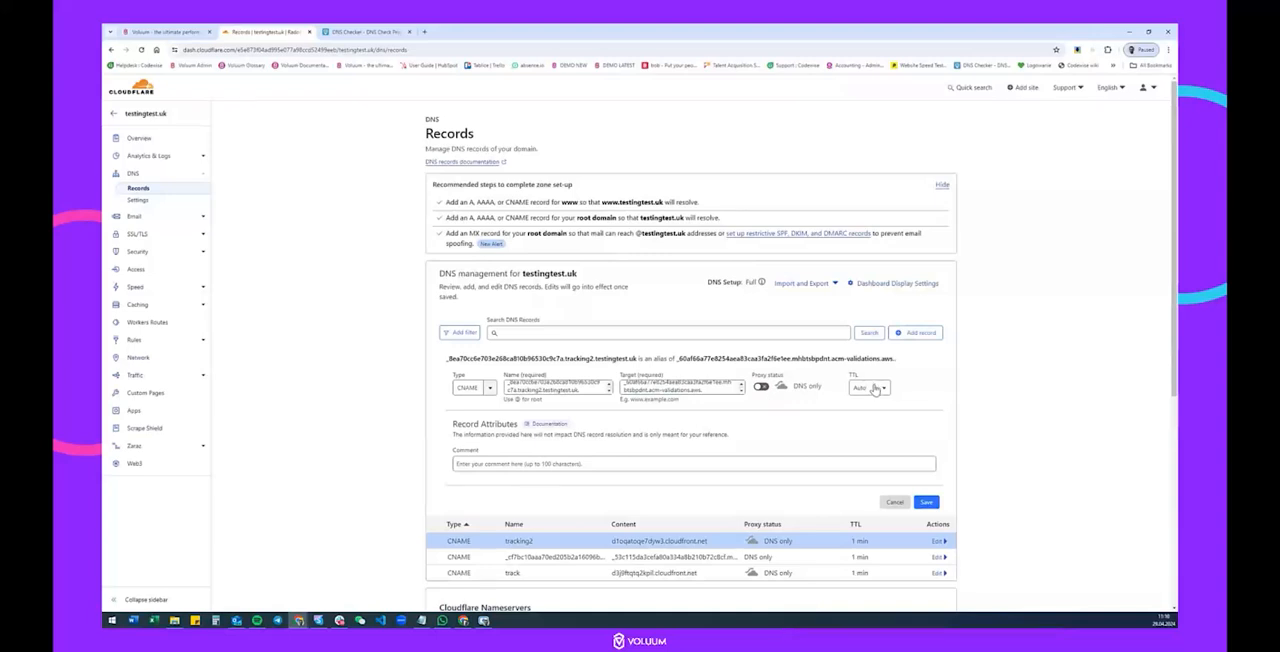
pyautogui.click(869, 387)
pyautogui.click(866, 411)
pyautogui.click(926, 502)
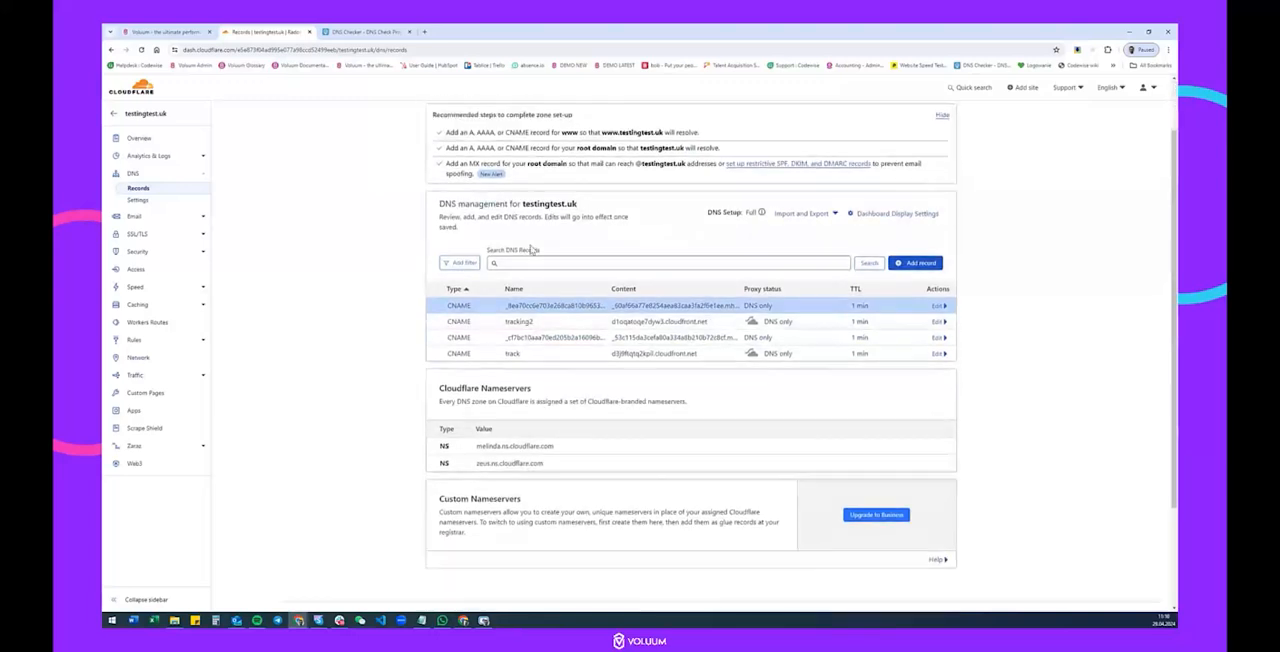
pyautogui.scroll(-2, 565, 320)
# Copy the certificate record name from Voluum and check its CNAME propagation in DNS Checker.
pyautogui.click(143, 30)
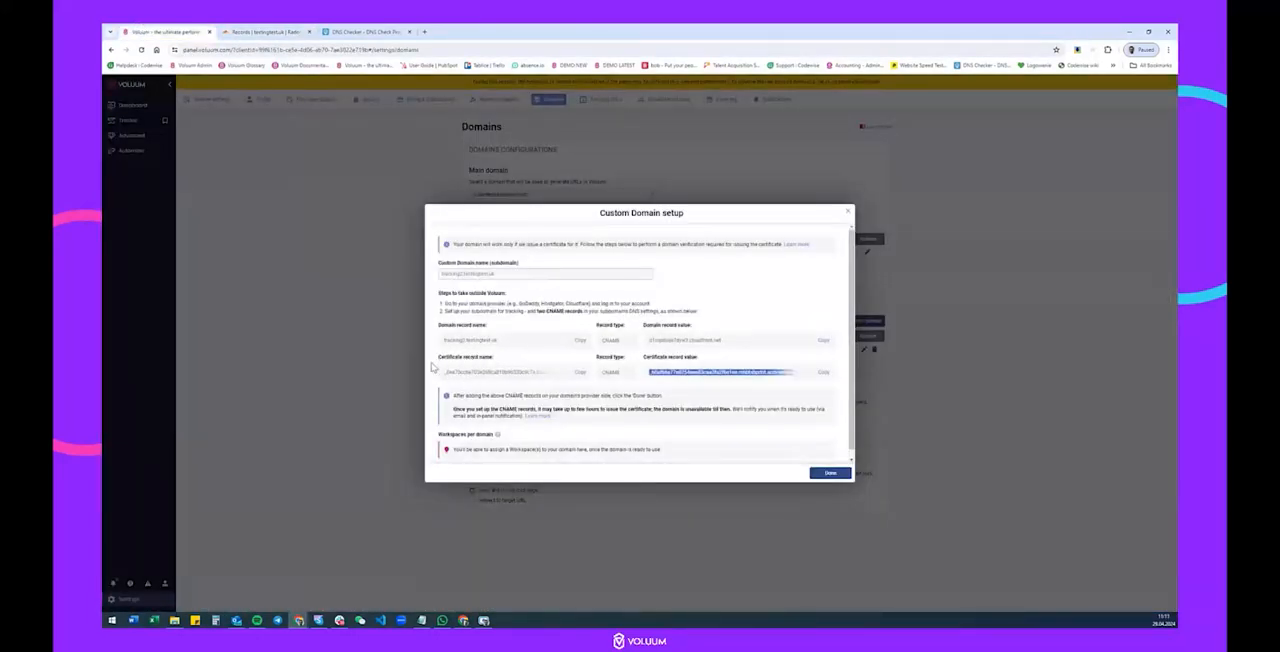
pyautogui.click(577, 371)
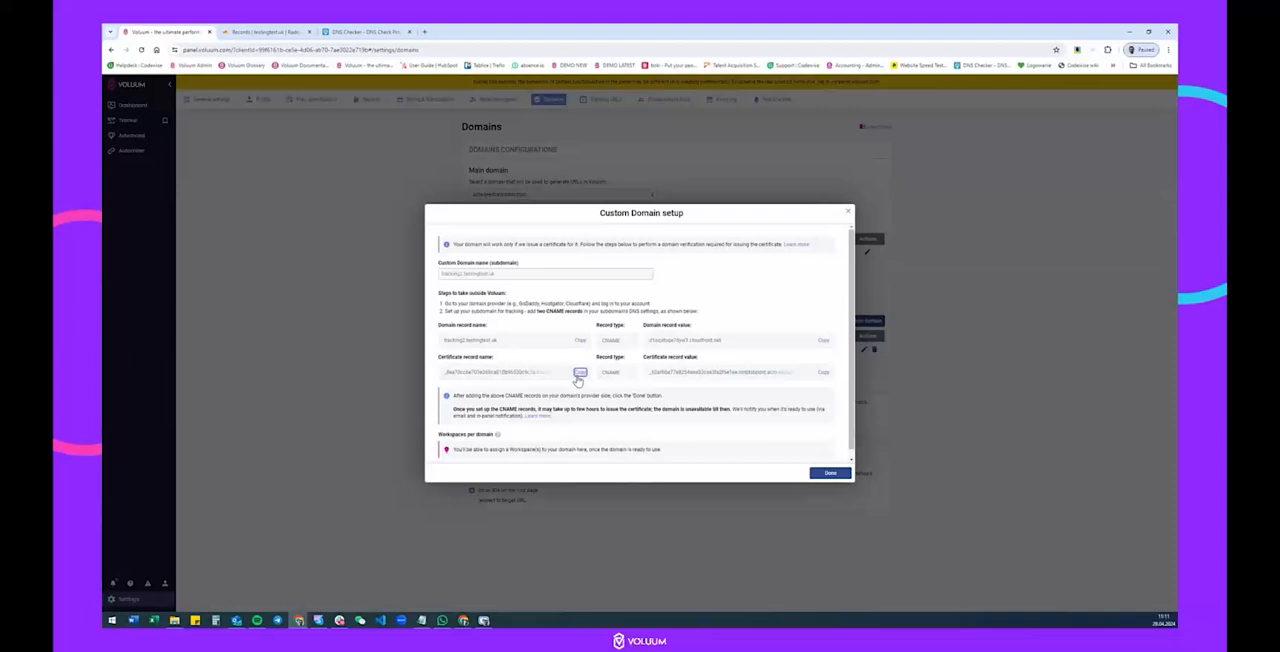
pyautogui.click(342, 30)
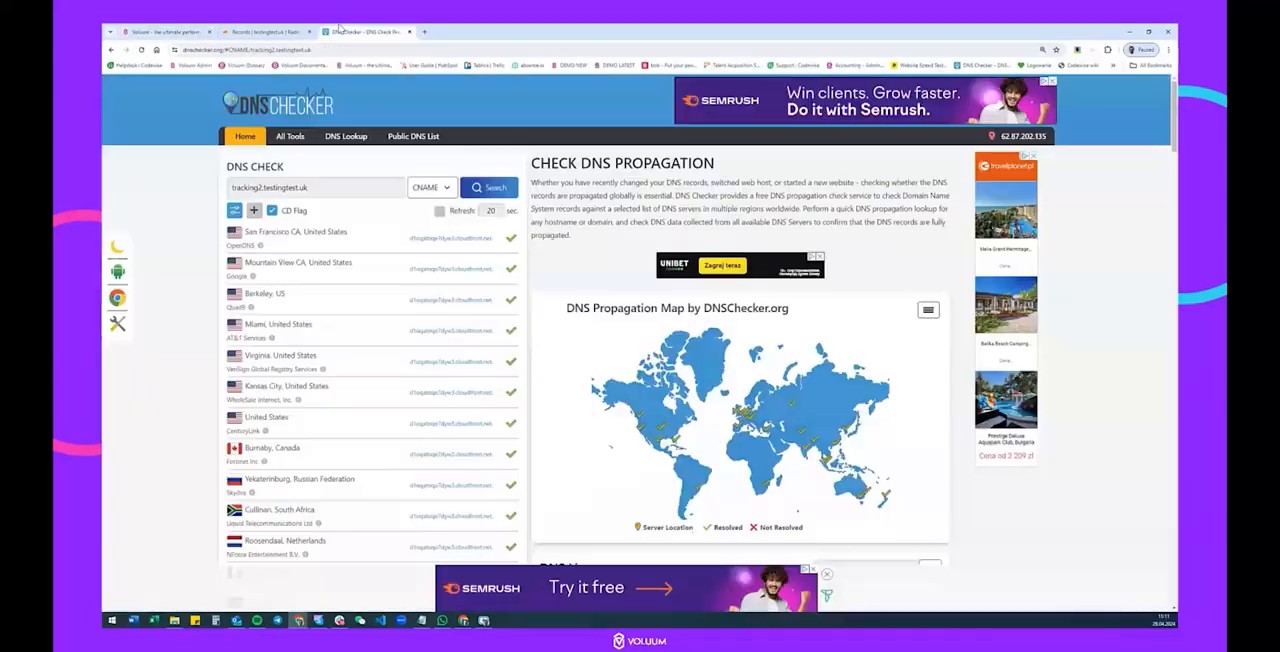
pyautogui.tripleClick(333, 196)
pyautogui.hotkey('ctrl', 'v')
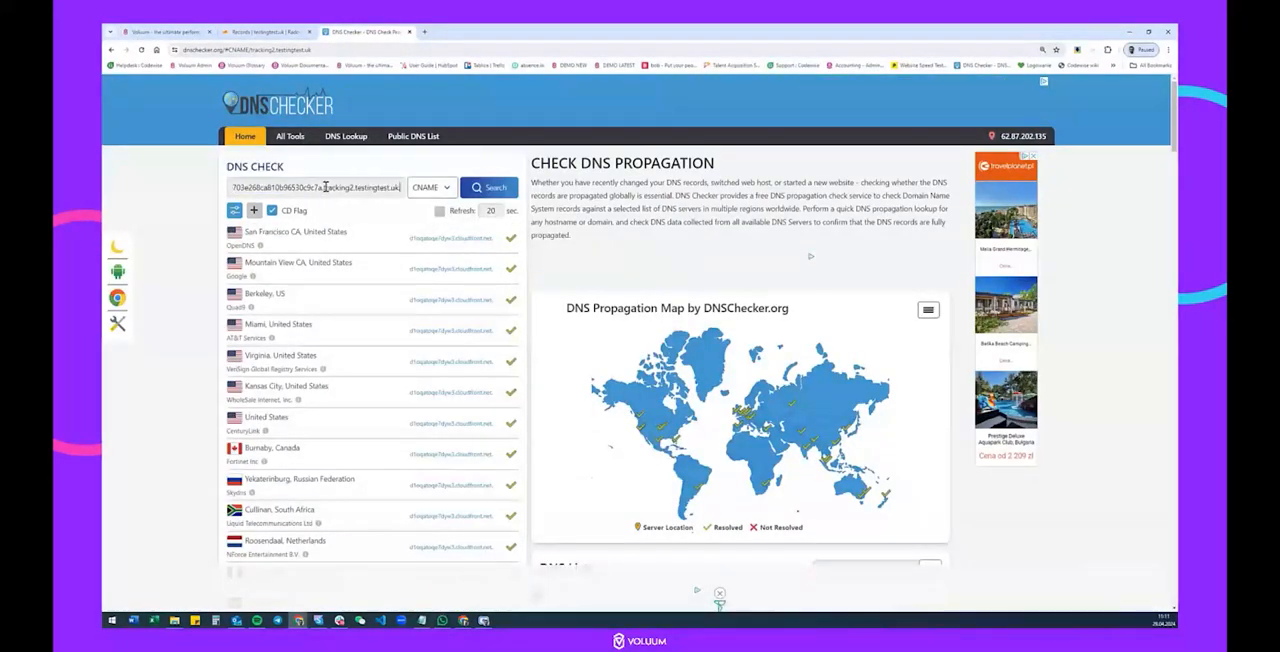
pyautogui.click(494, 188)
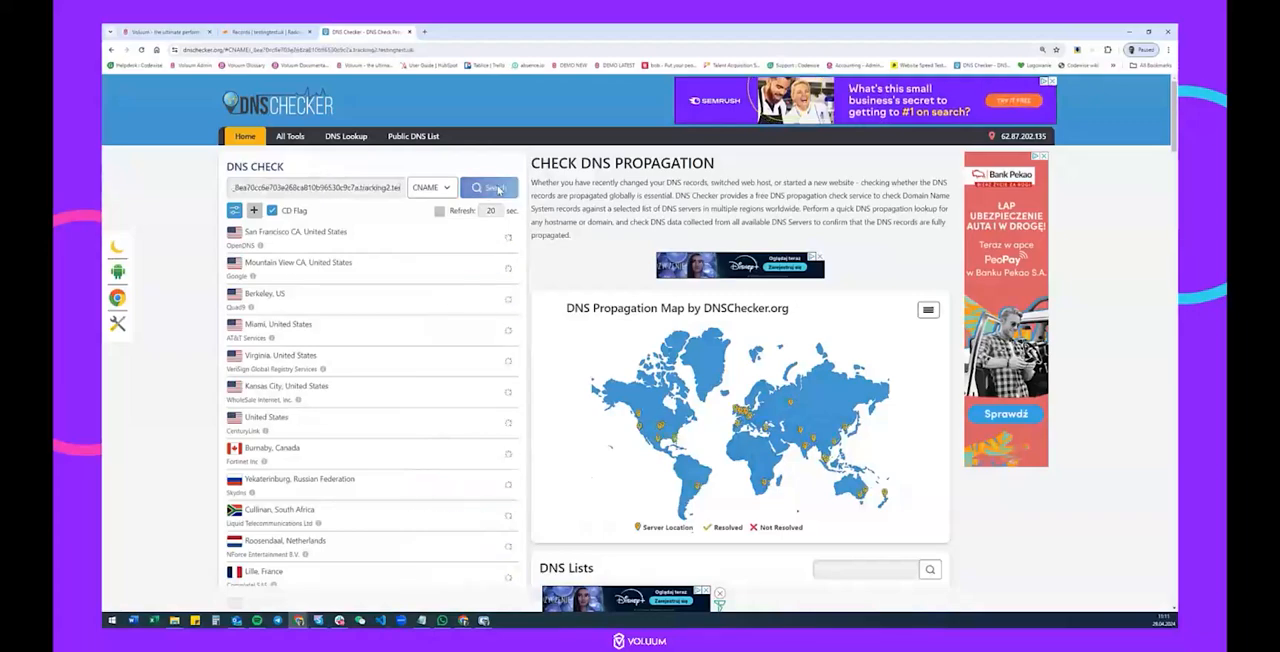
pyautogui.scroll(-10, 406, 325)
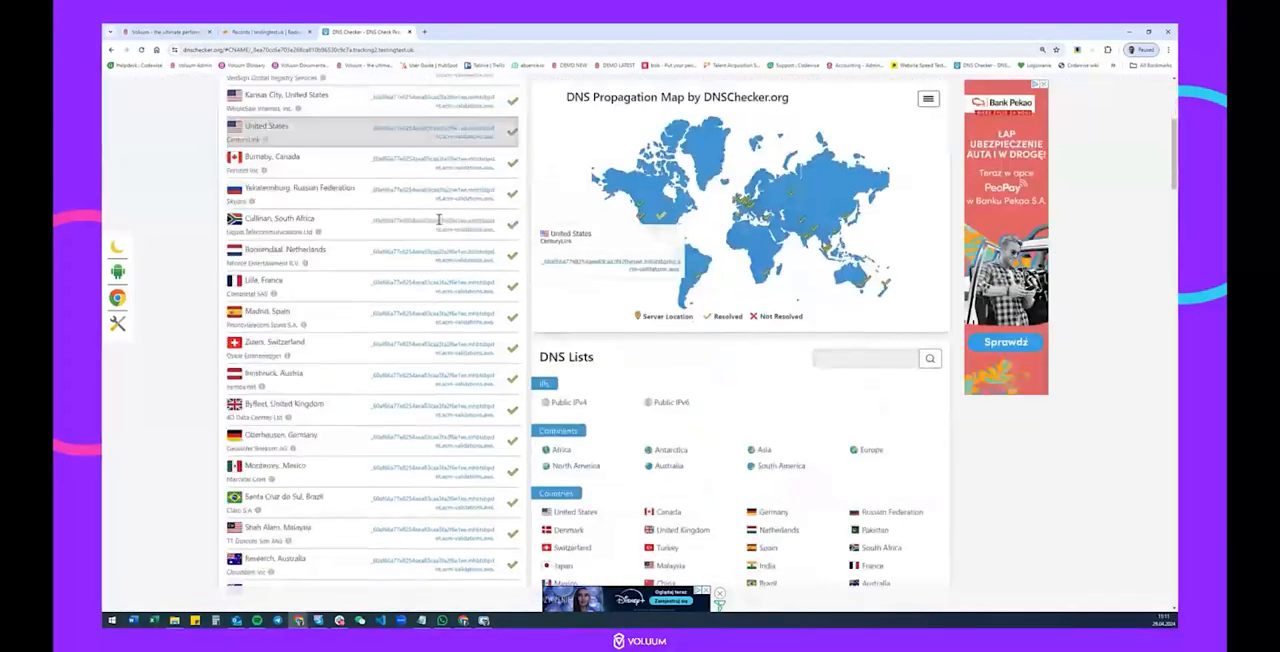
pyautogui.scroll(10, 410, 330)
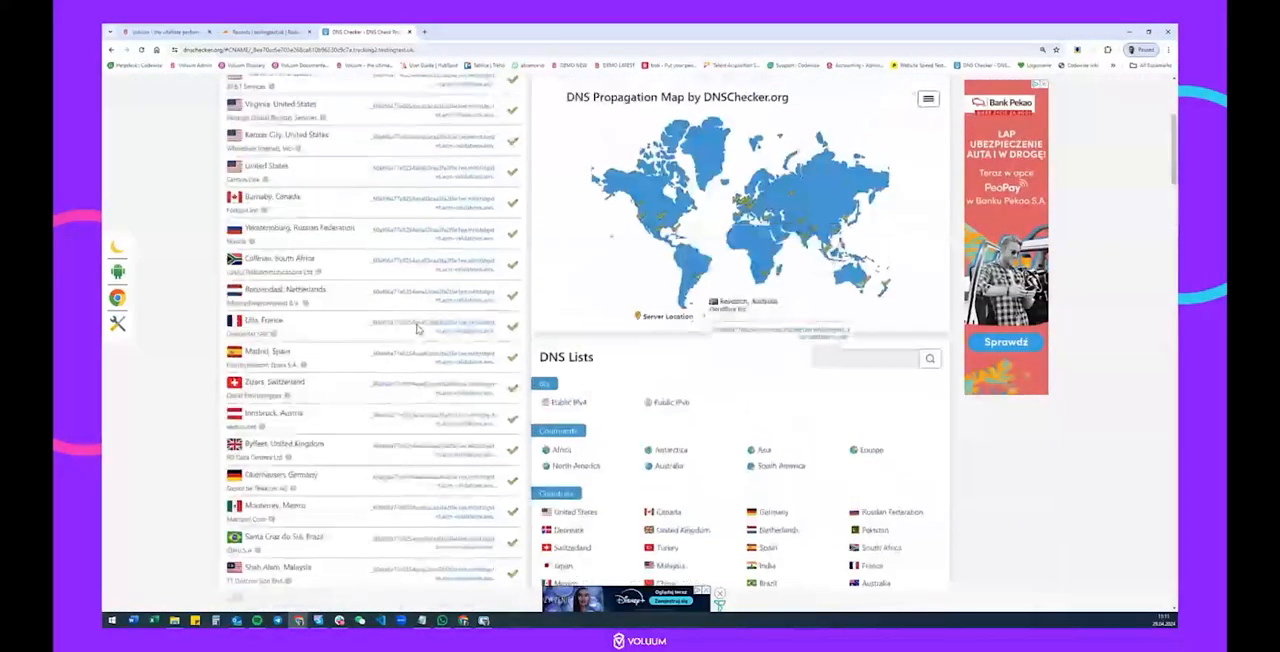
# Finish the custom domain setup in Voluum and review the certificate and domain statuses of tracking2.testingtest.uk.
pyautogui.click(168, 31)
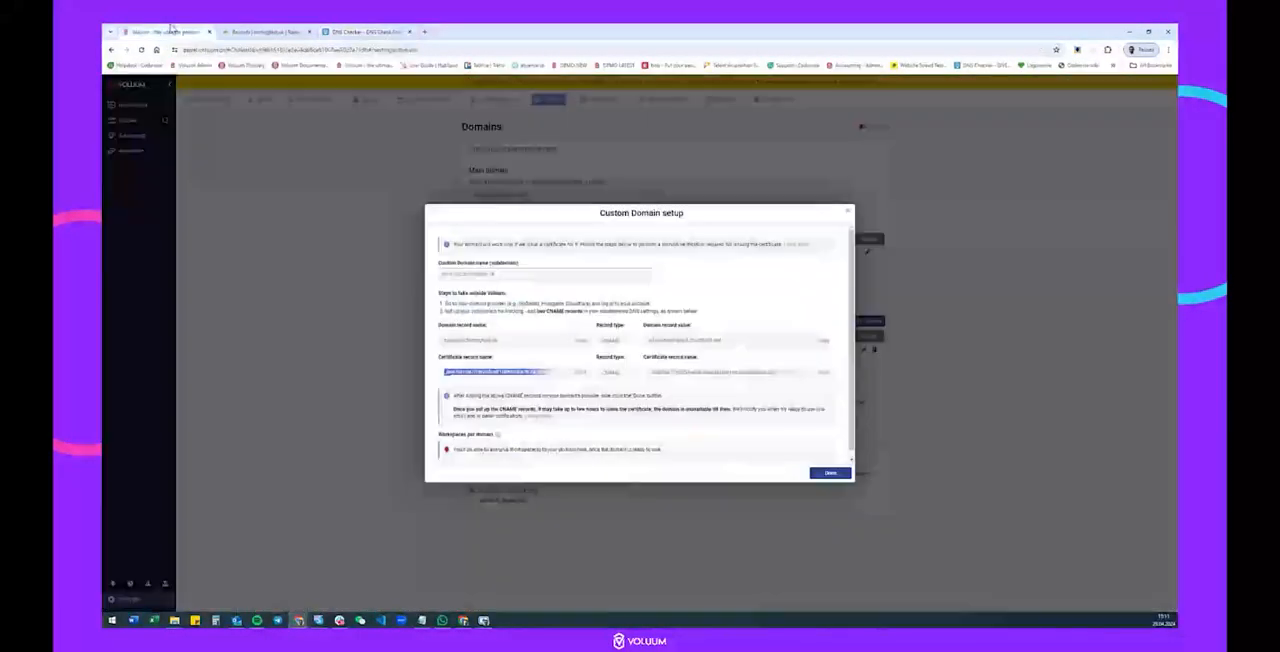
pyautogui.click(829, 474)
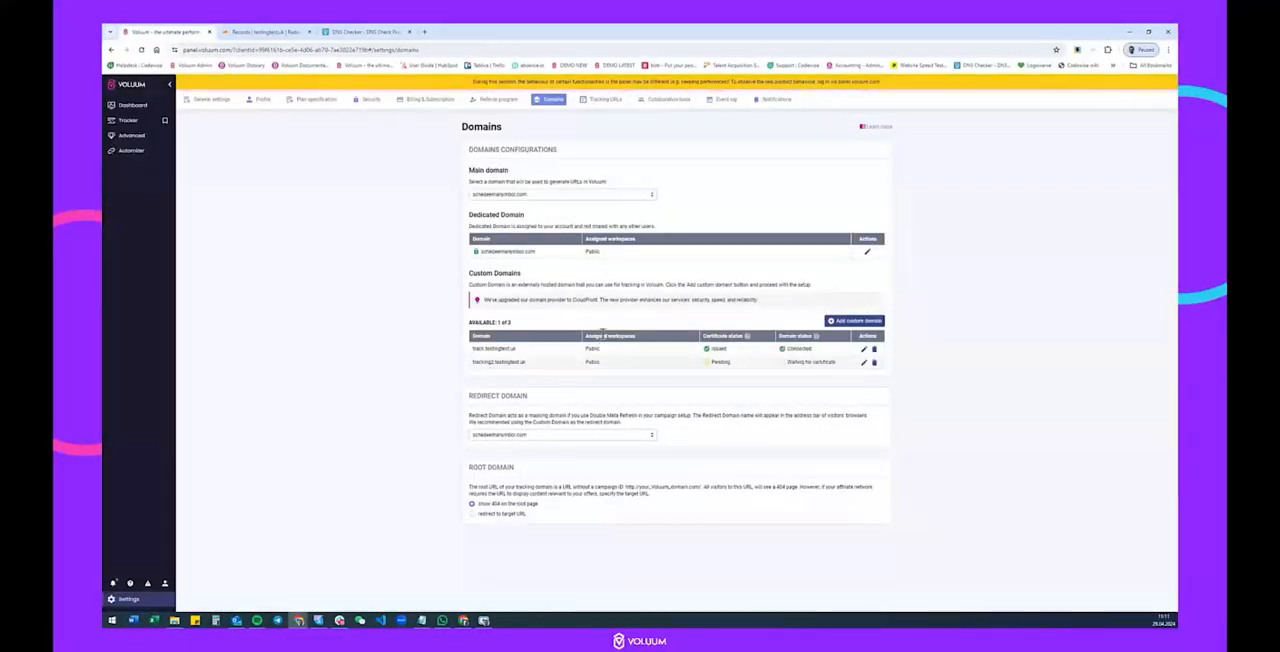
pyautogui.moveTo(472, 362); pyautogui.dragTo(531, 371)
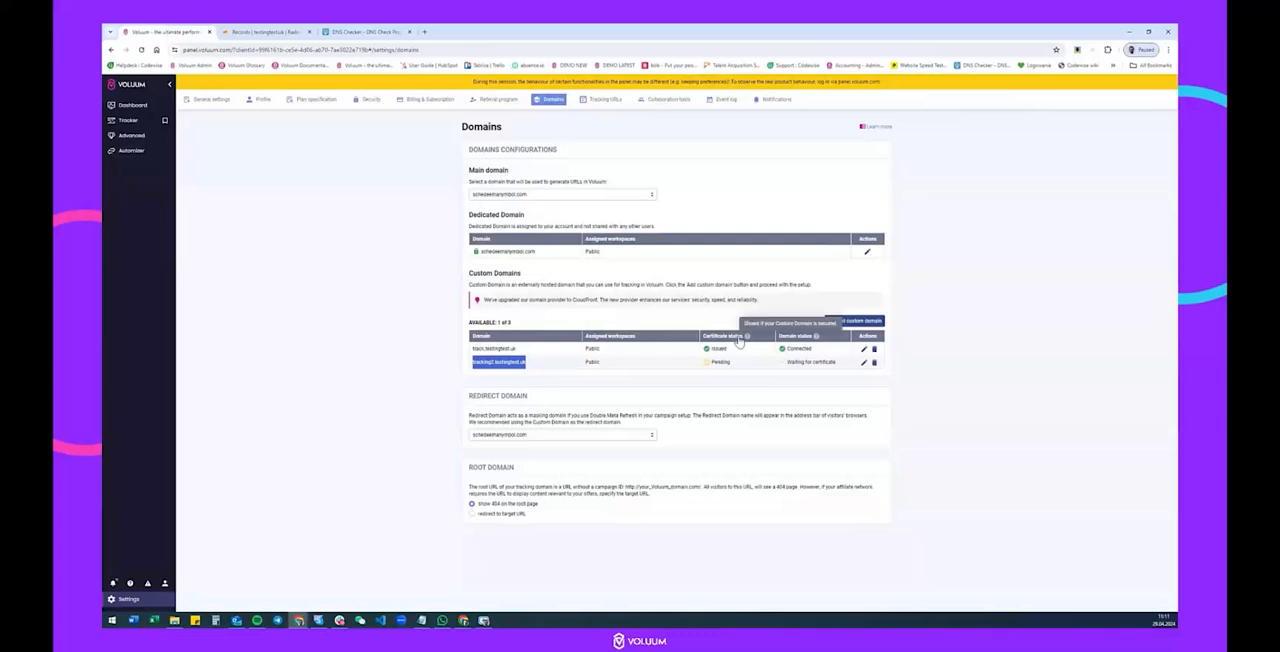
pyautogui.moveTo(712, 366)
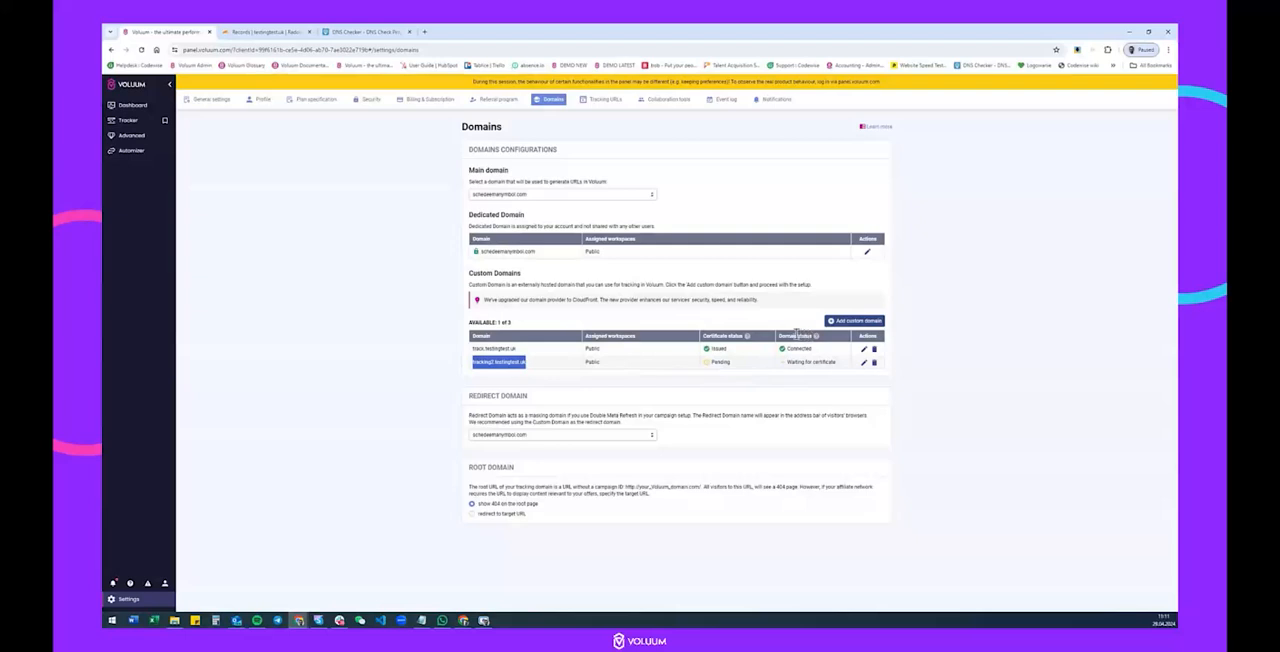
pyautogui.moveTo(790, 357)
pyautogui.moveTo(827, 374)
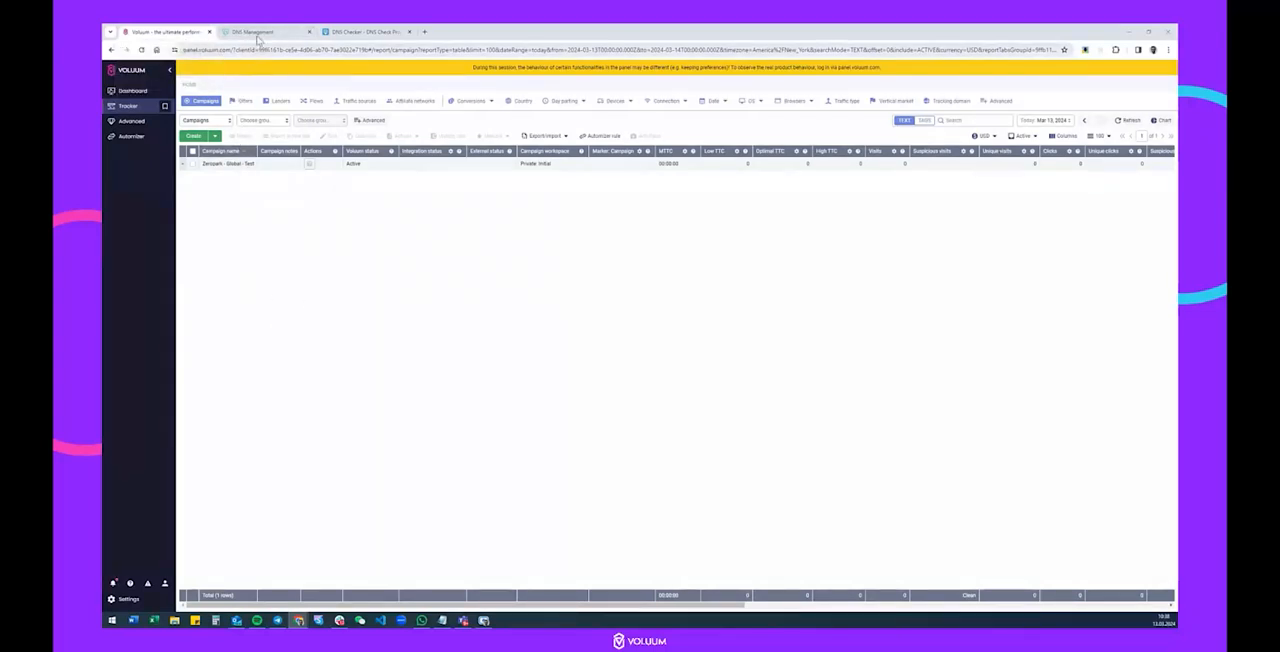
# Look over the GoDaddy DNS records of abcdef.quest and the DNS Checker page, and return to Voluum.
pyautogui.click(257, 33)
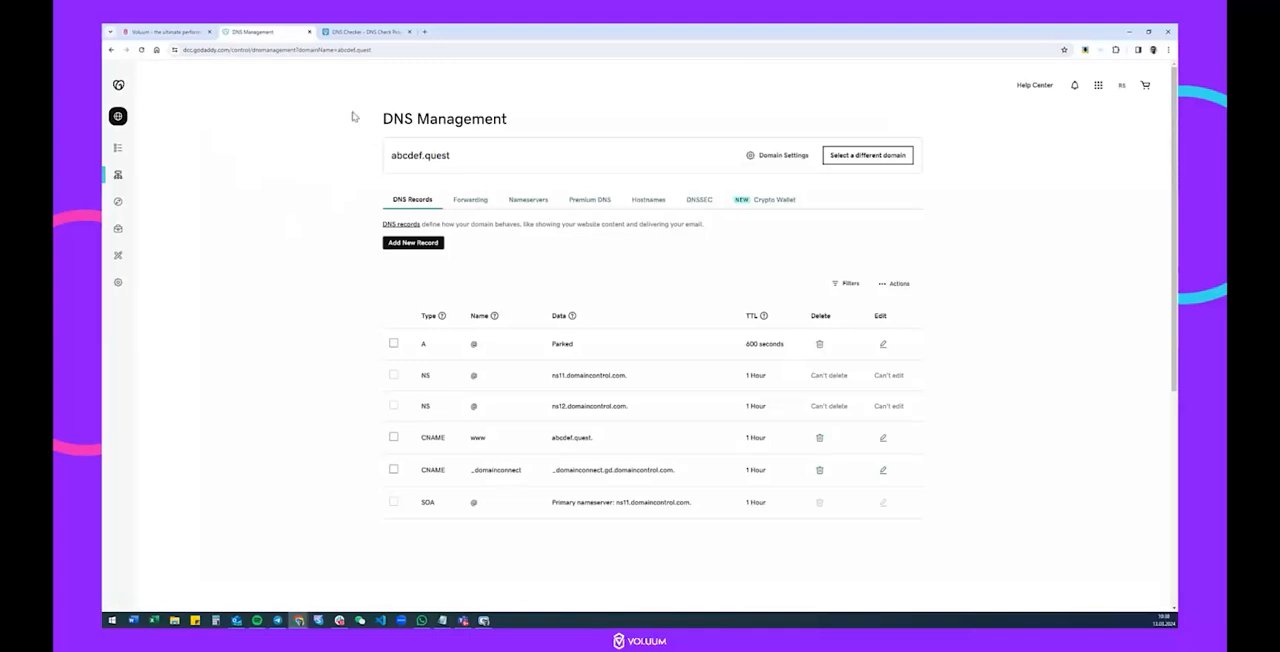
pyautogui.click(366, 33)
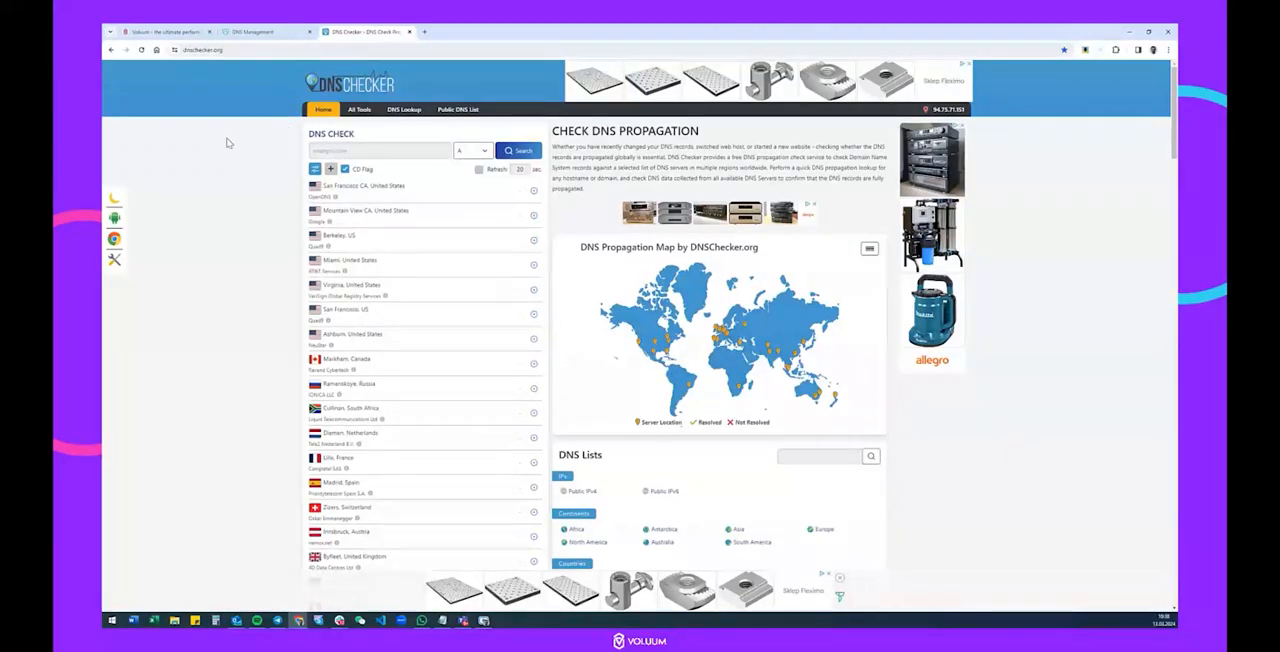
pyautogui.click(160, 31)
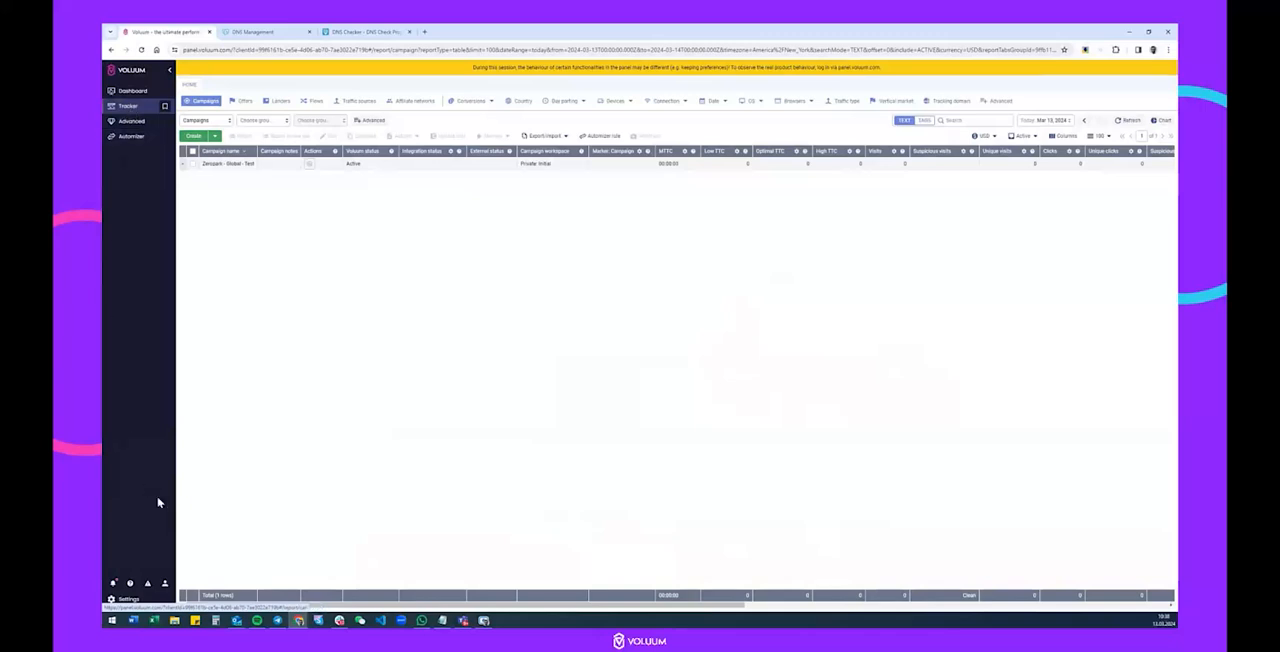
# Open Voluum's domain settings and start adding a custom domain.
pyautogui.click(120, 599)
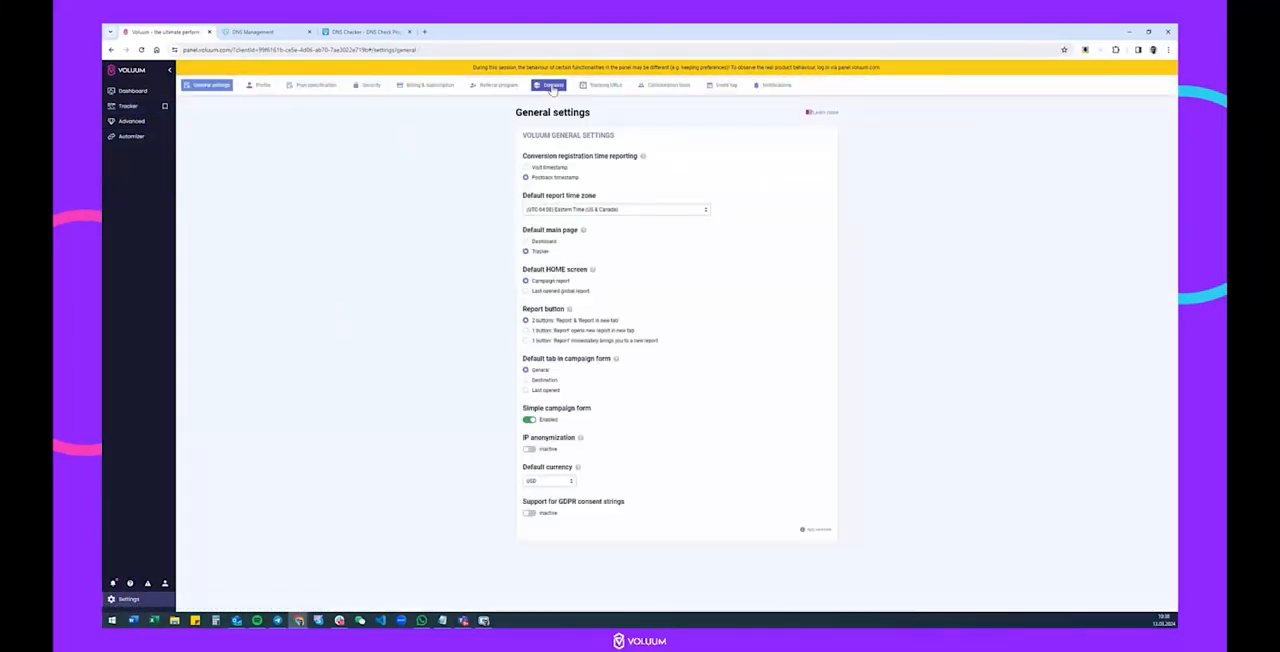
pyautogui.click(554, 87)
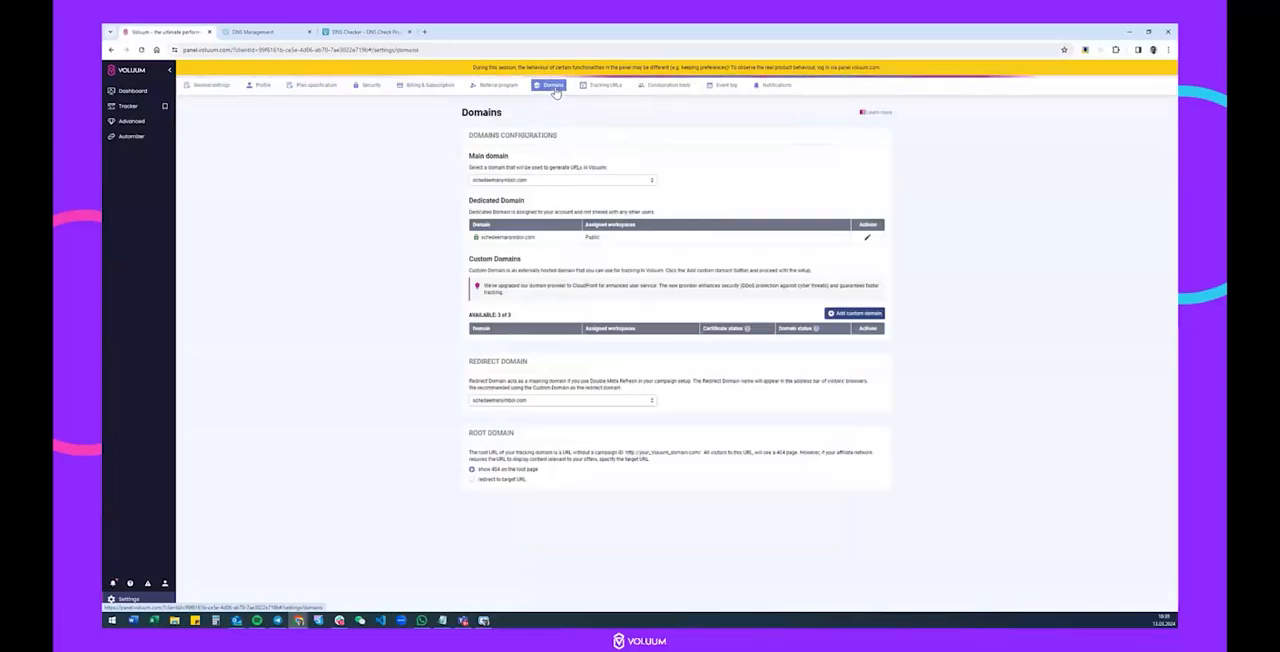
pyautogui.click(856, 313)
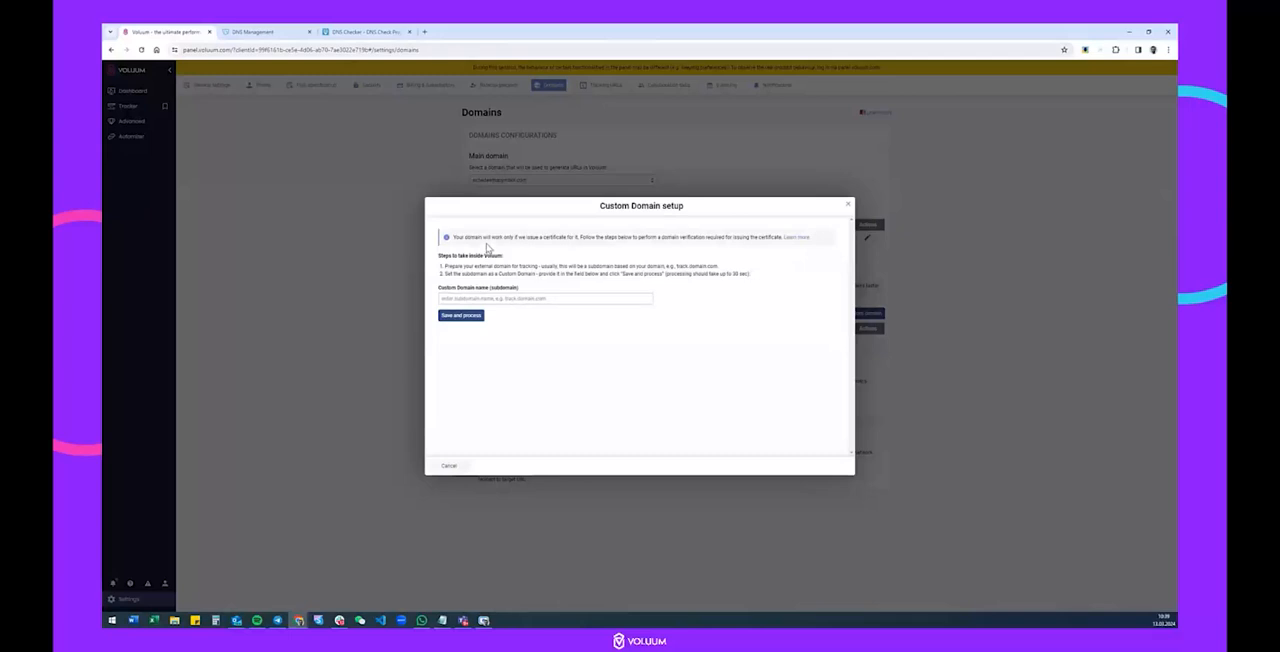
pyautogui.click(450, 302)
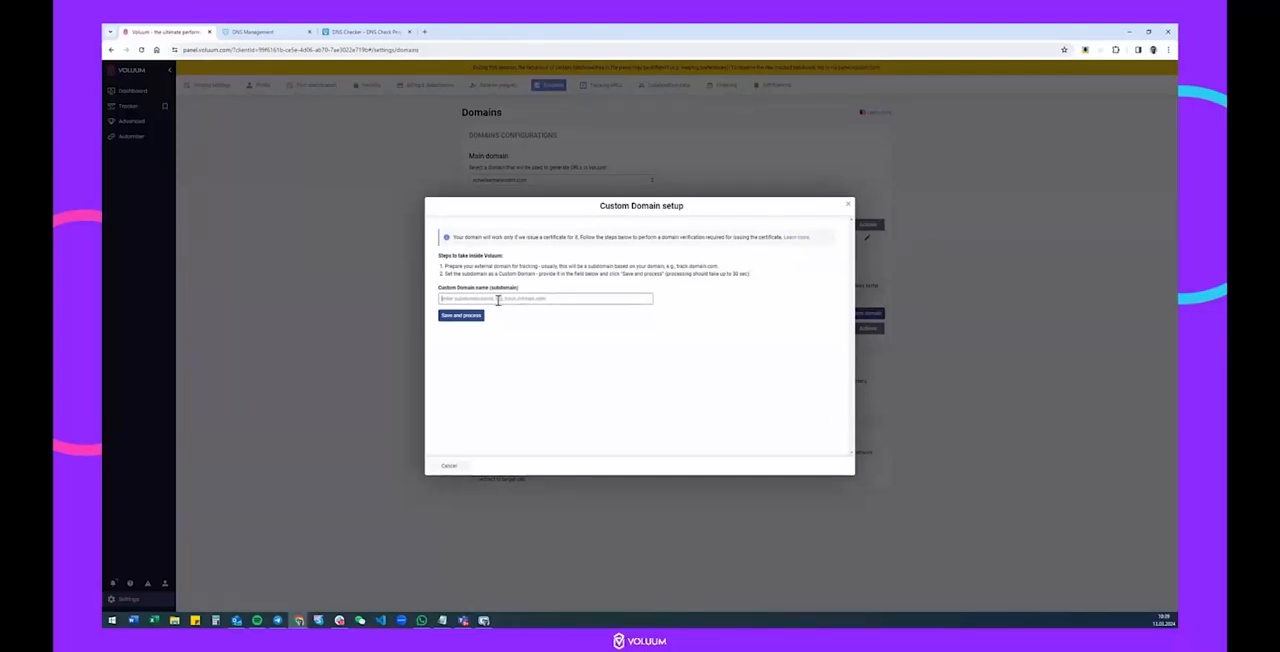
# Copy the domain name abcdef.quest from GoDaddy into a new Notepad document.
pyautogui.click(255, 32)
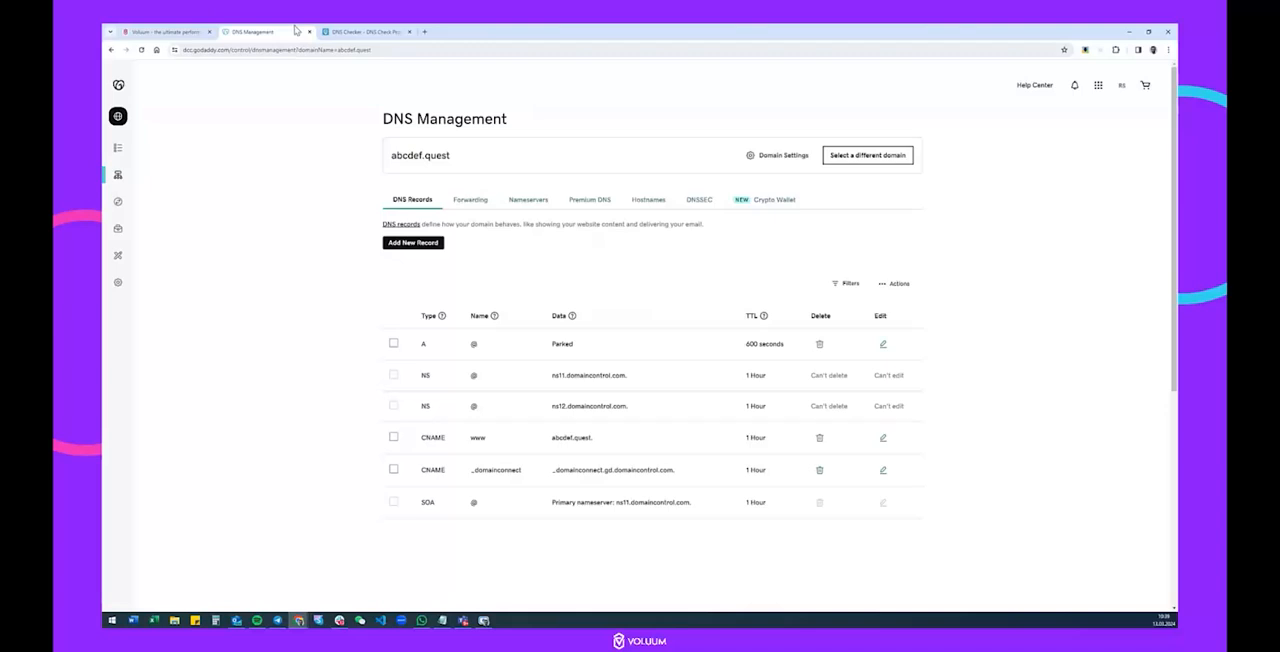
pyautogui.moveTo(121, 124)
pyautogui.moveTo(456, 157); pyautogui.dragTo(392, 158)
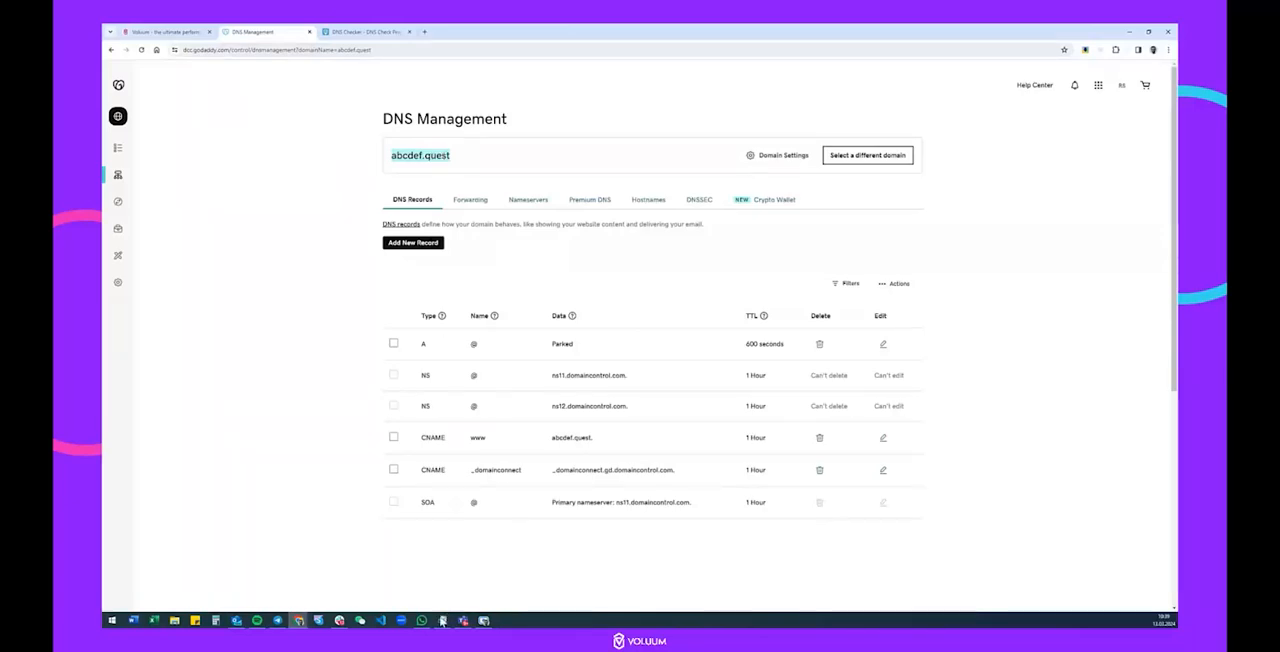
pyautogui.rightClick(443, 621)
pyautogui.click(443, 574)
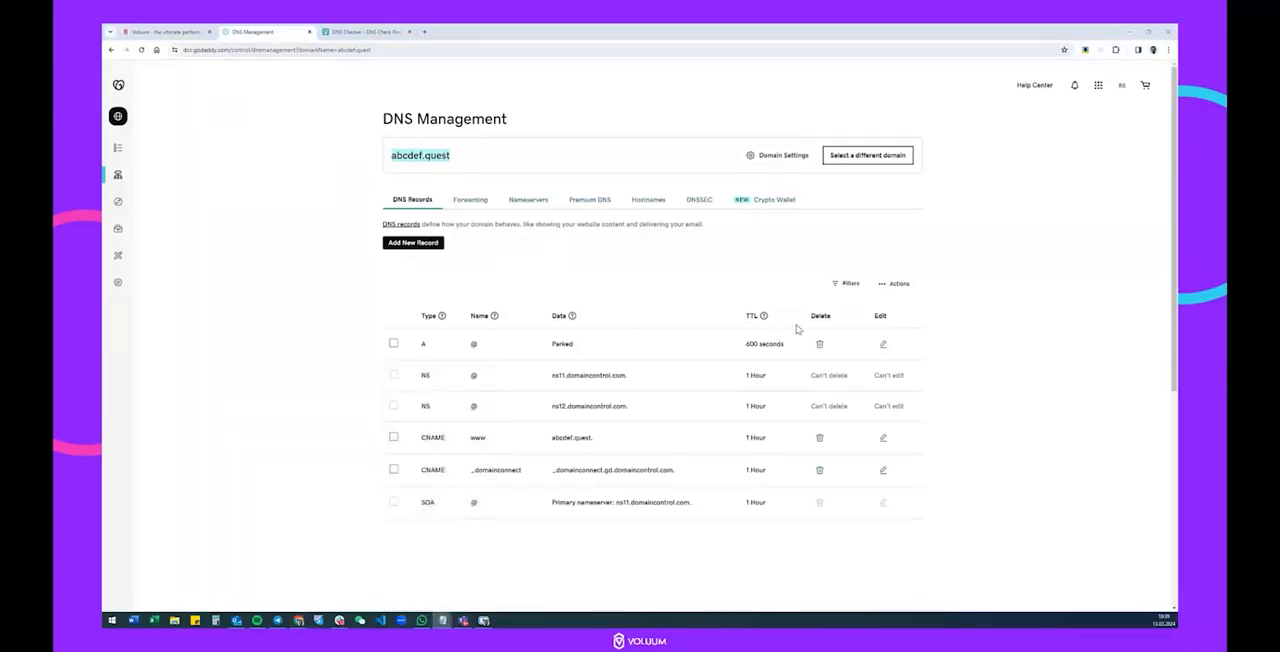
pyautogui.moveTo(680, 131); pyautogui.dragTo(780, 134)
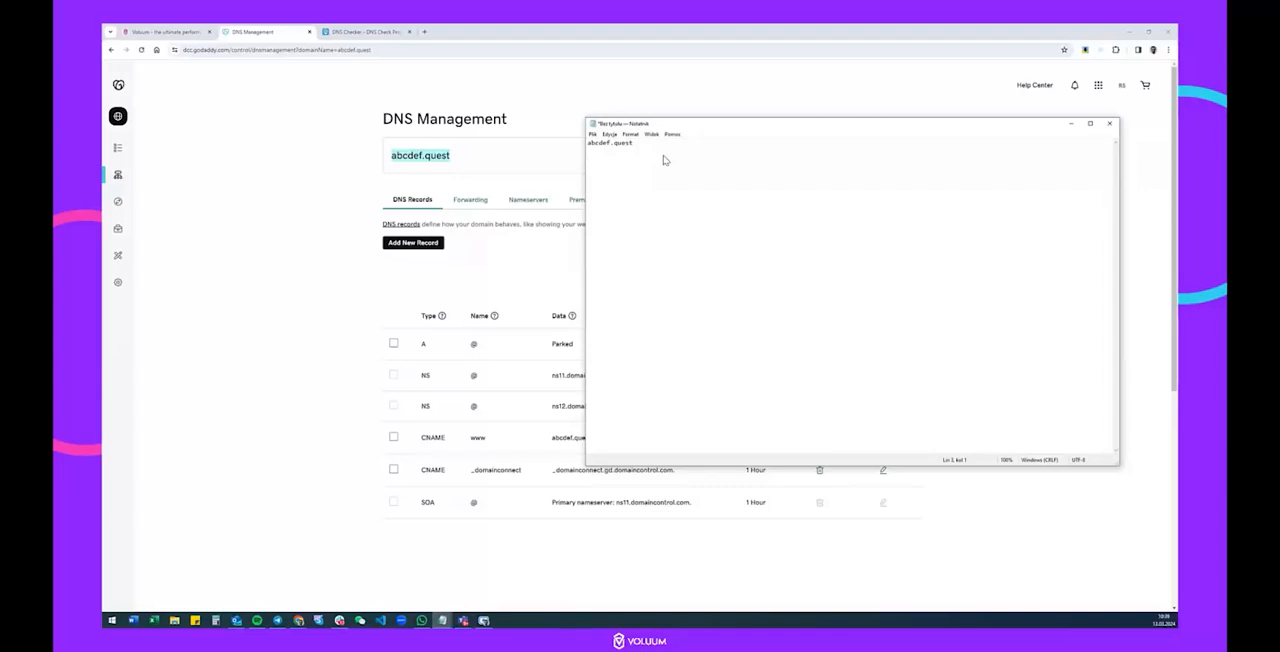
# Write the subdomain test.abcdef.quest on a separate line in Notepad and copy it.
pyautogui.write('test.')
pyautogui.moveTo(637, 143); pyautogui.dragTo(582, 143)
pyautogui.hotkey('ctrl', 'c')
pyautogui.click(632, 160)
pyautogui.hotkey('ctrl', 'v')
pyautogui.moveTo(655, 158); pyautogui.dragTo(556, 155)
pyautogui.hotkey('ctrl', 'c')
# Enter test.abcdef.quest as the custom domain name in Voluum, and save and process it.
pyautogui.click(190, 31)
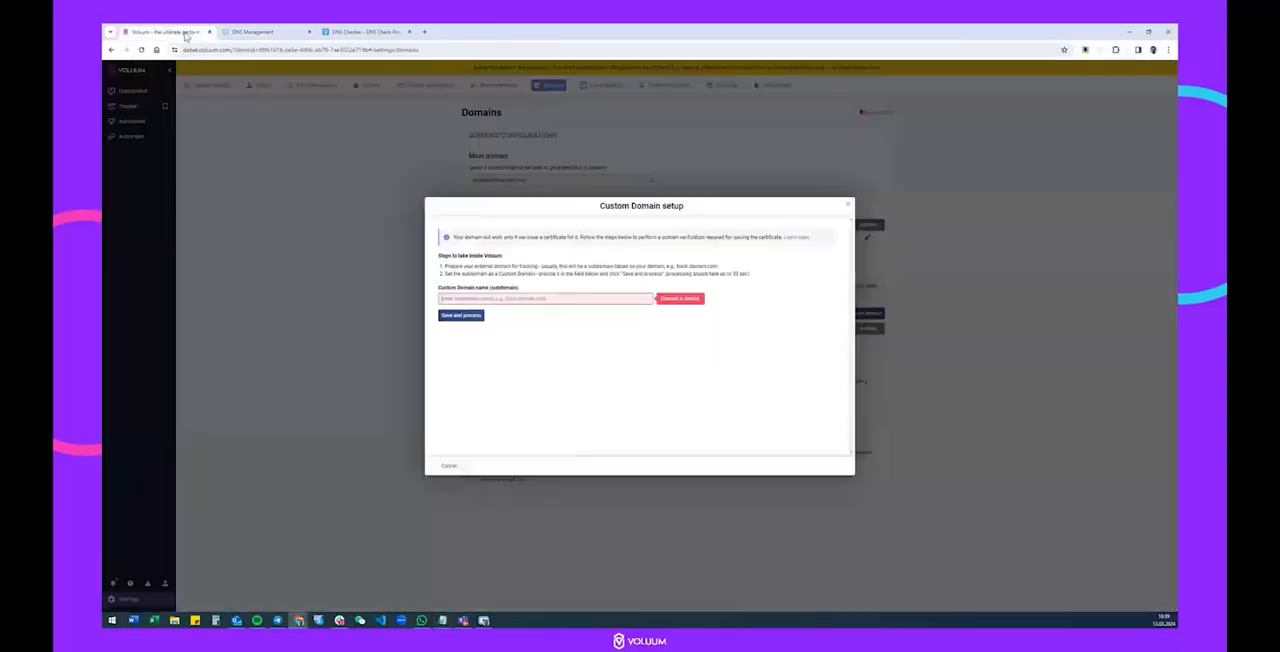
pyautogui.click(527, 297)
pyautogui.hotkey('ctrl', 'v')
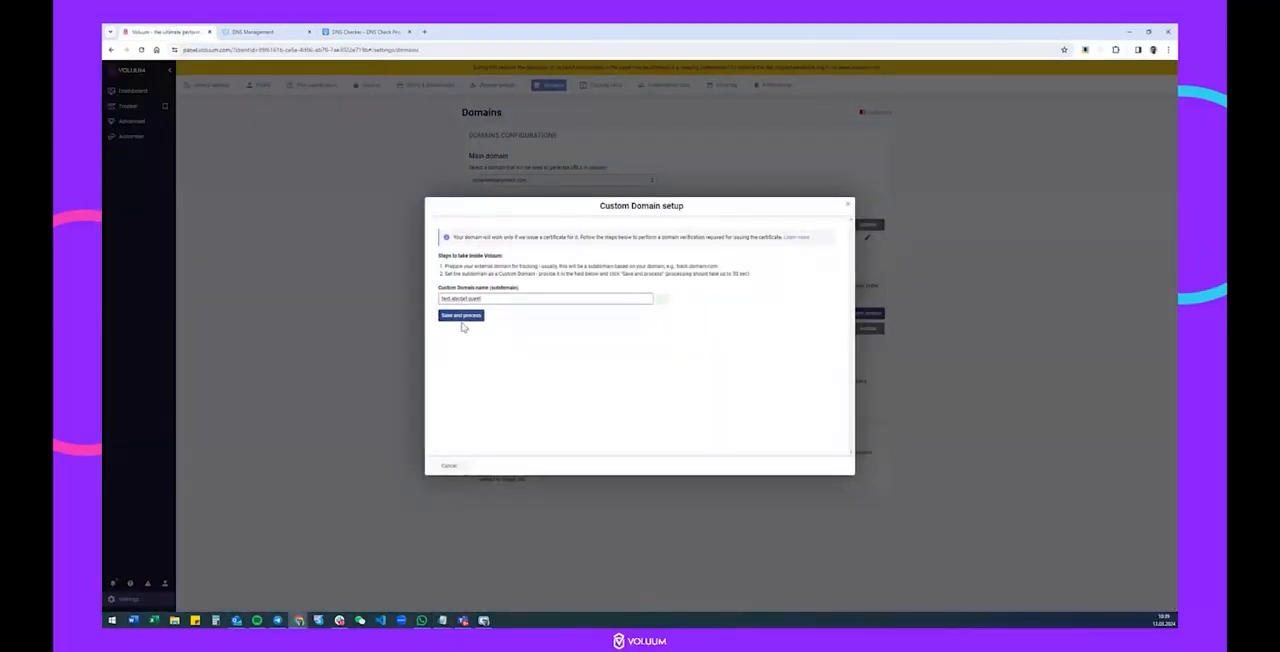
pyautogui.click(462, 318)
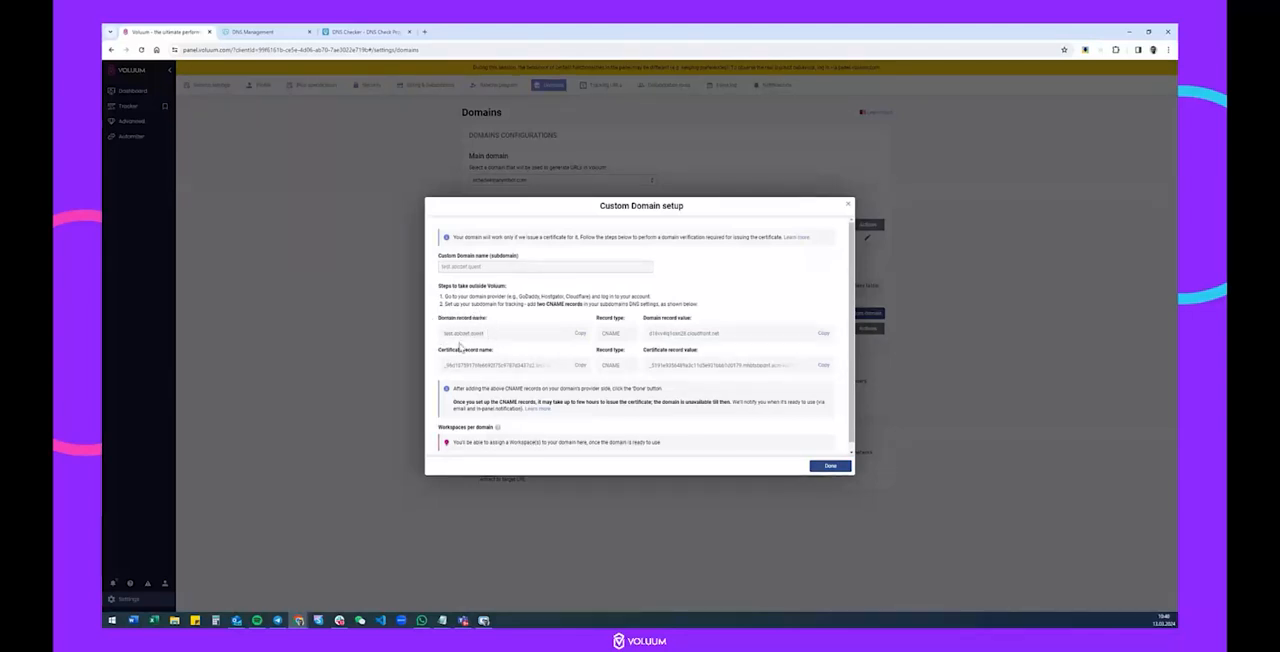
# Start a new CNAME record for abcdef.quest in GoDaddy and name it test, copying the subdomain prefix from Notepad.
pyautogui.moveTo(443, 333); pyautogui.dragTo(455, 333)
pyautogui.click(265, 32)
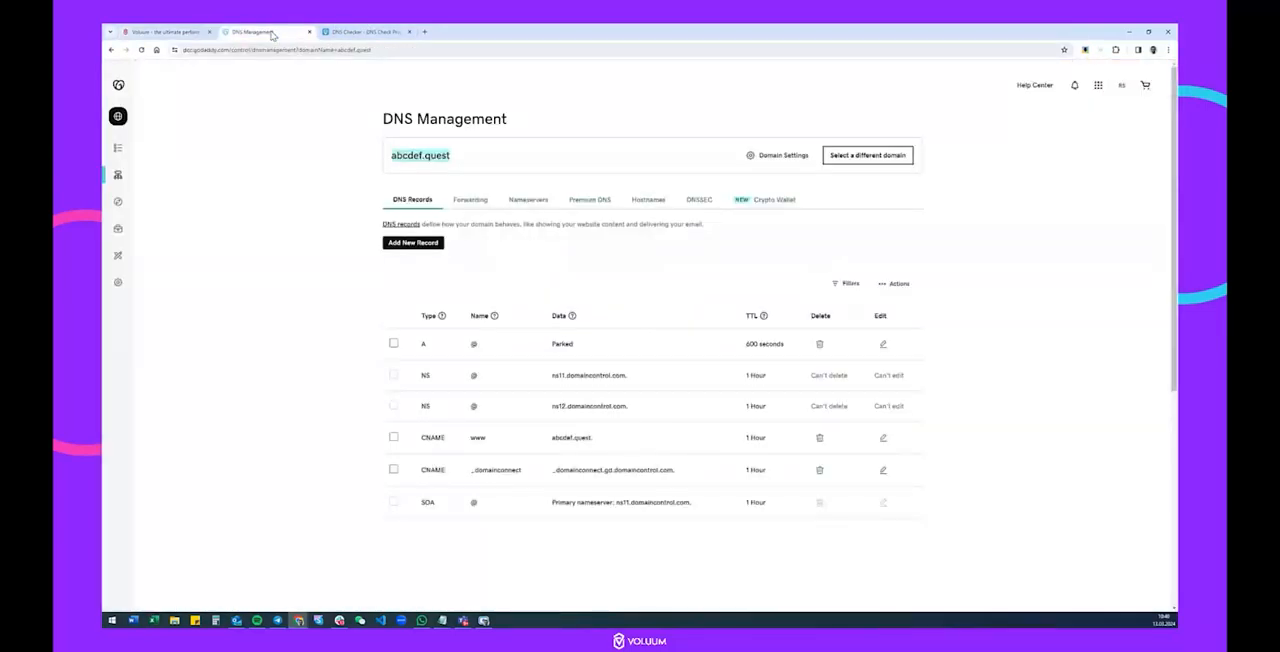
pyautogui.click(410, 244)
pyautogui.click(440, 300)
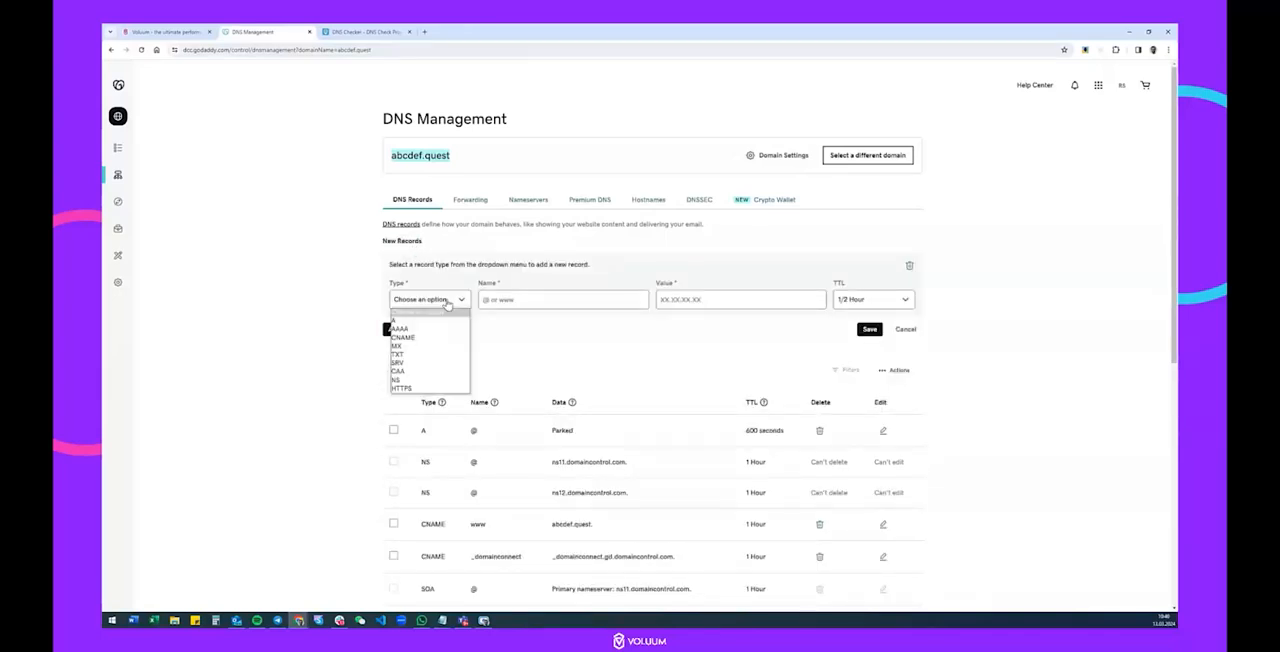
pyautogui.click(404, 337)
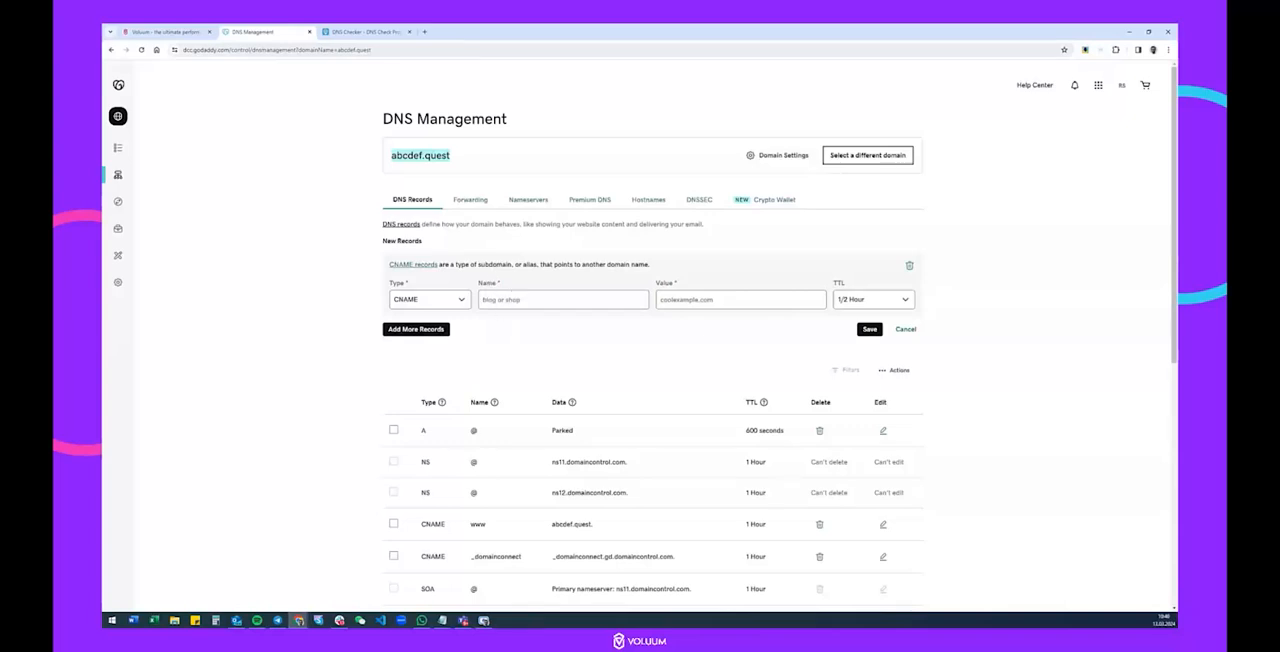
pyautogui.moveTo(445, 621)
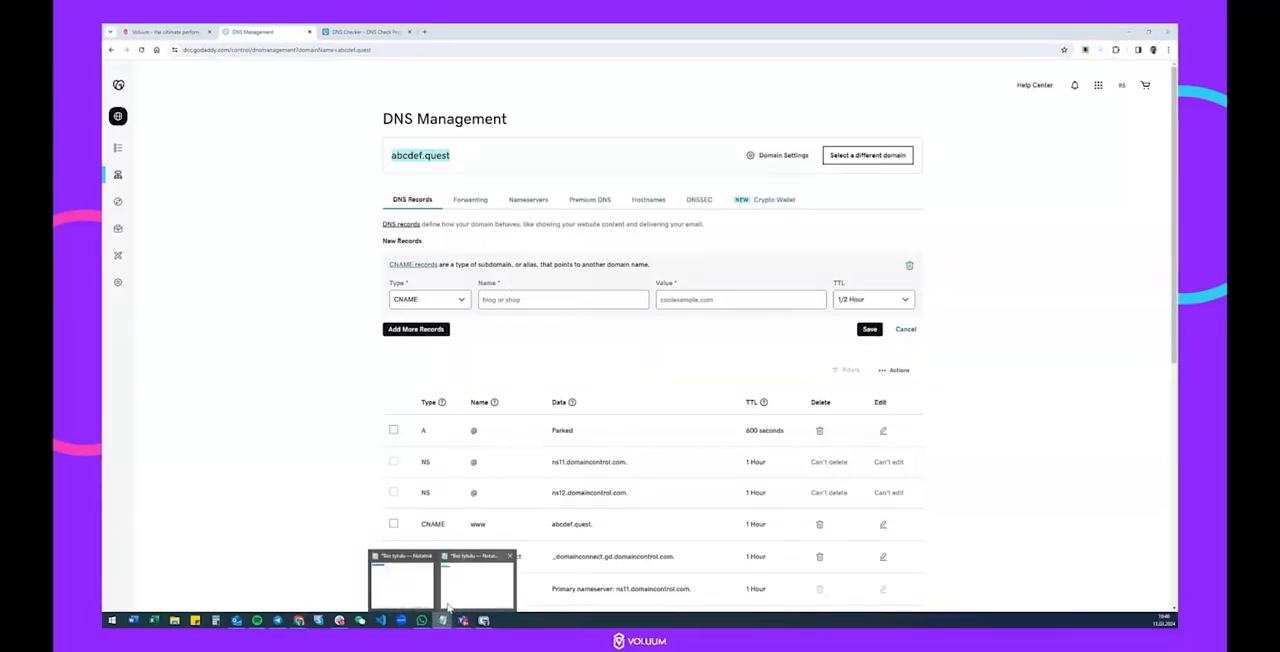
pyautogui.click(477, 585)
pyautogui.click(681, 240)
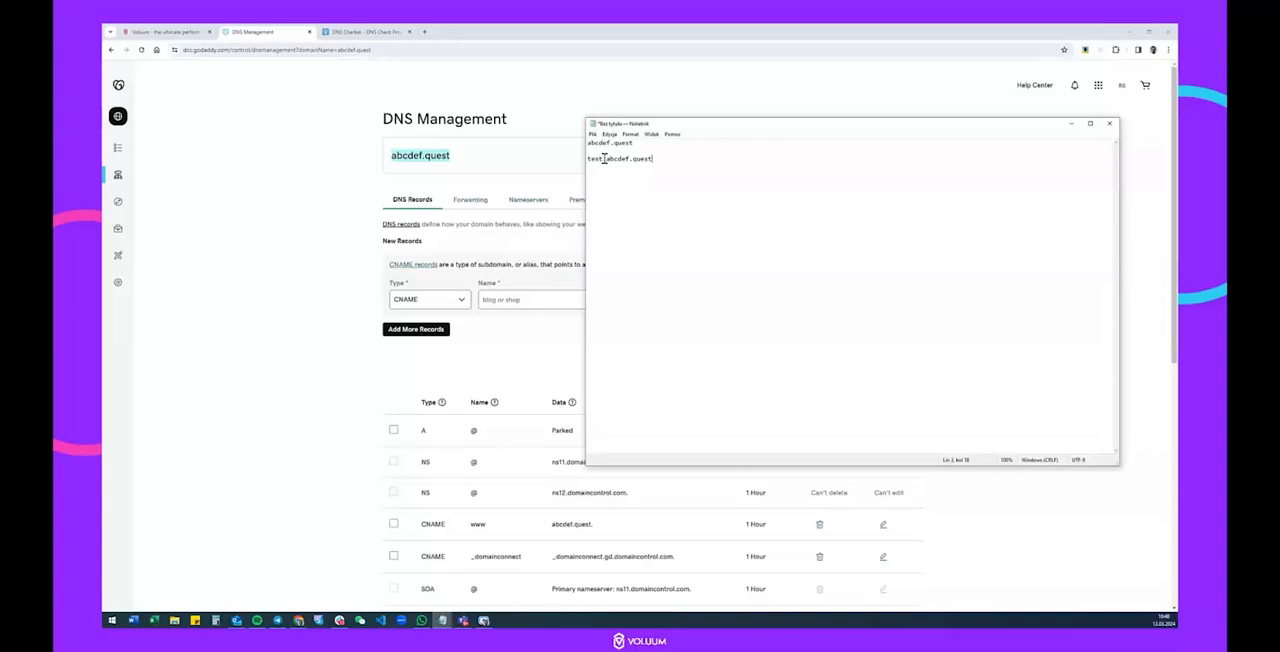
pyautogui.moveTo(604, 158); pyautogui.dragTo(555, 158)
pyautogui.click(520, 297)
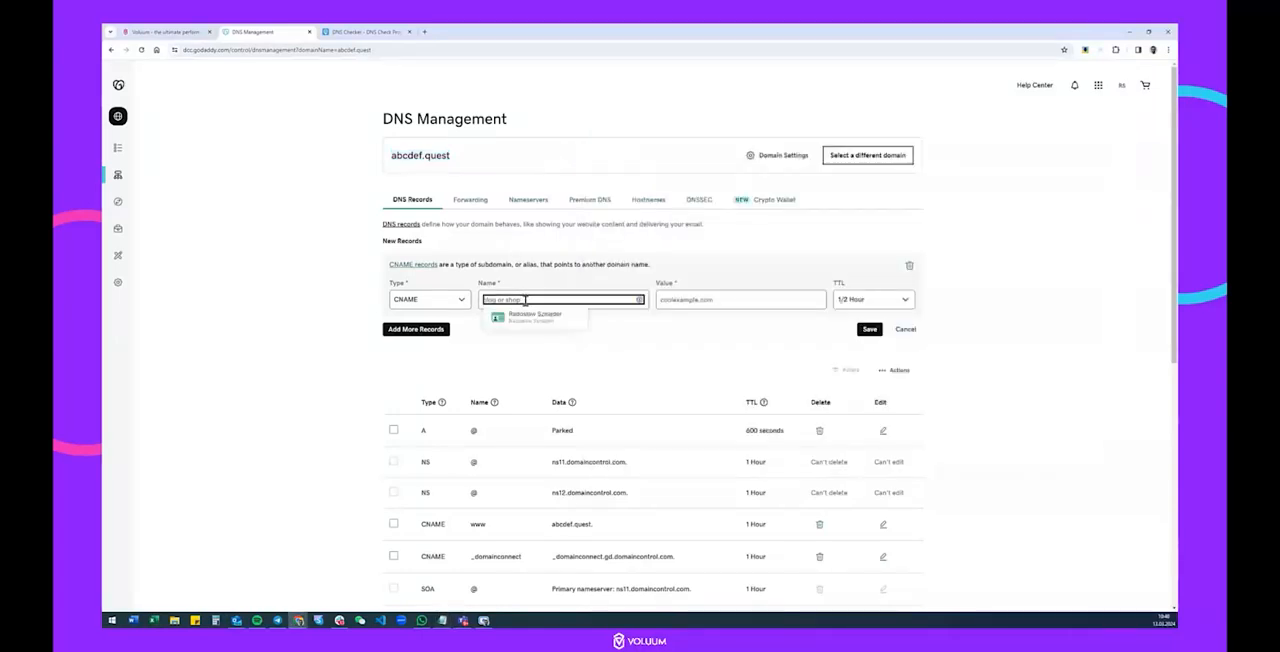
# Copy the domain record value from Voluum into the value of GoDaddy's new test record.
pyautogui.click(759, 300)
pyautogui.click(160, 31)
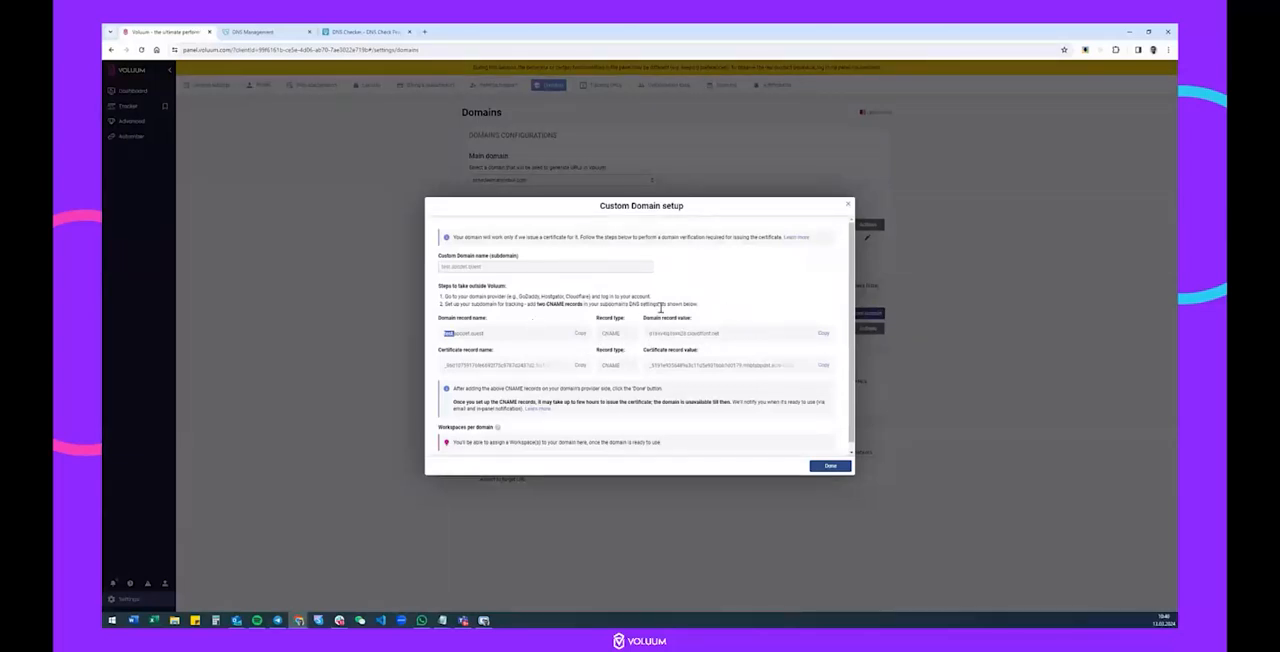
pyautogui.click(822, 333)
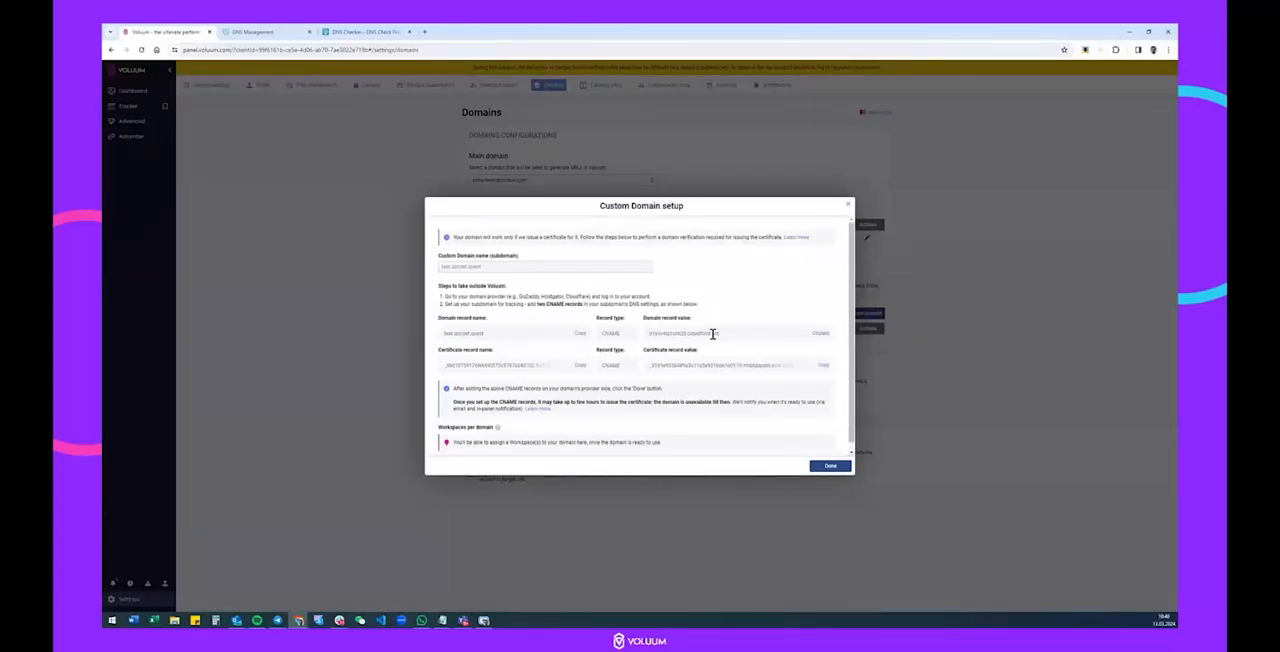
pyautogui.click(255, 31)
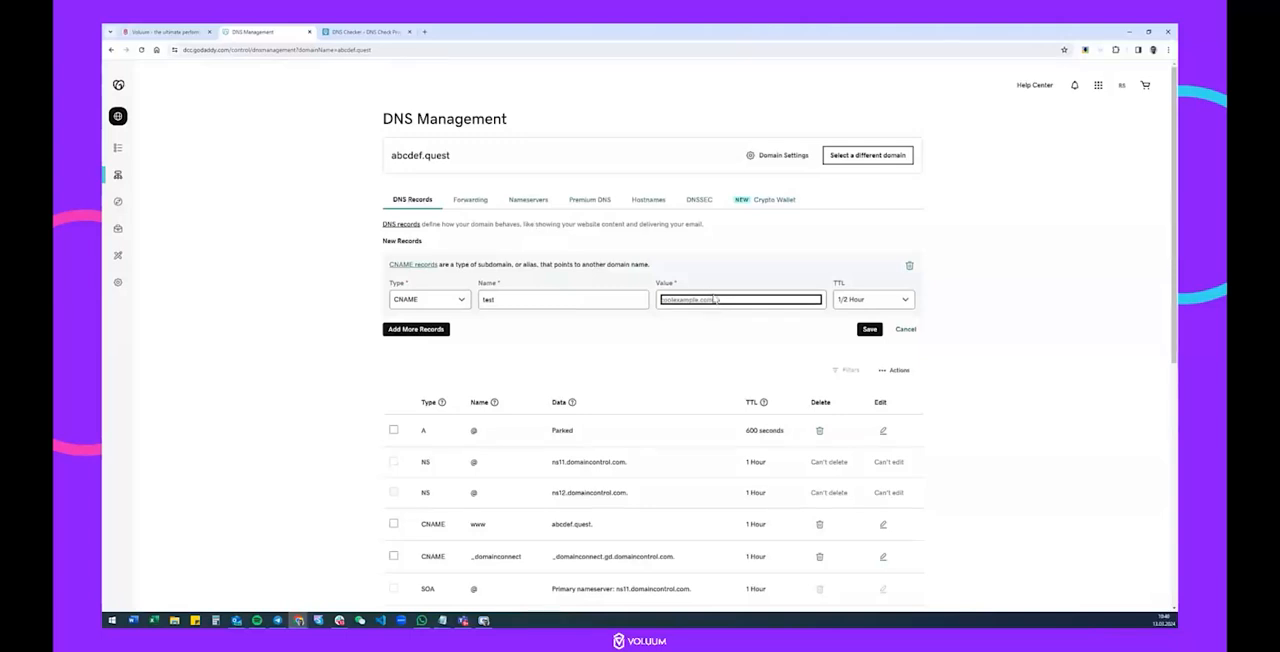
pyautogui.hotkey('ctrl', 'v')
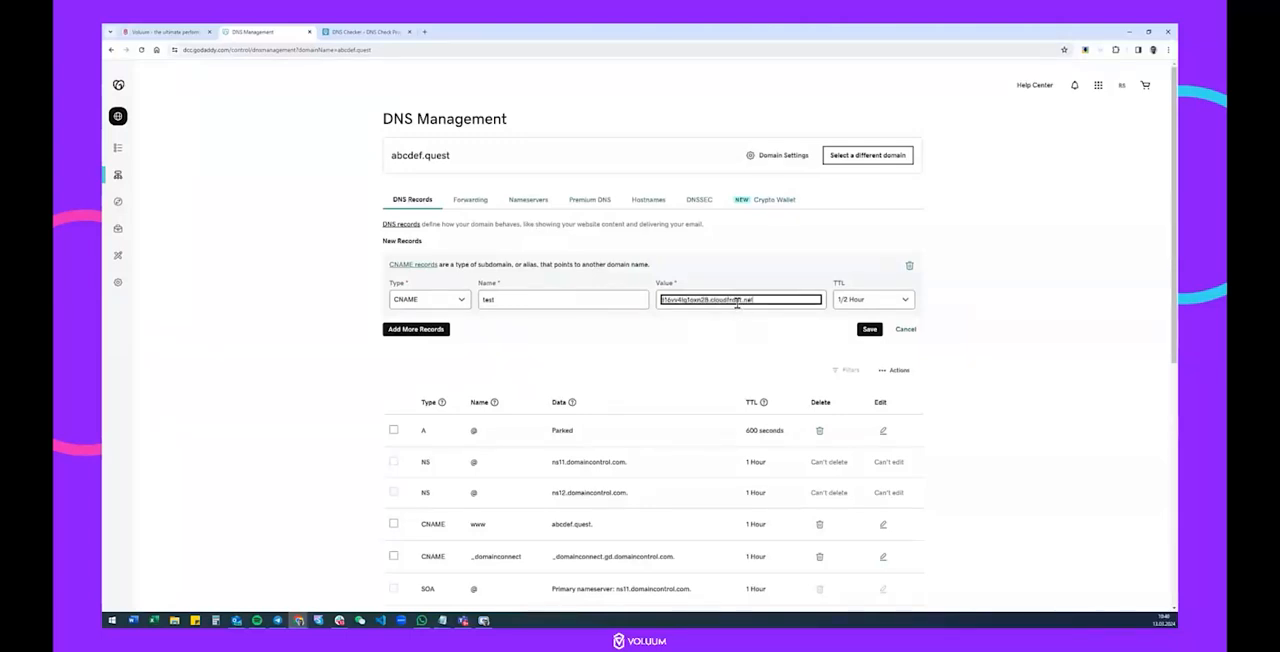
# Set the test record's TTL to 1/2 Hour, save it, and check its entry in the DNS records list.
pyautogui.click(848, 299)
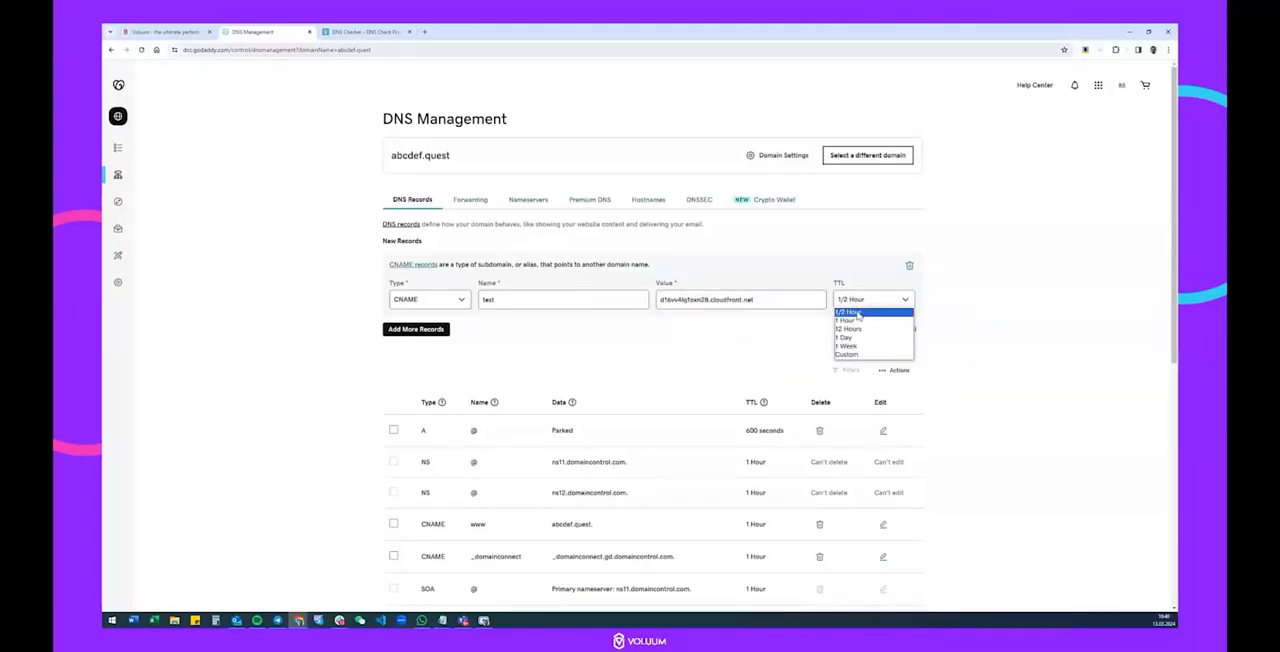
pyautogui.click(854, 313)
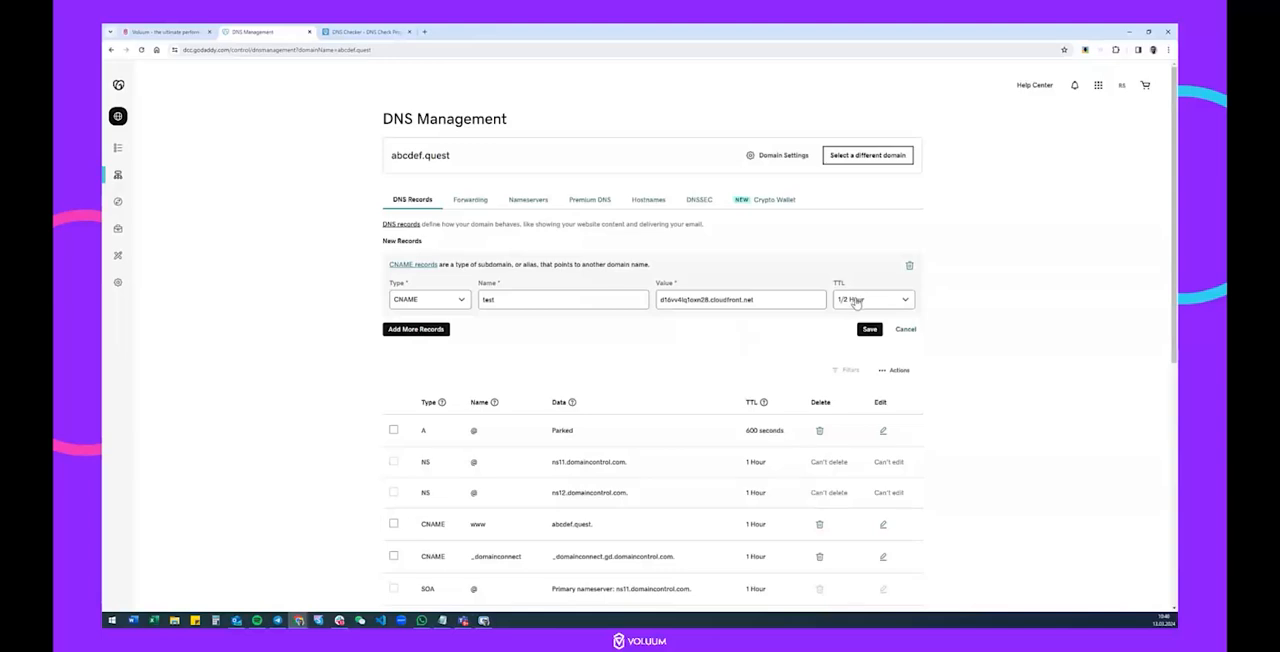
pyautogui.click(868, 329)
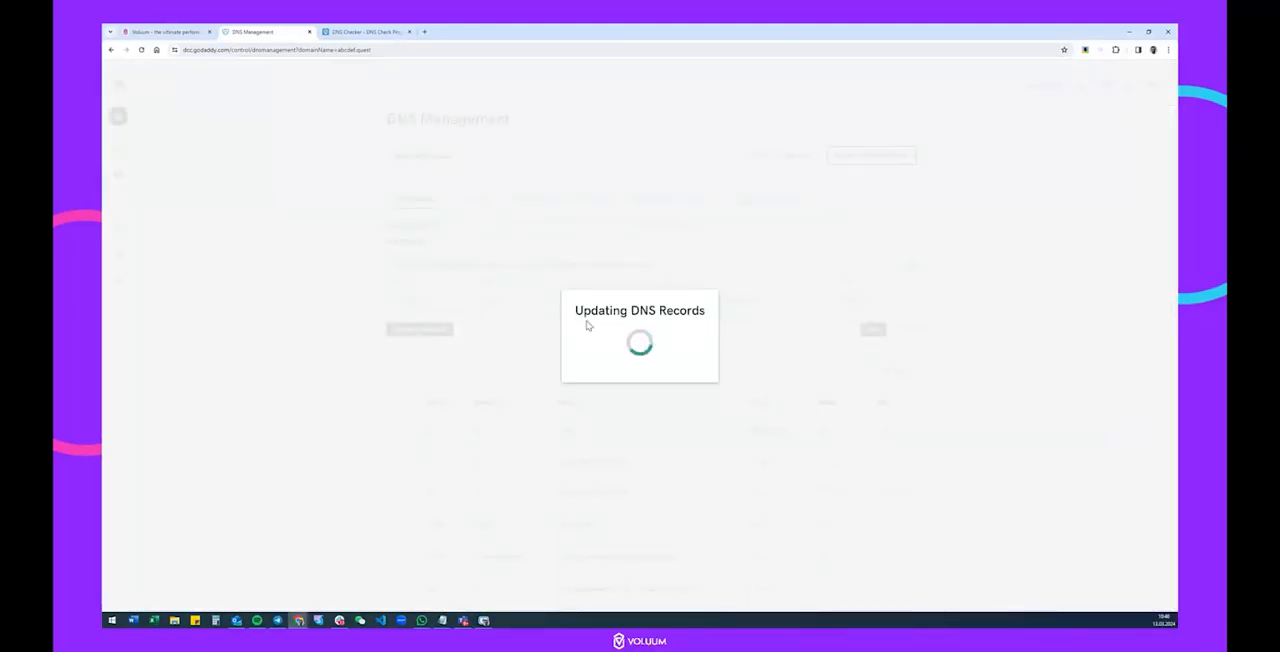
pyautogui.scroll(-2, 476, 354)
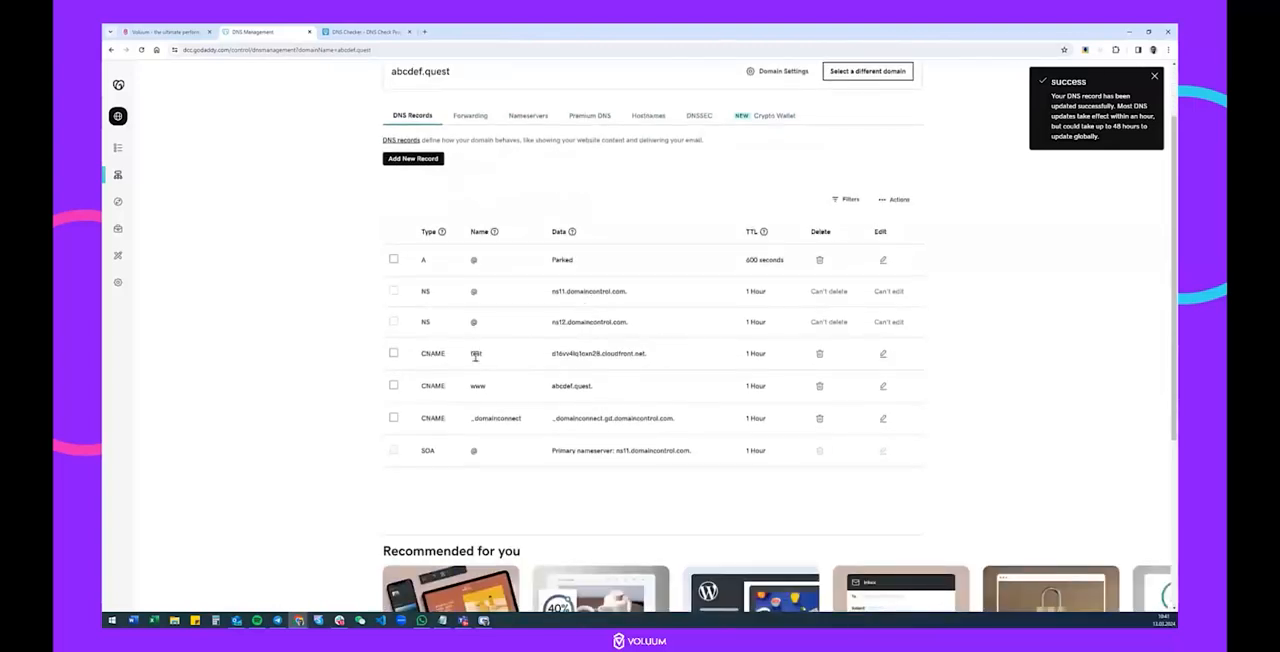
pyautogui.moveTo(469, 355); pyautogui.dragTo(497, 363)
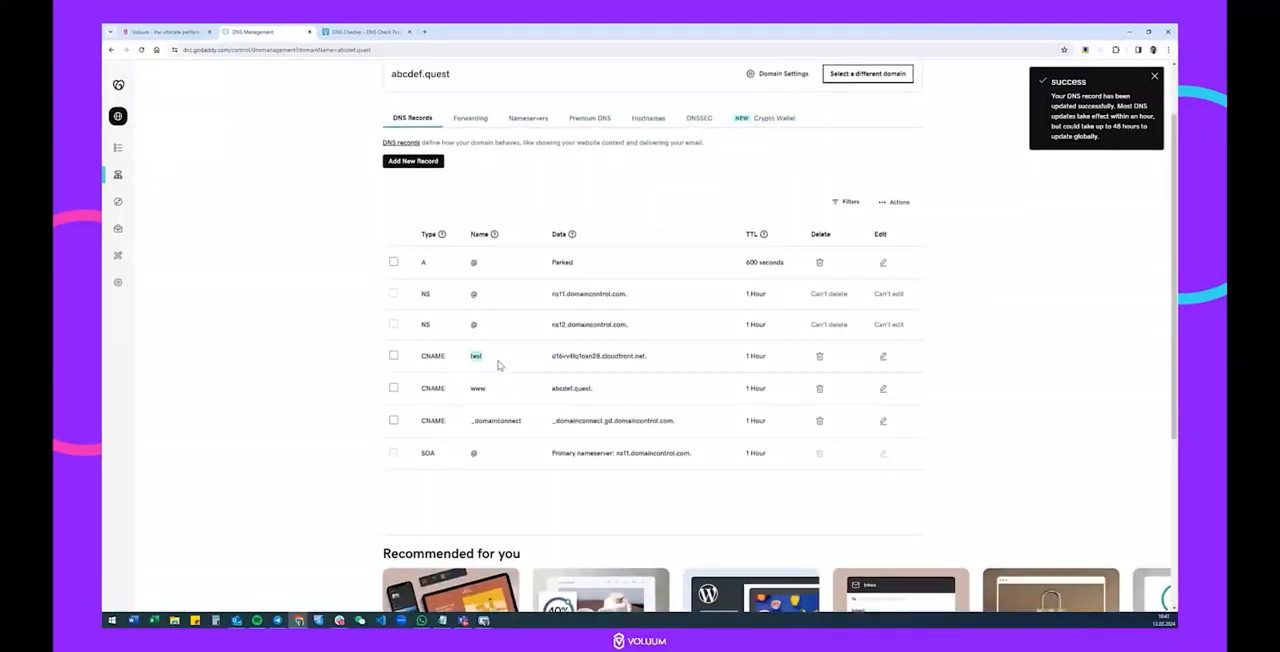
pyautogui.scroll(2, 498, 365)
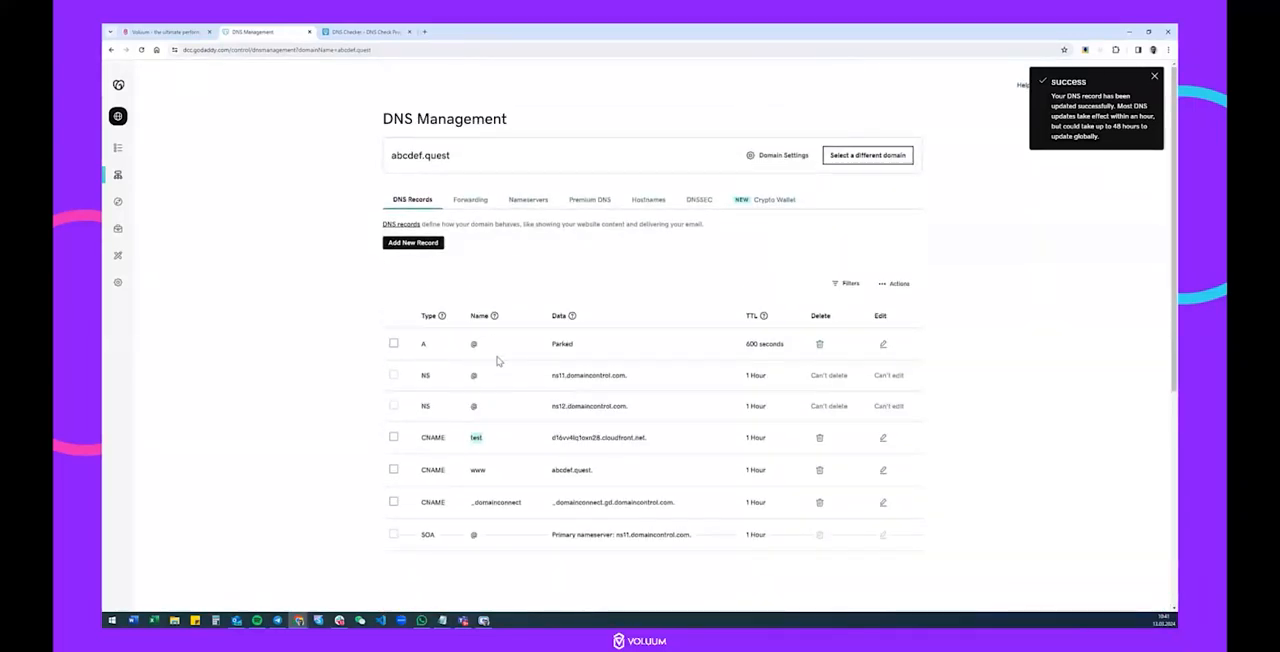
# Start another GoDaddy record, paste Voluum's certificate record name into Notepad, and copy the part ending in .test, without the main domain.
pyautogui.click(395, 246)
pyautogui.click(180, 33)
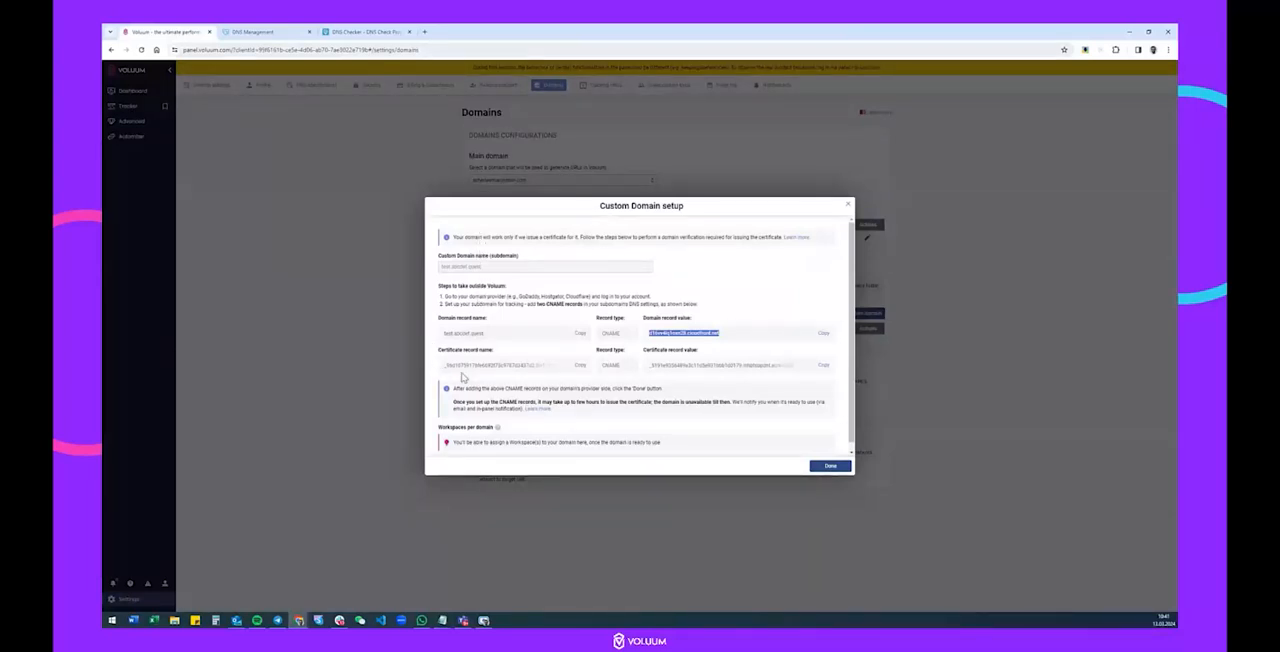
pyautogui.click(577, 366)
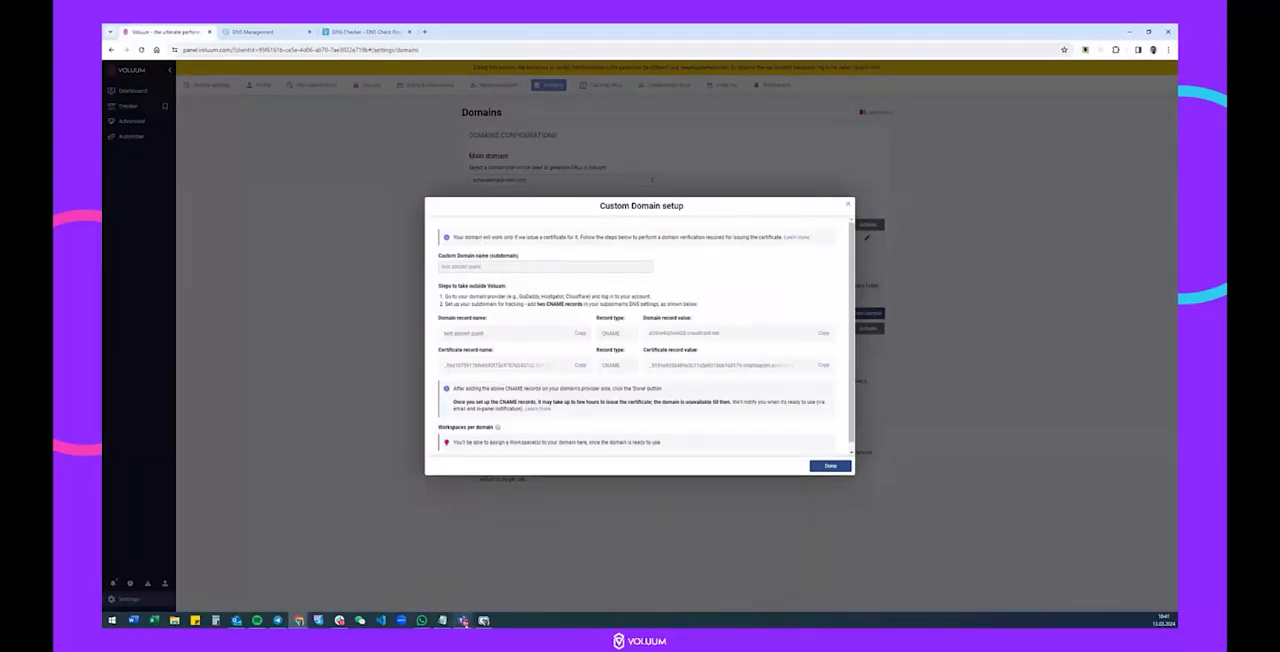
pyautogui.click(500, 595)
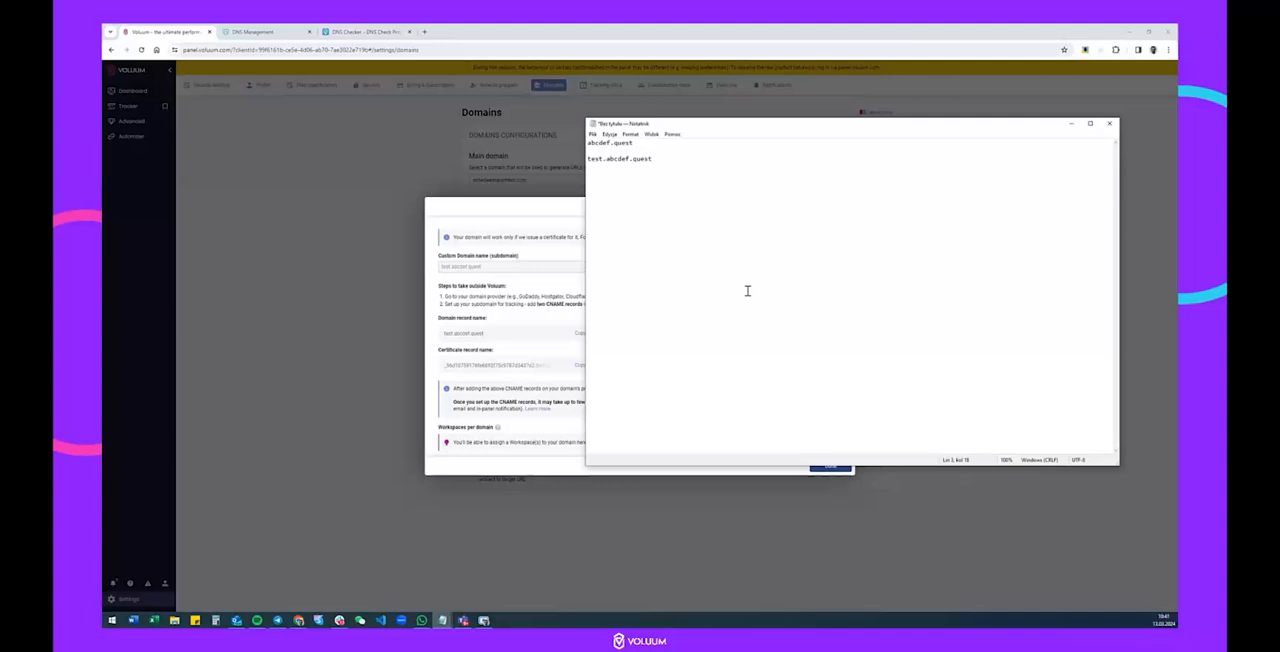
pyautogui.press('Return')
pyautogui.hotkey('ctrl', 'v')
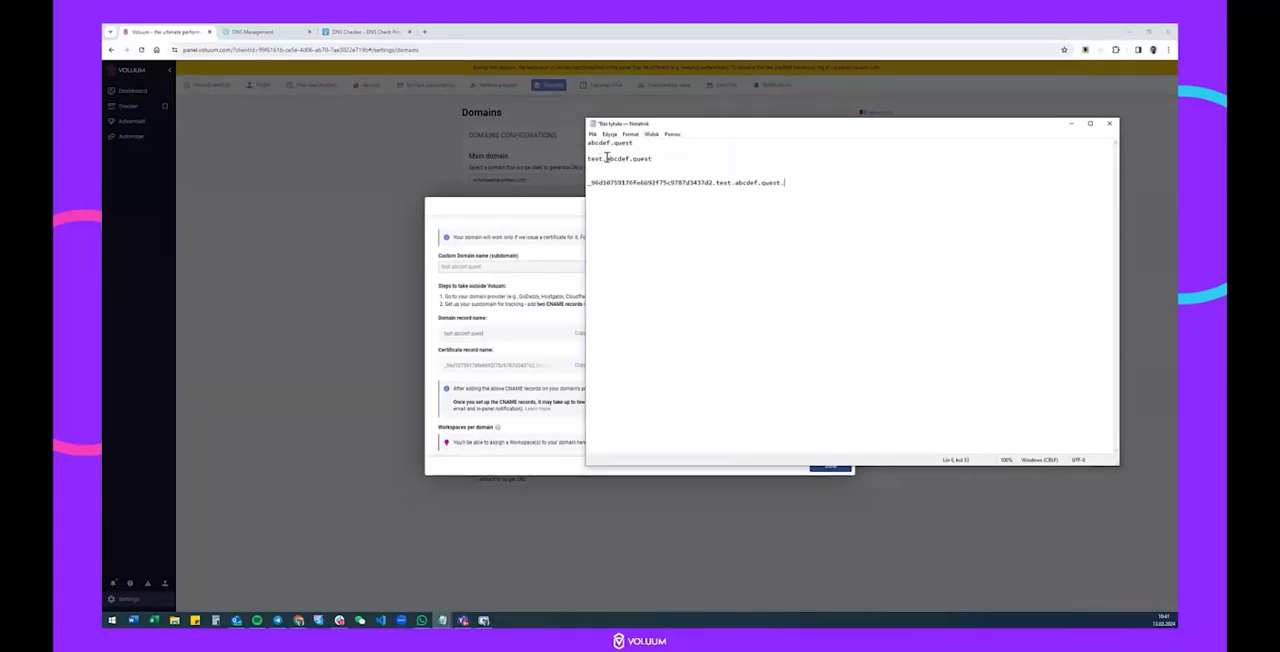
pyautogui.moveTo(617, 158)
pyautogui.mouseDown()
pyautogui.moveTo(659, 158)
pyautogui.moveTo(604, 160)
pyautogui.mouseUp()
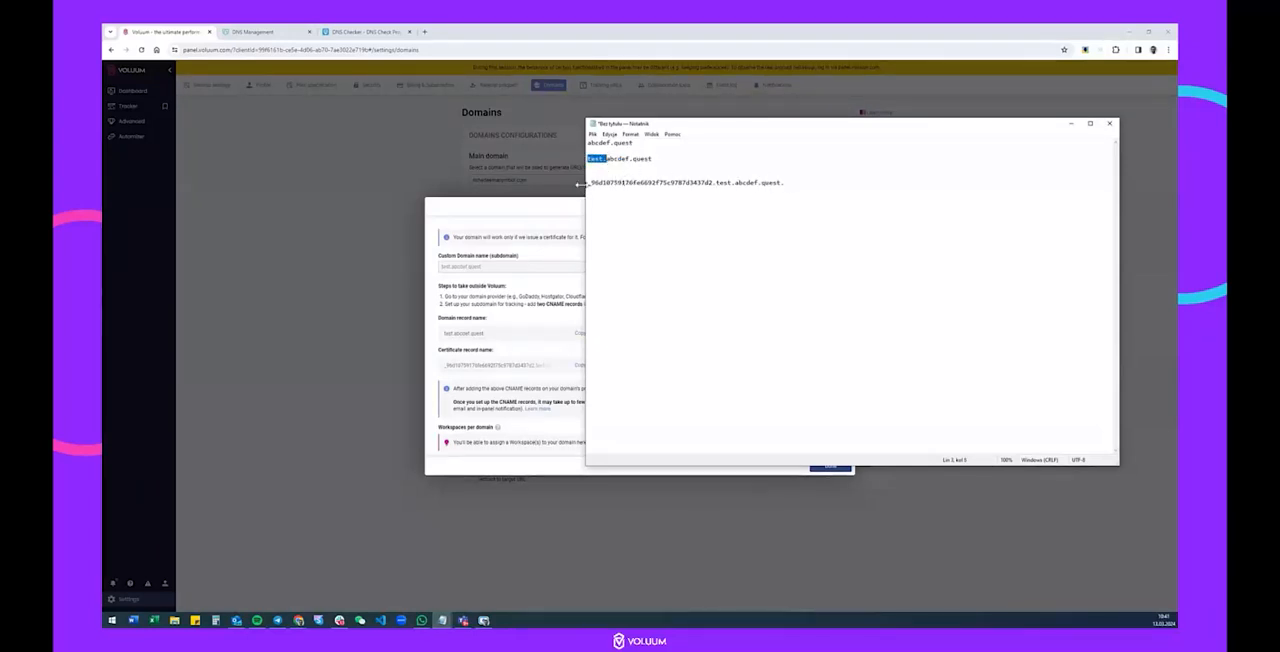
pyautogui.moveTo(588, 183); pyautogui.dragTo(731, 183)
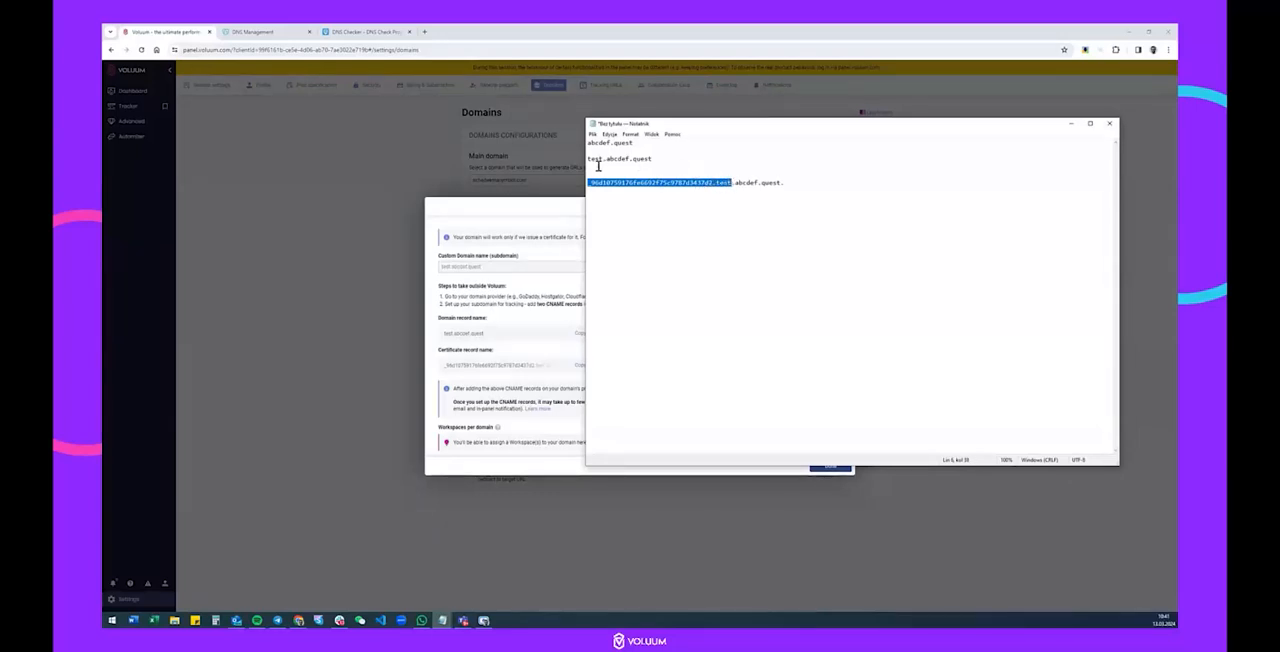
# In GoDaddy, set the new record's type to CNAME and paste the copied certificate name ending in .test as its name.
pyautogui.click(262, 31)
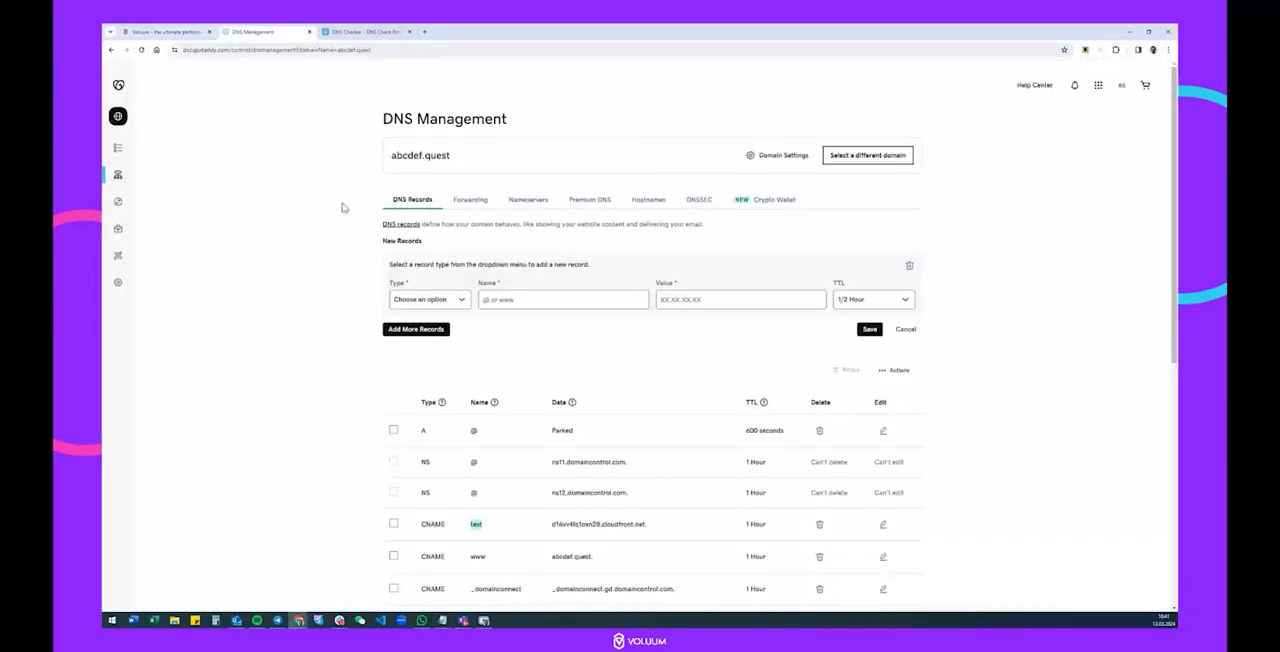
pyautogui.click(440, 303)
pyautogui.click(415, 338)
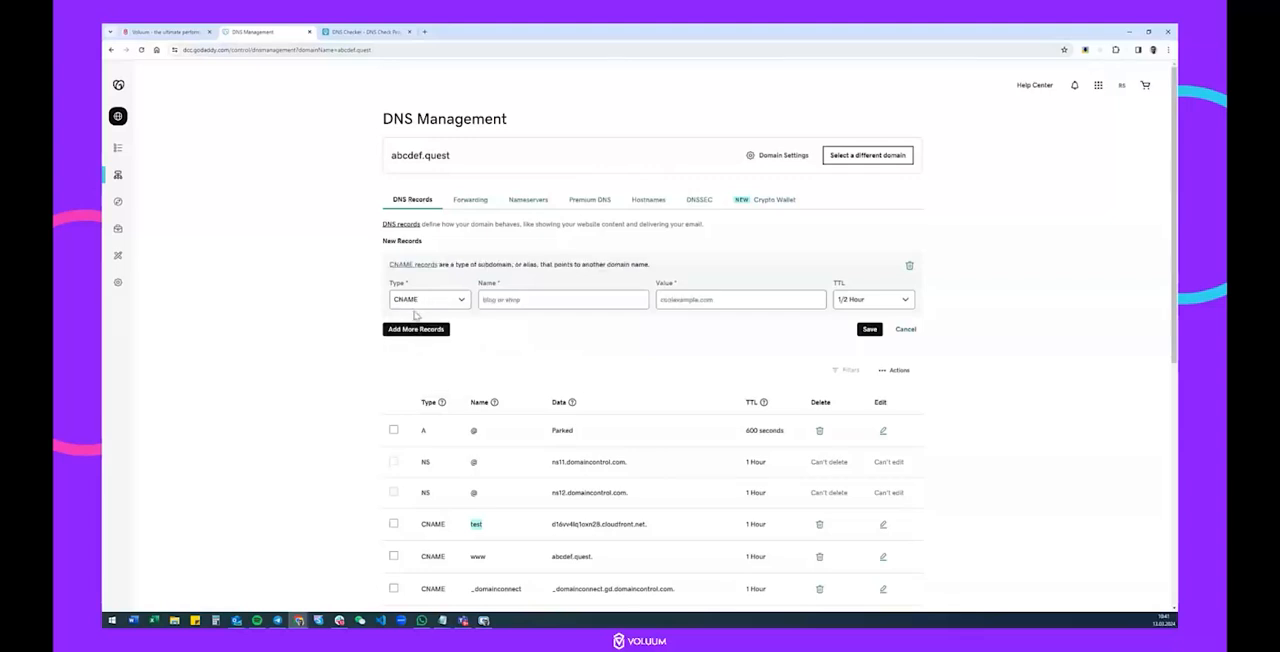
pyautogui.click(549, 298)
pyautogui.hotkey('ctrl', 'v')
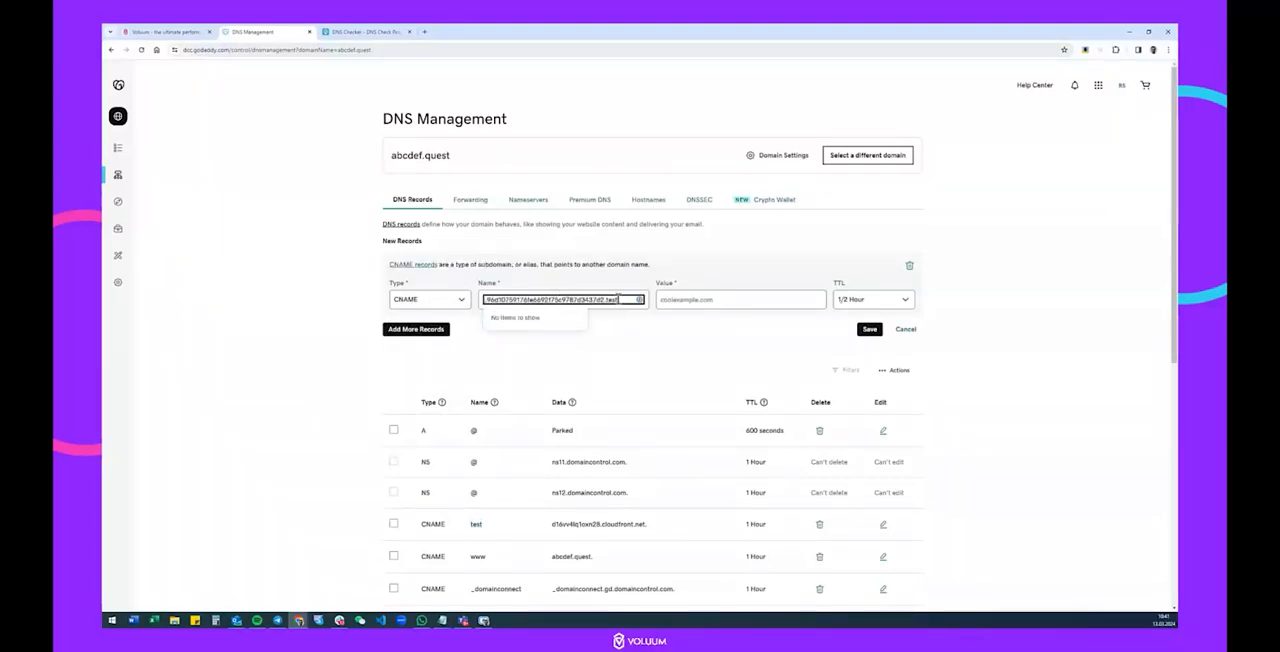
# Copy the certificate record value from Voluum into the value of GoDaddy's new CNAME record.
pyautogui.click(712, 299)
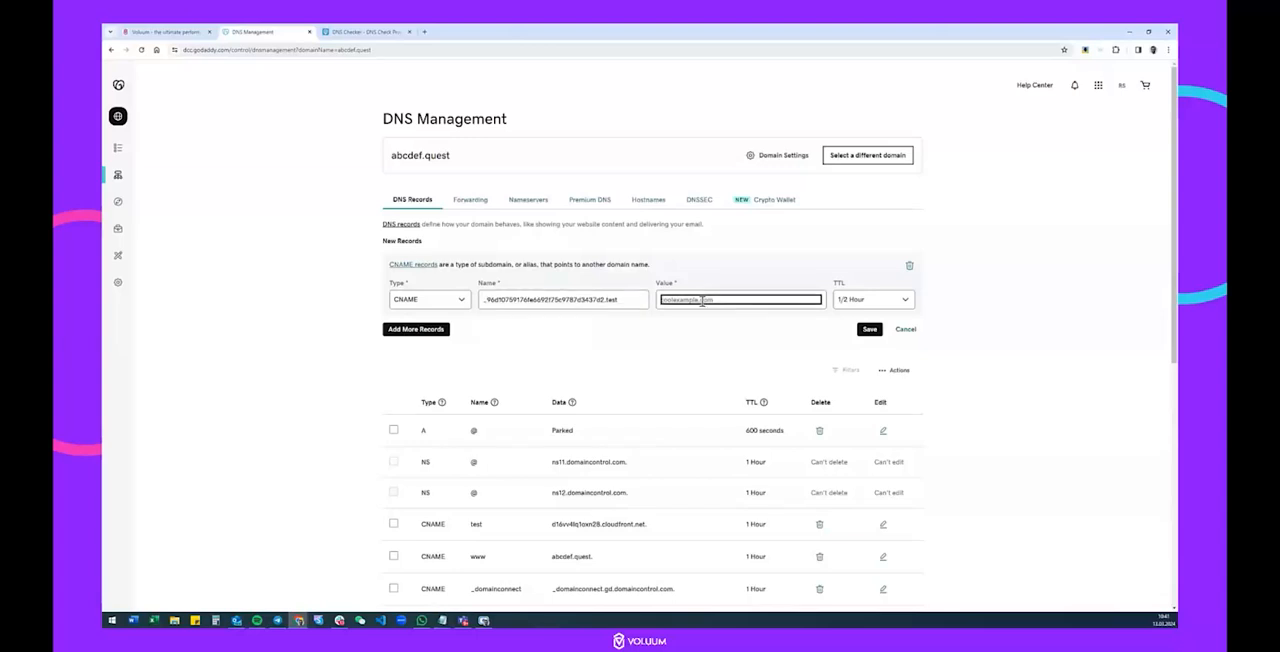
pyautogui.click(165, 31)
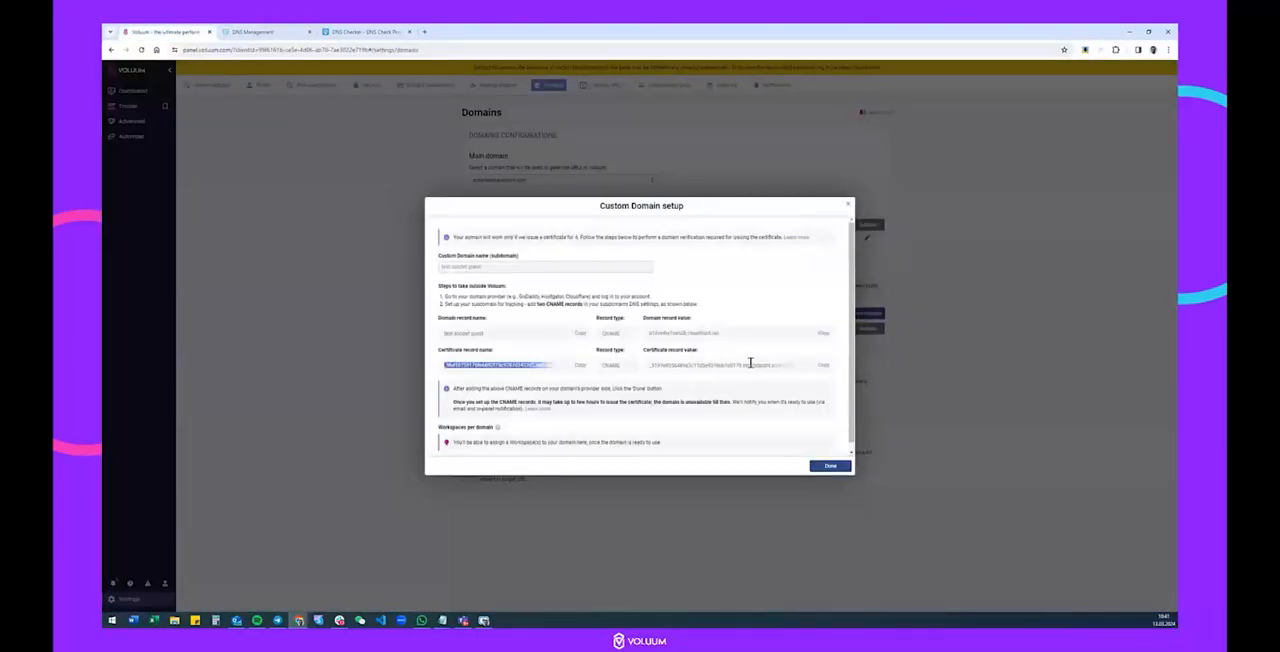
pyautogui.click(823, 365)
pyautogui.click(255, 31)
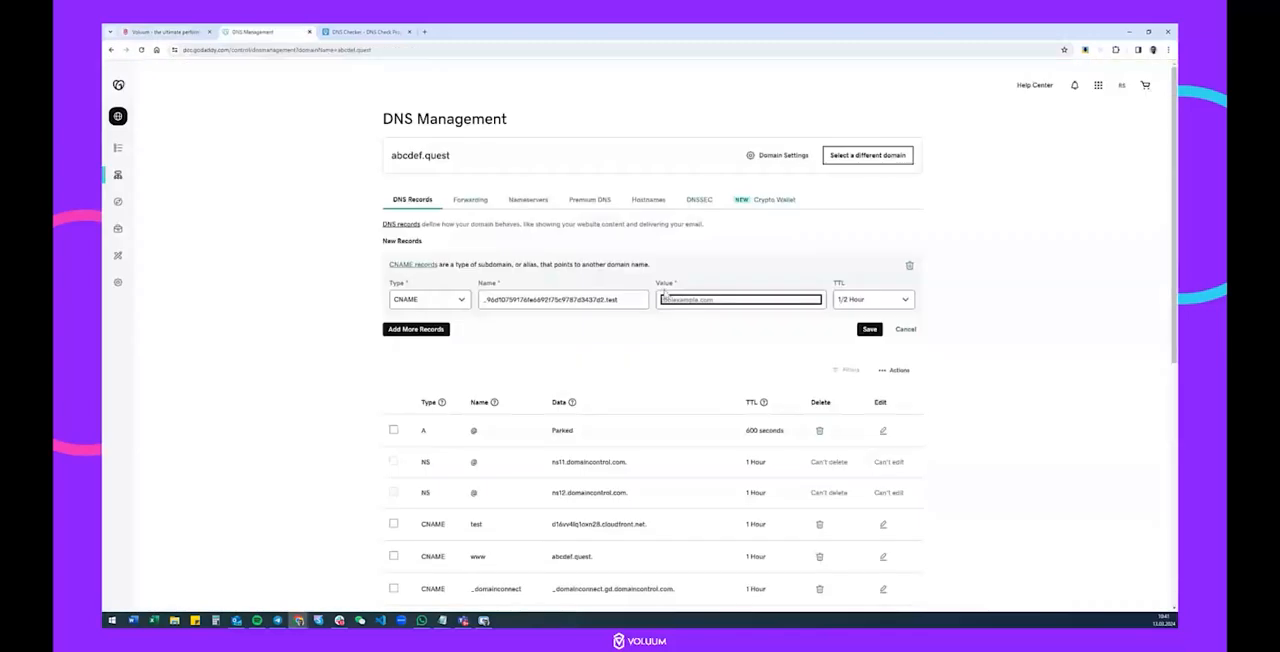
pyautogui.hotkey('ctrl', 'v')
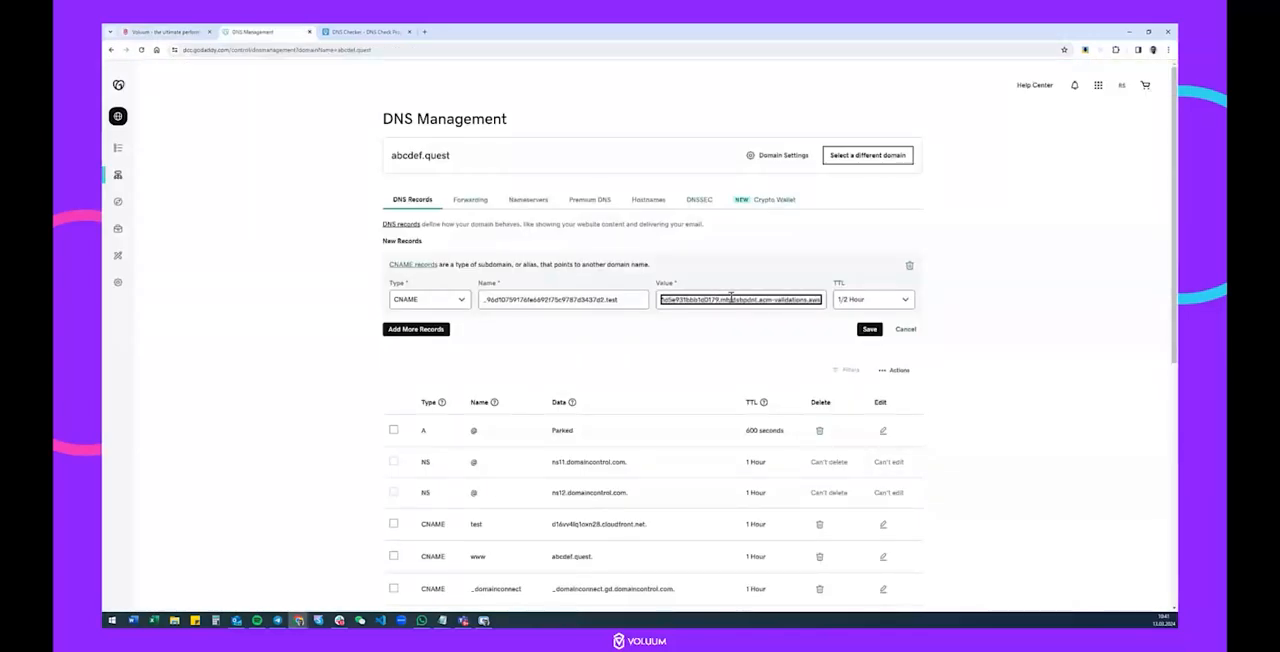
# Set the certificate record's TTL to 1/2 Hour, save it, and check its entry in the DNS records list.
pyautogui.click(872, 302)
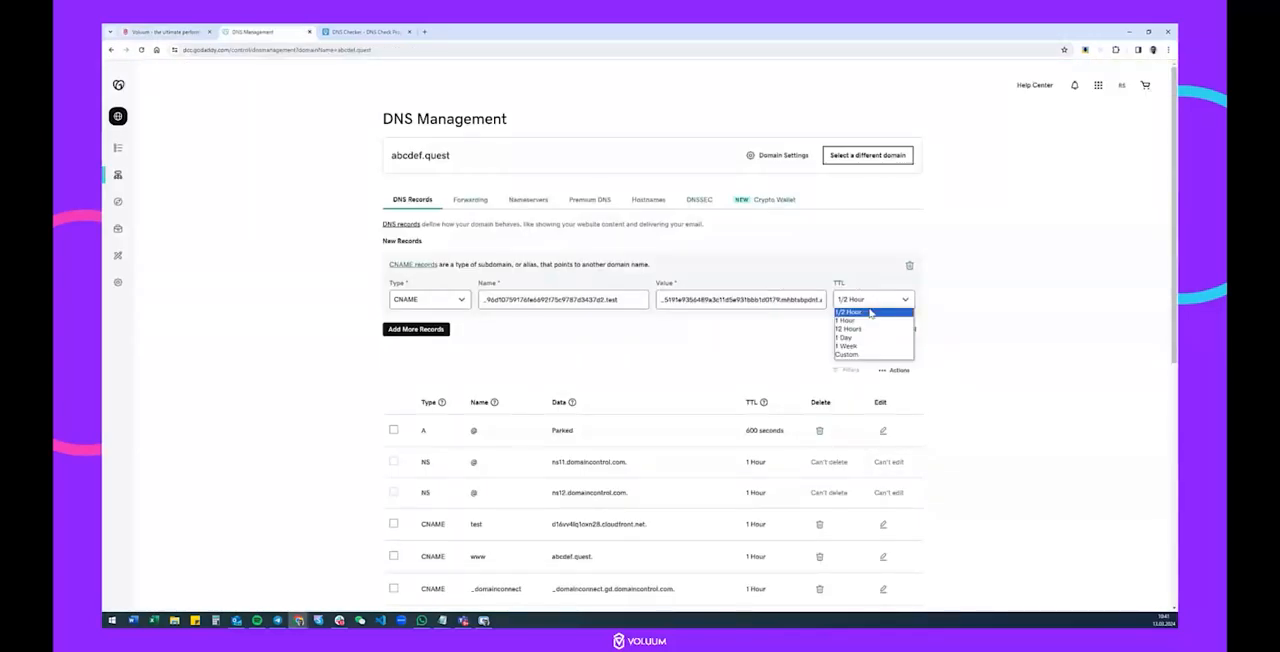
pyautogui.click(856, 312)
pyautogui.click(869, 329)
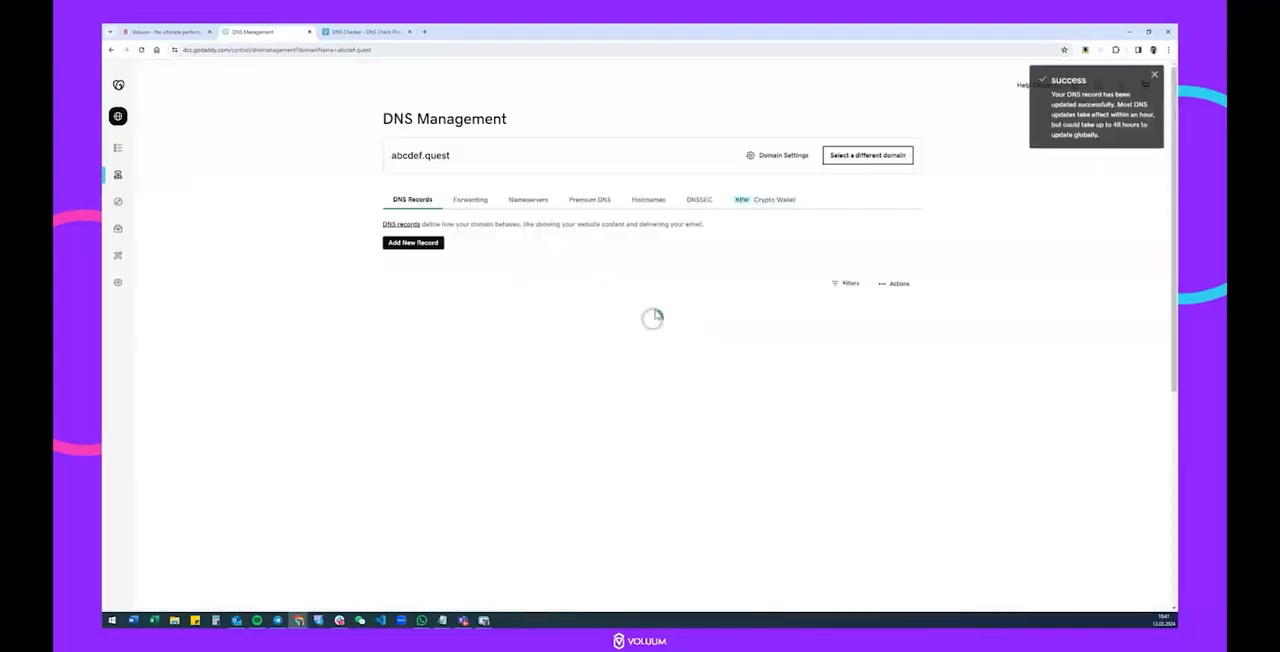
pyautogui.scroll(-4, 652, 259)
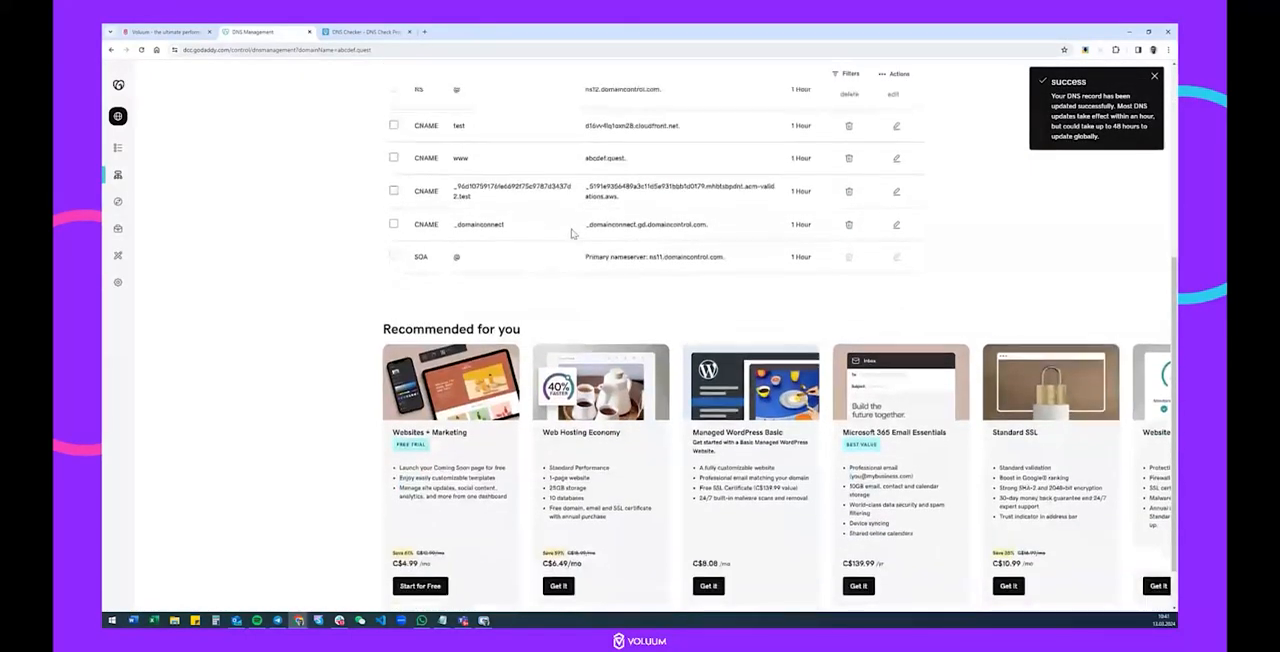
pyautogui.scroll(2, 508, 238)
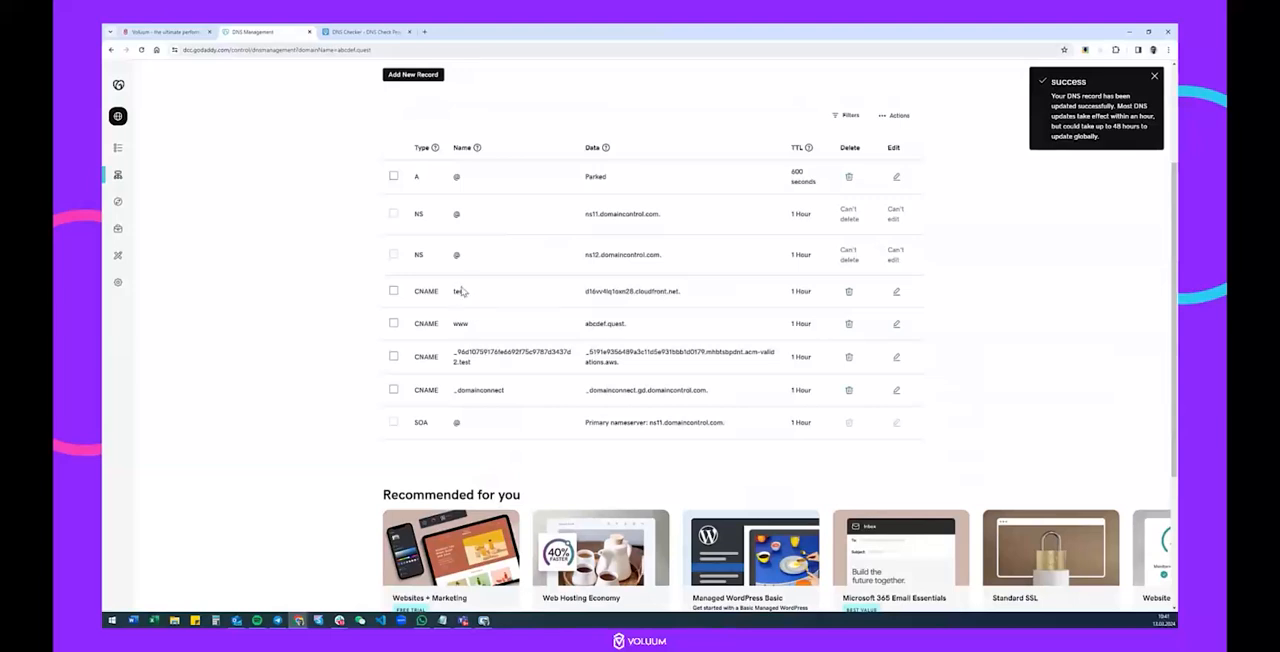
pyautogui.moveTo(453, 351); pyautogui.dragTo(566, 368)
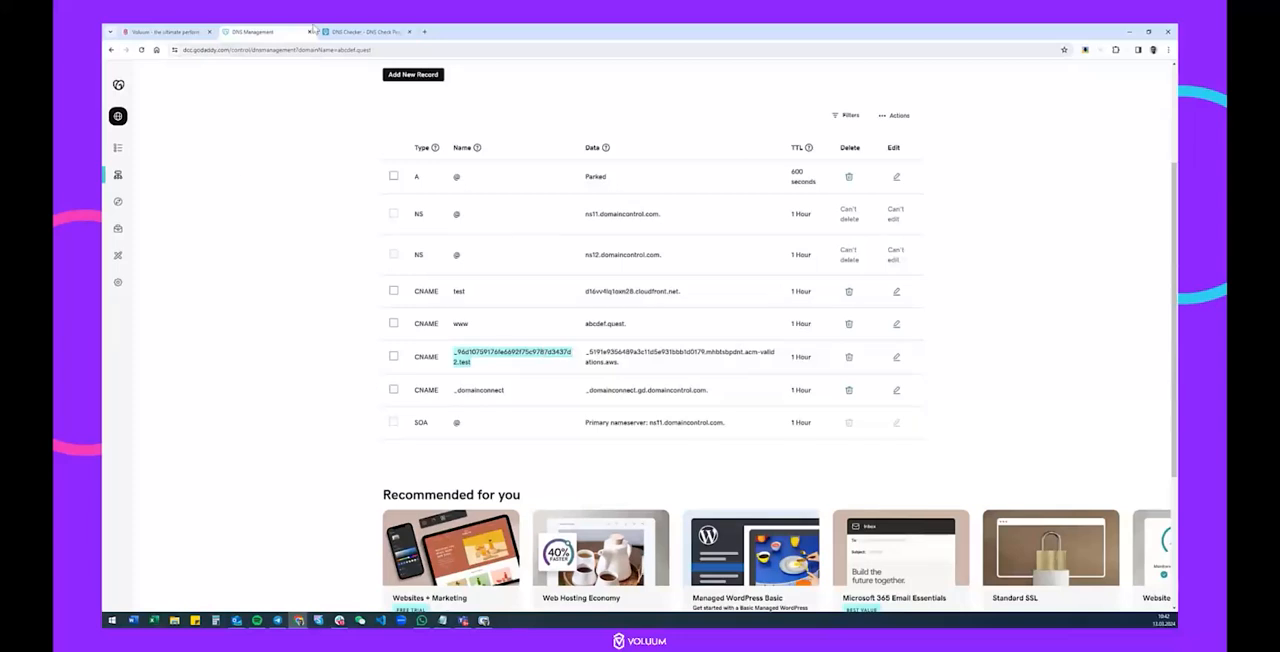
# Finish the custom domain setup in Voluum and check the certificate status of test.abcdef.quest.
pyautogui.click(172, 31)
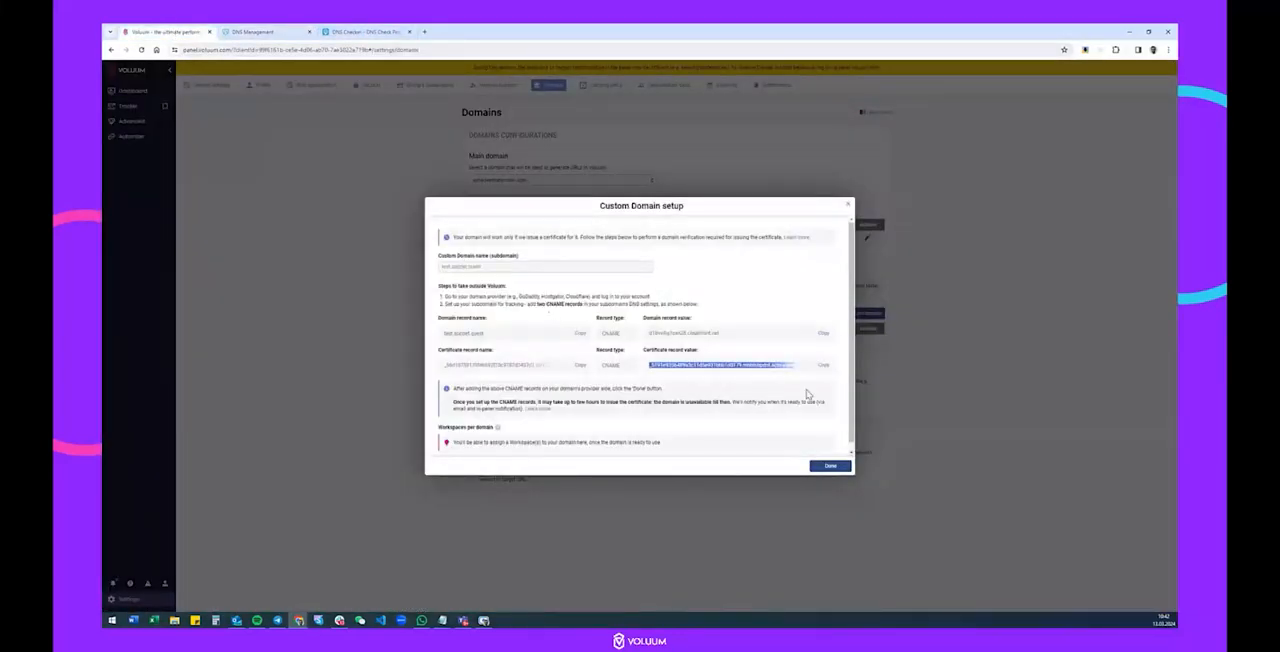
pyautogui.click(830, 466)
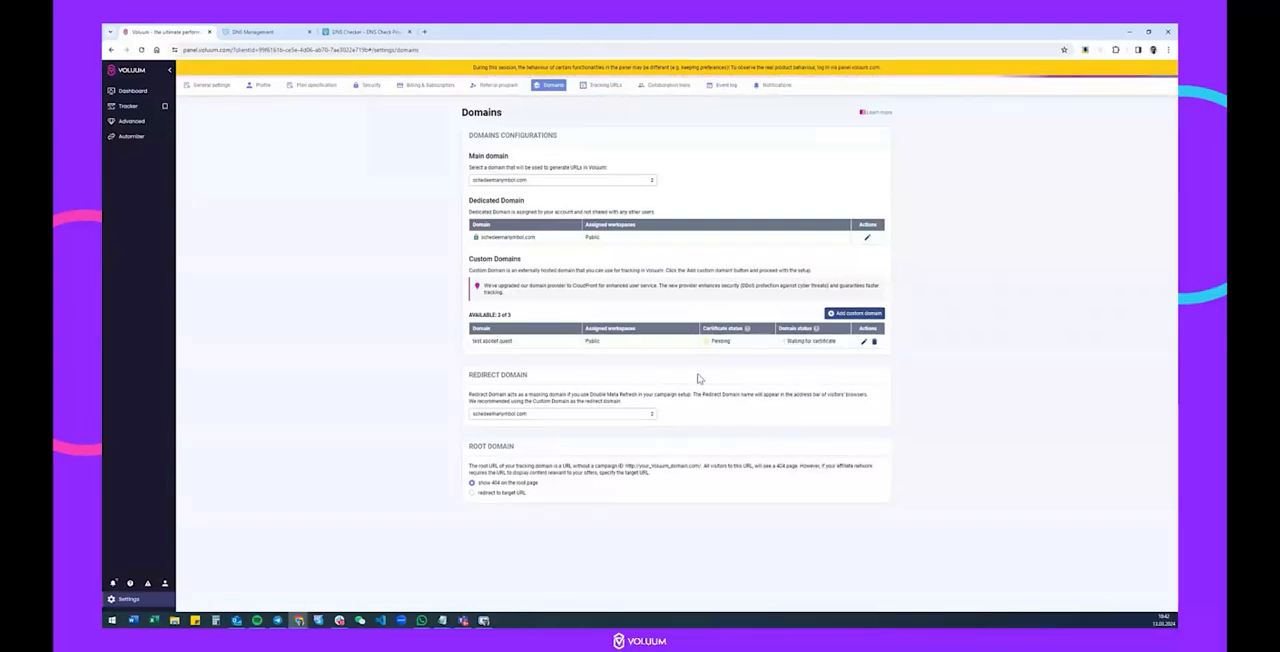
pyautogui.moveTo(718, 344)
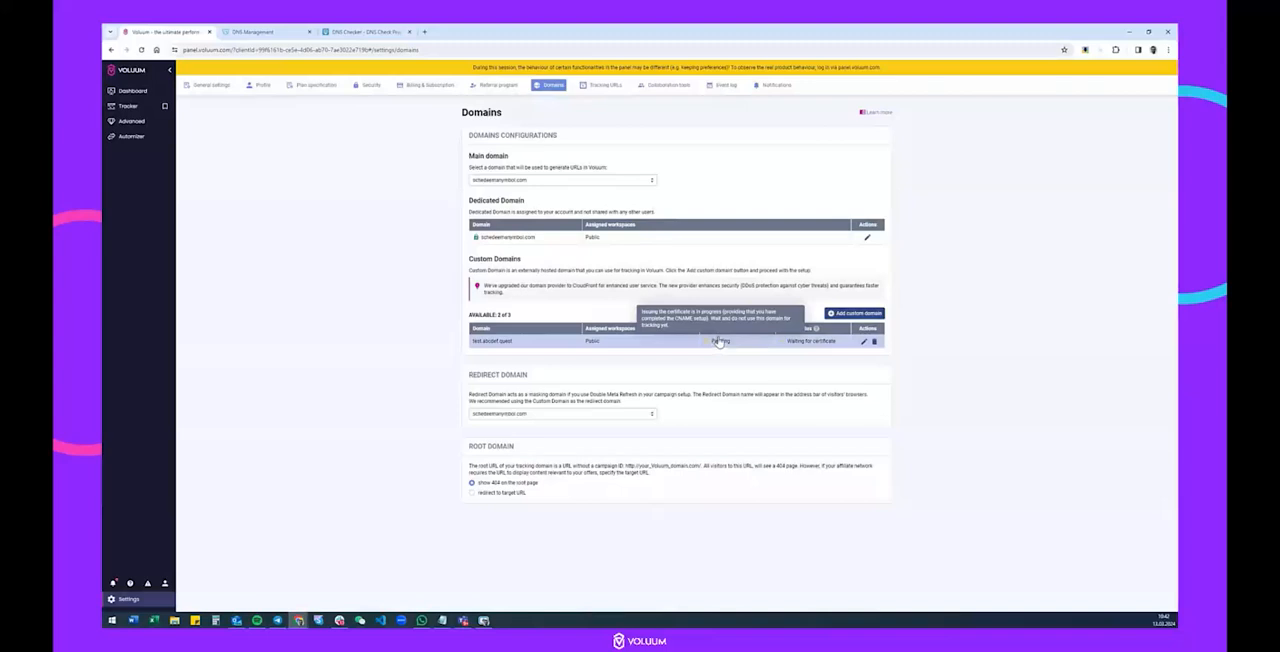
# Copy the domain record name from Voluum's test.abcdef.quest setup and check its CNAME propagation in DNS Checker.
pyautogui.click(863, 341)
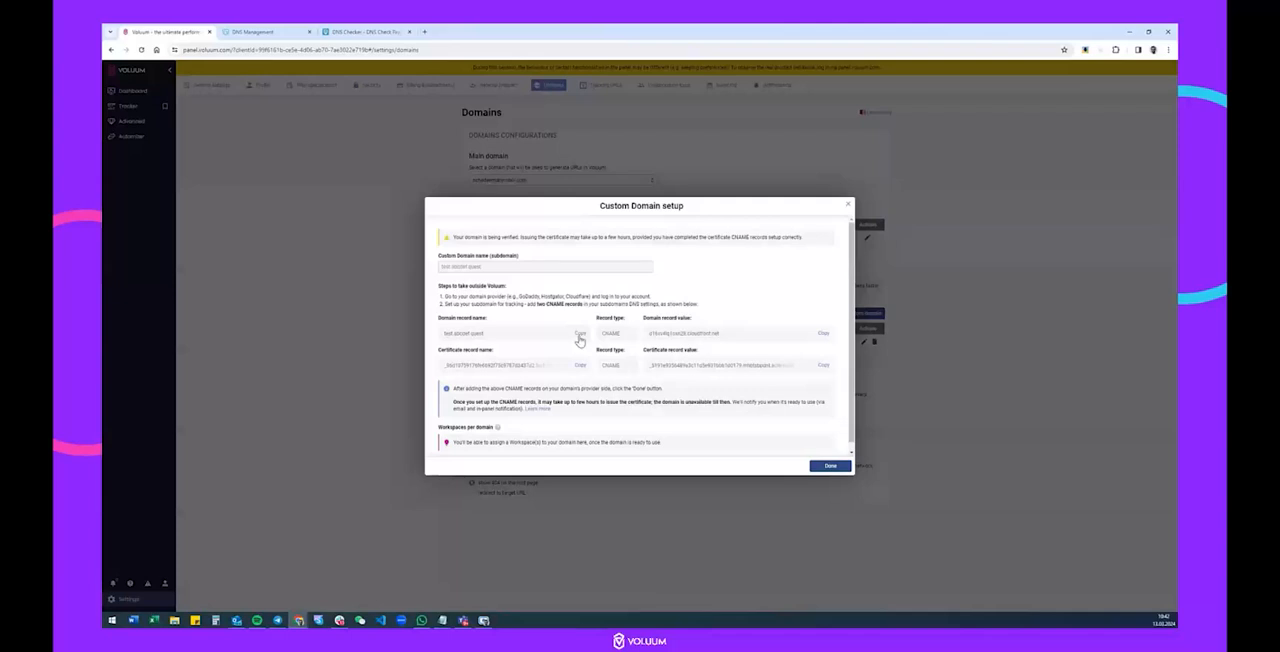
pyautogui.click(366, 32)
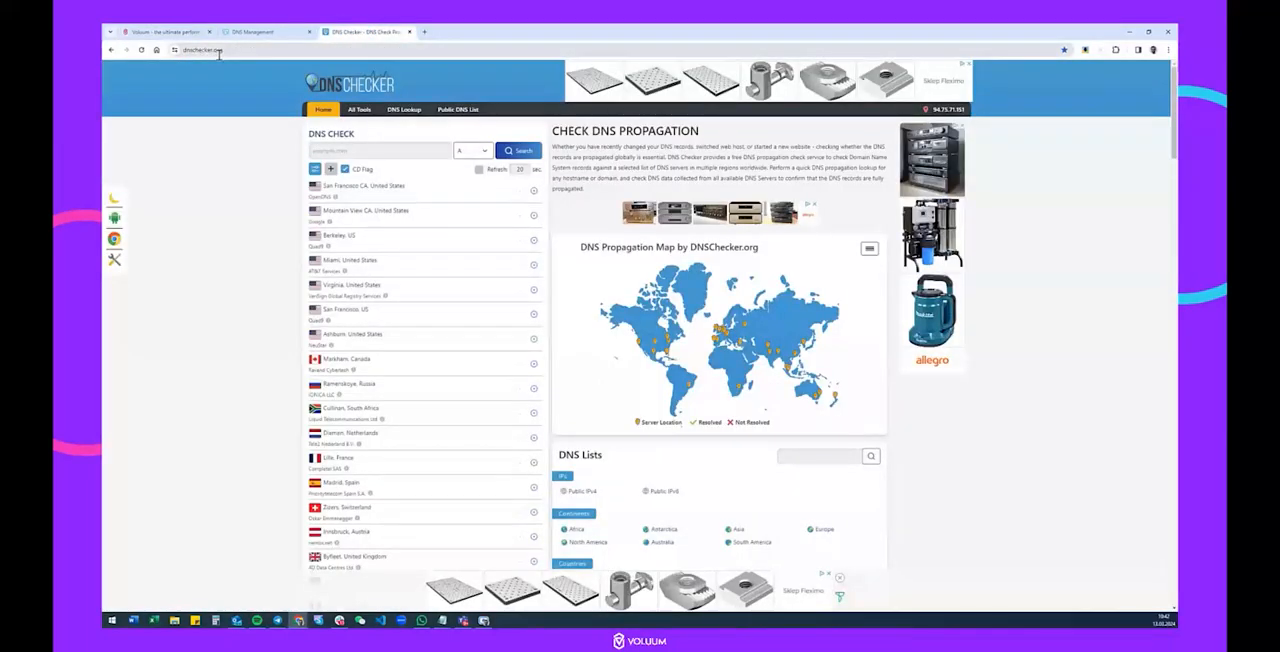
pyautogui.click(337, 150)
pyautogui.hotkey('ctrl', 'v')
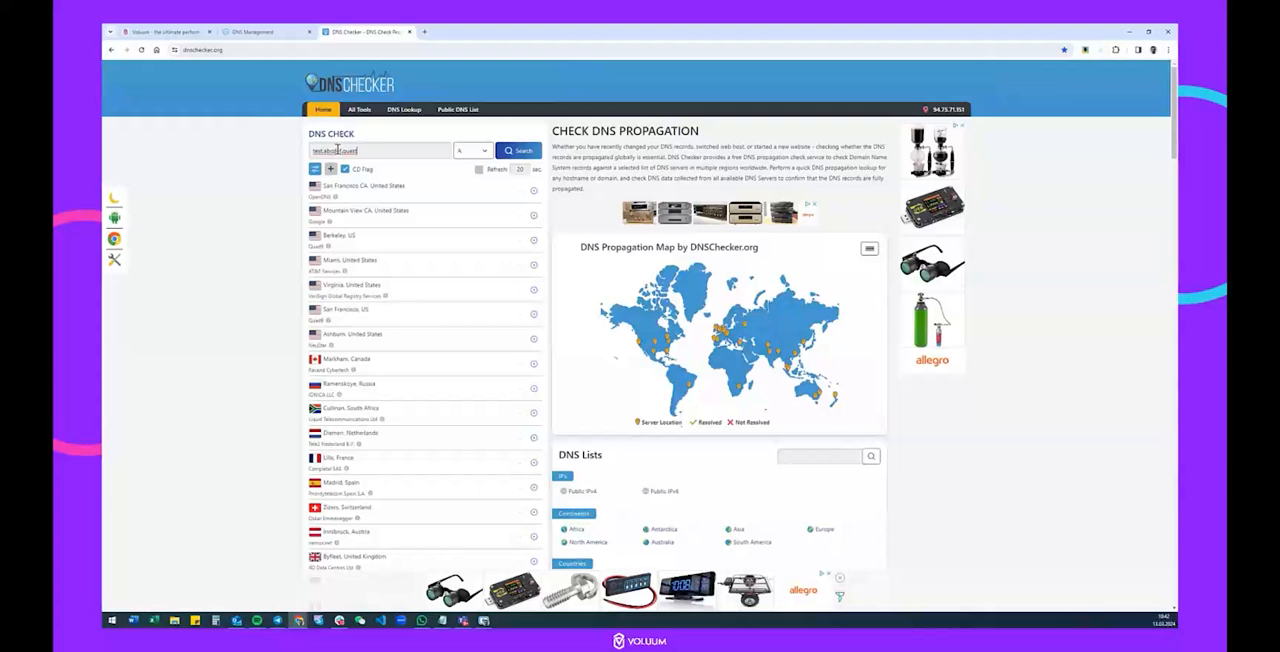
pyautogui.click(484, 152)
pyautogui.click(478, 183)
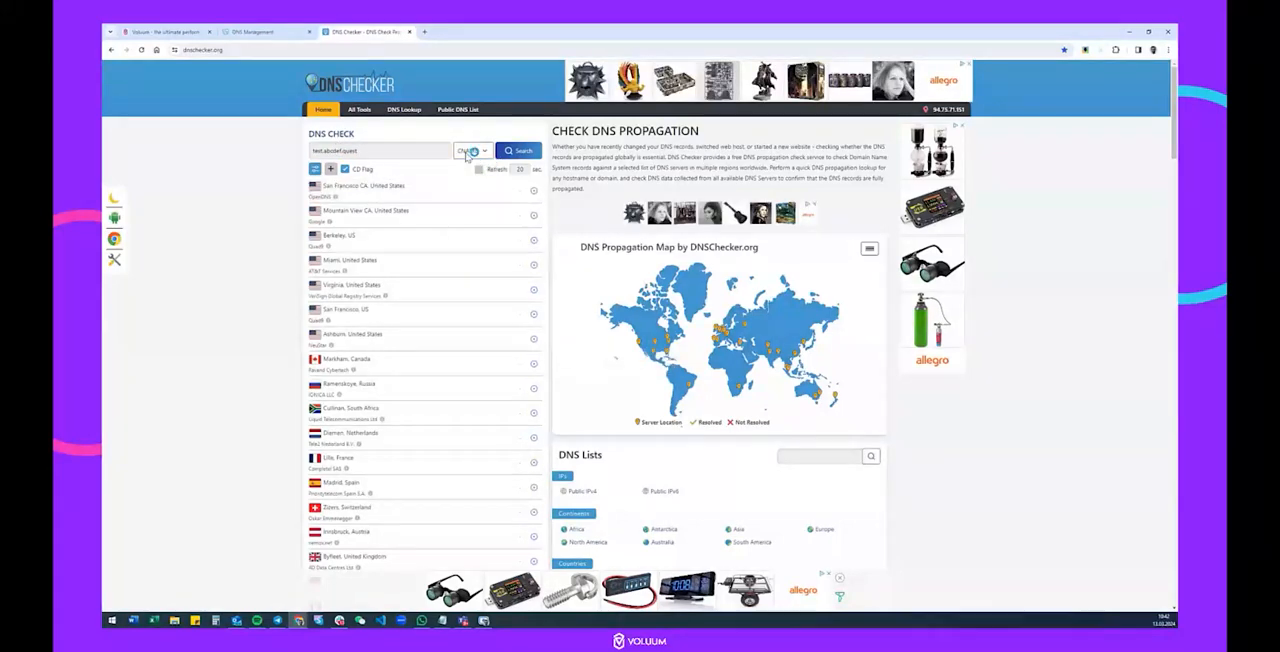
pyautogui.click(521, 156)
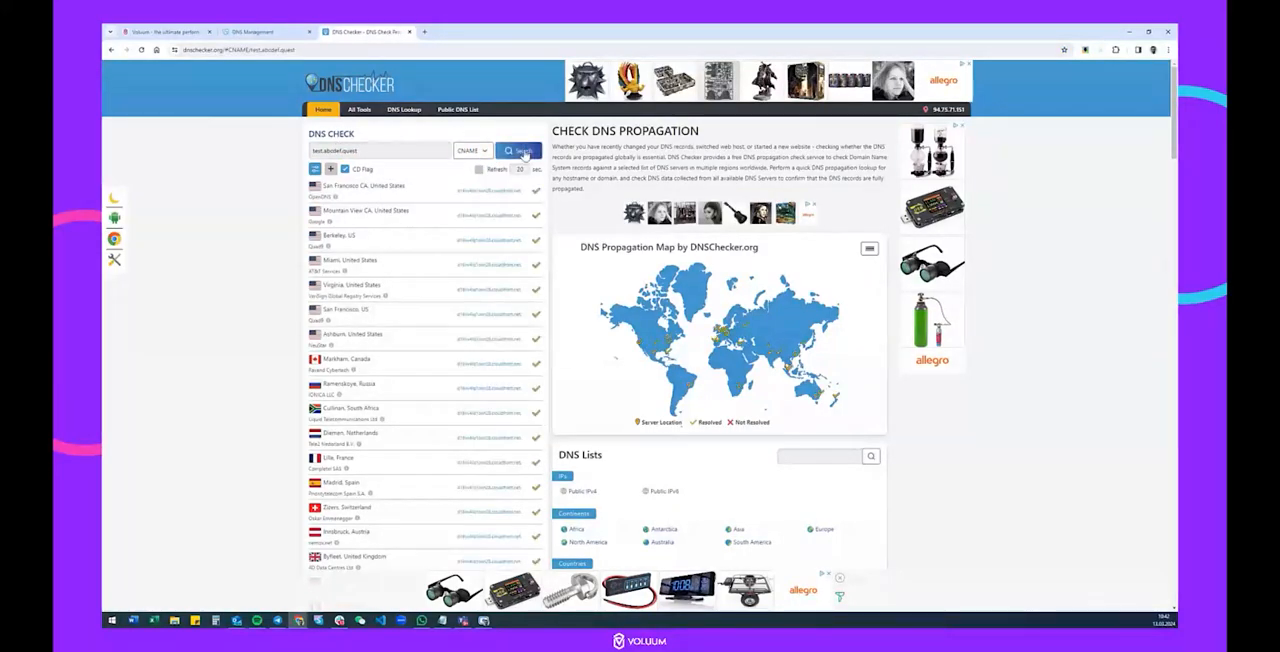
pyautogui.hotkey('ctrl', '+')
pyautogui.hotkey('ctrl', '+')
pyautogui.hotkey('ctrl', '+')
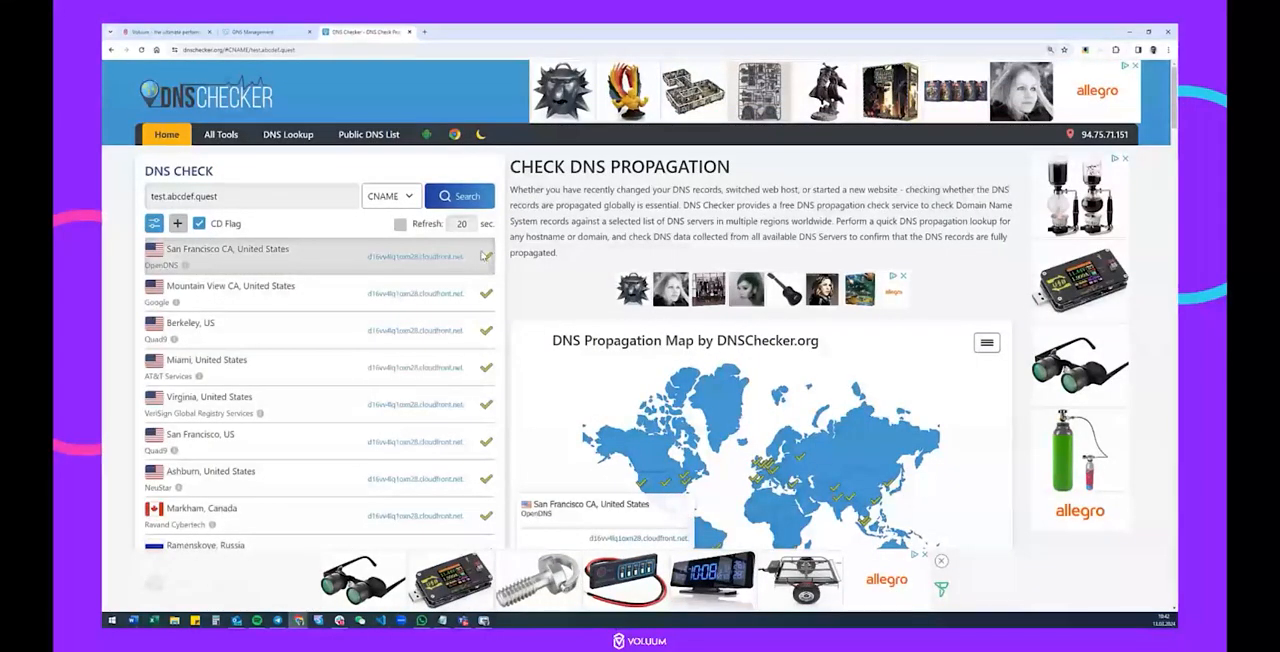
pyautogui.hotkey('ctrl', '-')
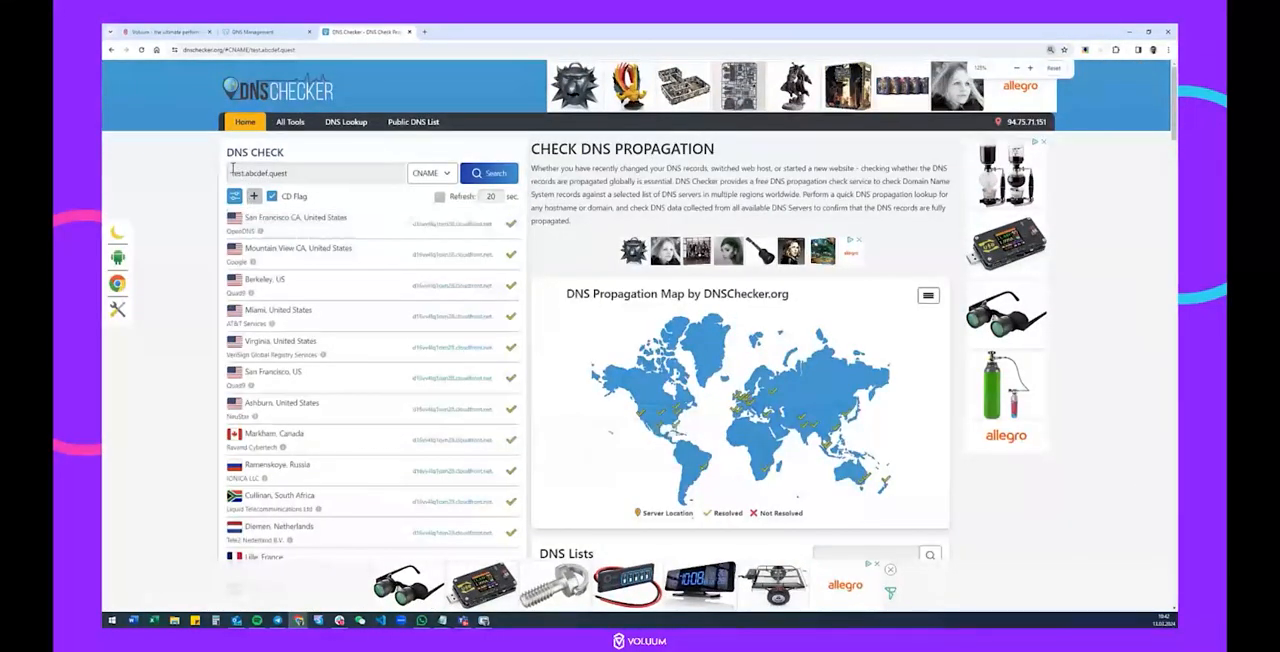
pyautogui.moveTo(237, 173); pyautogui.dragTo(337, 172)
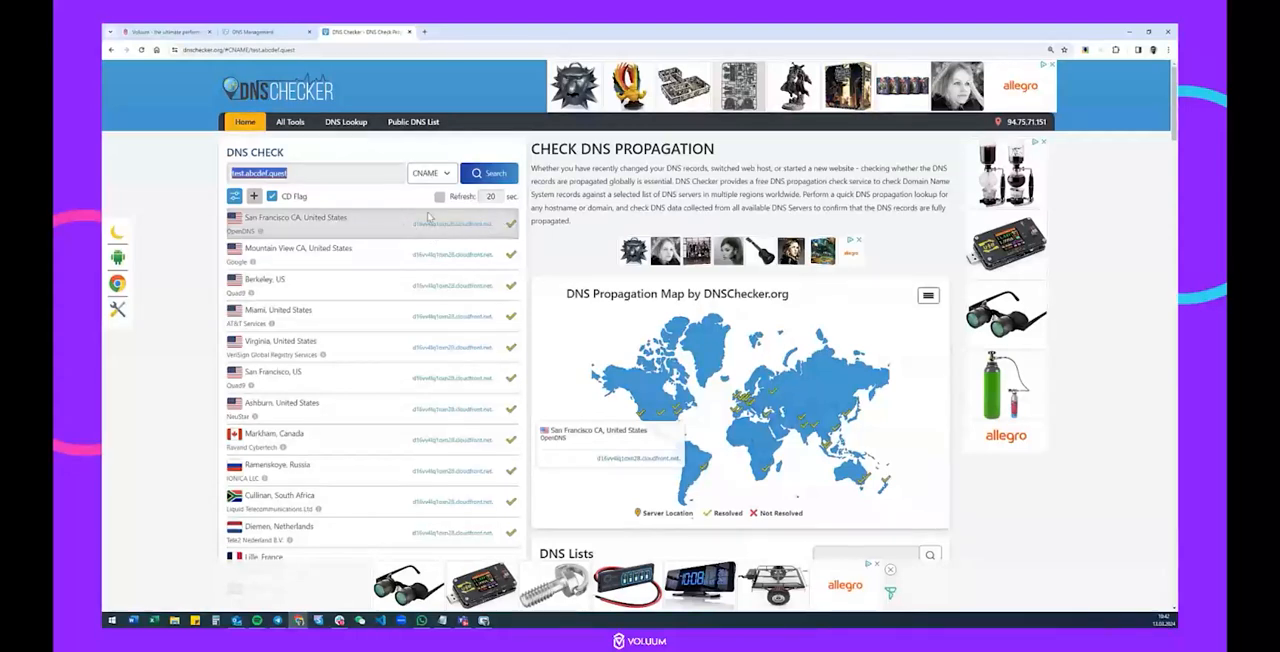
# Copy the certificate record name from Voluum into DNS Checker and examine its CNAME propagation across the listed servers.
pyautogui.click(165, 31)
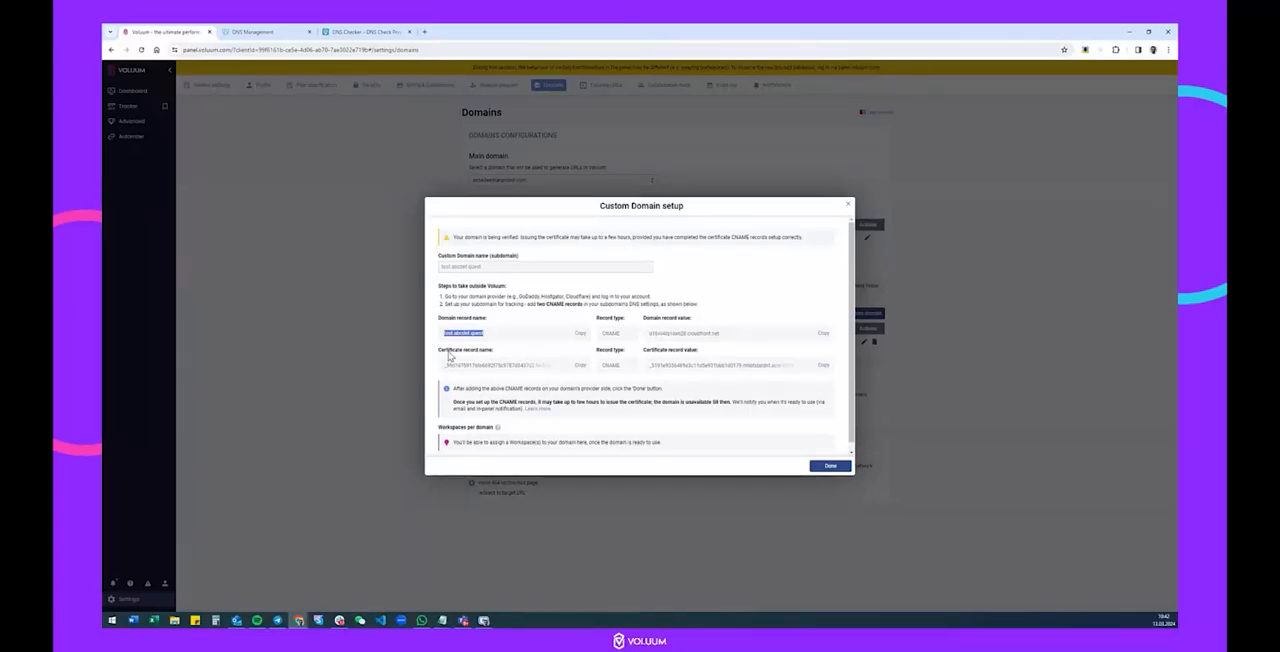
pyautogui.click(580, 365)
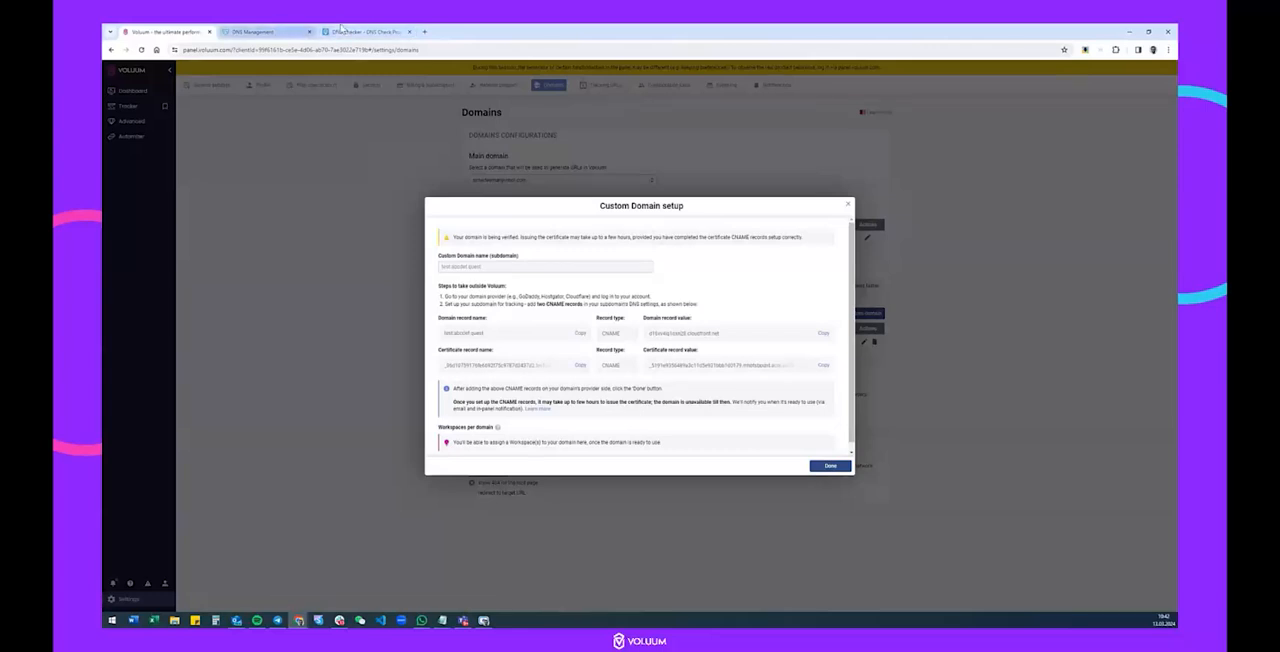
pyautogui.click(360, 31)
pyautogui.moveTo(339, 172); pyautogui.dragTo(171, 175)
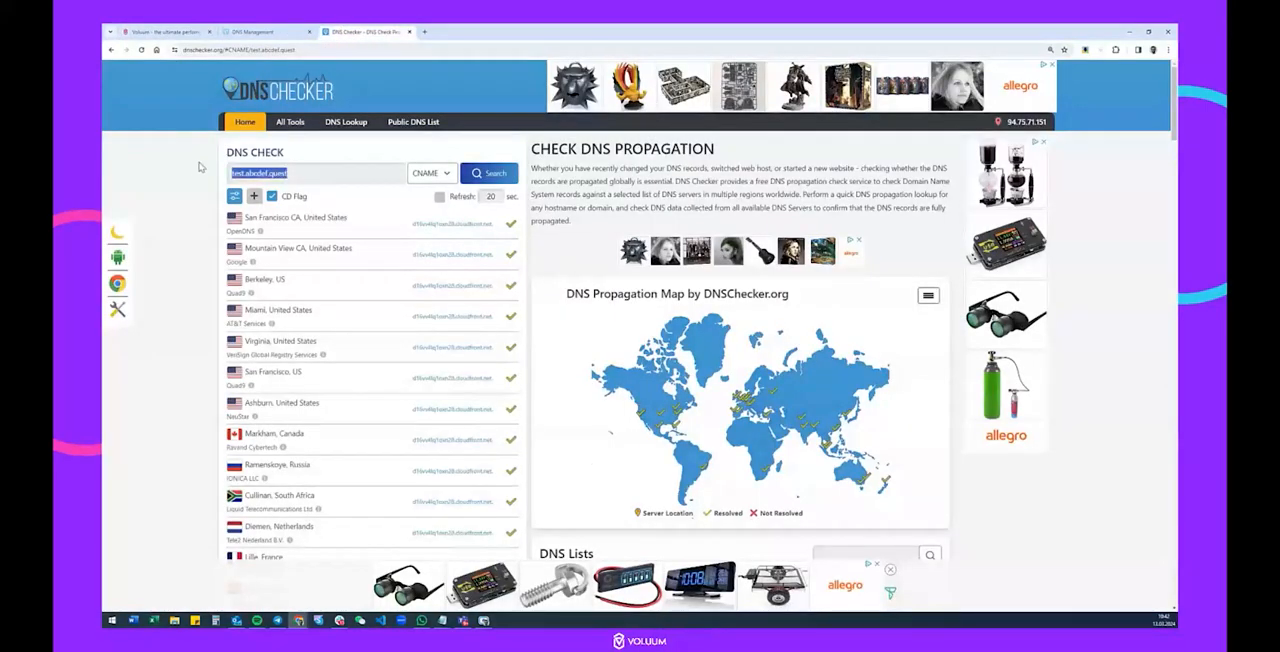
pyautogui.hotkey('ctrl', 'v')
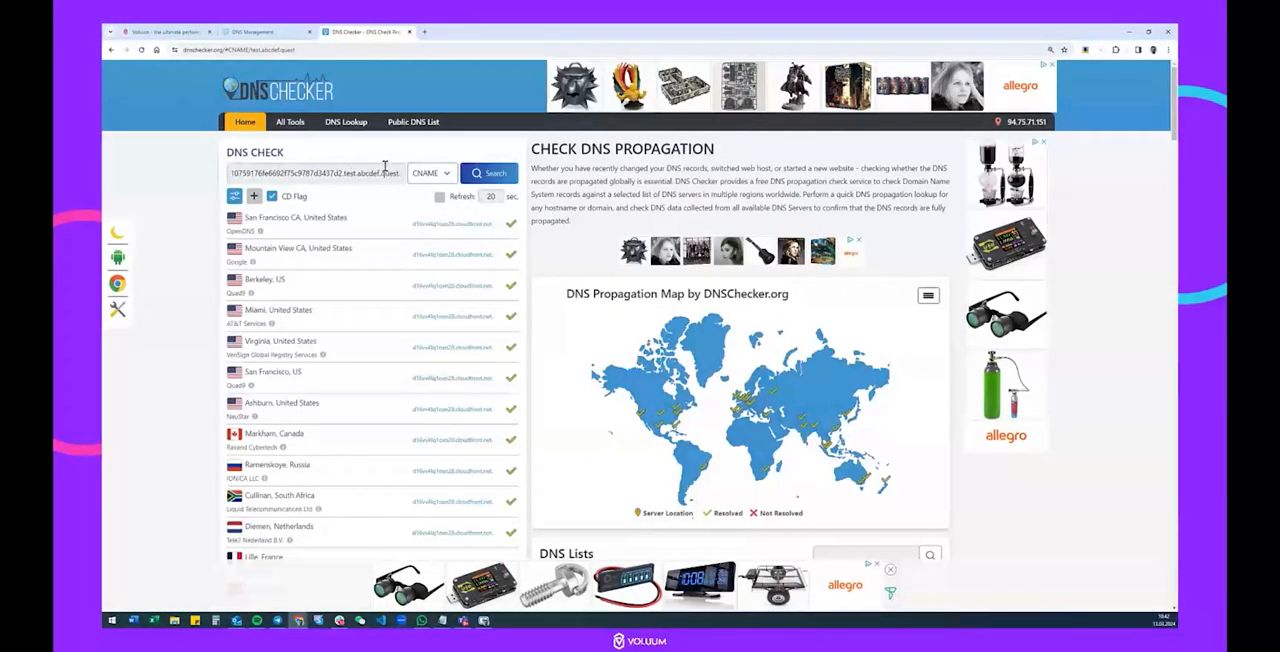
pyautogui.click(490, 176)
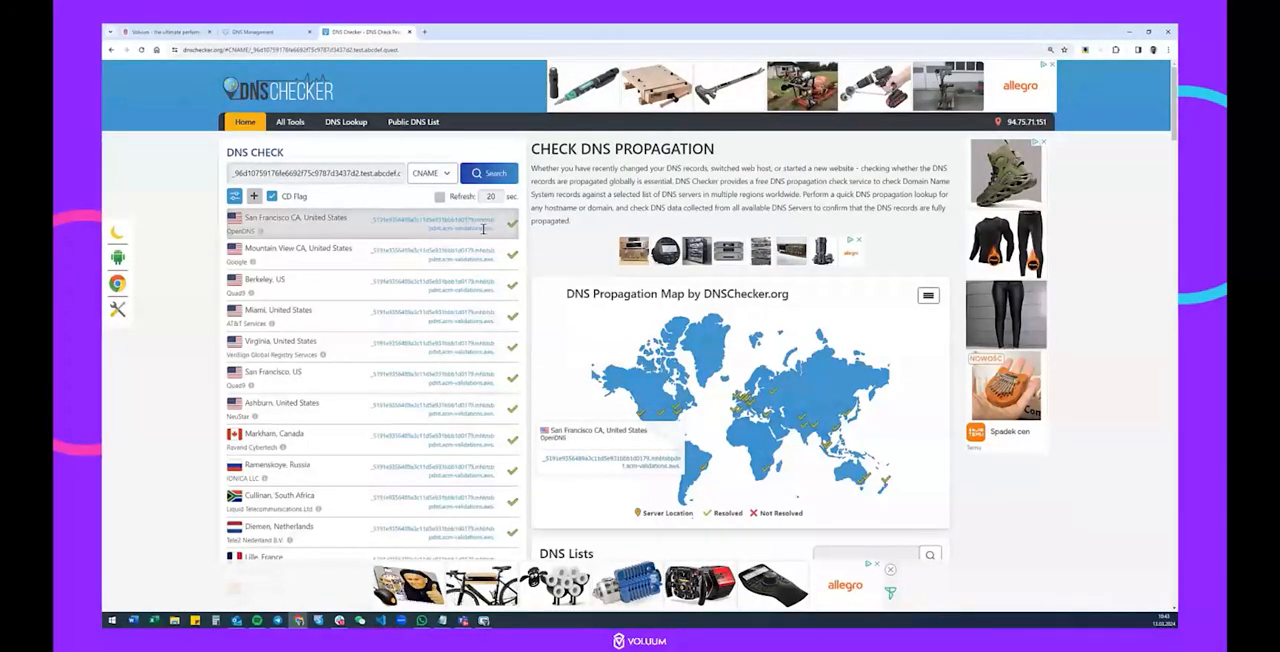
pyautogui.scroll(-5, 487, 228)
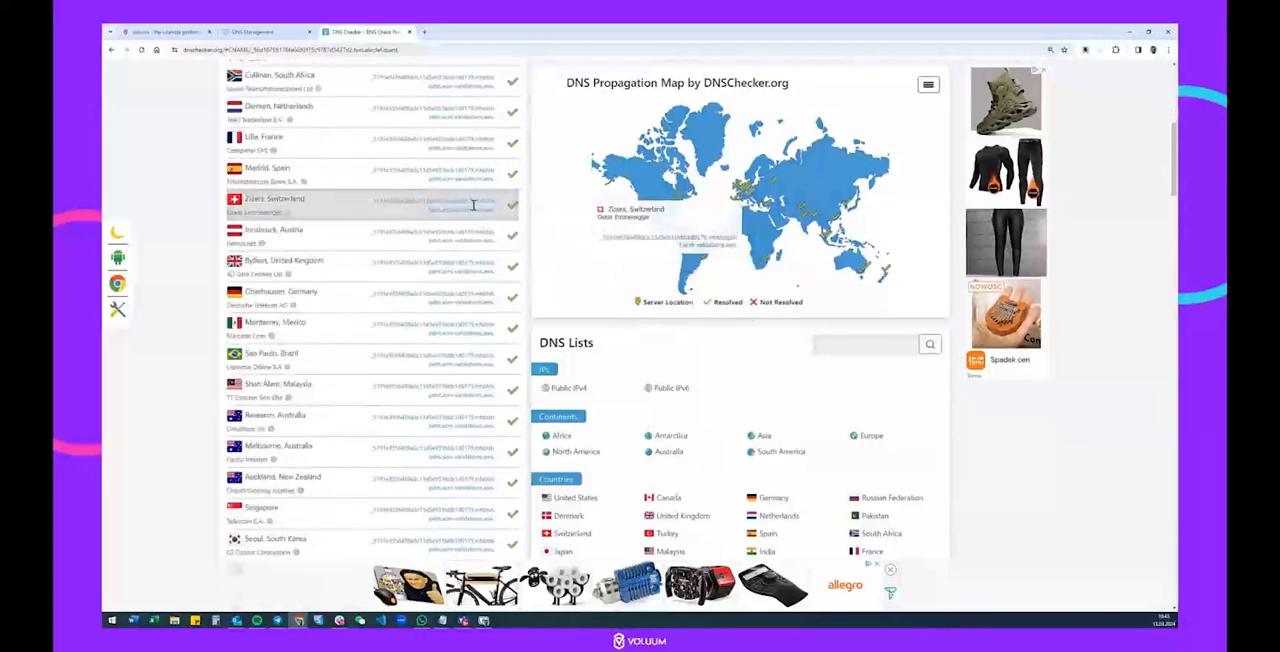
pyautogui.scroll(6, 471, 216)
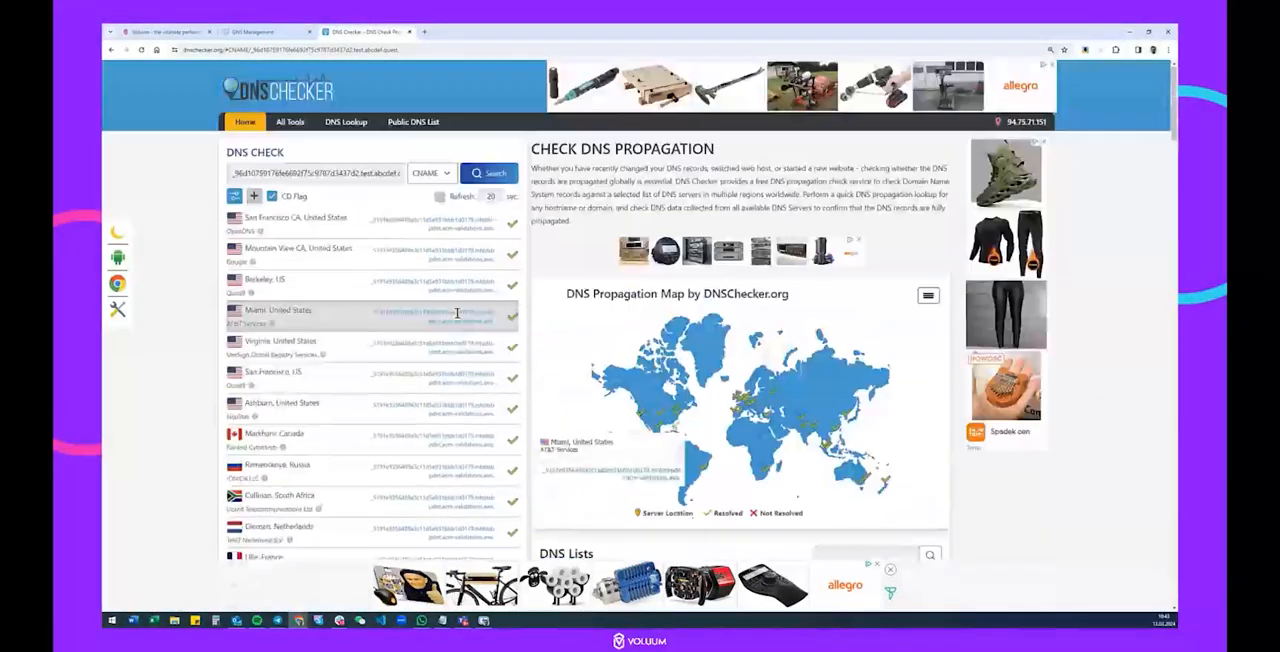
# Close the setup in Voluum, reload the Domains page, and check test.abcdef.quest's certificate and domain status alongside its GoDaddy records.
pyautogui.click(200, 28)
pyautogui.click(830, 464)
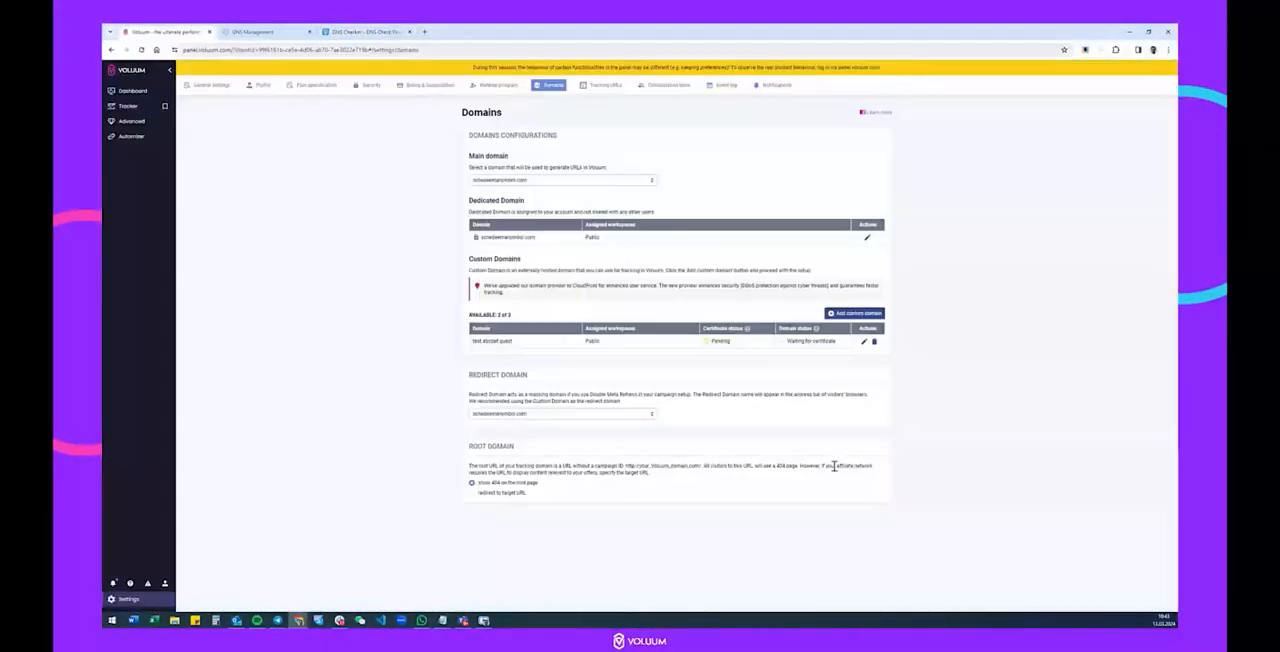
pyautogui.press('F5')
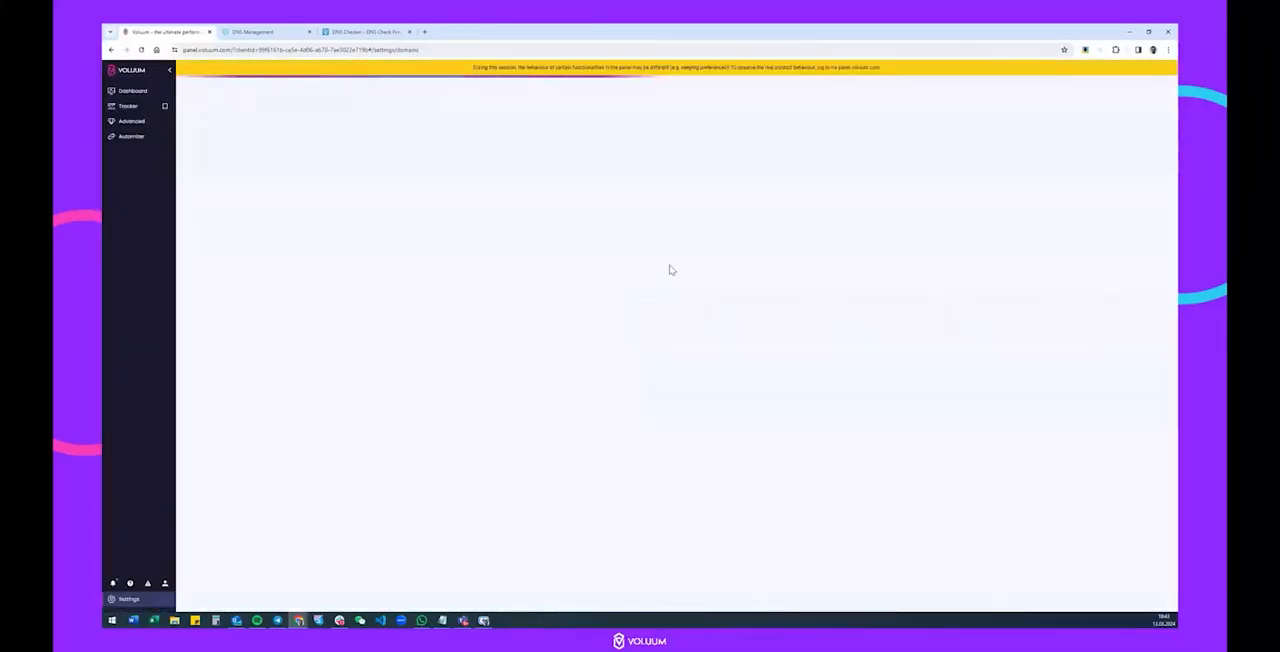
pyautogui.moveTo(714, 343)
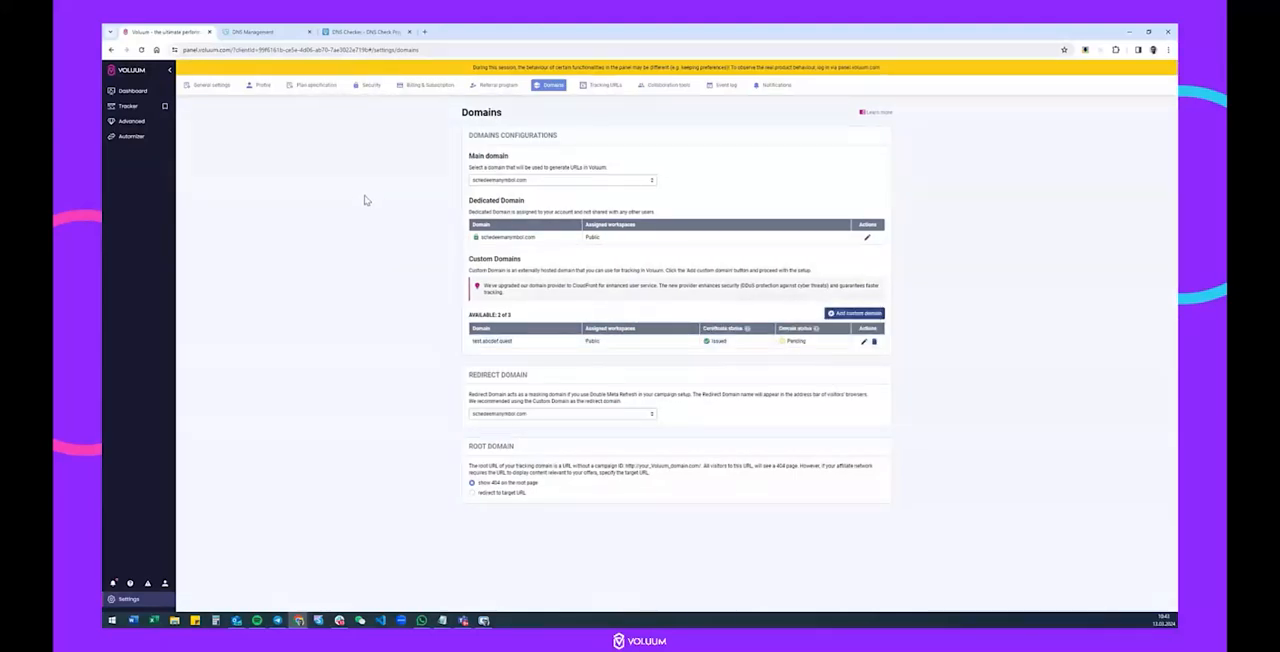
pyautogui.click(258, 32)
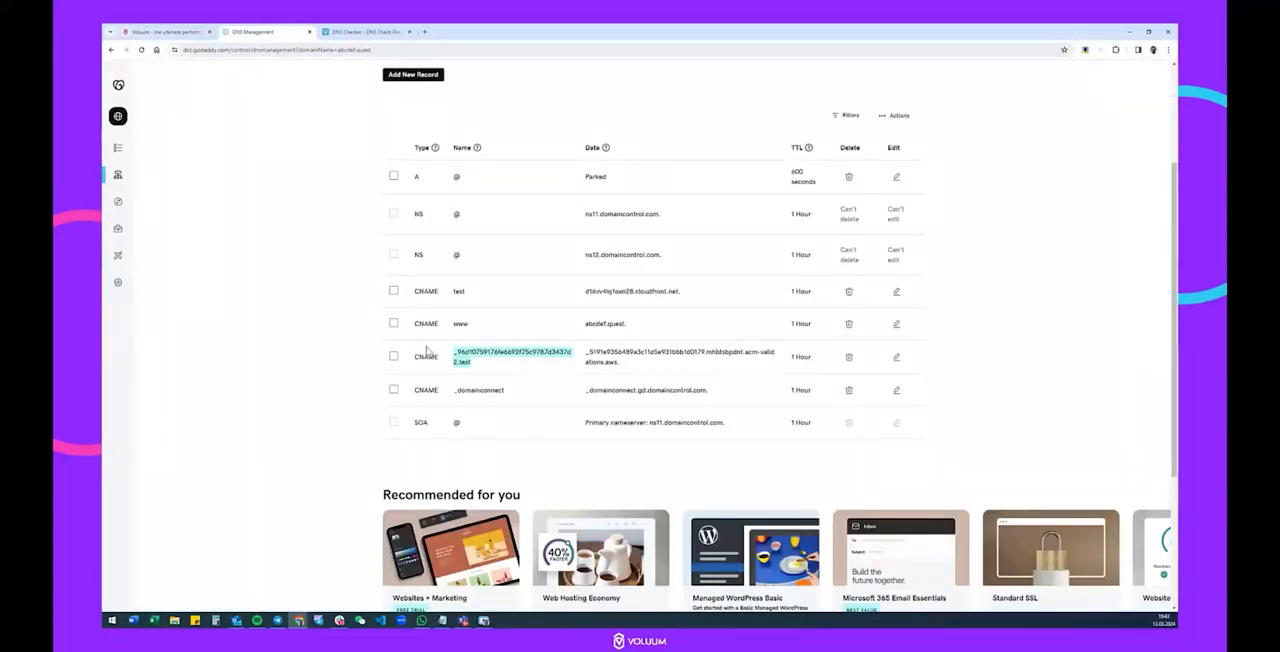
pyautogui.click(181, 33)
pyautogui.moveTo(788, 350)
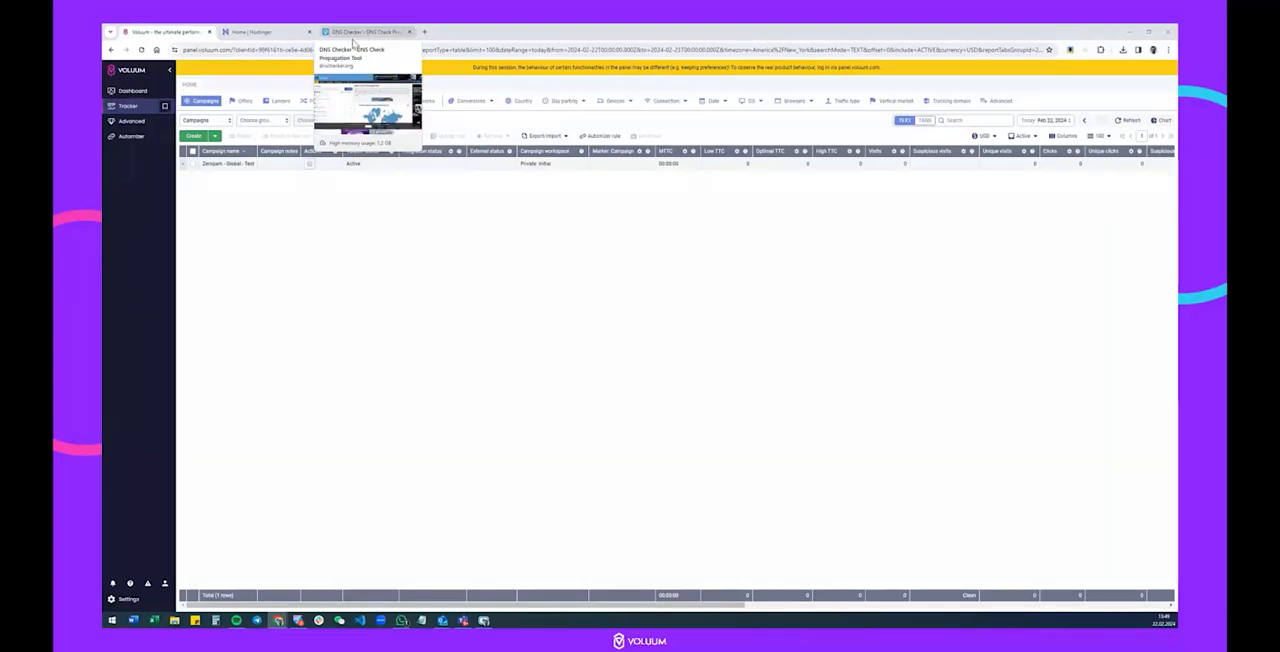
# Open Voluum's domain settings and, in Hostinger, the DNS records of voluum-test.com.
pyautogui.click(122, 599)
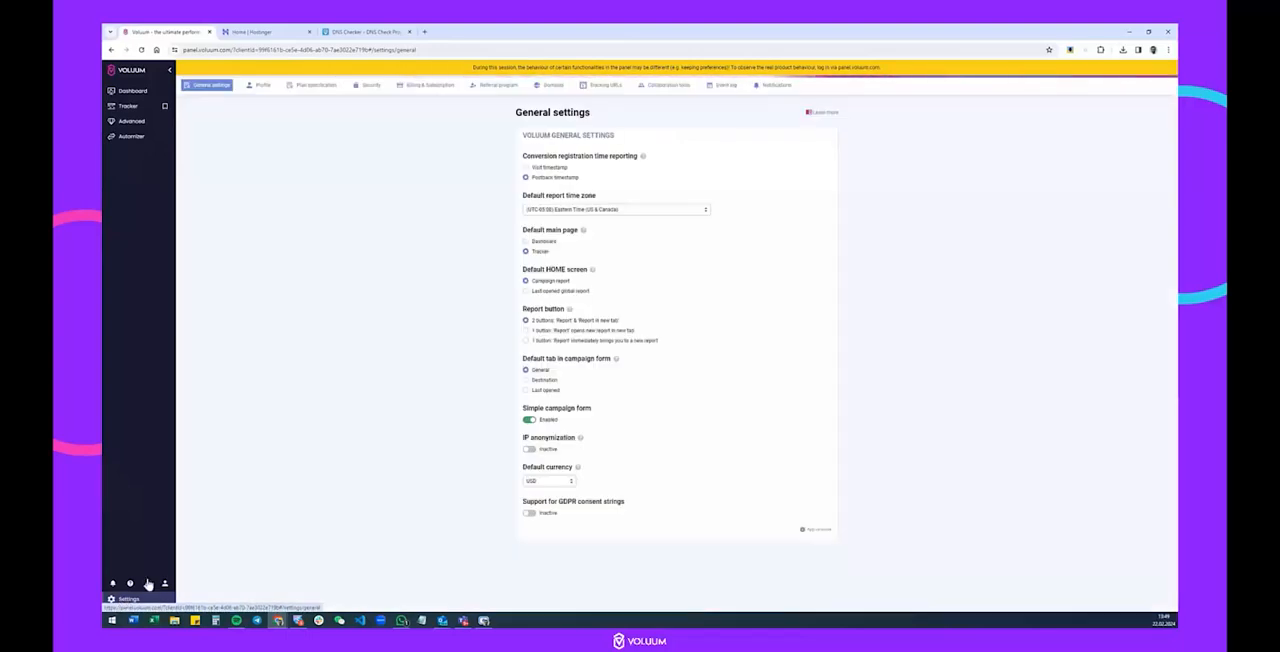
pyautogui.click(554, 90)
pyautogui.click(287, 29)
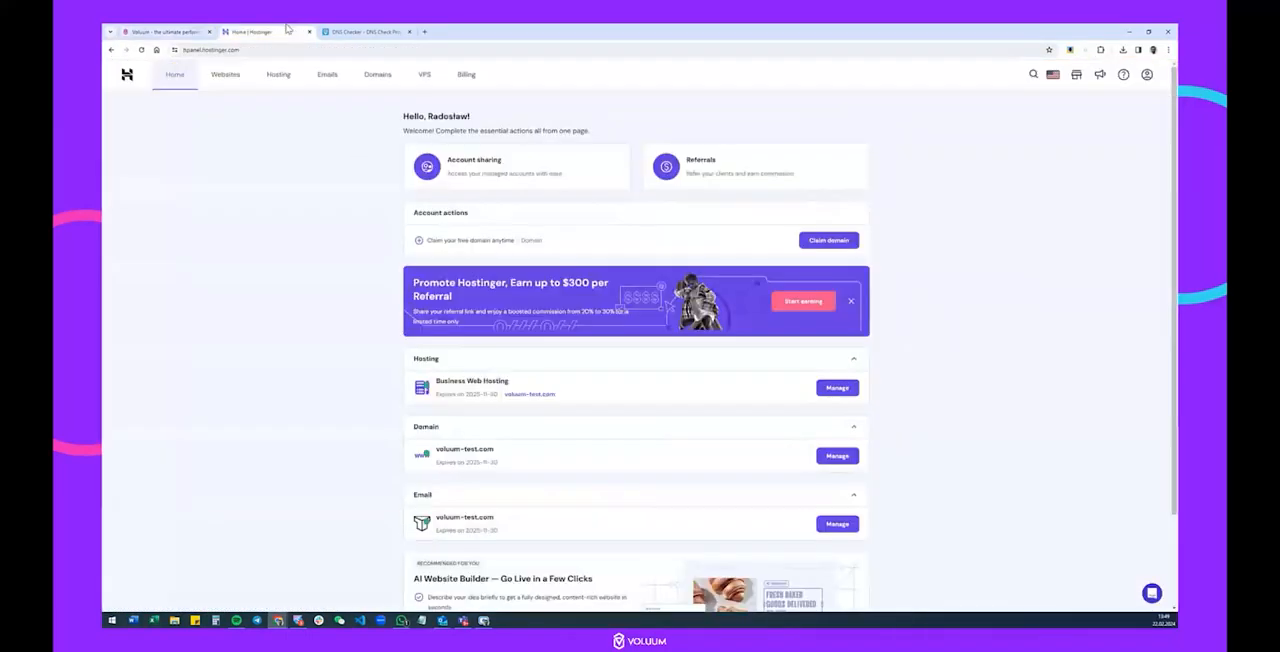
pyautogui.click(377, 76)
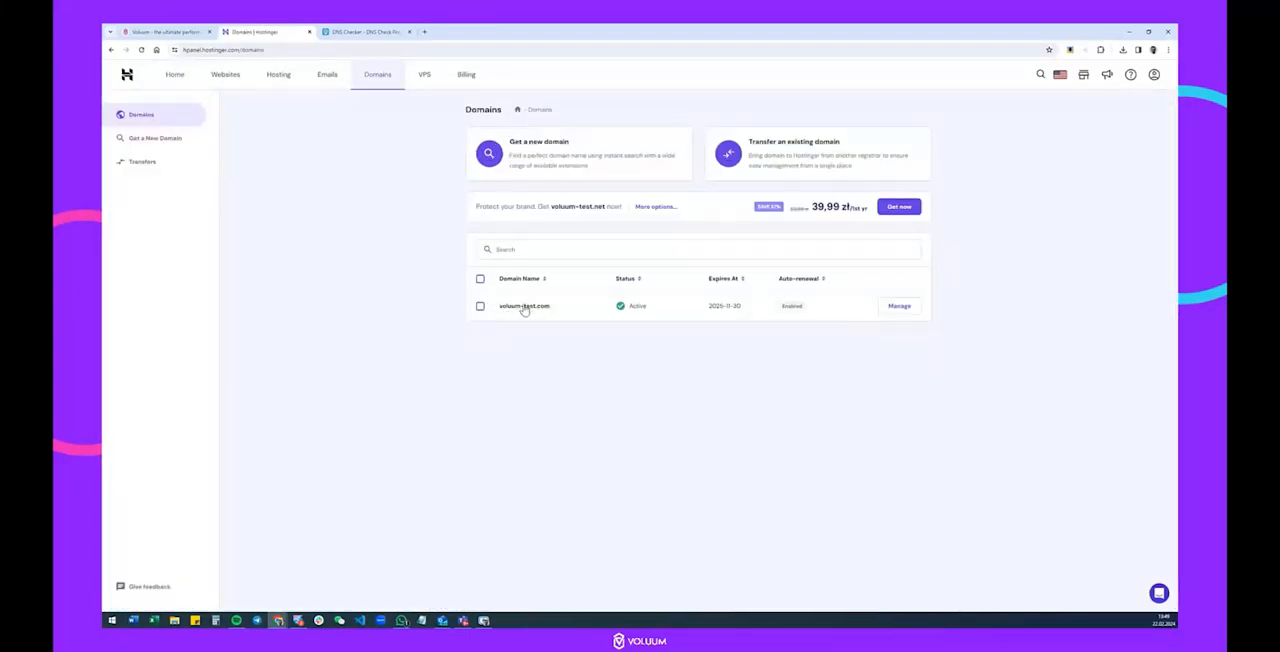
pyautogui.click(898, 307)
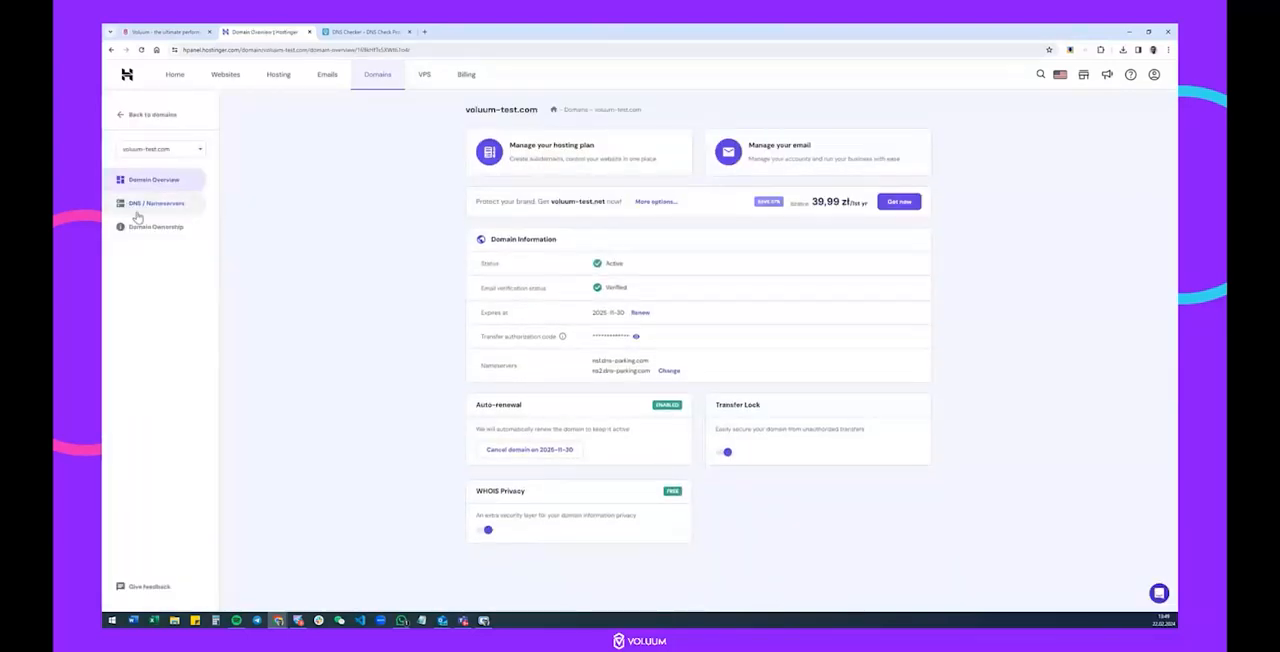
pyautogui.click(165, 205)
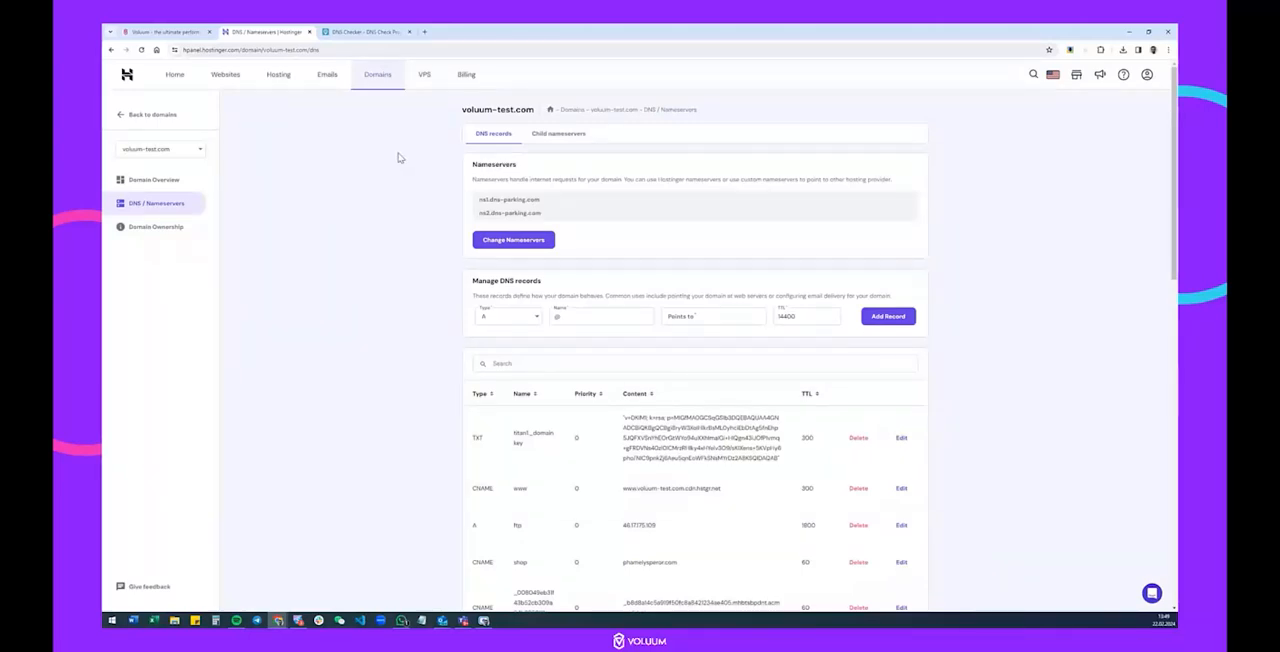
# Add test.voluum-test.com as a custom domain in Voluum and process it to generate its CNAME records.
pyautogui.click(165, 31)
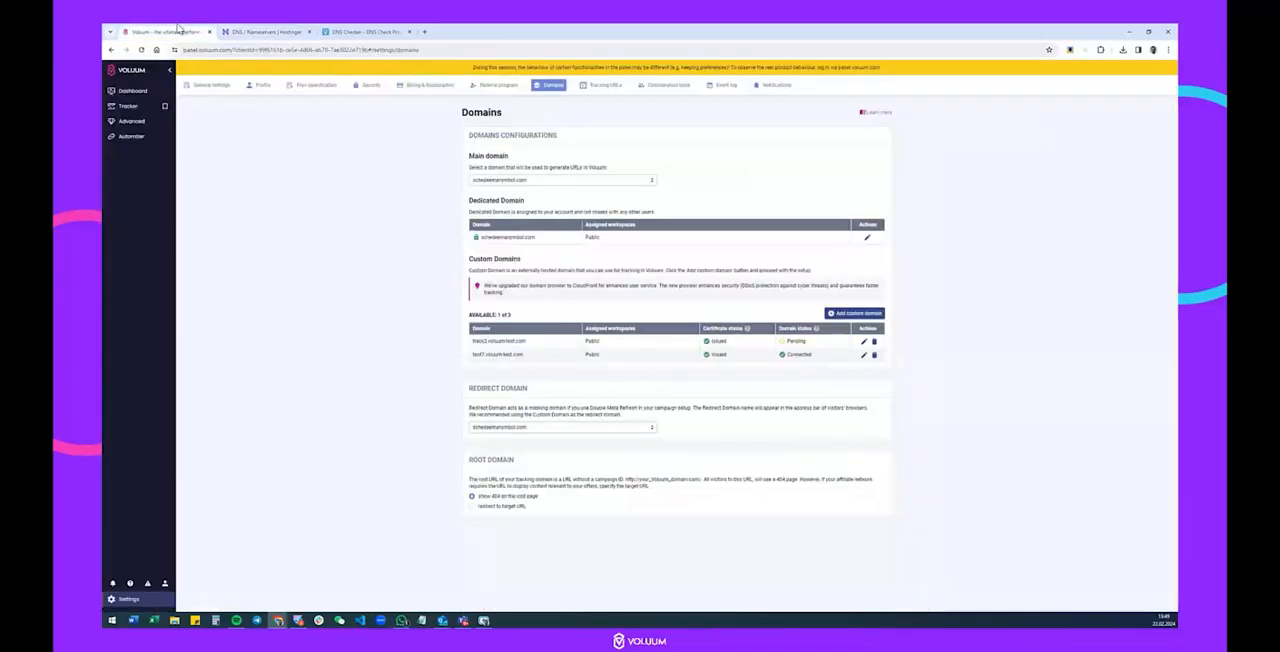
pyautogui.click(846, 314)
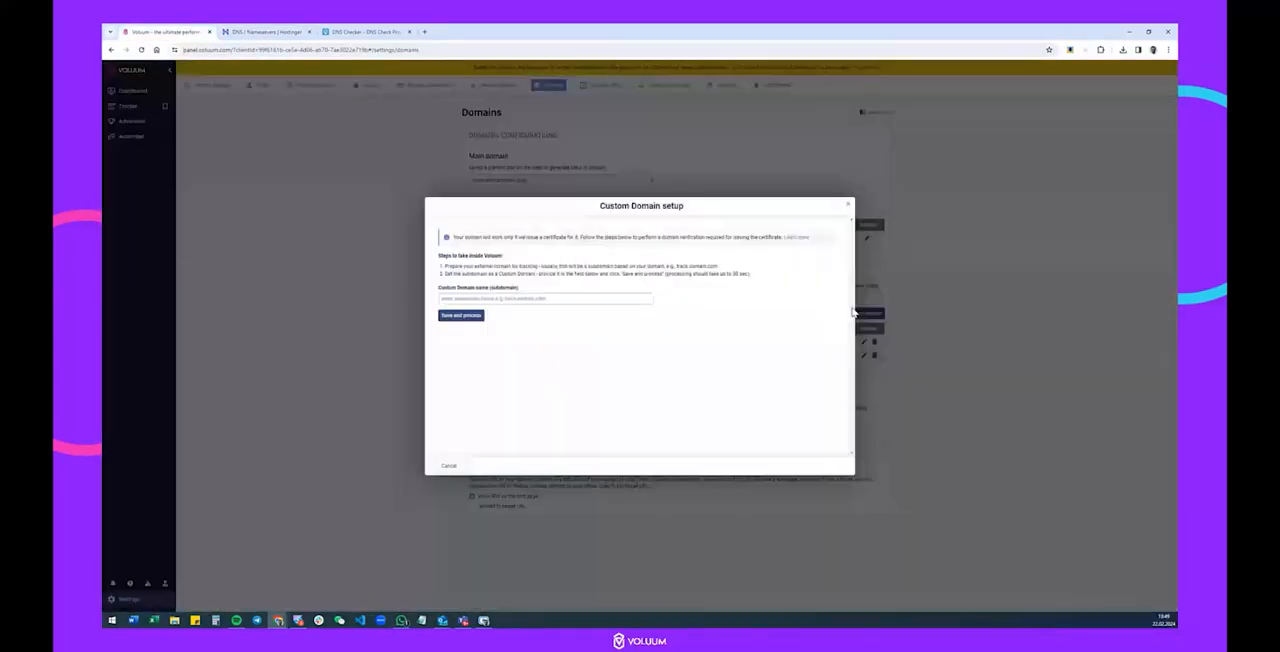
pyautogui.click(472, 301)
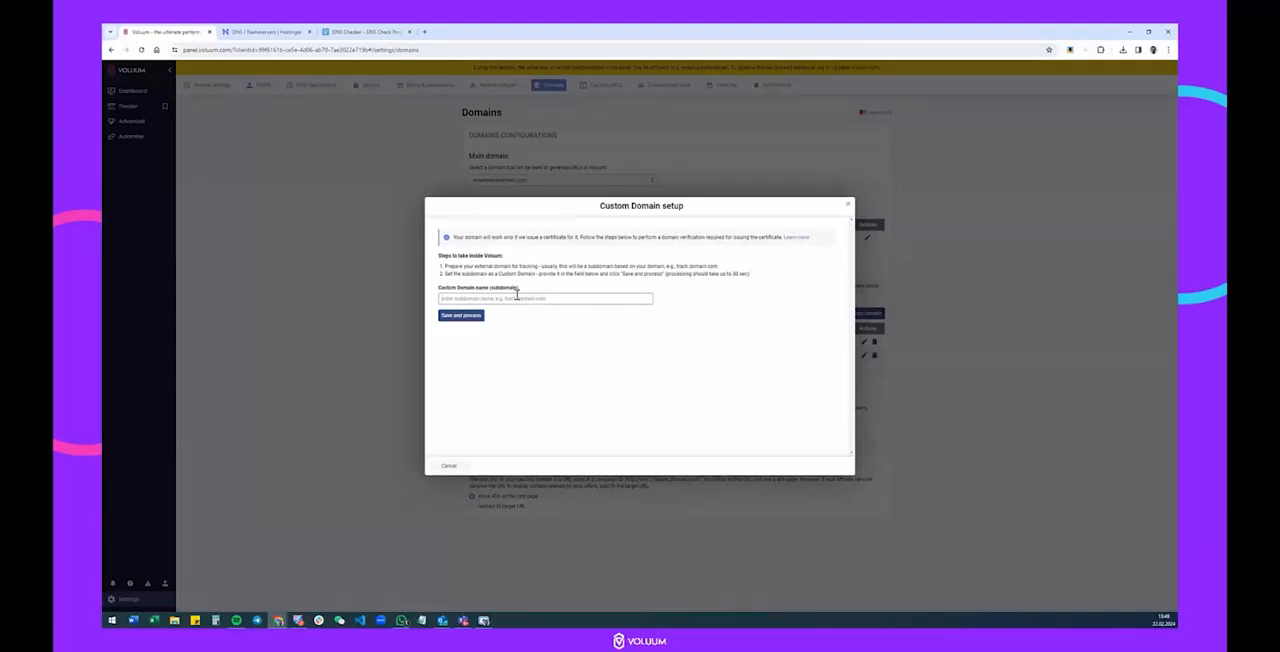
pyautogui.write('test.voluum-test.com')
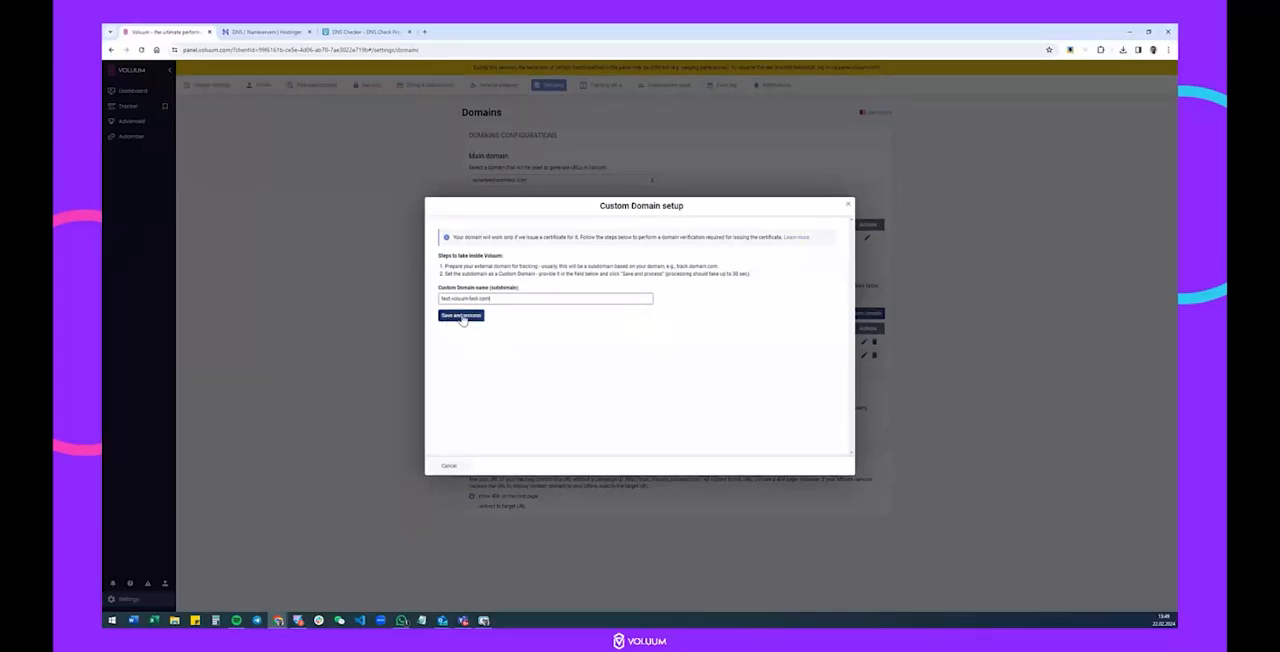
pyautogui.click(461, 316)
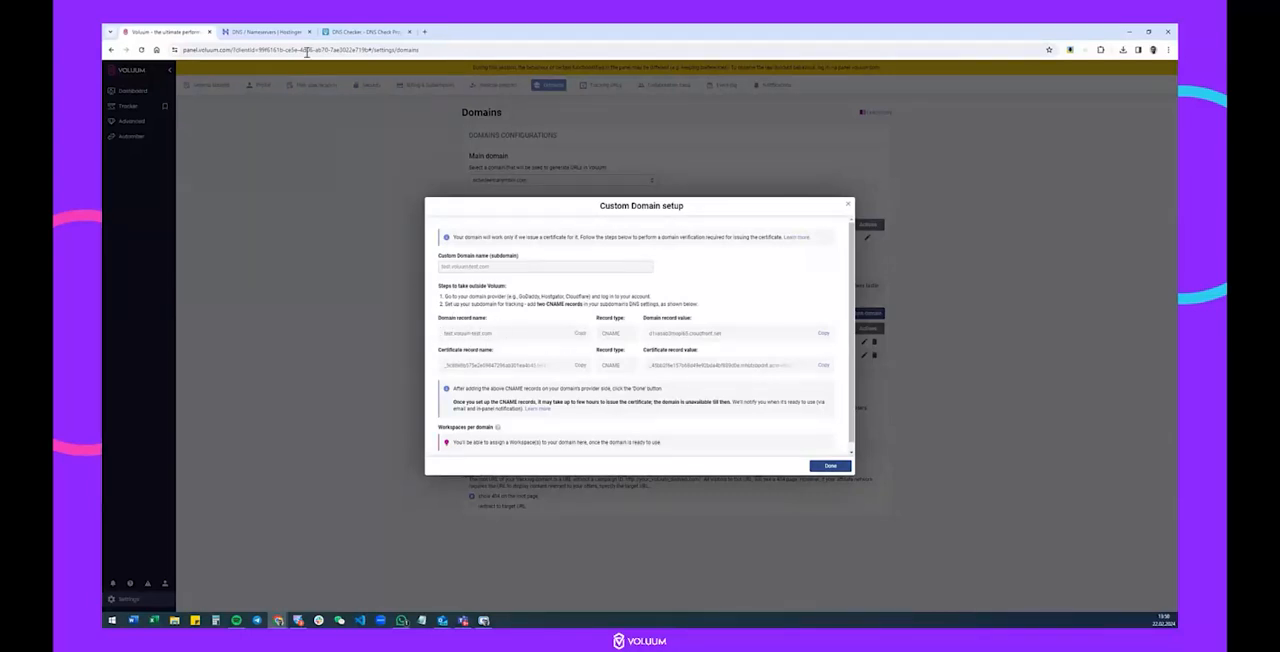
# Start a CNAME record in Hostinger and fill its name with the domain record name test.voluum-test.com copied from Voluum.
pyautogui.click(283, 31)
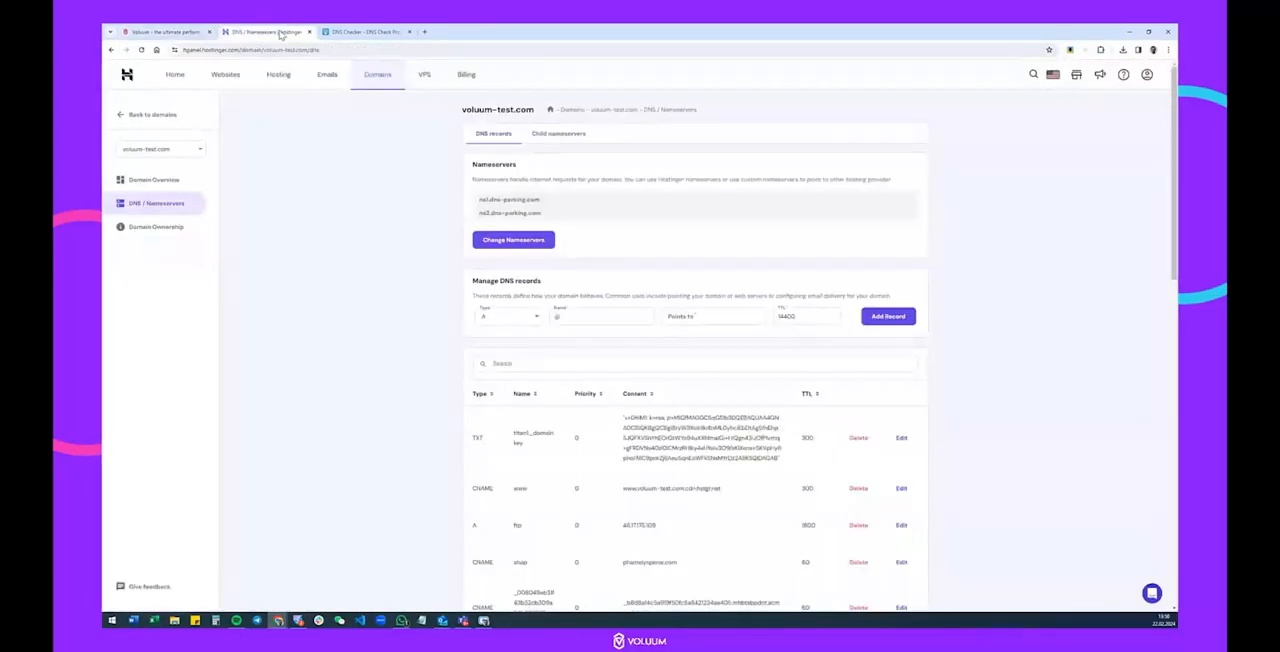
pyautogui.click(500, 318)
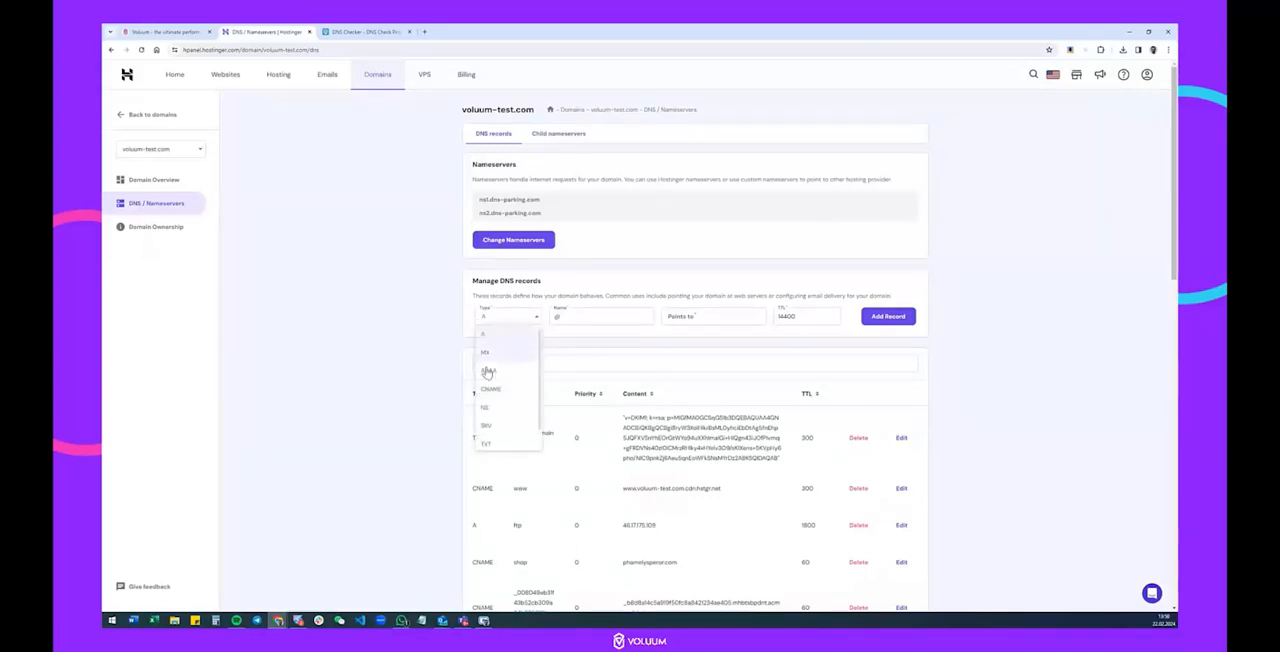
pyautogui.click(493, 388)
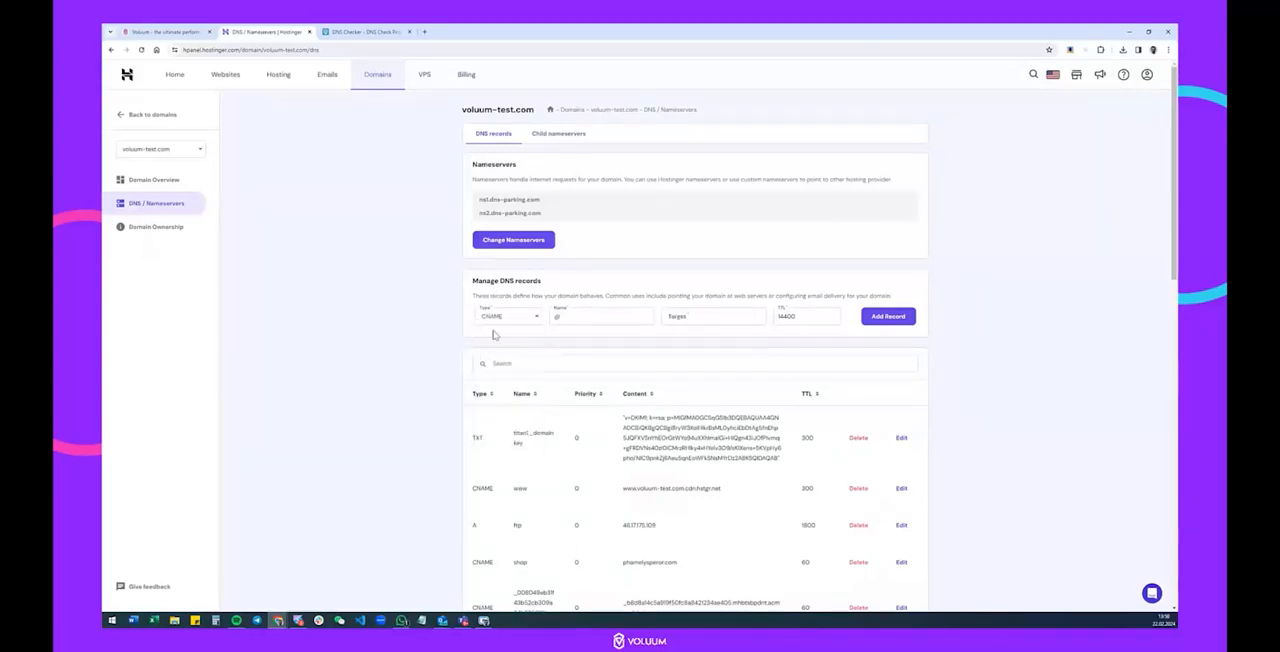
pyautogui.click(190, 32)
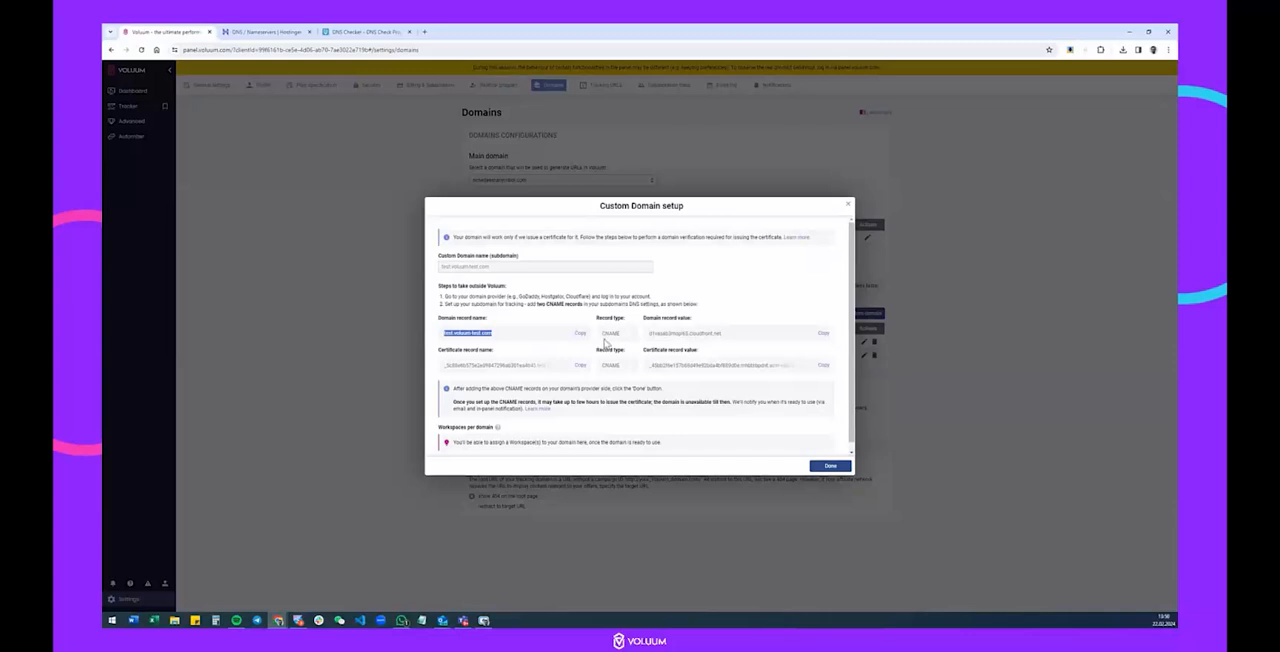
pyautogui.click(265, 32)
pyautogui.click(606, 317)
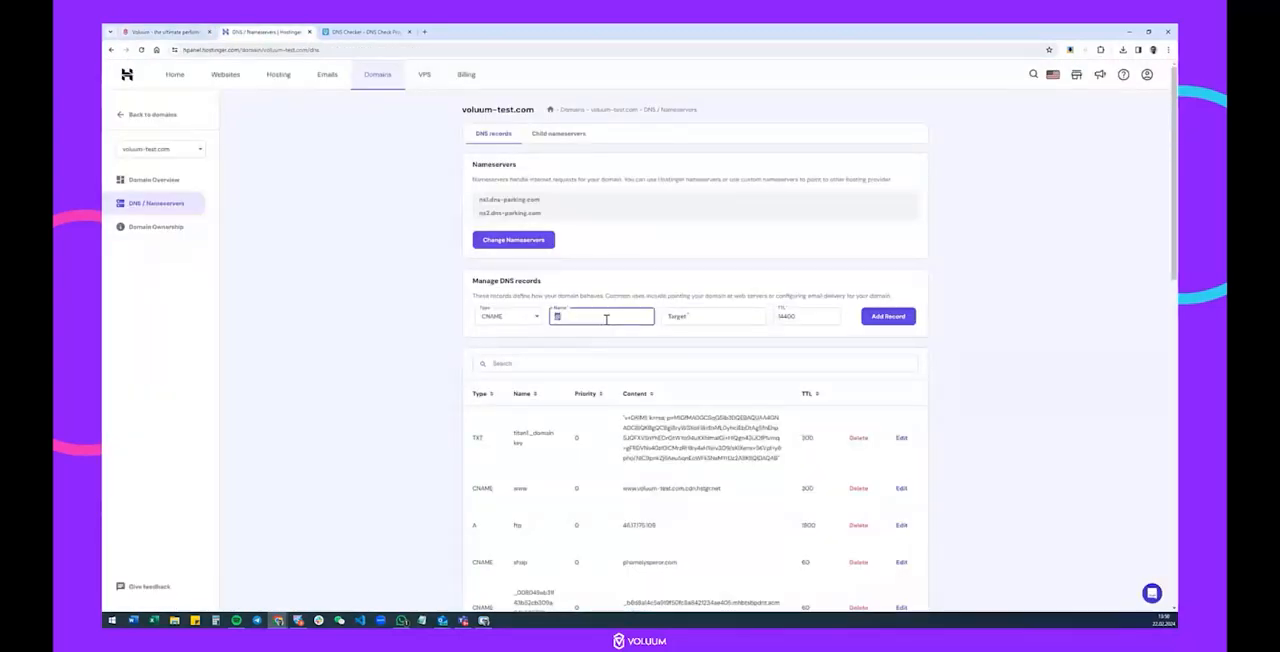
pyautogui.write('test.voluum-test.com')
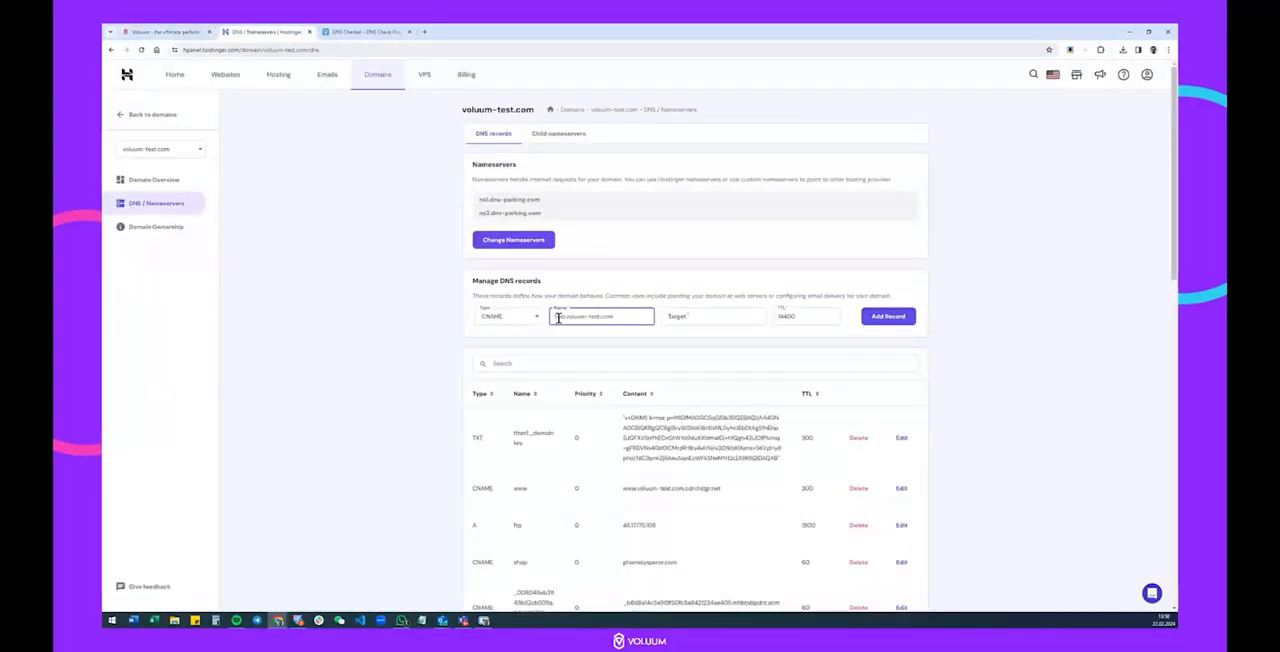
# Fill the record's target with Voluum's cloudfront.net domain record value, set the TTL to 60, and add the record in Hostinger.
pyautogui.click(693, 318)
pyautogui.click(163, 31)
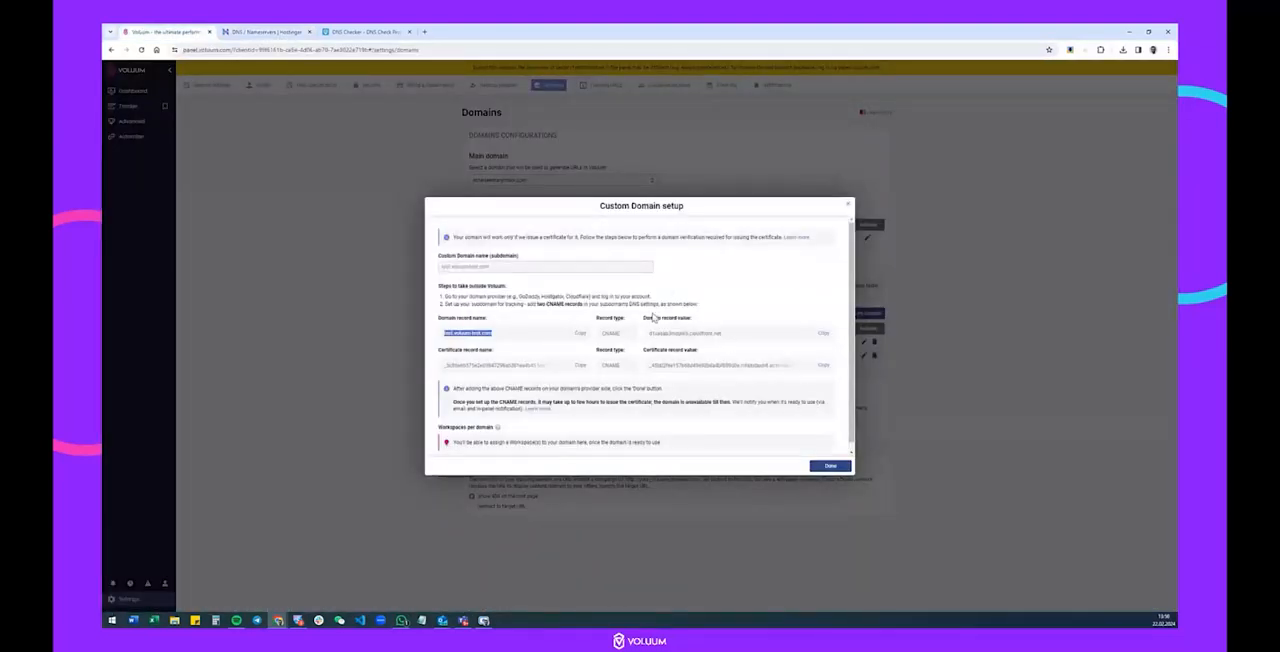
pyautogui.click(823, 334)
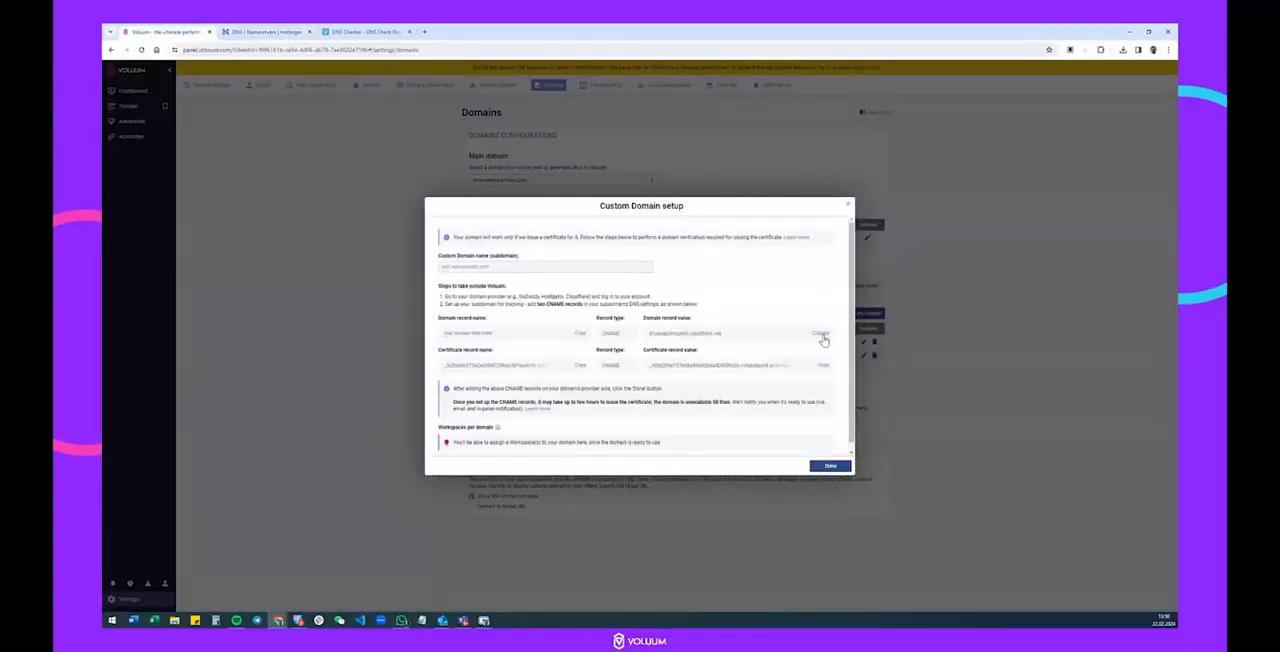
pyautogui.click(298, 31)
pyautogui.hotkey('ctrl', 'v')
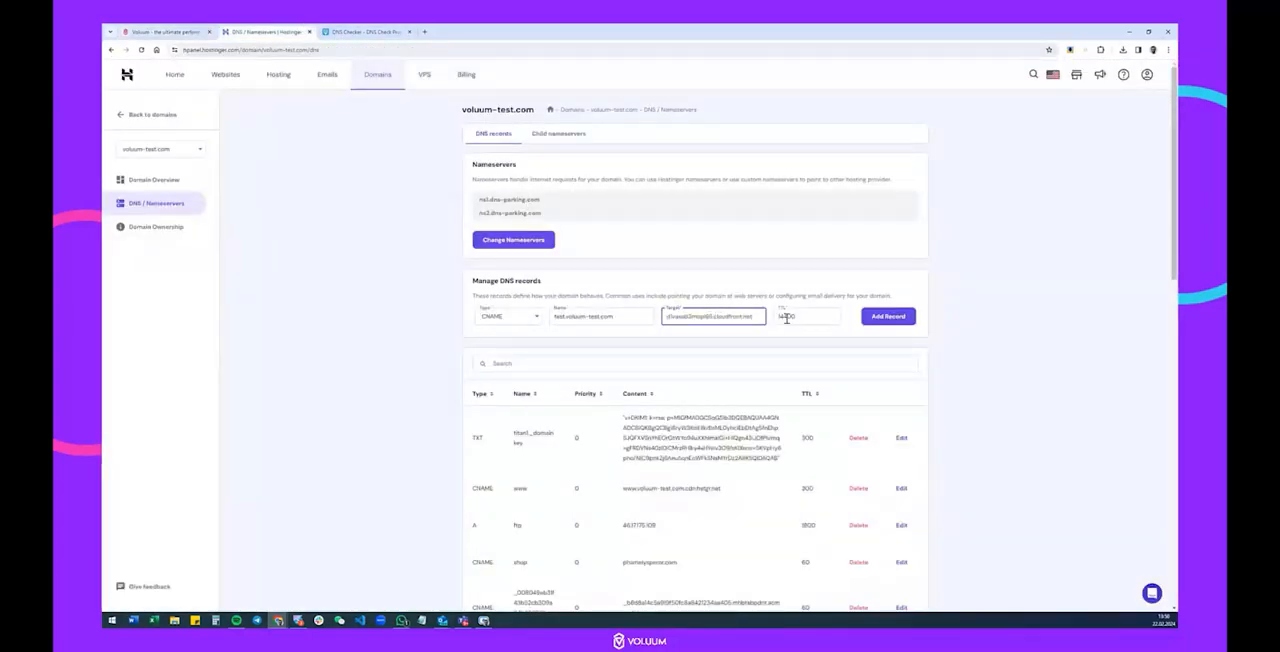
pyautogui.moveTo(804, 318); pyautogui.dragTo(783, 306)
pyautogui.write('60')
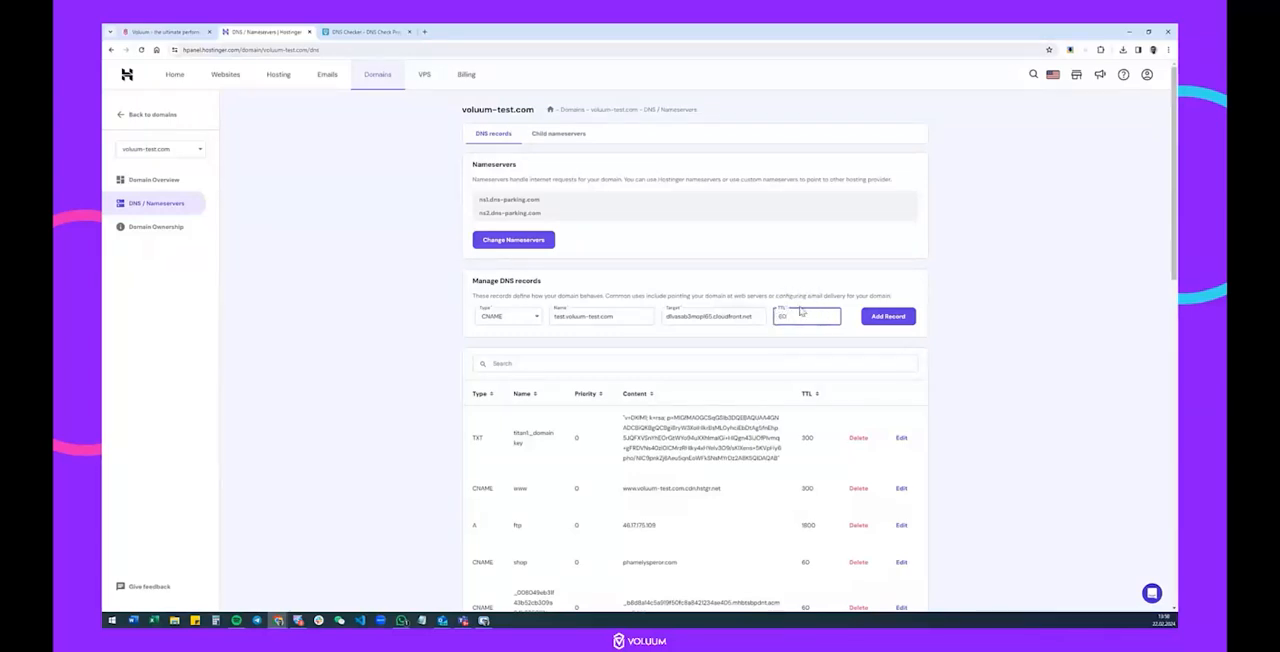
pyautogui.click(896, 320)
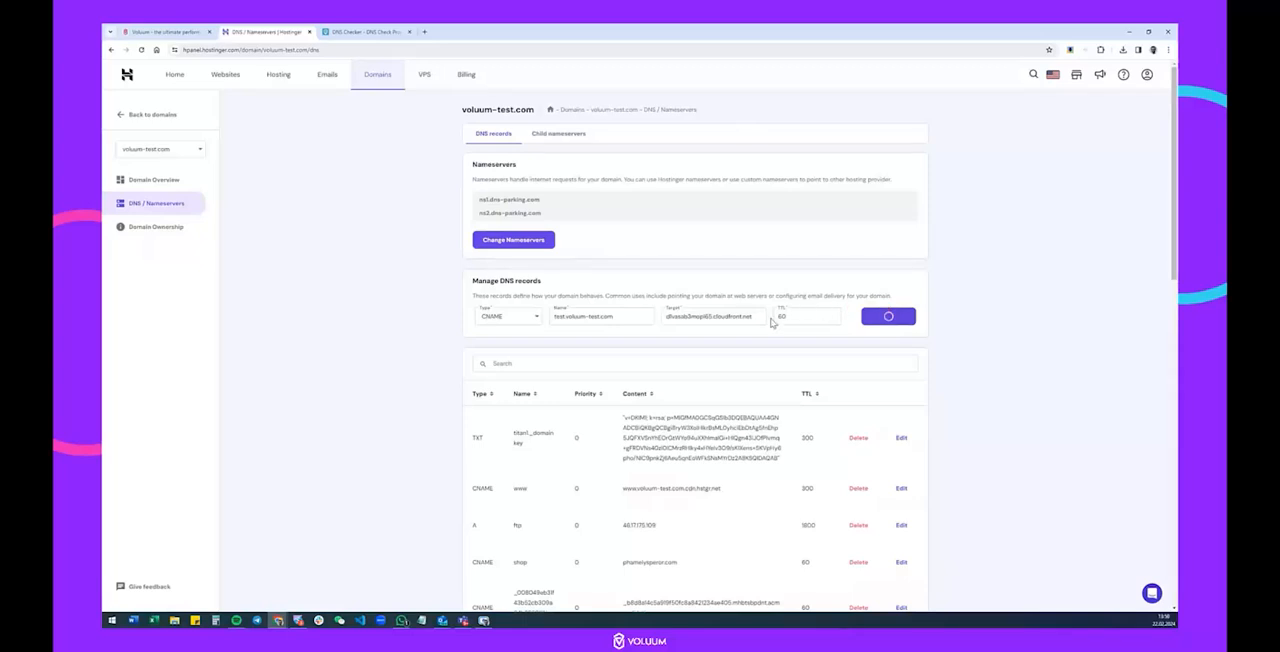
# Search the Hostinger DNS page for "test" and check the new CNAME record's target.
pyautogui.hotkey('ctrl', 'f')
pyautogui.write('test')
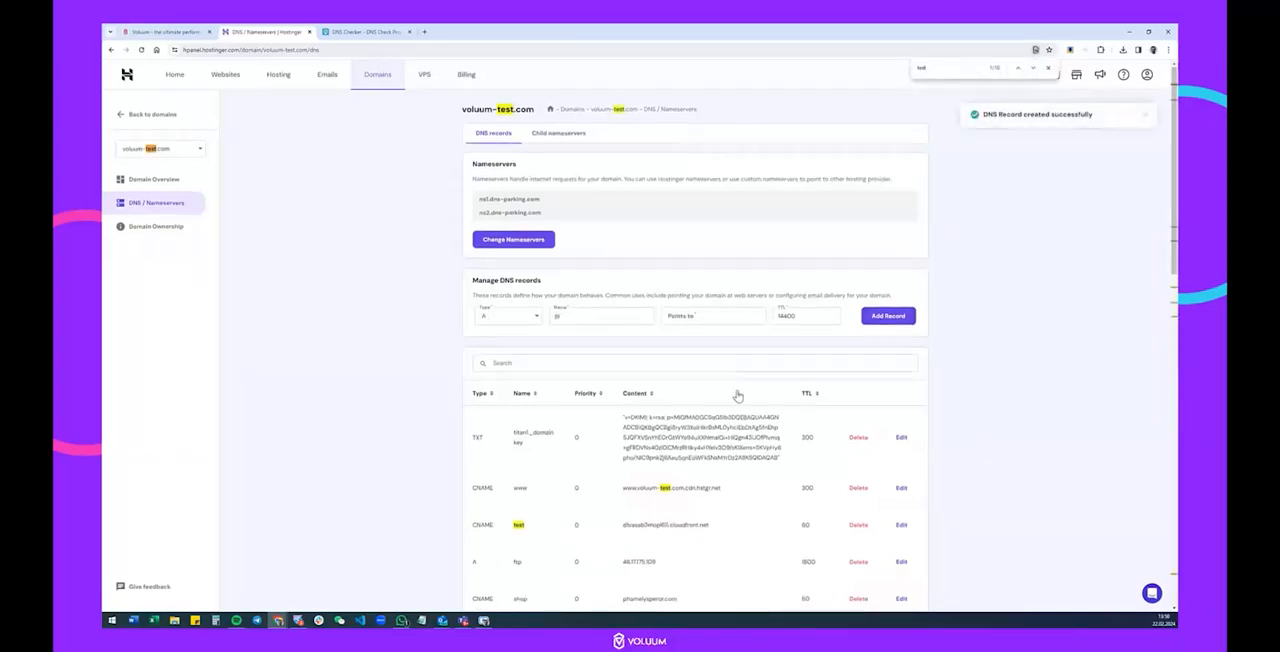
pyautogui.scroll(-1, 737, 396)
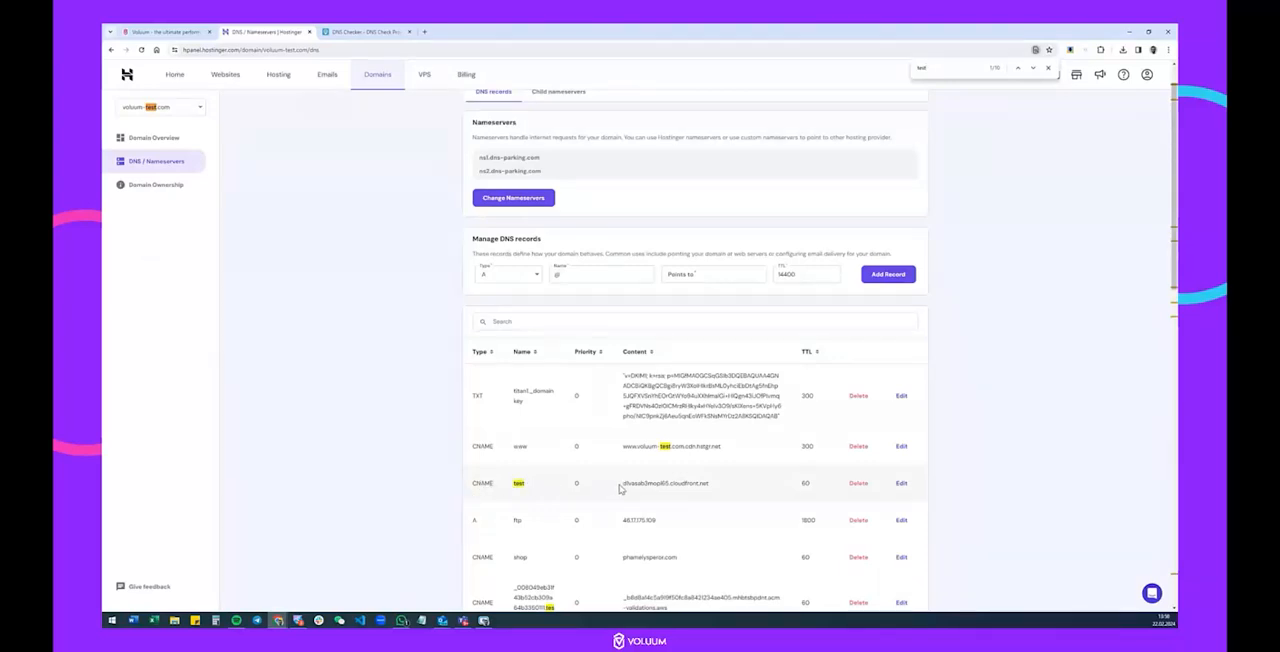
pyautogui.moveTo(620, 487); pyautogui.dragTo(712, 486)
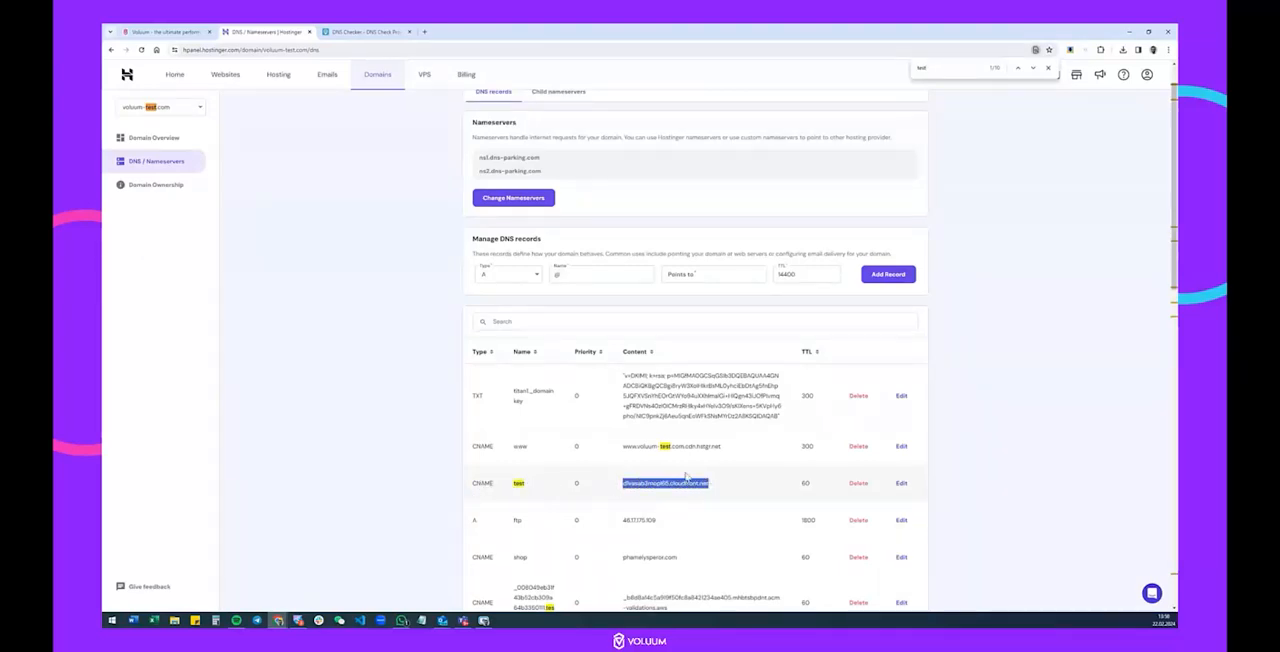
# Start a second CNAME record in Hostinger and fill its name with the certificate record name copied from Voluum.
pyautogui.click(180, 31)
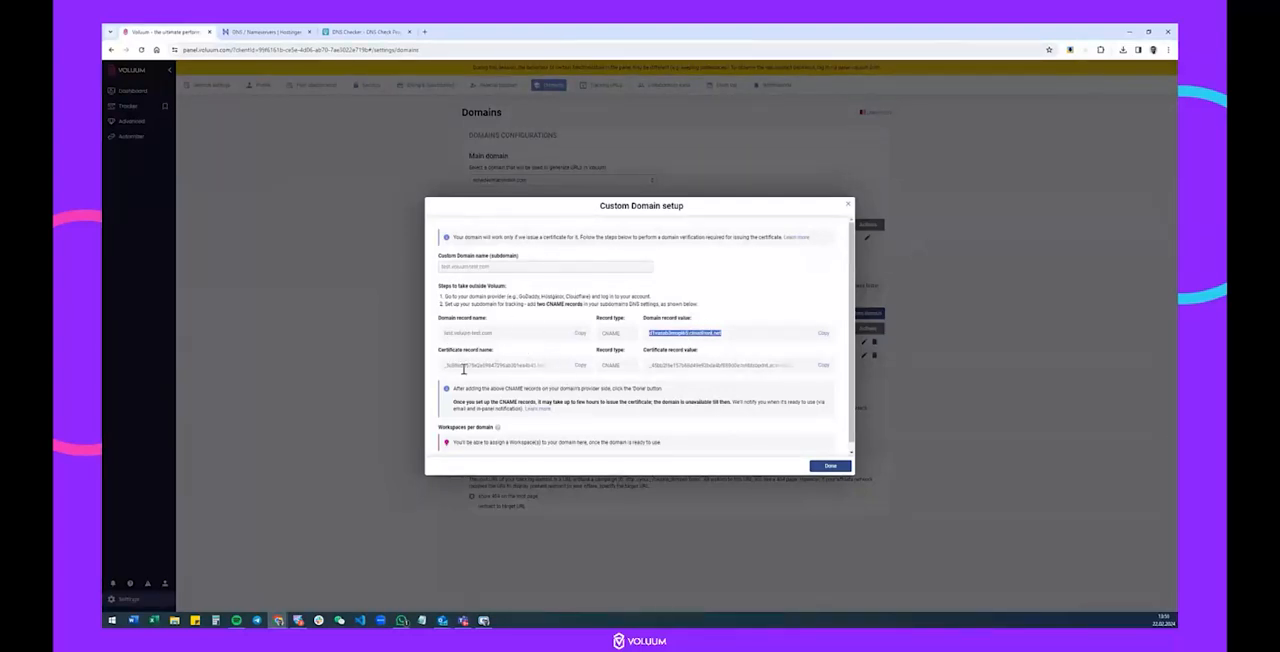
pyautogui.click(579, 367)
pyautogui.click(265, 31)
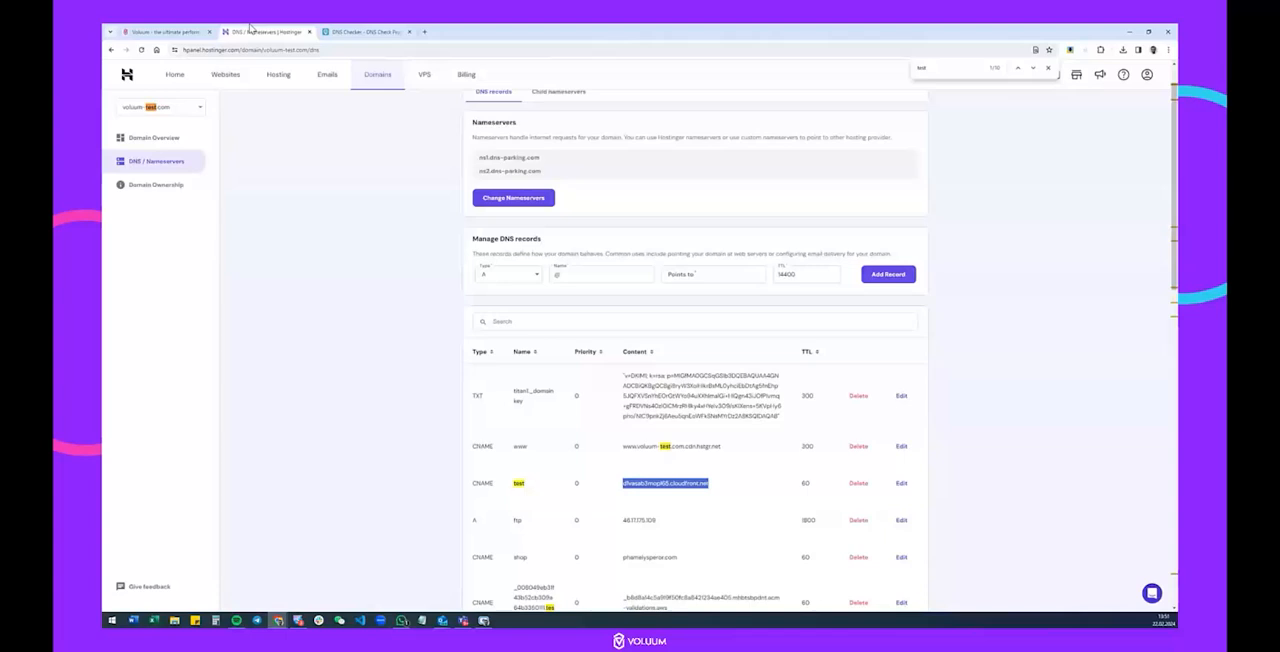
pyautogui.click(489, 276)
pyautogui.click(489, 346)
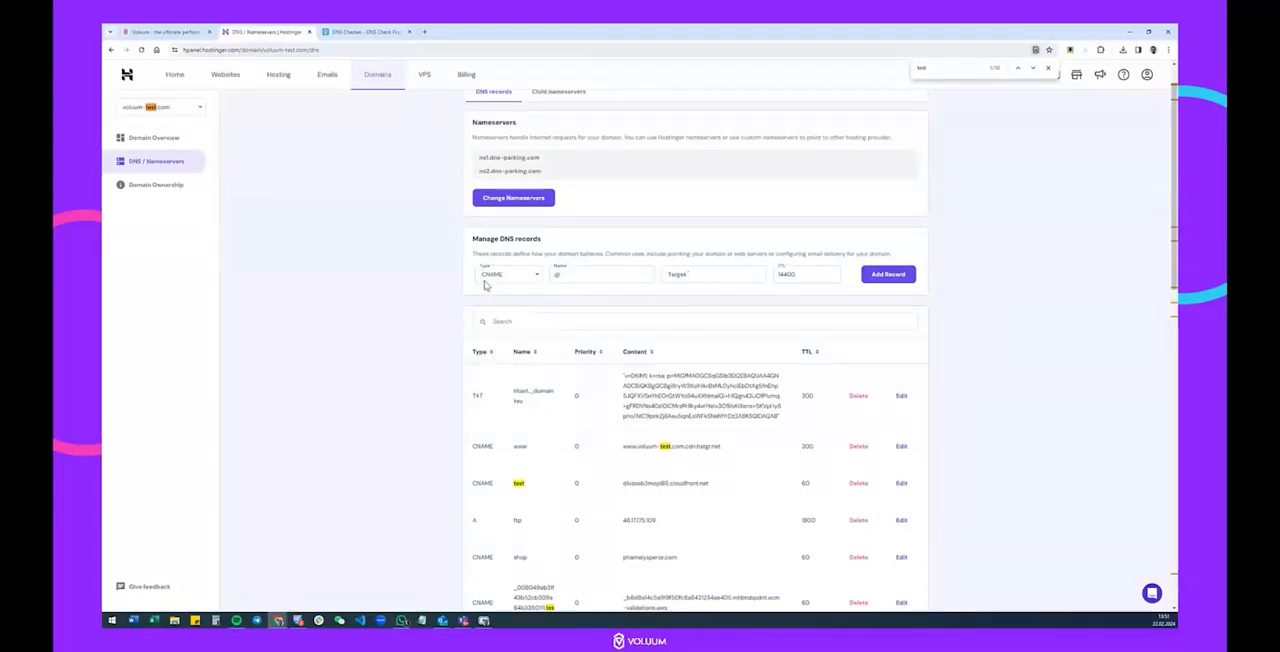
pyautogui.click(558, 275)
pyautogui.hotkey('ctrl', 'v')
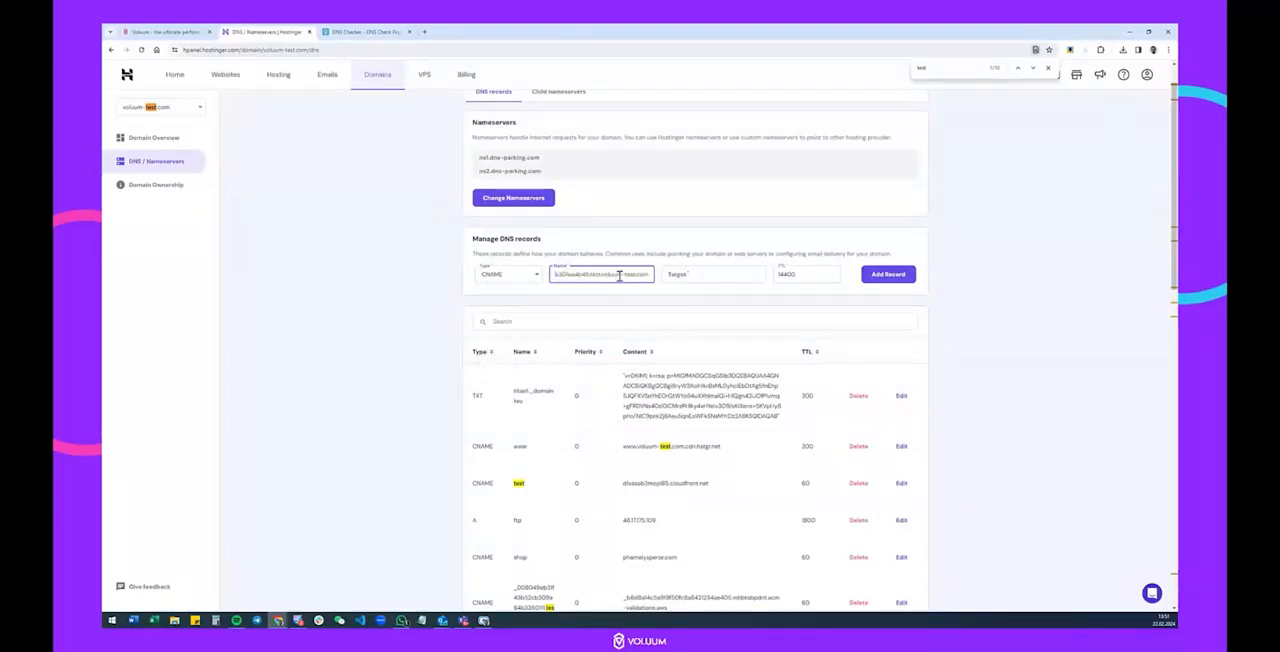
# Fill the second record's target with Voluum's certificate record value, set the TTL to 60, and add the record in Hostinger.
pyautogui.click(165, 31)
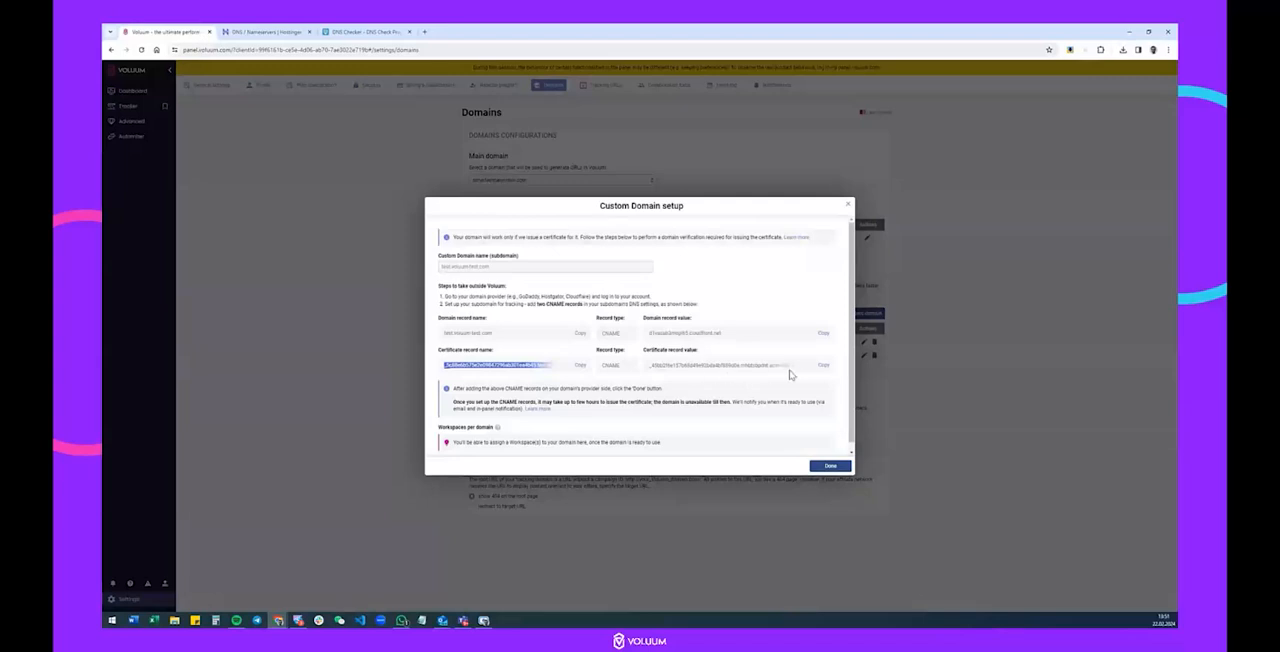
pyautogui.click(821, 367)
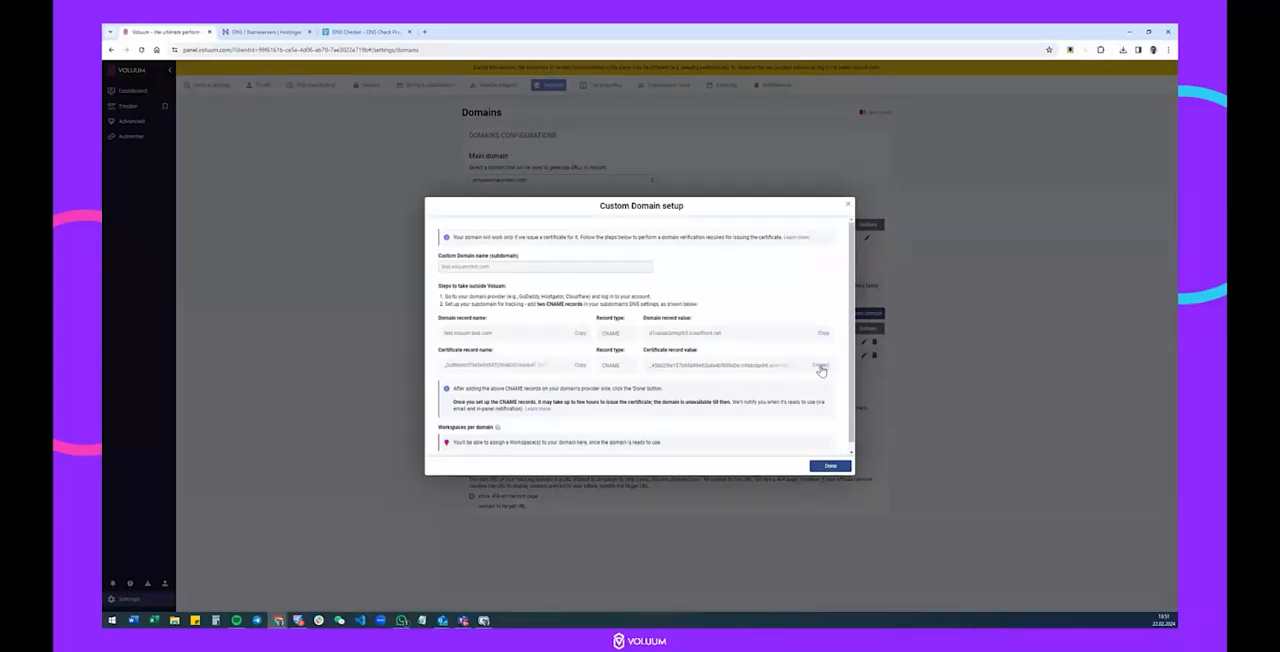
pyautogui.click(298, 31)
pyautogui.click(696, 278)
pyautogui.hotkey('ctrl', 'v')
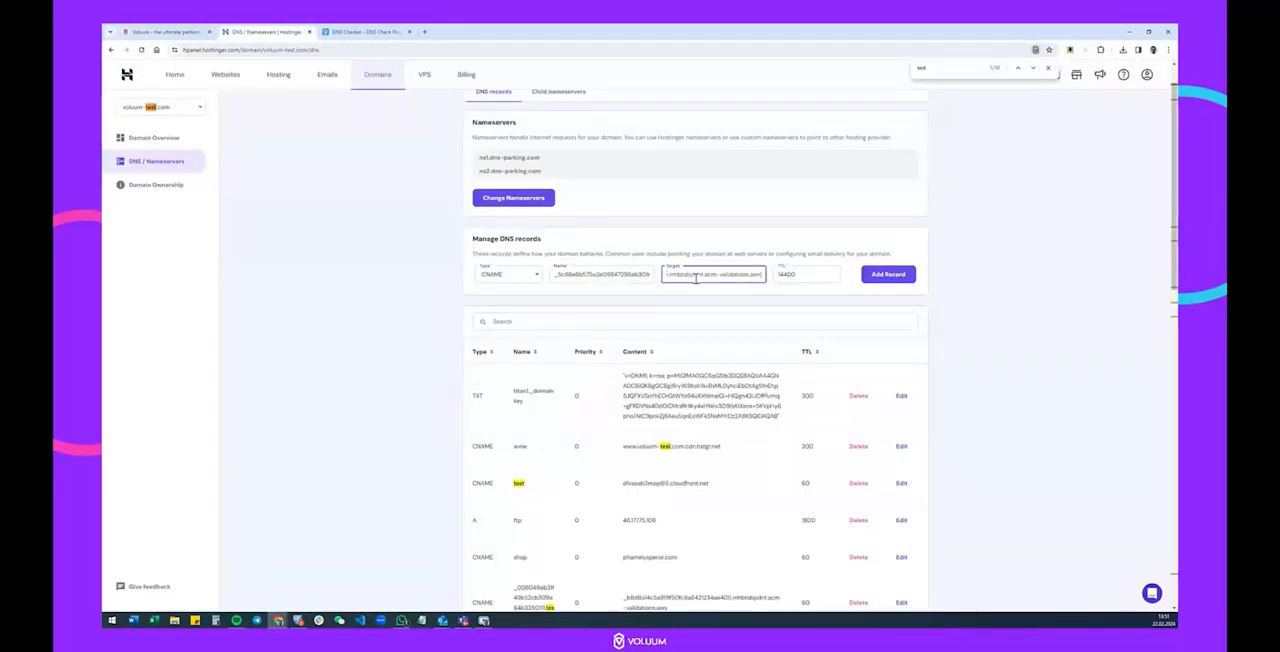
pyautogui.doubleClick(795, 276)
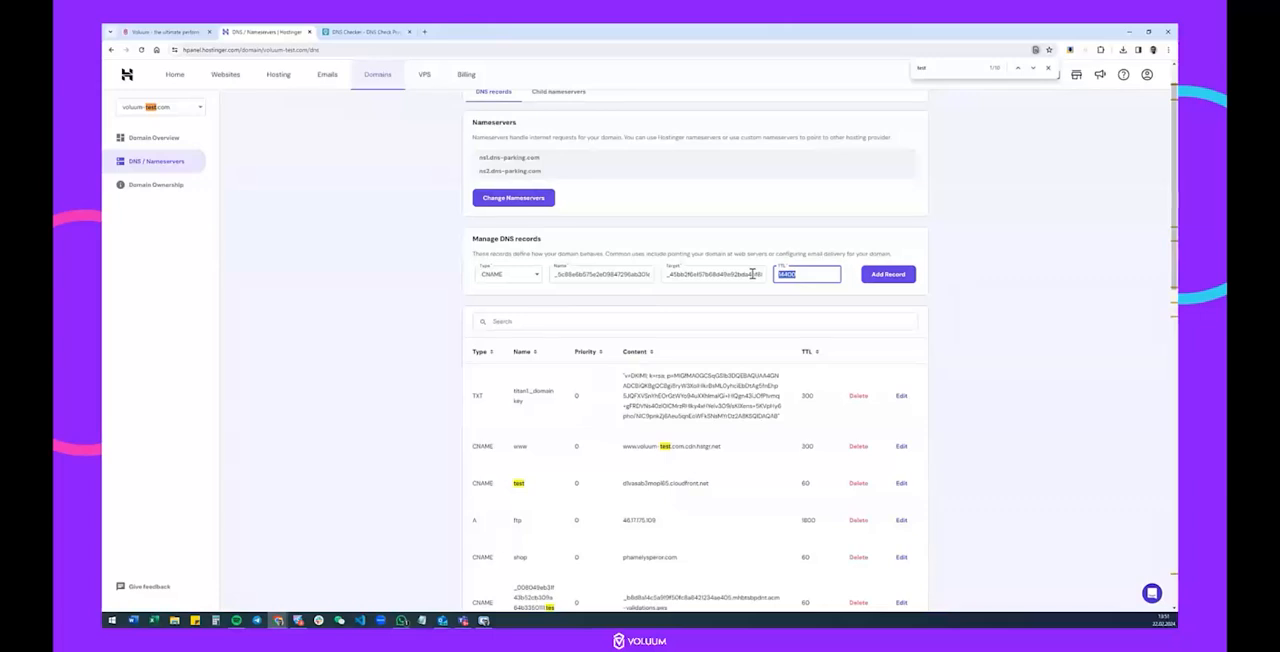
pyautogui.write('60')
pyautogui.click(884, 276)
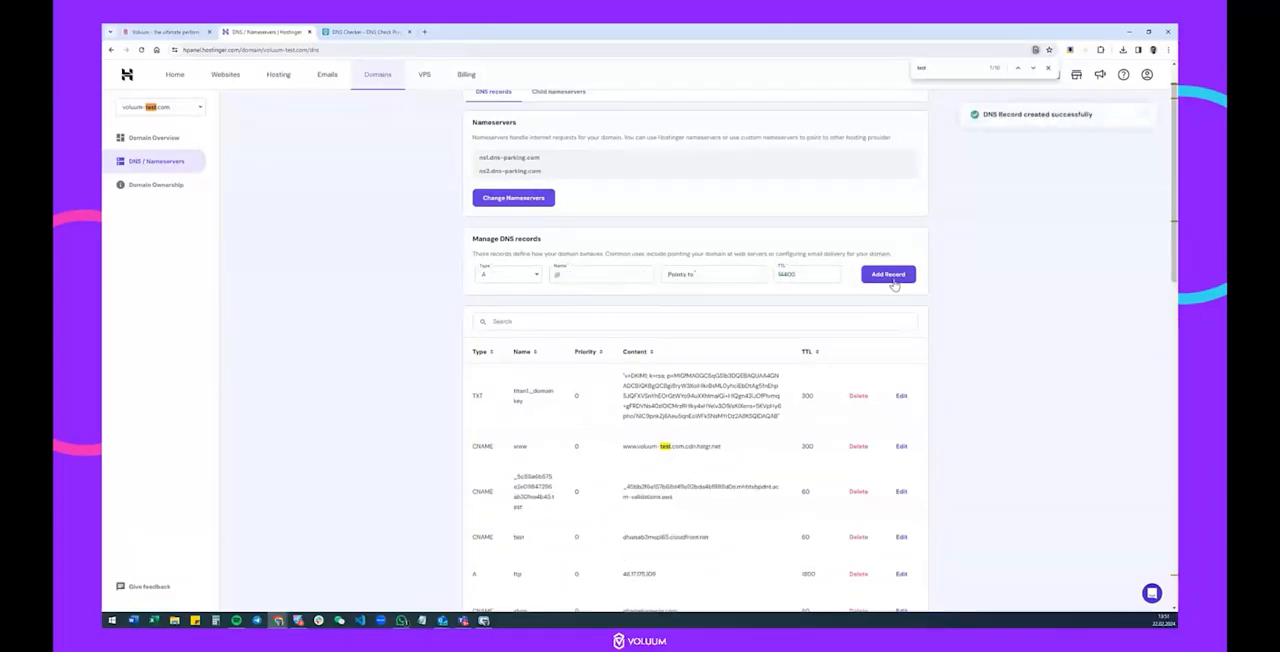
pyautogui.scroll(-1, 689, 370)
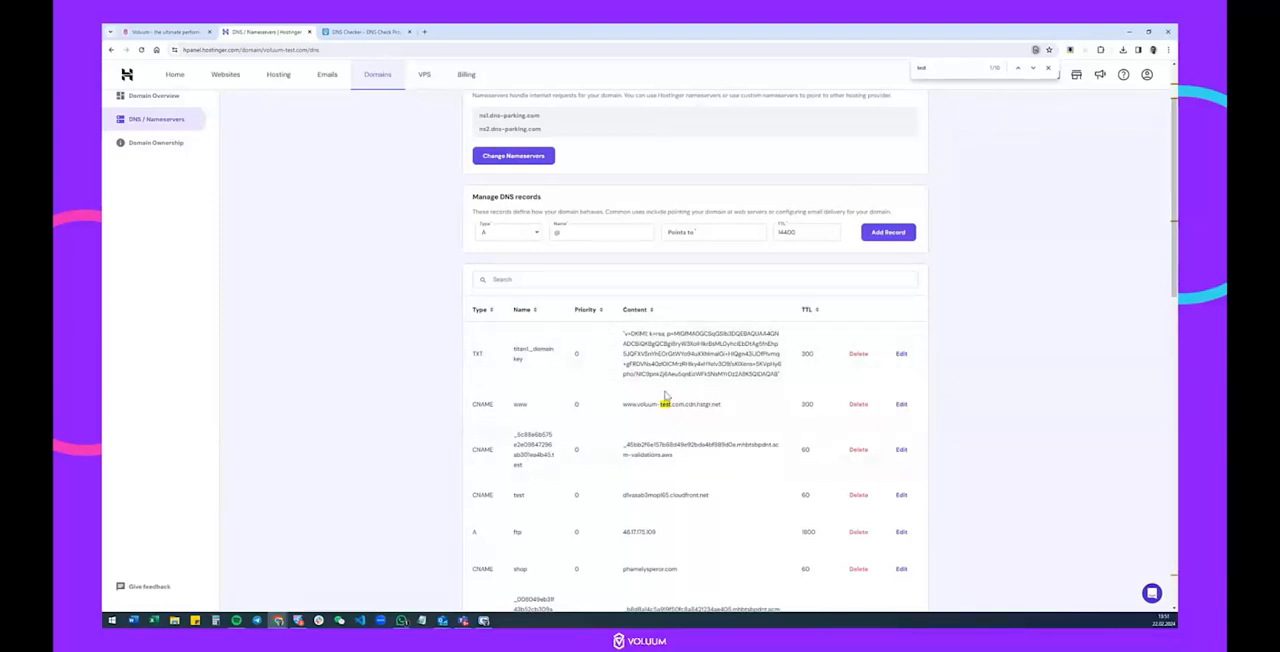
# Copy the domain record name from Voluum and look up test.voluum-test.com as a CNAME record in DNS Checker.
pyautogui.click(366, 32)
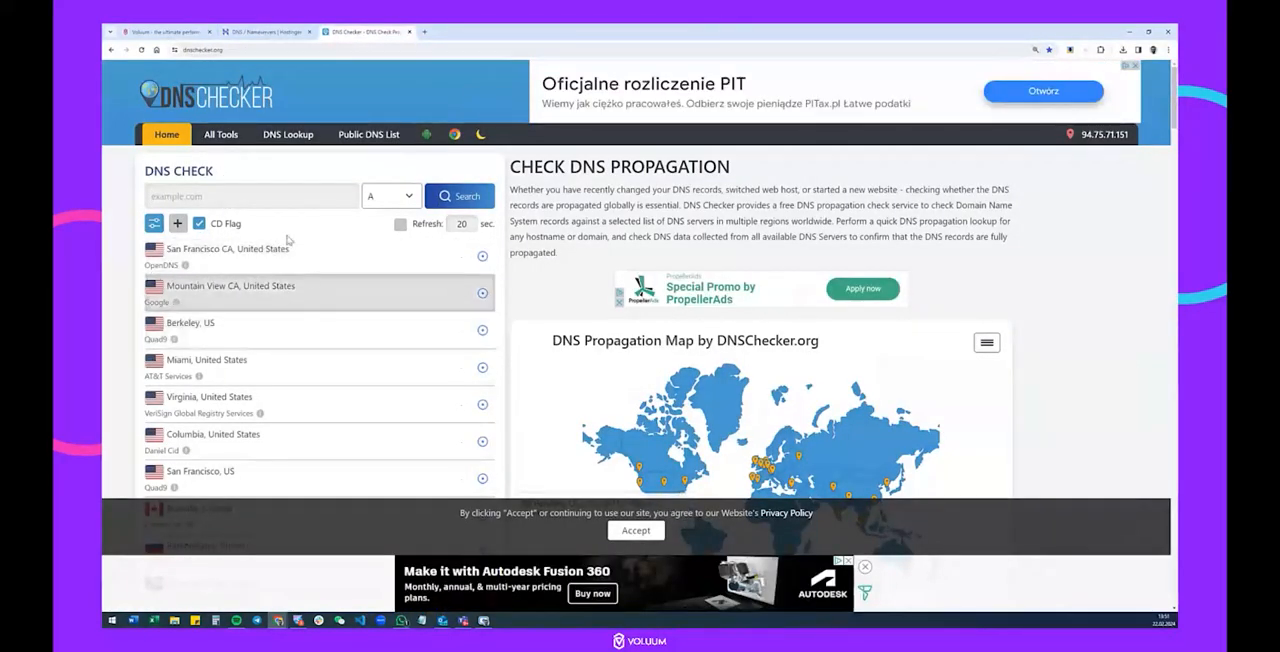
pyautogui.click(166, 32)
pyautogui.click(576, 334)
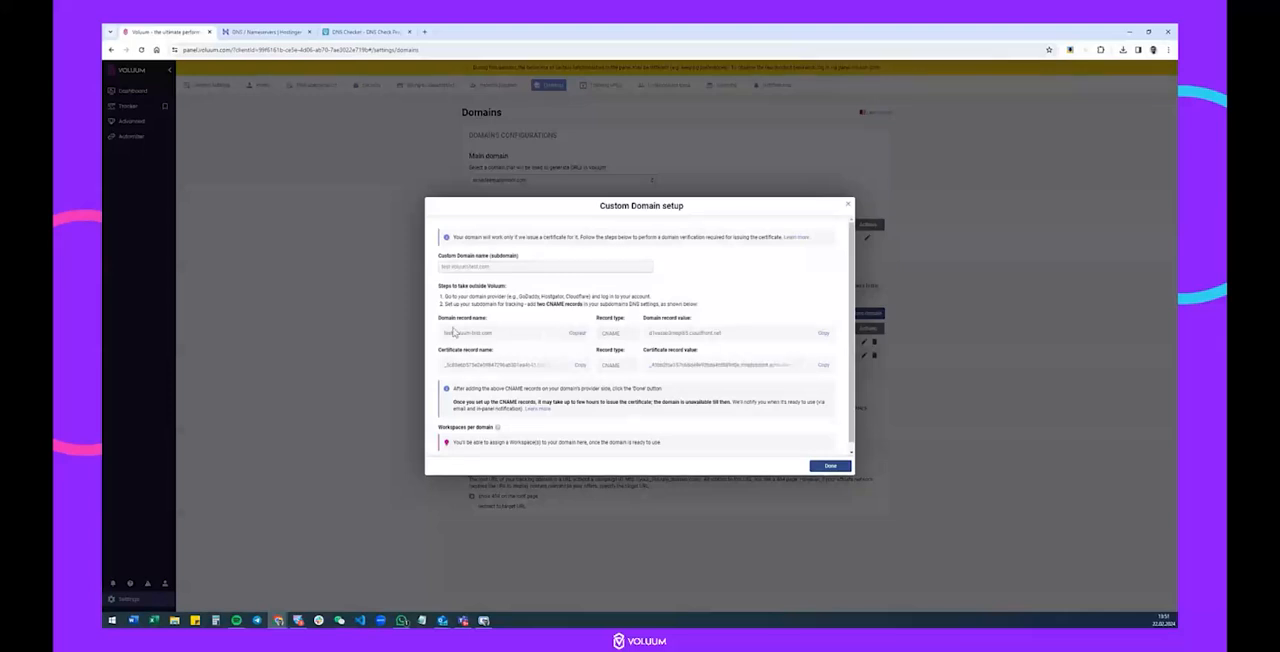
pyautogui.click(245, 30)
pyautogui.click(365, 31)
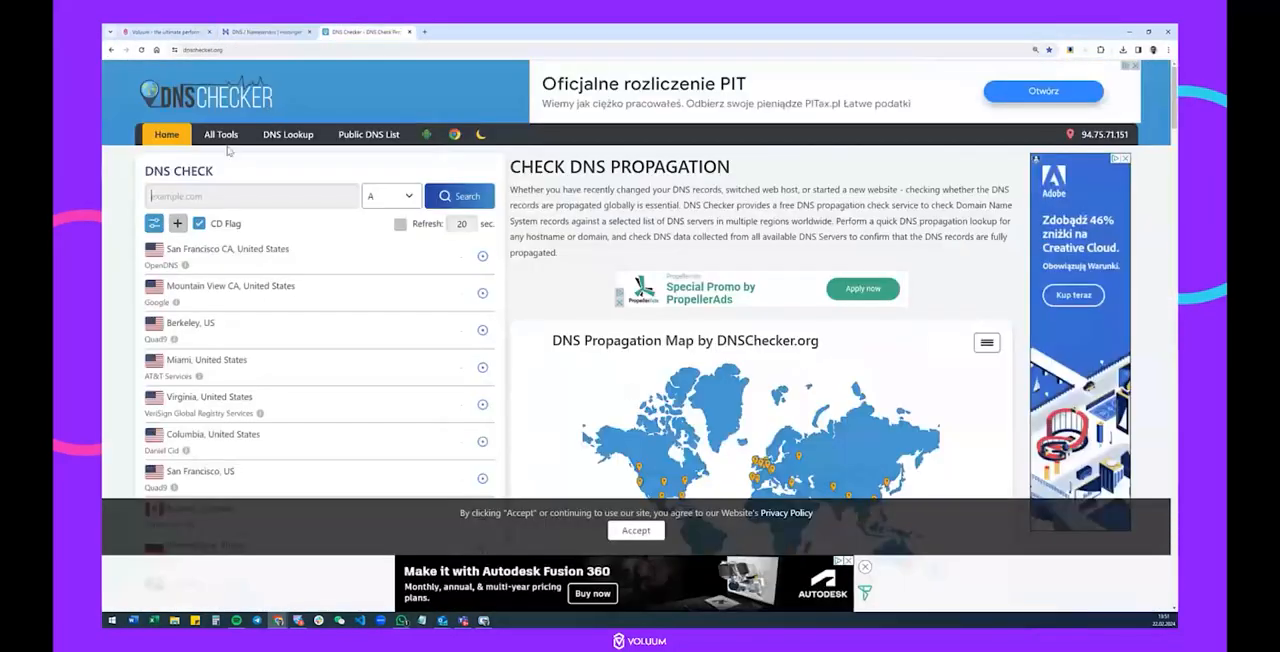
pyautogui.click(219, 197)
pyautogui.click(376, 200)
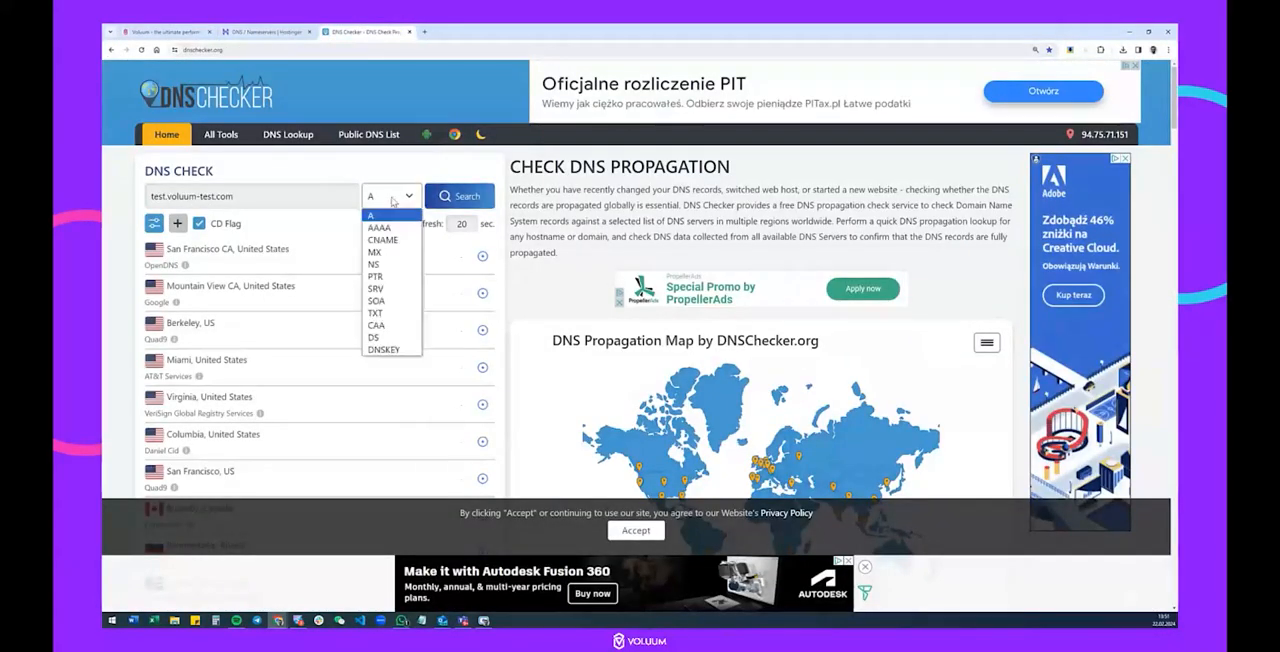
pyautogui.click(380, 240)
pyautogui.click(455, 196)
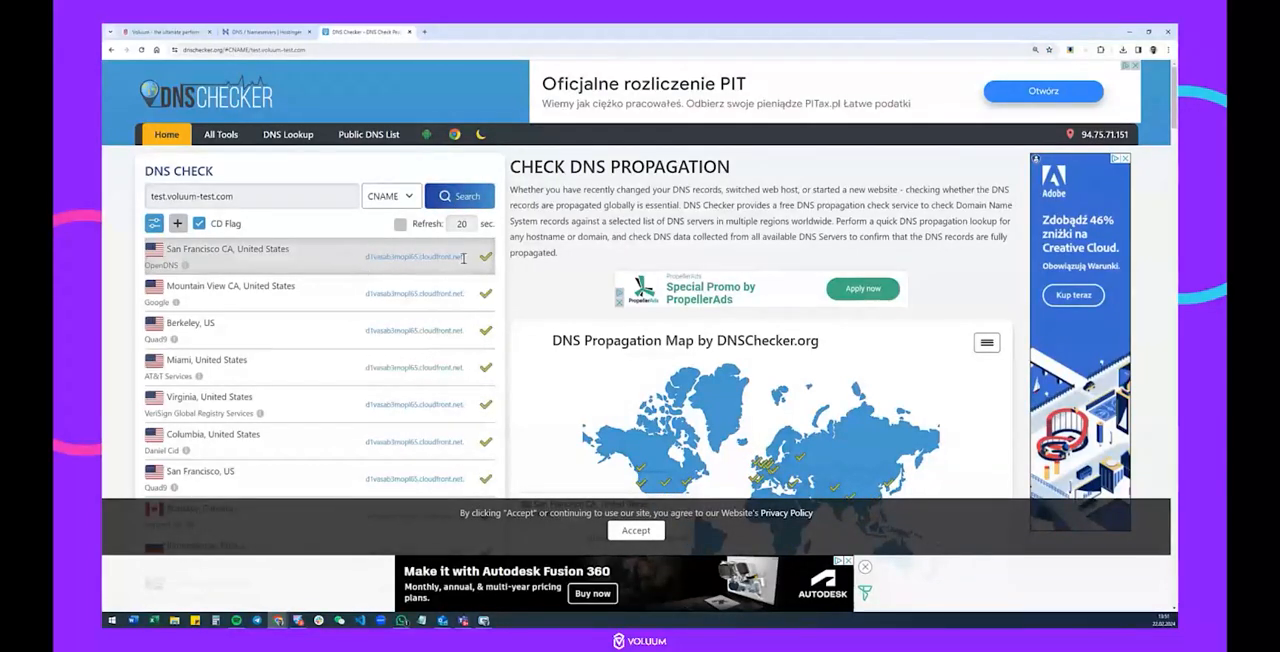
# Copy the certificate record name from Voluum and check its CNAME propagation across the whole DNS Checker server list.
pyautogui.click(160, 31)
pyautogui.click(580, 367)
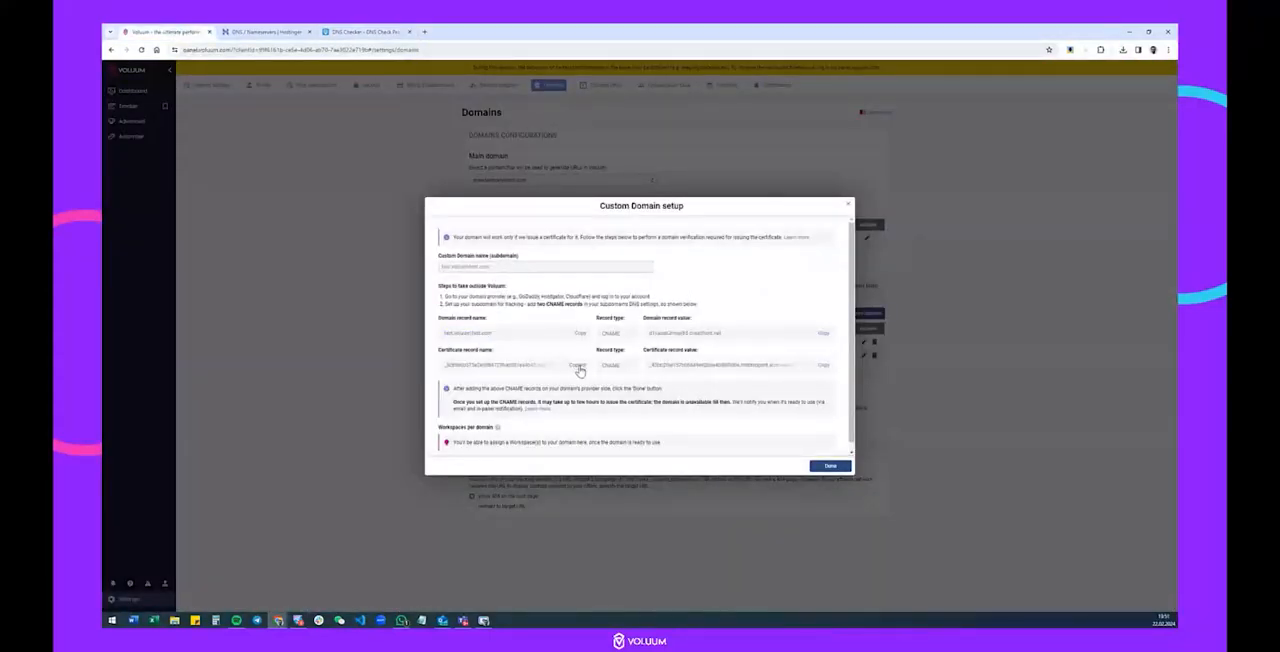
pyautogui.click(365, 31)
pyautogui.hotkey('ctrl', 'a')
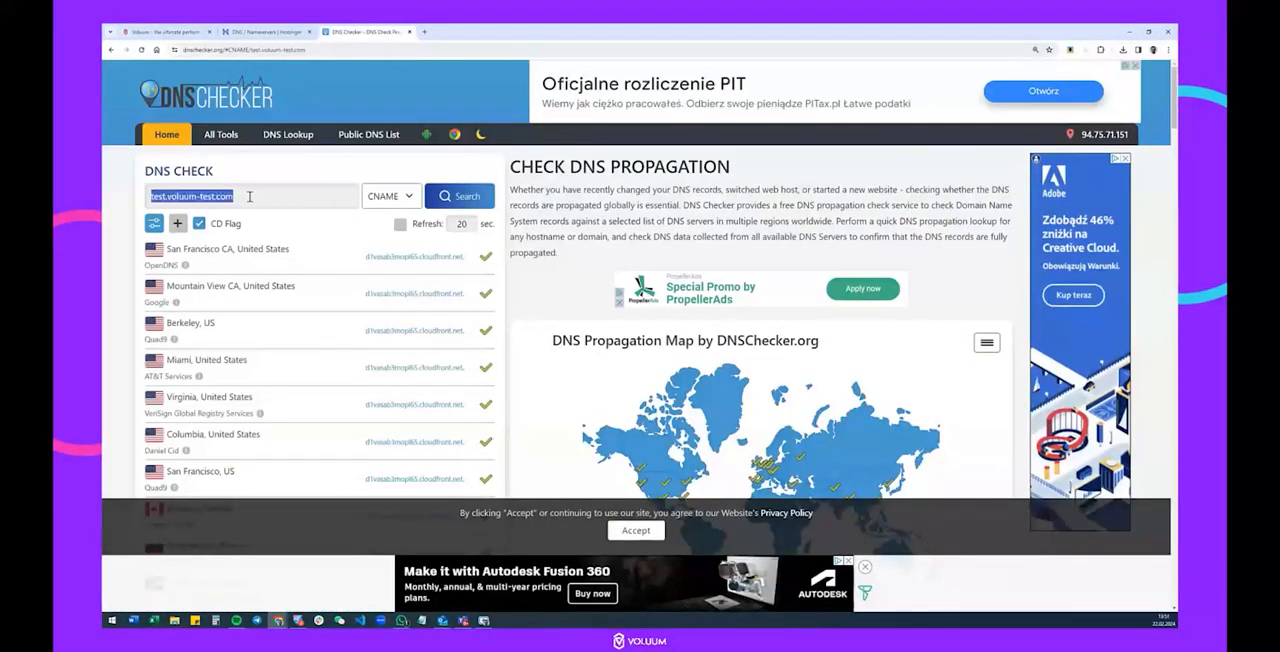
pyautogui.hotkey('ctrl', 'v')
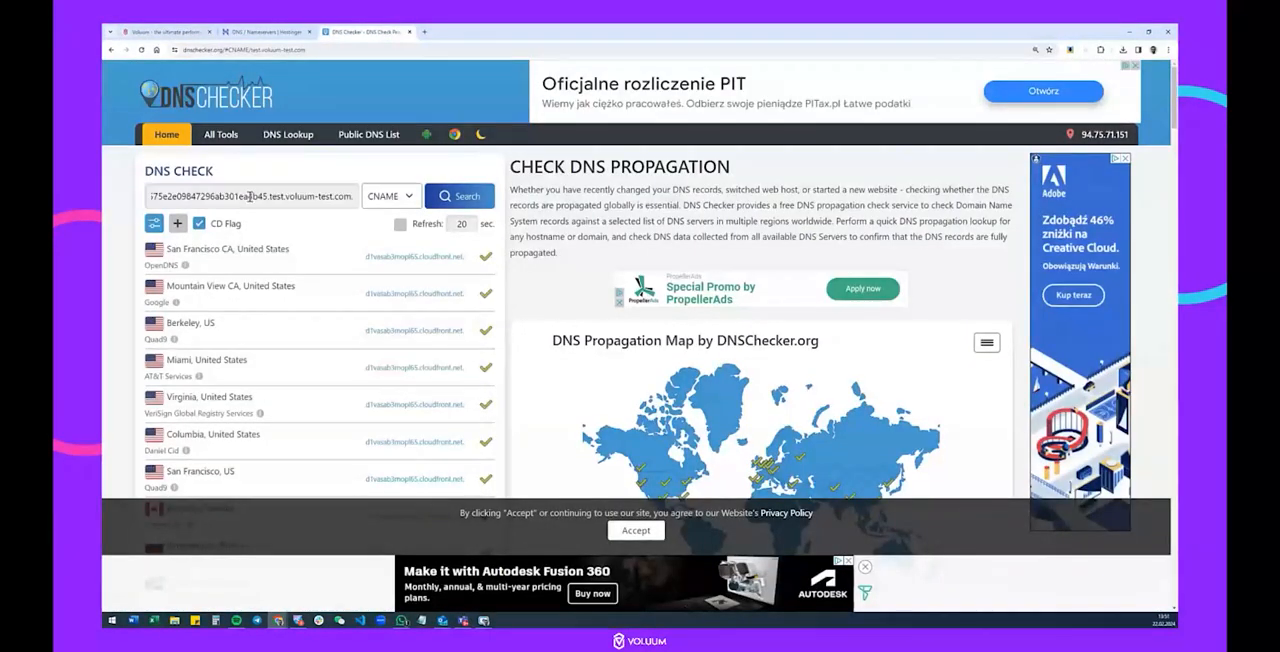
pyautogui.click(457, 201)
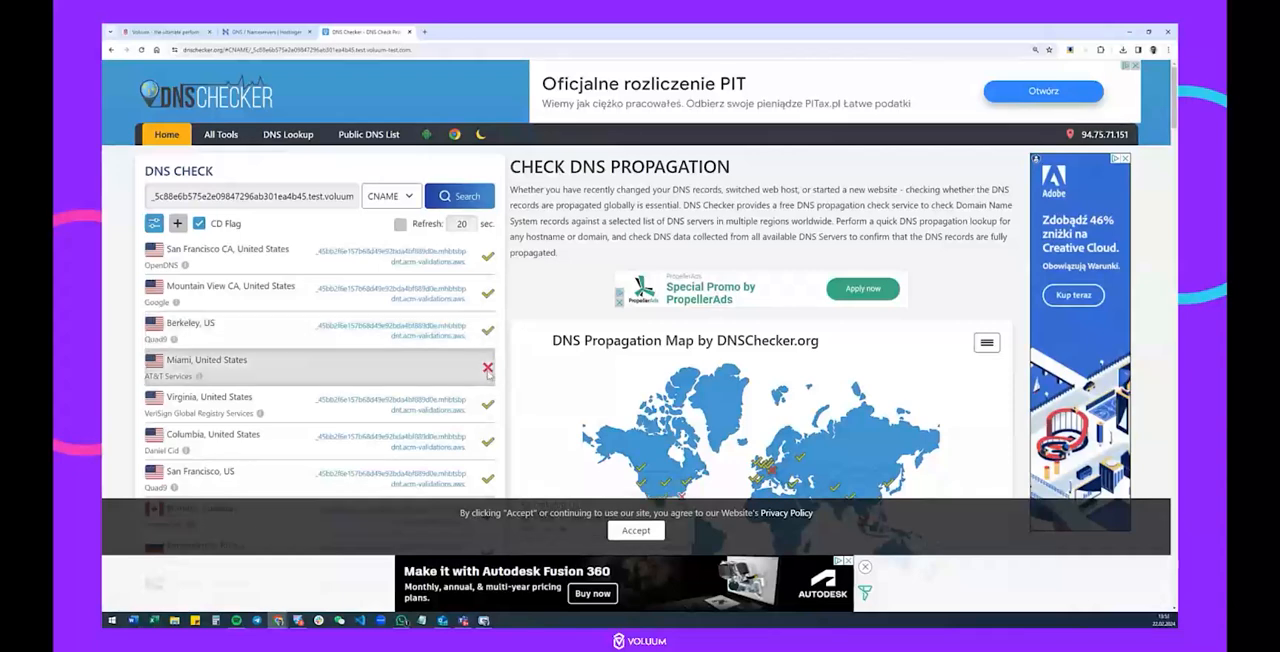
pyautogui.scroll(-3, 487, 372)
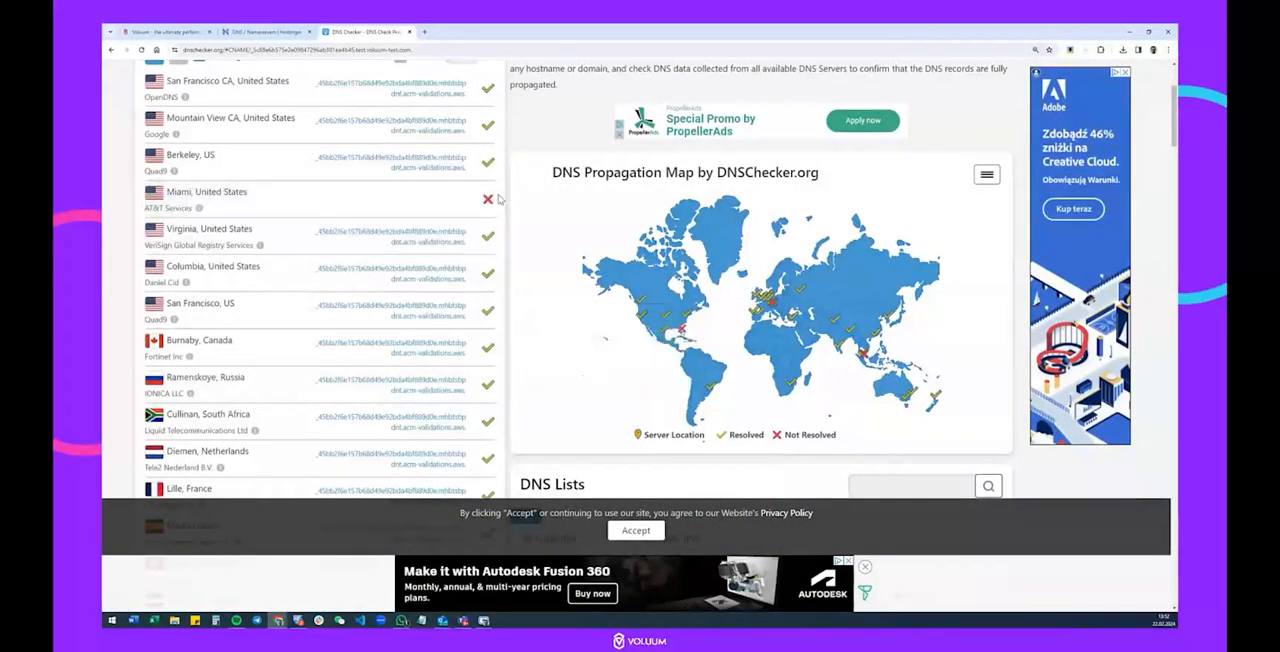
pyautogui.scroll(-5, 443, 210)
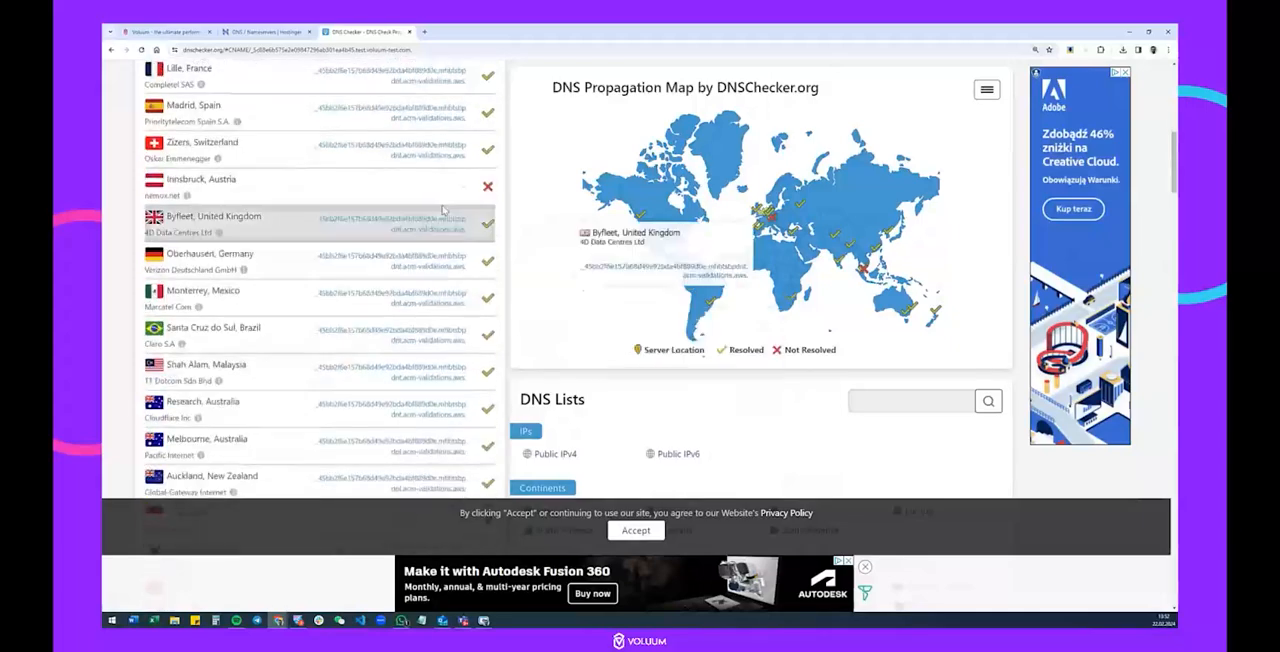
pyautogui.scroll(-5, 450, 193)
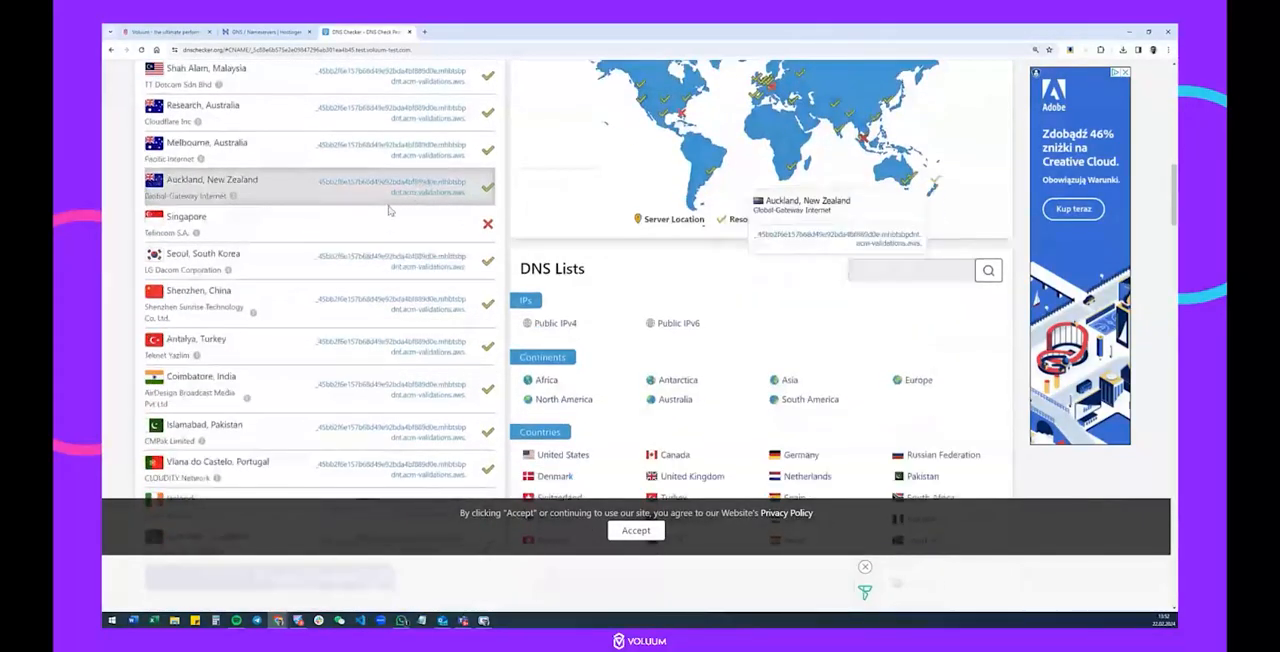
pyautogui.scroll(10, 409, 293)
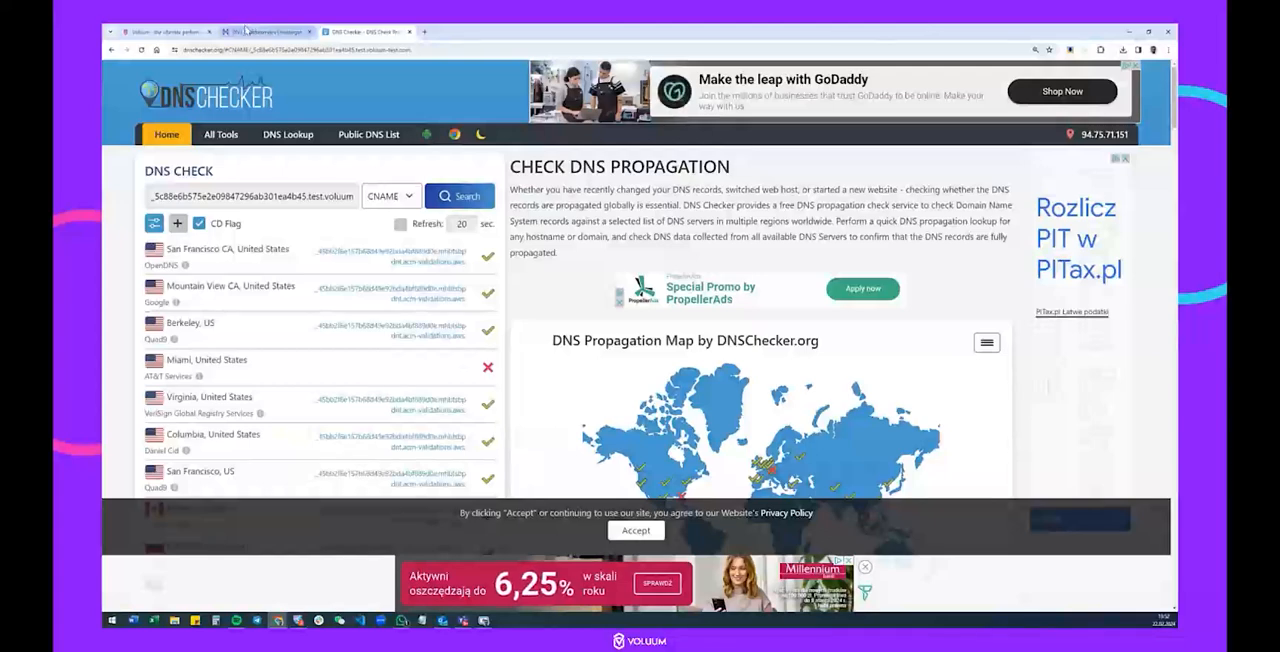
# Finish the custom domain setup in Voluum and check the certificate status of test.voluum-test.com.
pyautogui.click(160, 31)
pyautogui.scroll(-1, 806, 414)
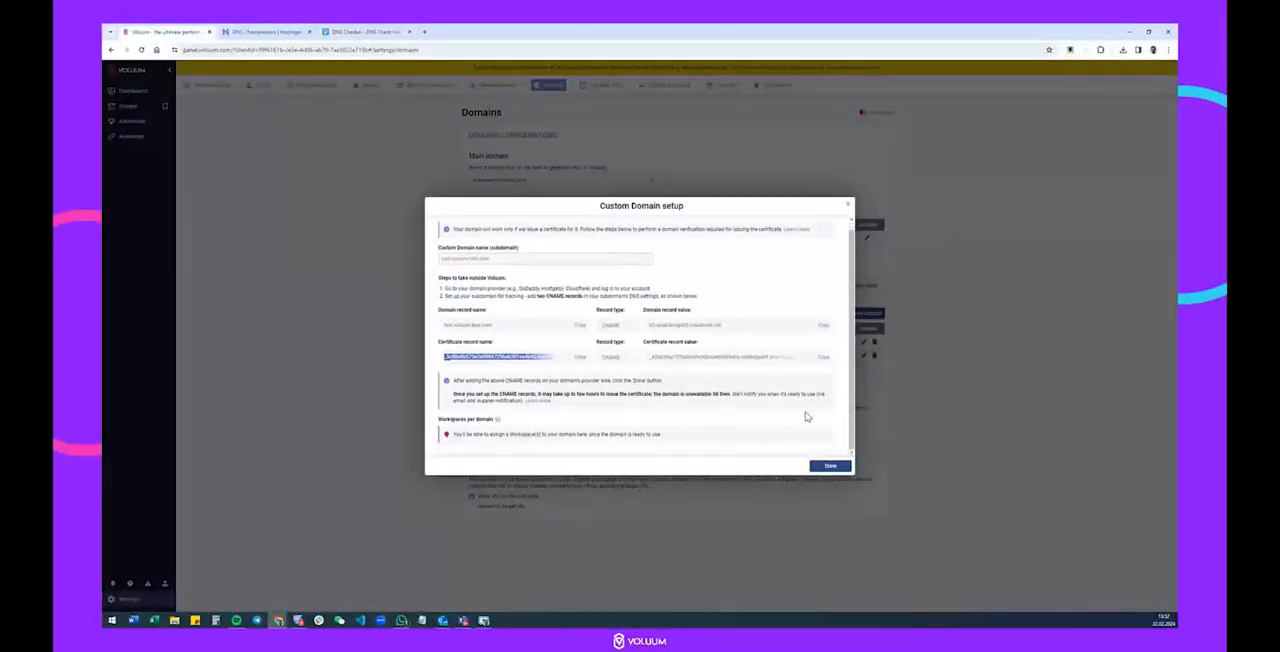
pyautogui.click(830, 466)
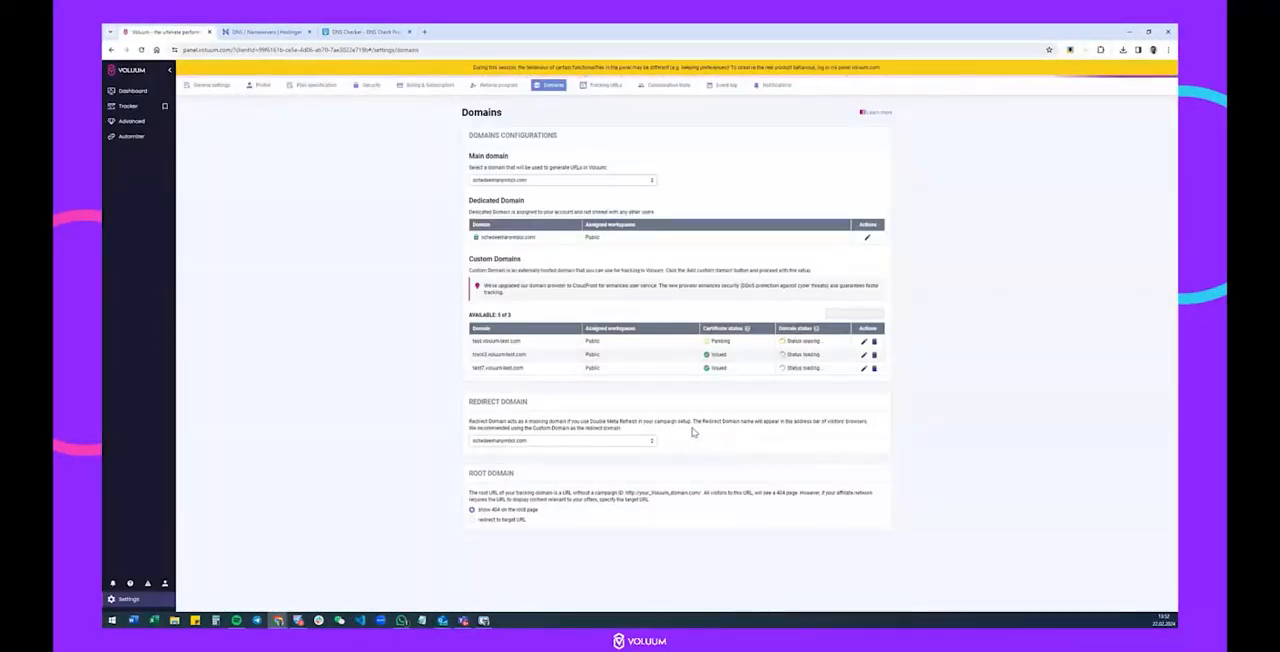
pyautogui.moveTo(718, 344)
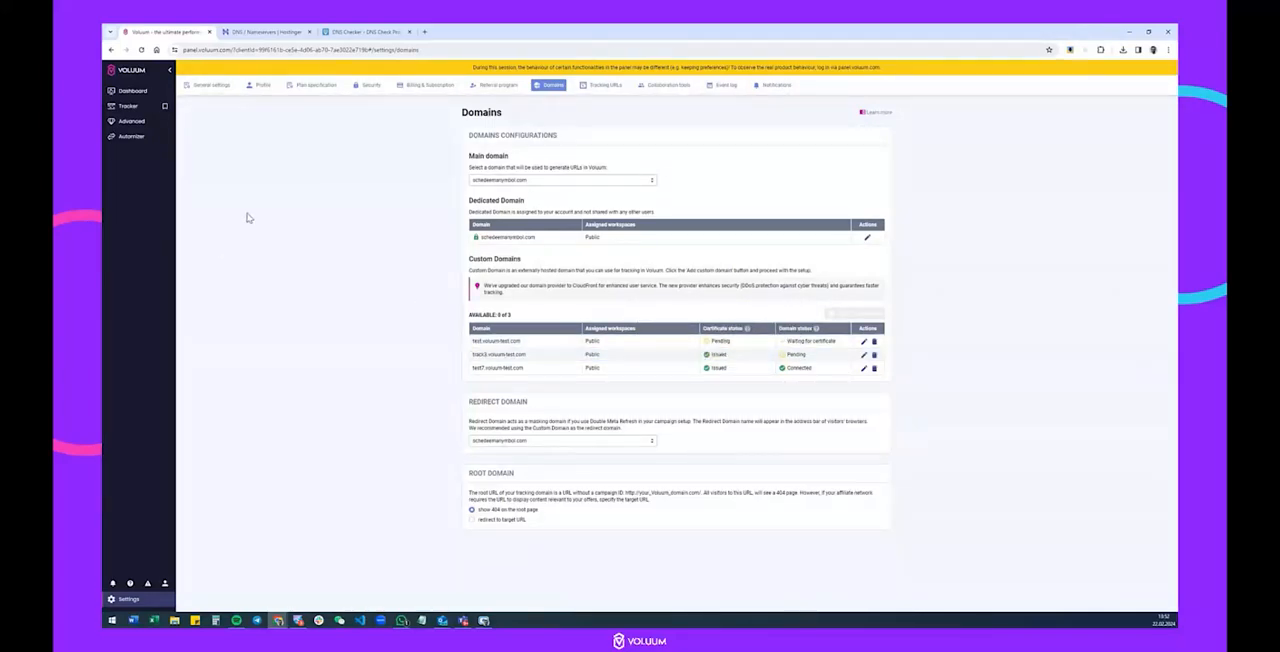
# Search the Hostinger DNS page for "CAA" and examine the CAA record with the issue tag for amazon.com.
pyautogui.click(263, 30)
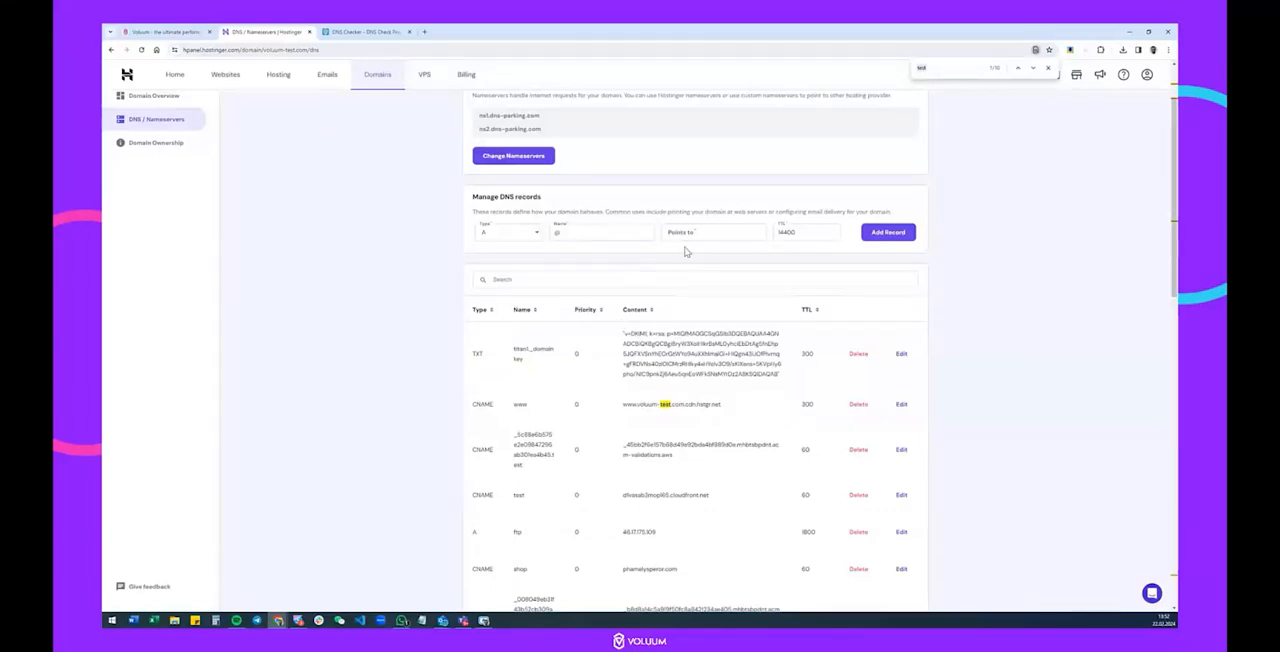
pyautogui.write('CAA')
pyautogui.scroll(-4, 857, 261)
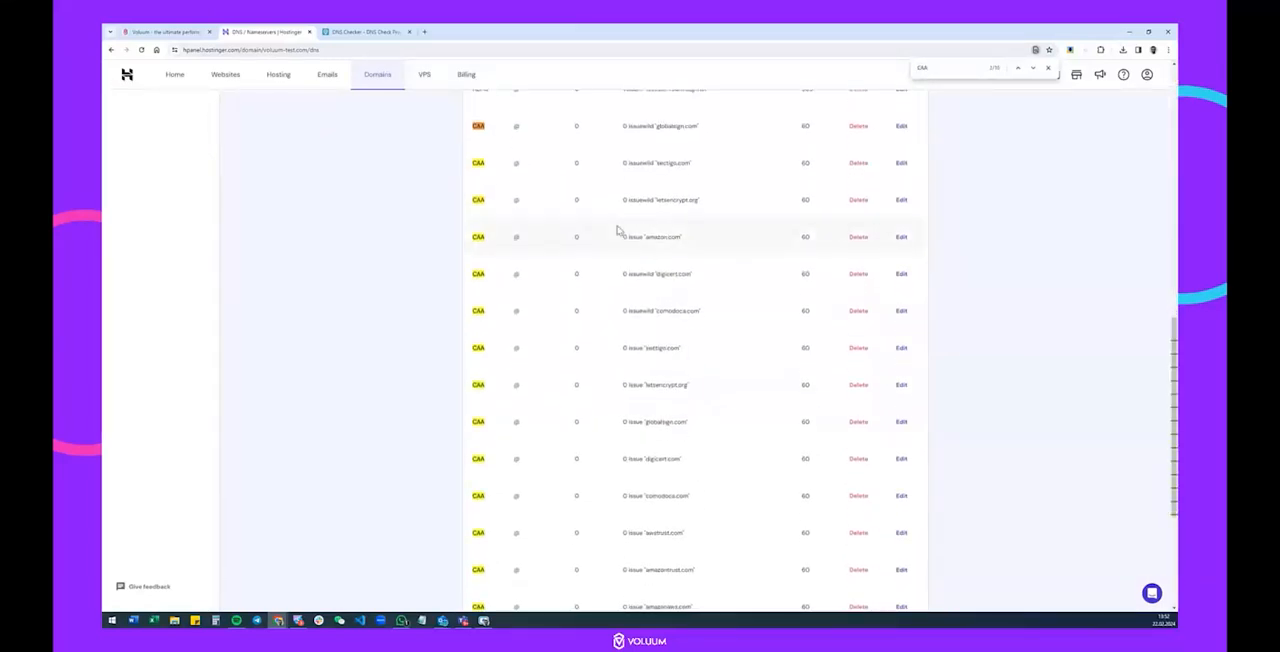
pyautogui.scroll(3, 616, 230)
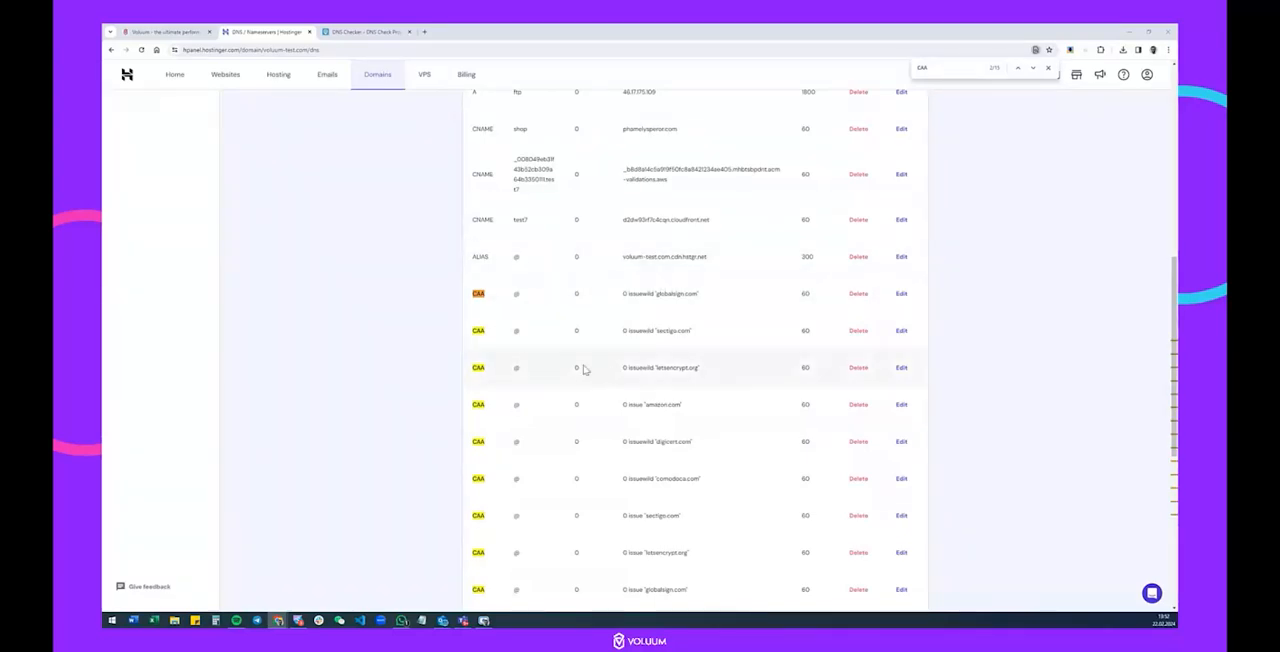
pyautogui.moveTo(648, 404); pyautogui.dragTo(712, 409)
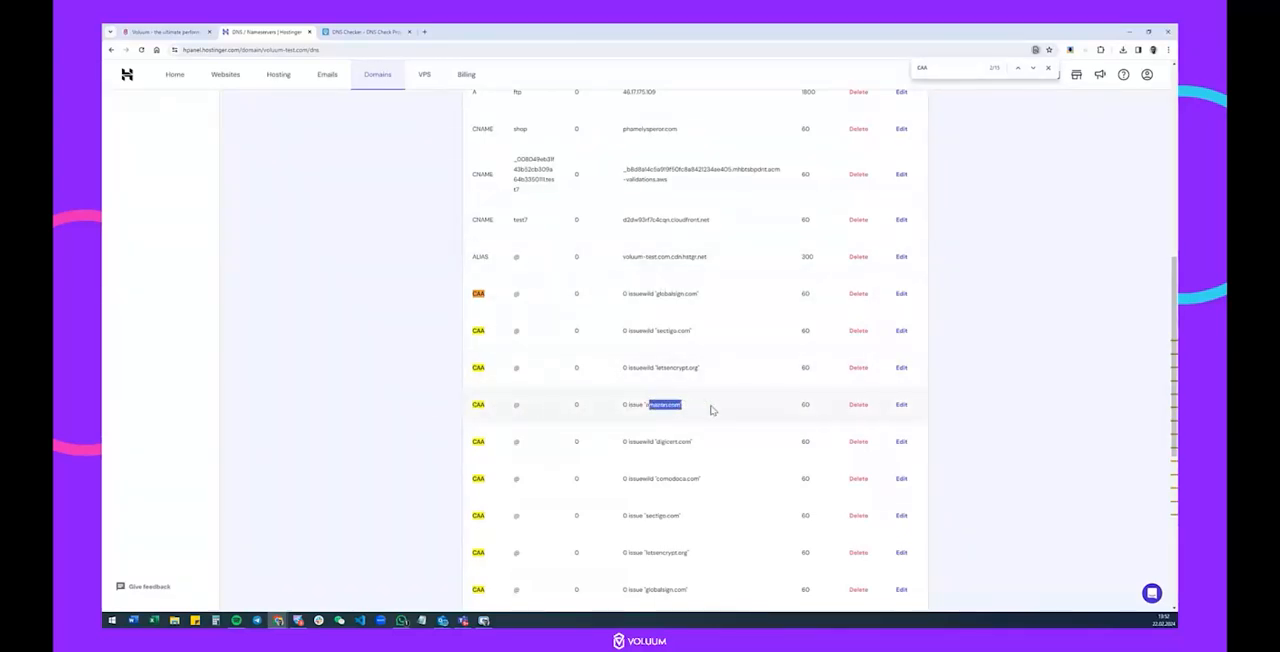
# Add a CAA record in Hostinger with name @, flag 0, tag issue and CA domain amazon.com.
pyautogui.scroll(10, 735, 407)
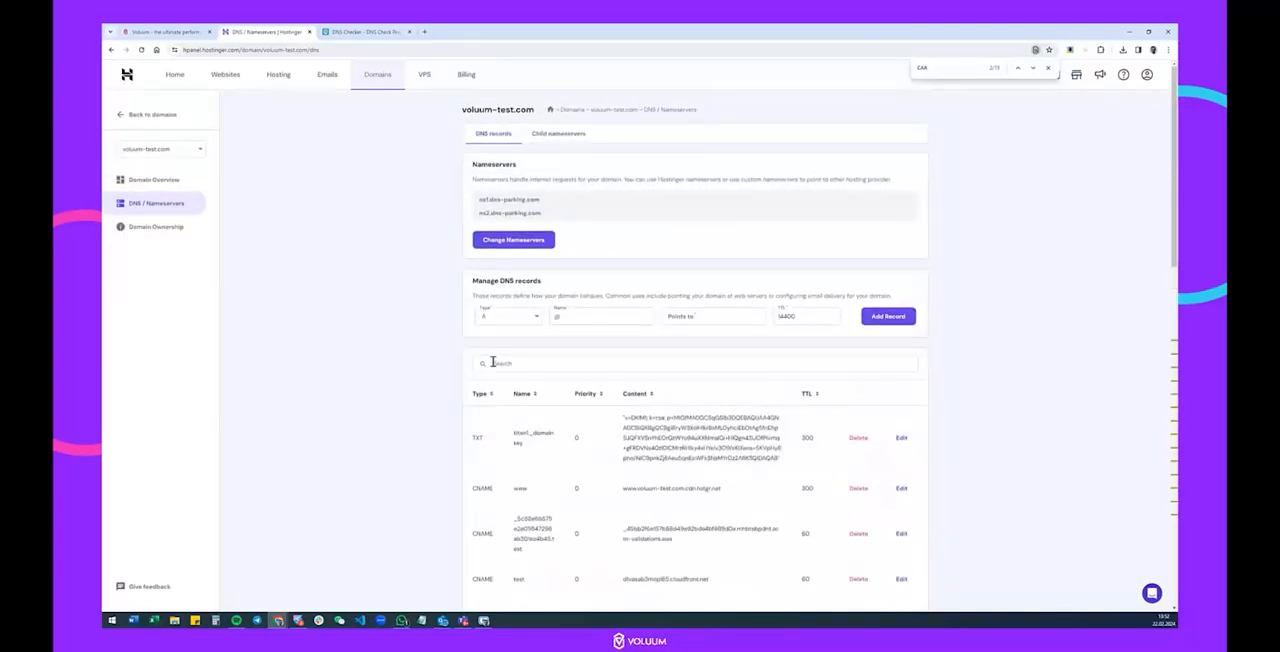
pyautogui.click(502, 318)
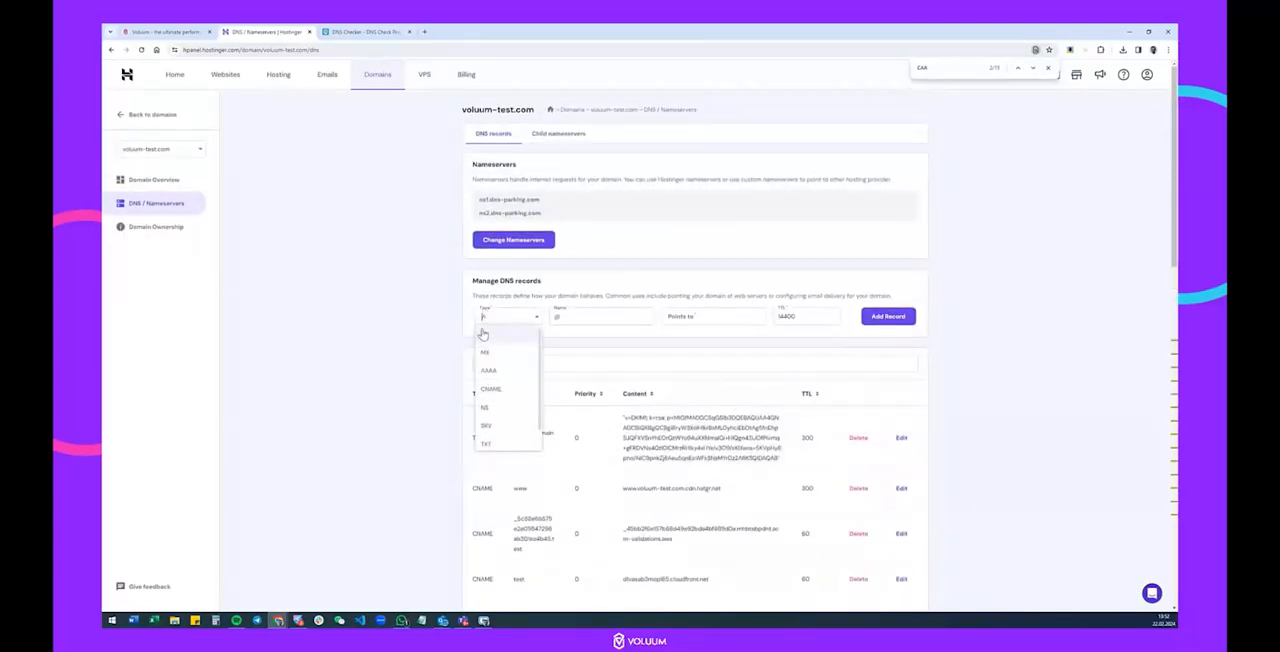
pyautogui.click(507, 440)
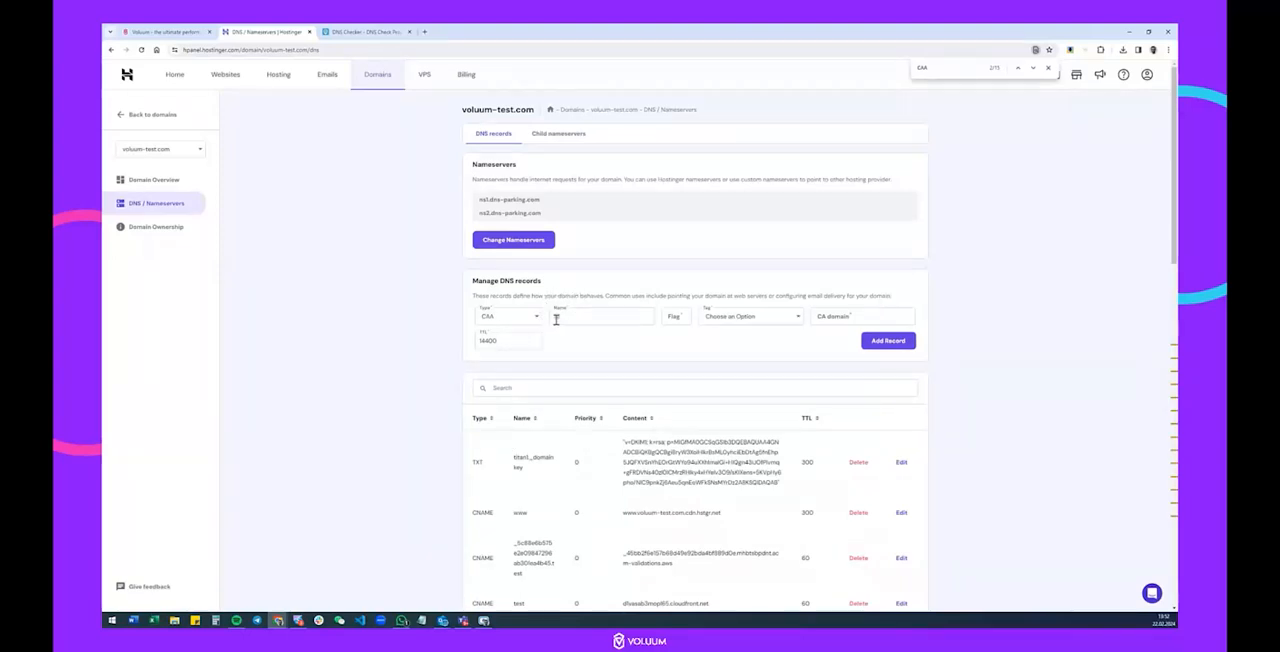
pyautogui.click(685, 317)
pyautogui.click(766, 318)
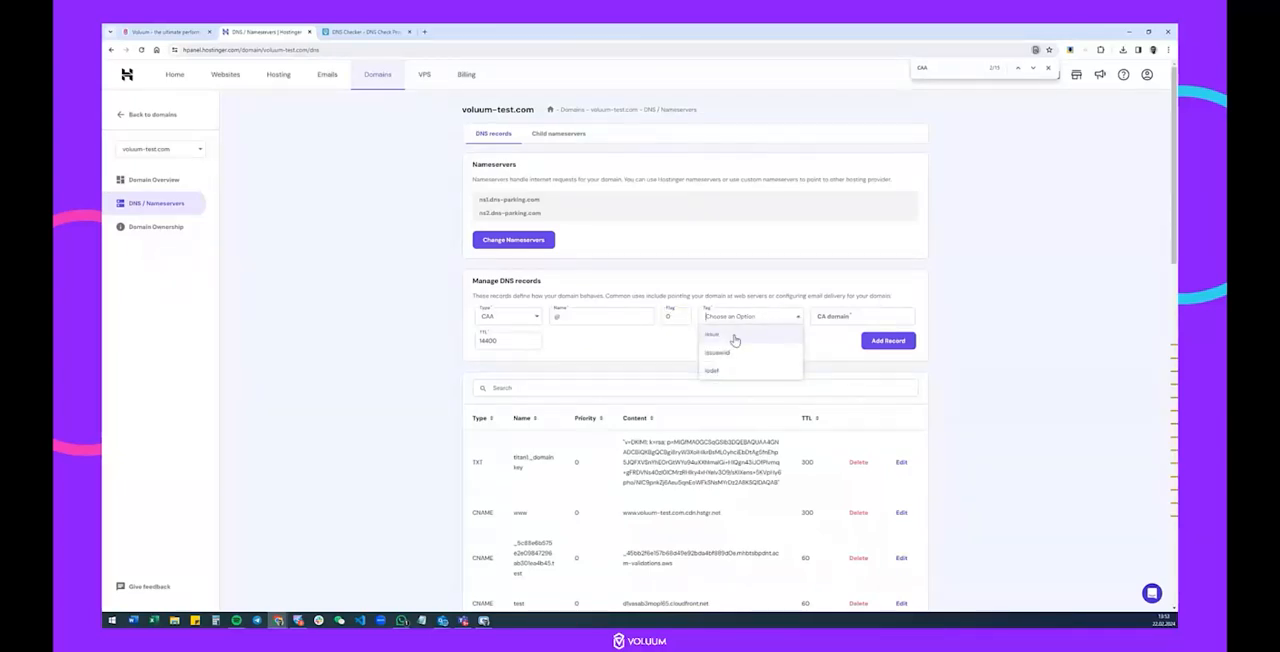
pyautogui.click(735, 338)
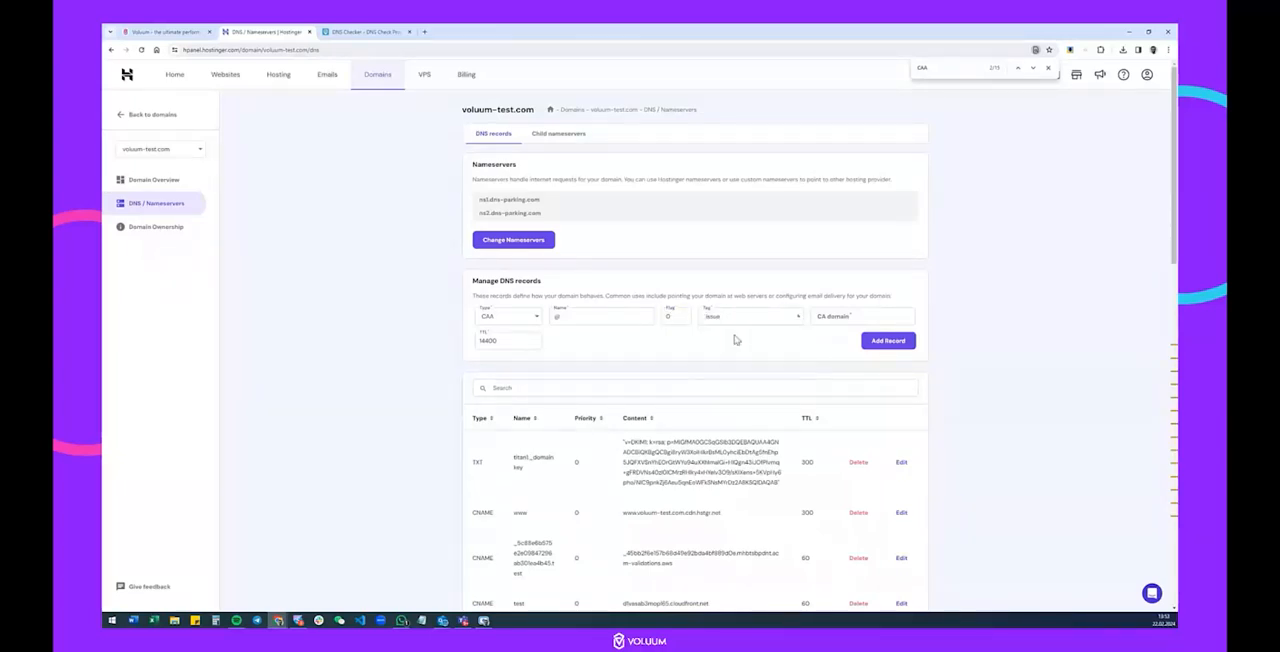
pyautogui.click(865, 315)
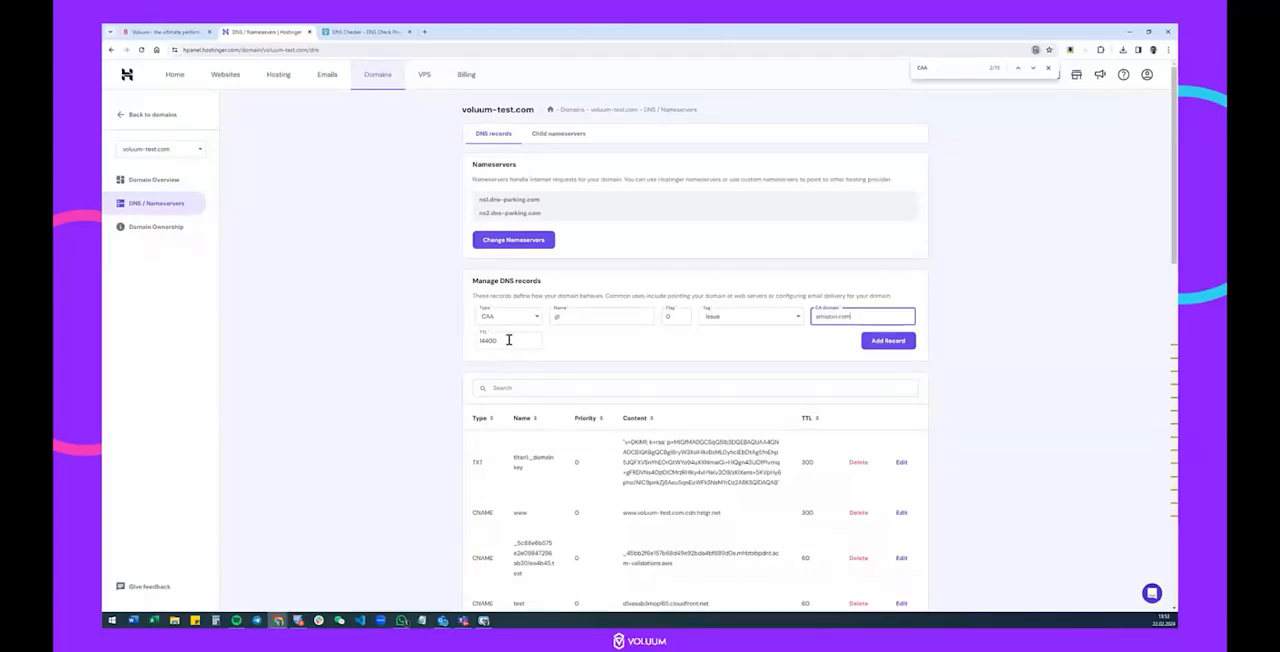
pyautogui.click(889, 342)
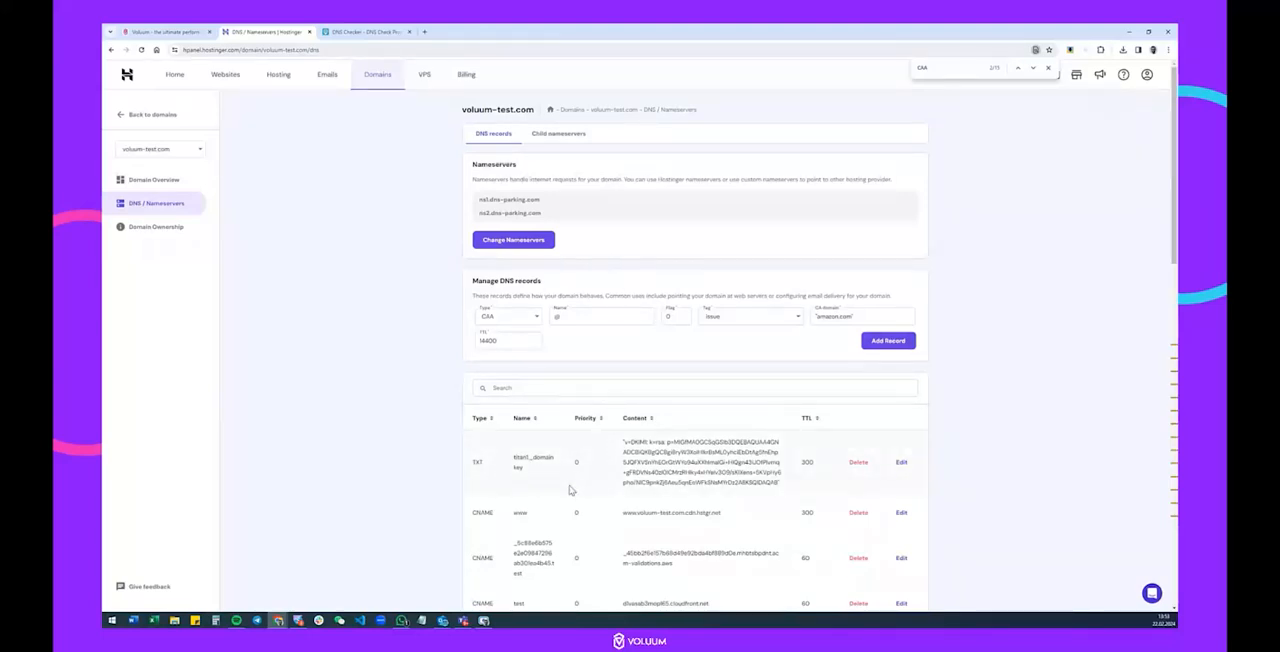
# Switch back to Voluum and read the explanation of the certificate status for test.voluum-test.com.
pyautogui.click(165, 31)
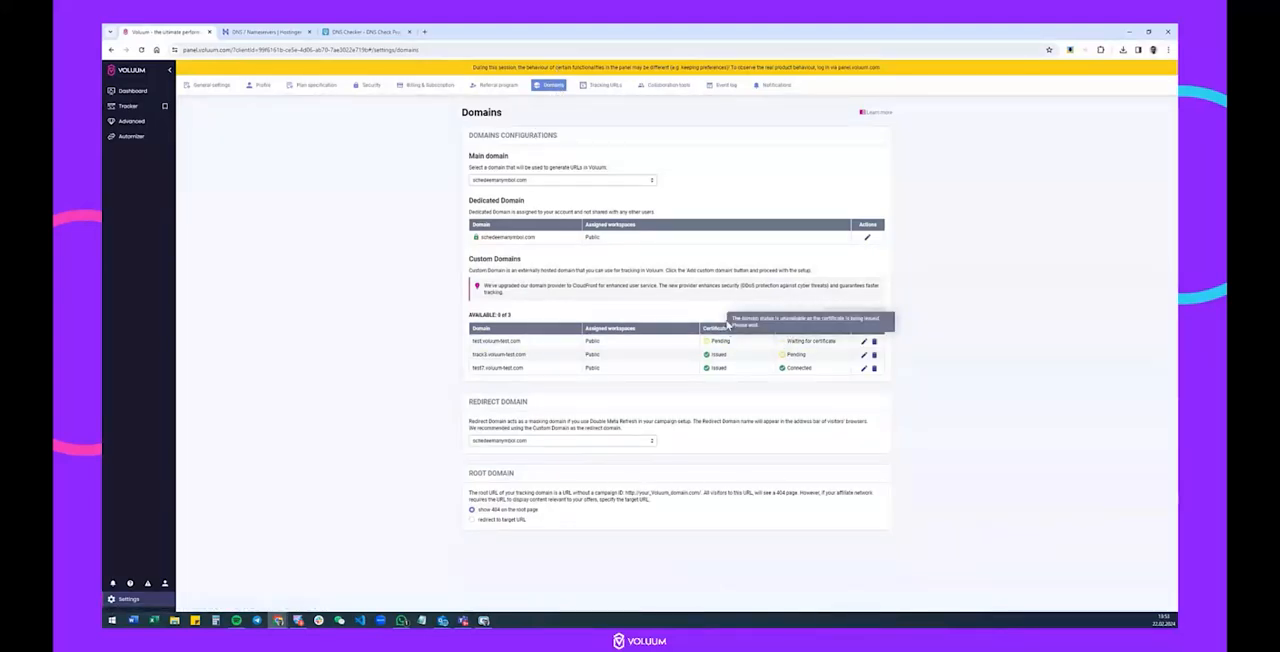
pyautogui.moveTo(715, 345)
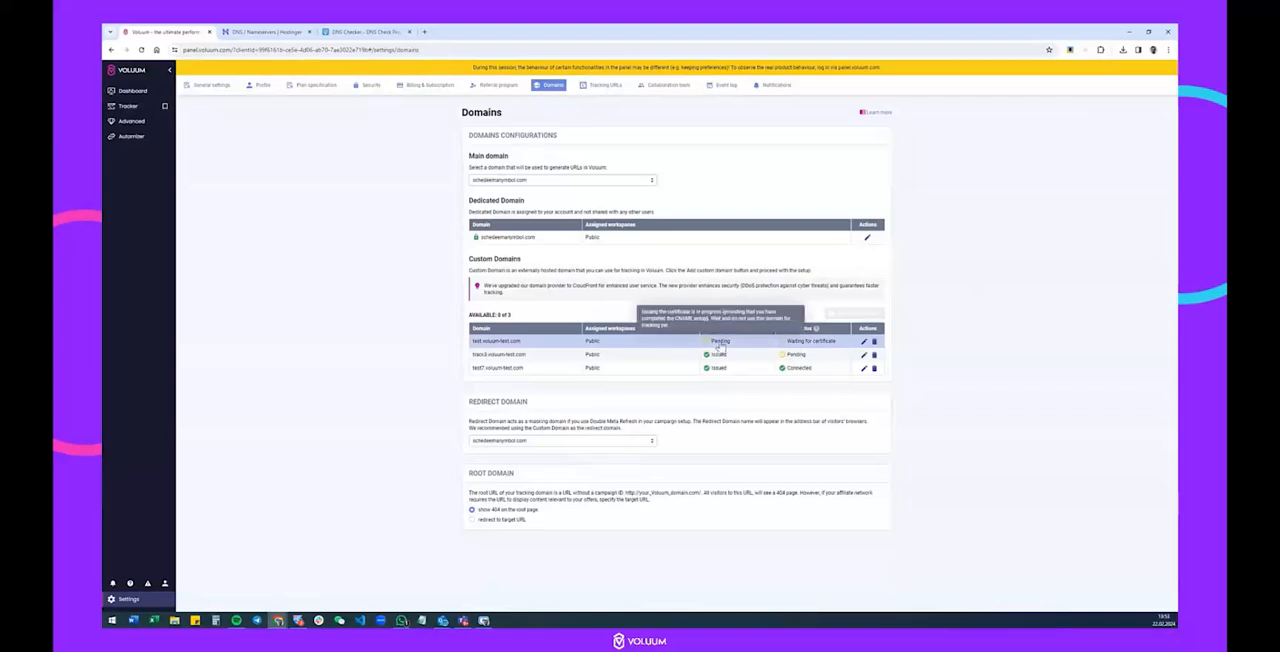
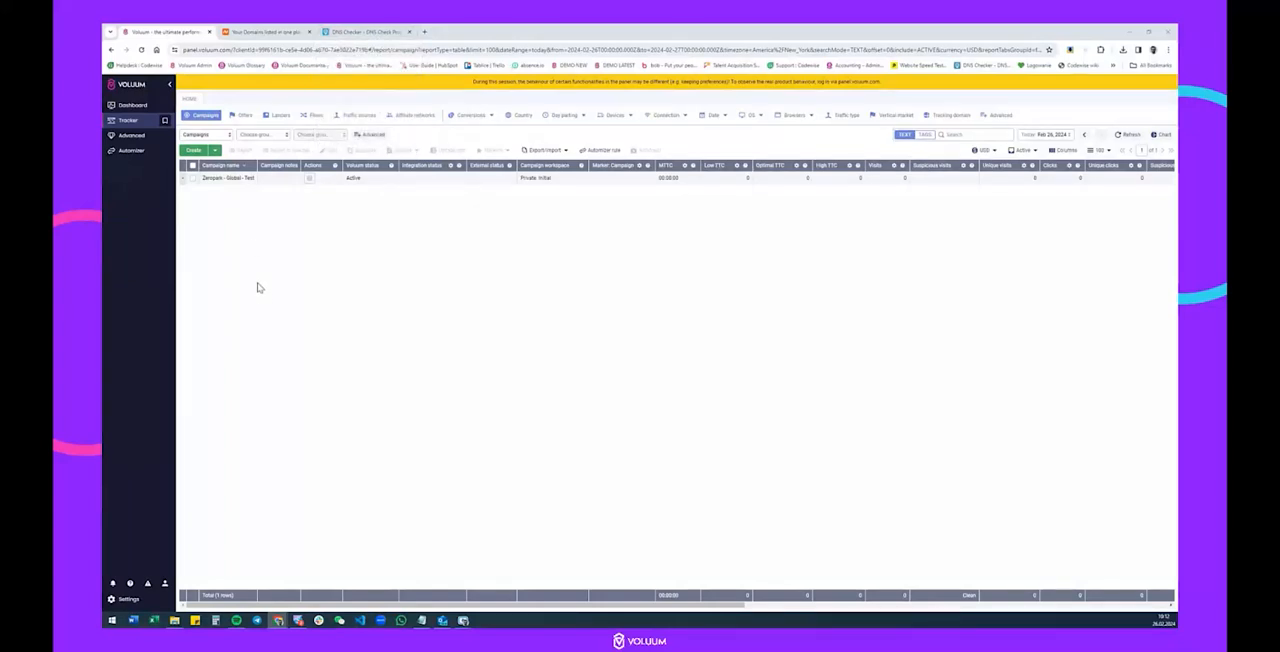
# Open the domain settings in Voluum and start the setup of a new custom domain.
pyautogui.click(115, 601)
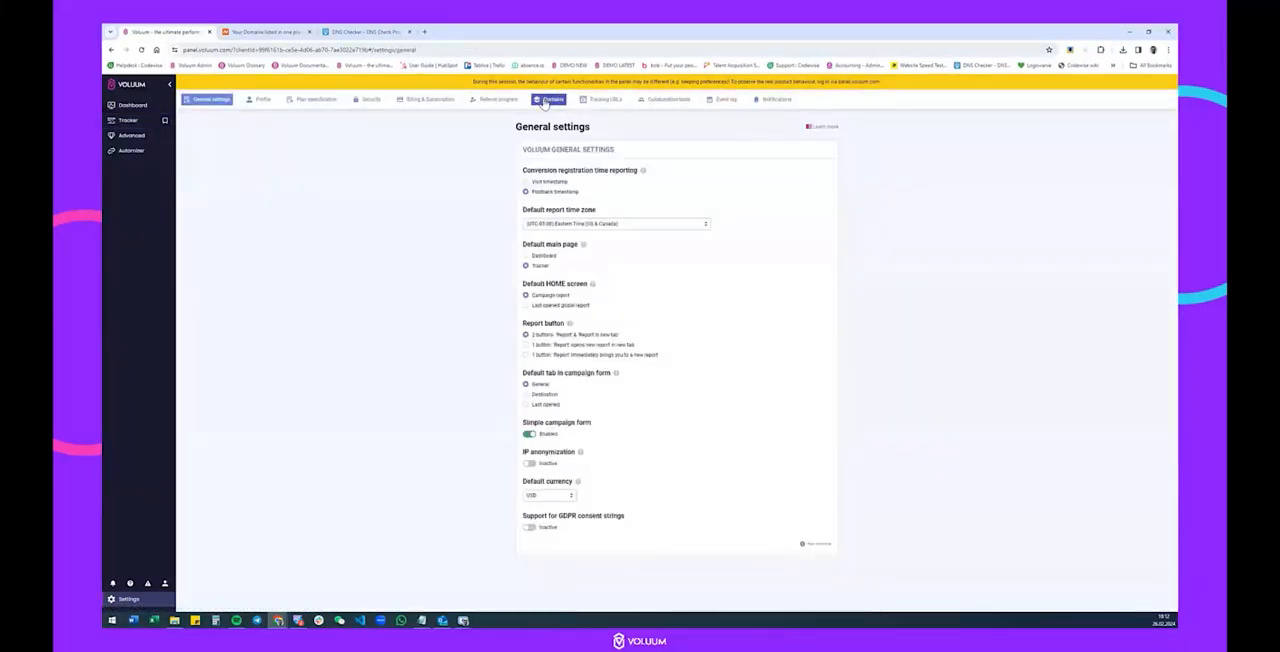
pyautogui.click(548, 101)
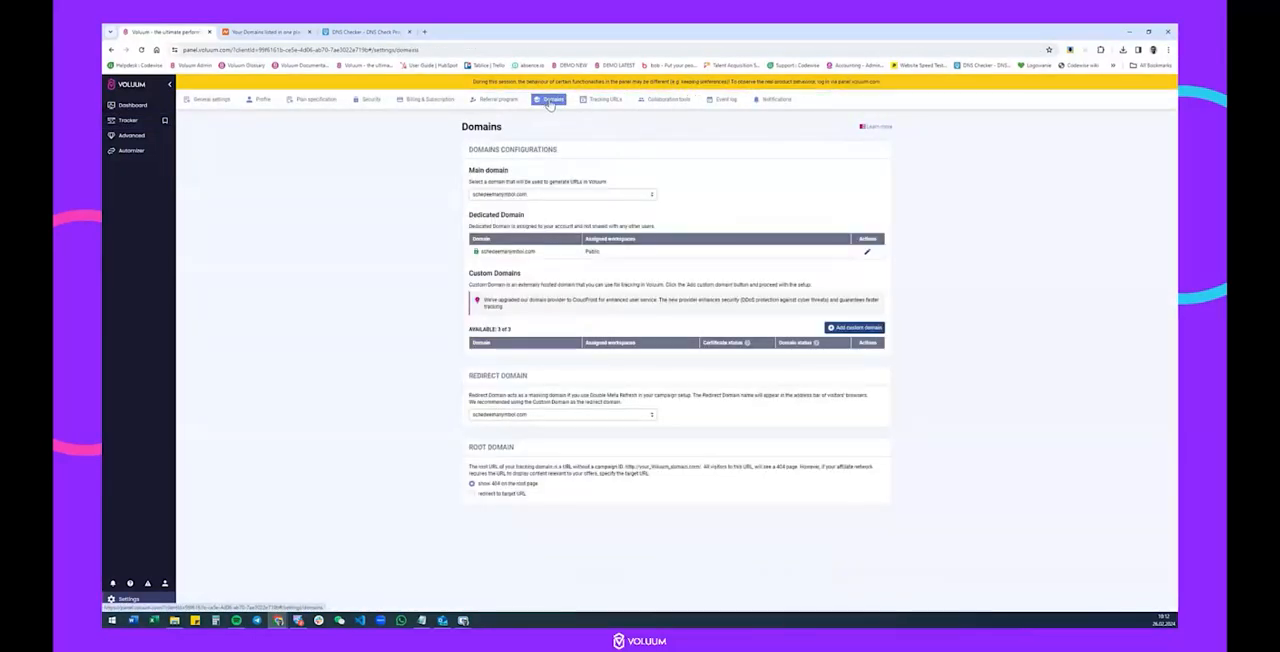
pyautogui.click(857, 330)
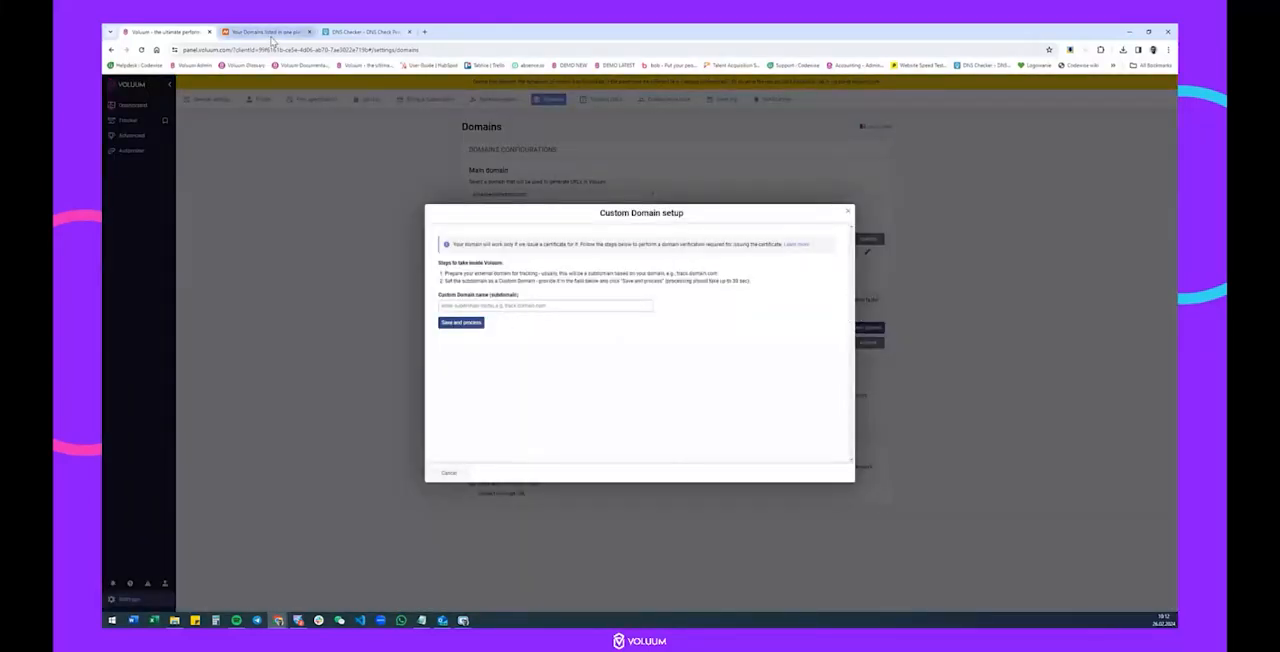
# Copy the domain name hfhfgh.live from its Namecheap details page and save test2.hfhfgh.live as the custom domain name in Voluum.
pyautogui.click(266, 32)
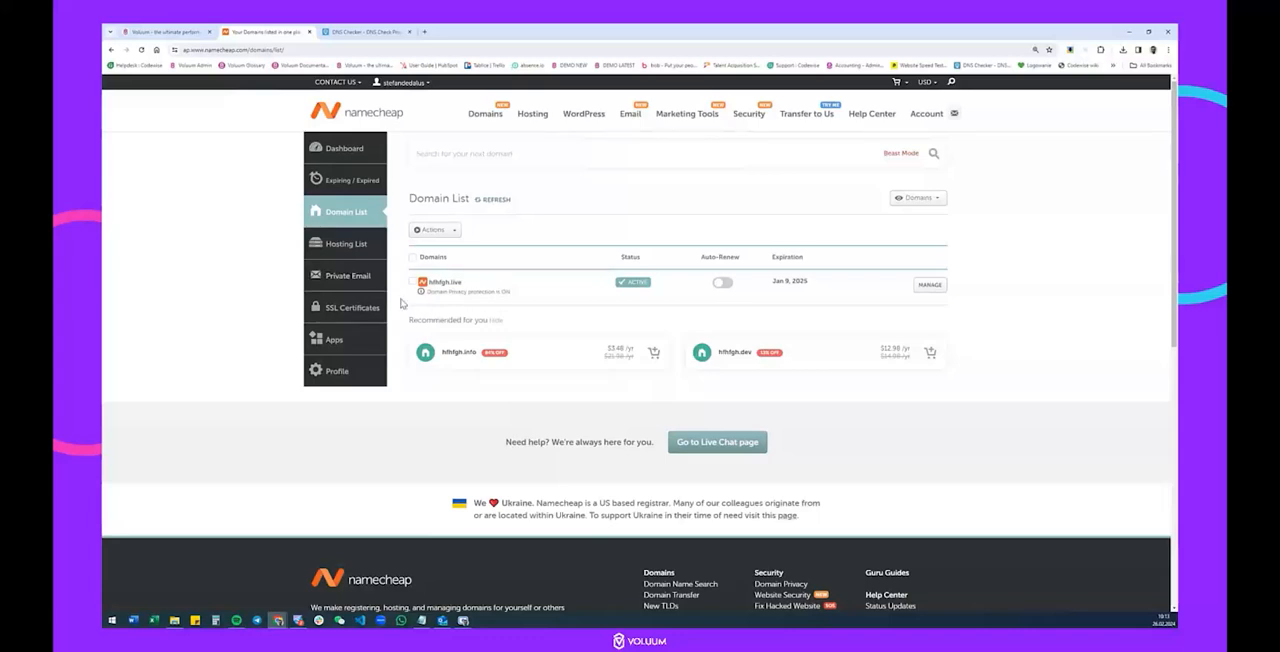
pyautogui.click(929, 287)
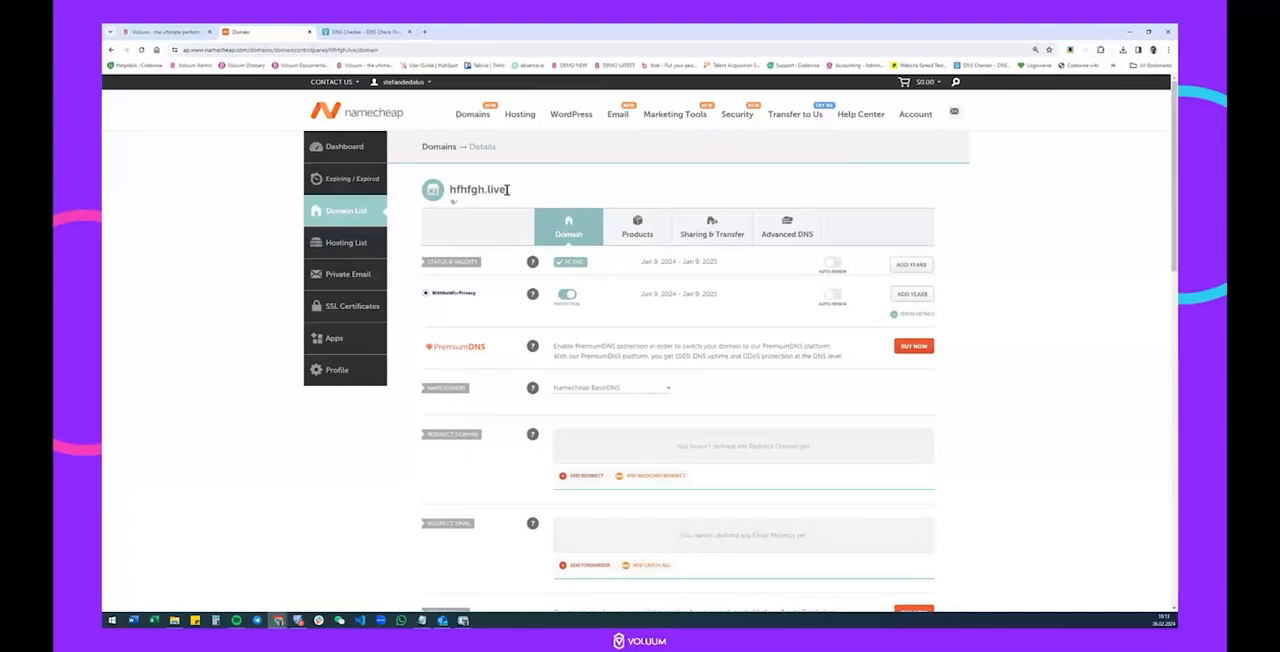
pyautogui.moveTo(507, 189); pyautogui.dragTo(449, 189)
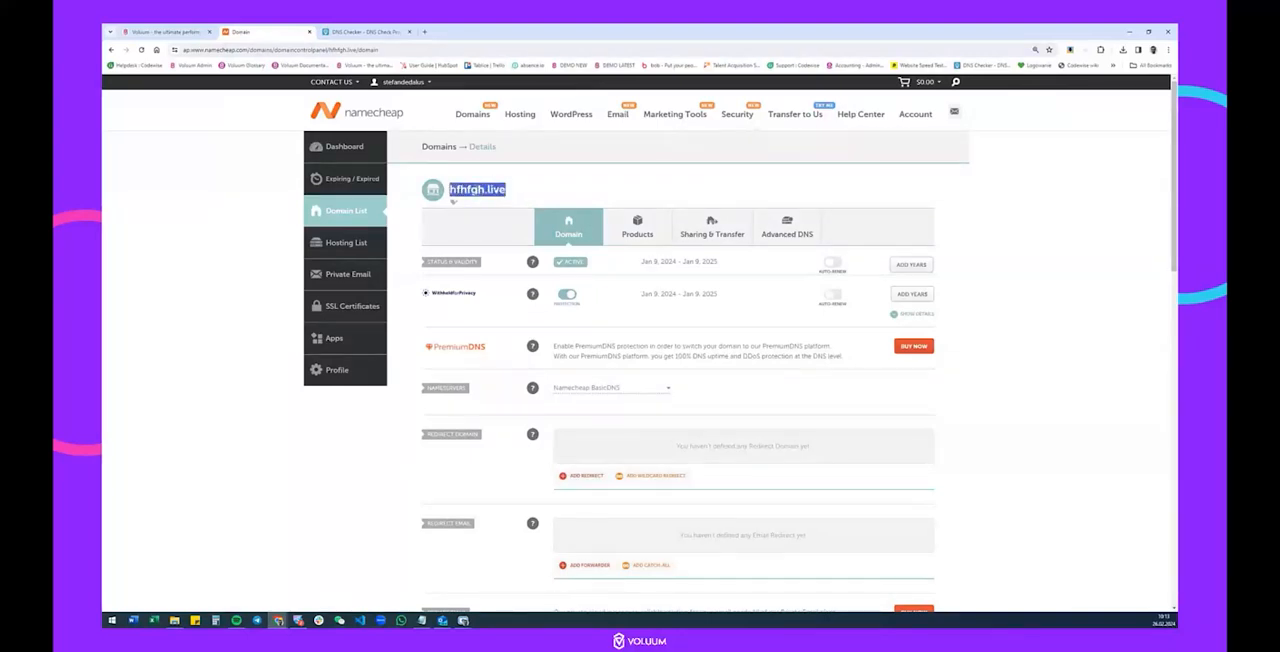
pyautogui.click(165, 33)
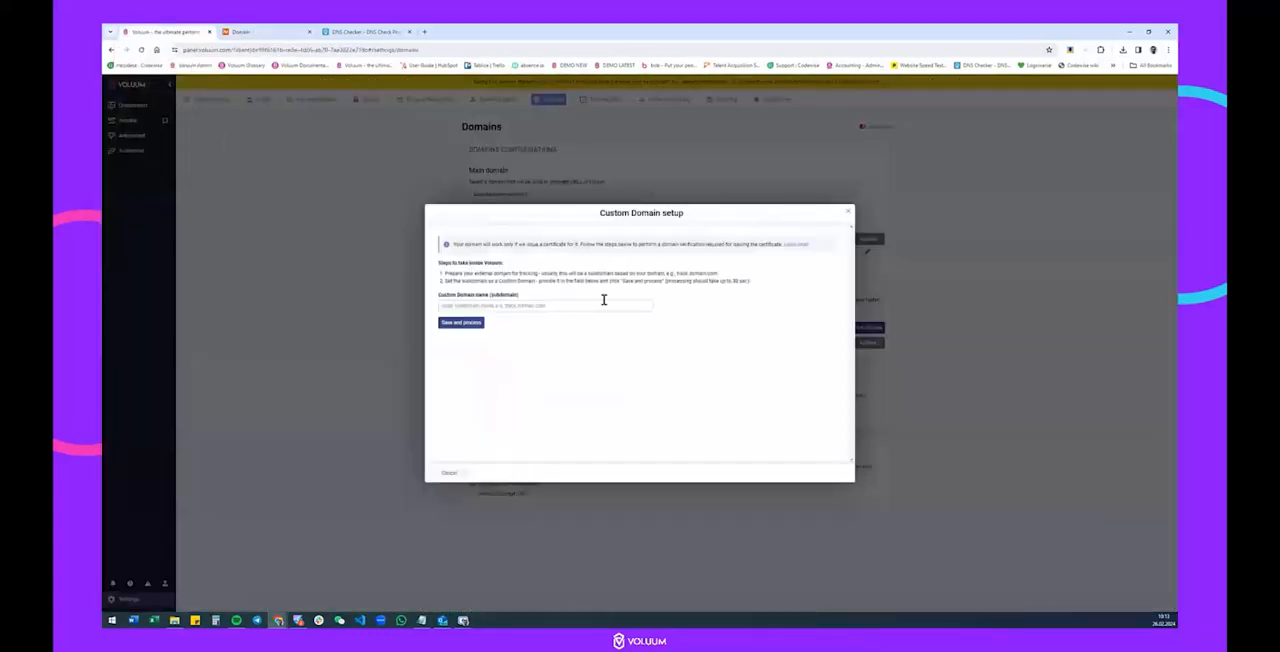
pyautogui.click(476, 306)
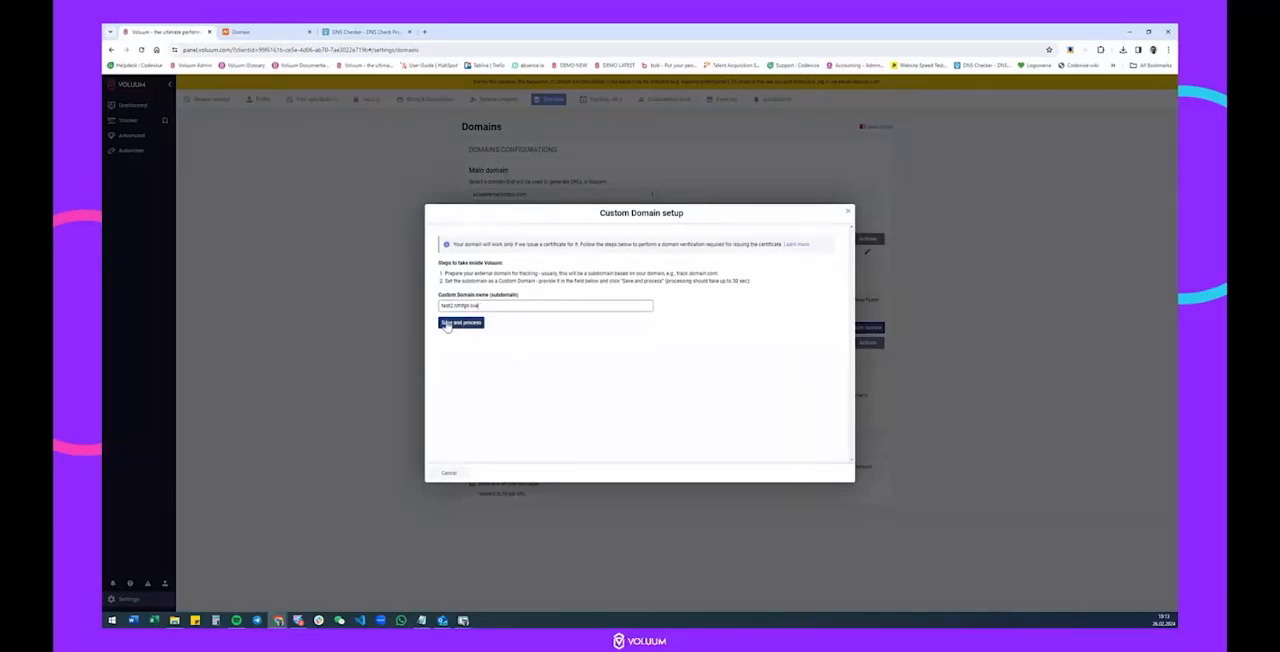
pyautogui.click(459, 324)
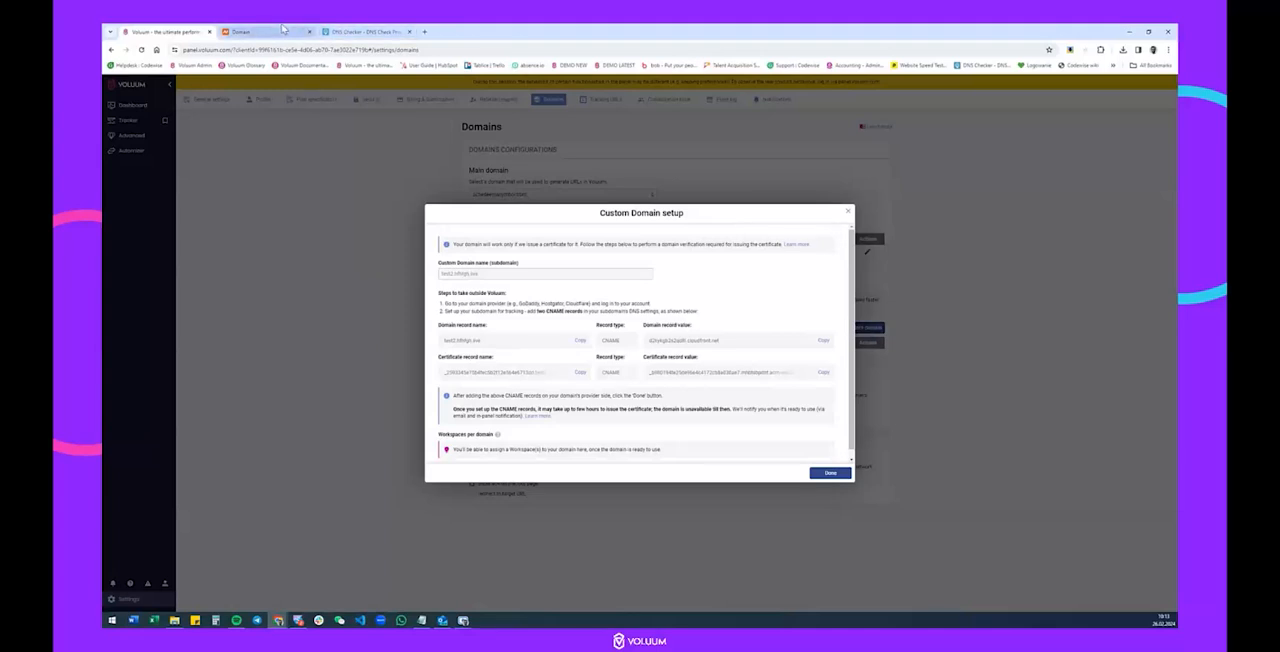
# Switch to Namecheap and start a CNAME record with host test2 in the advanced DNS settings of hfhfgh.live.
pyautogui.click(280, 31)
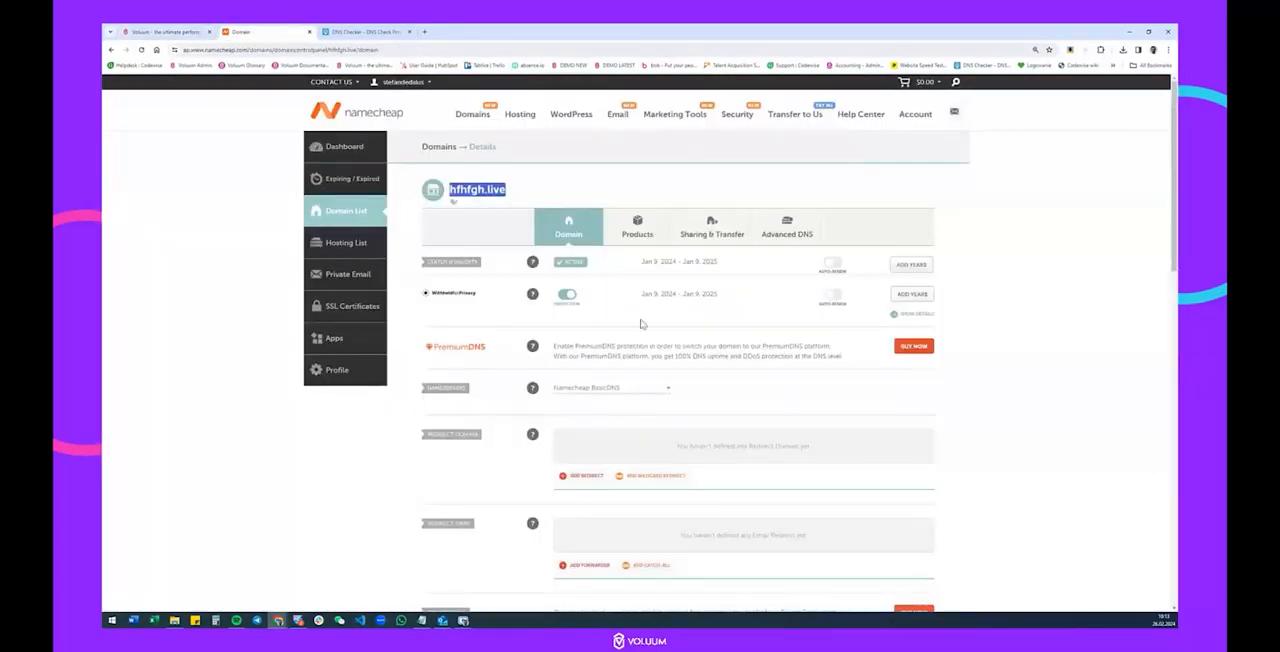
pyautogui.click(788, 231)
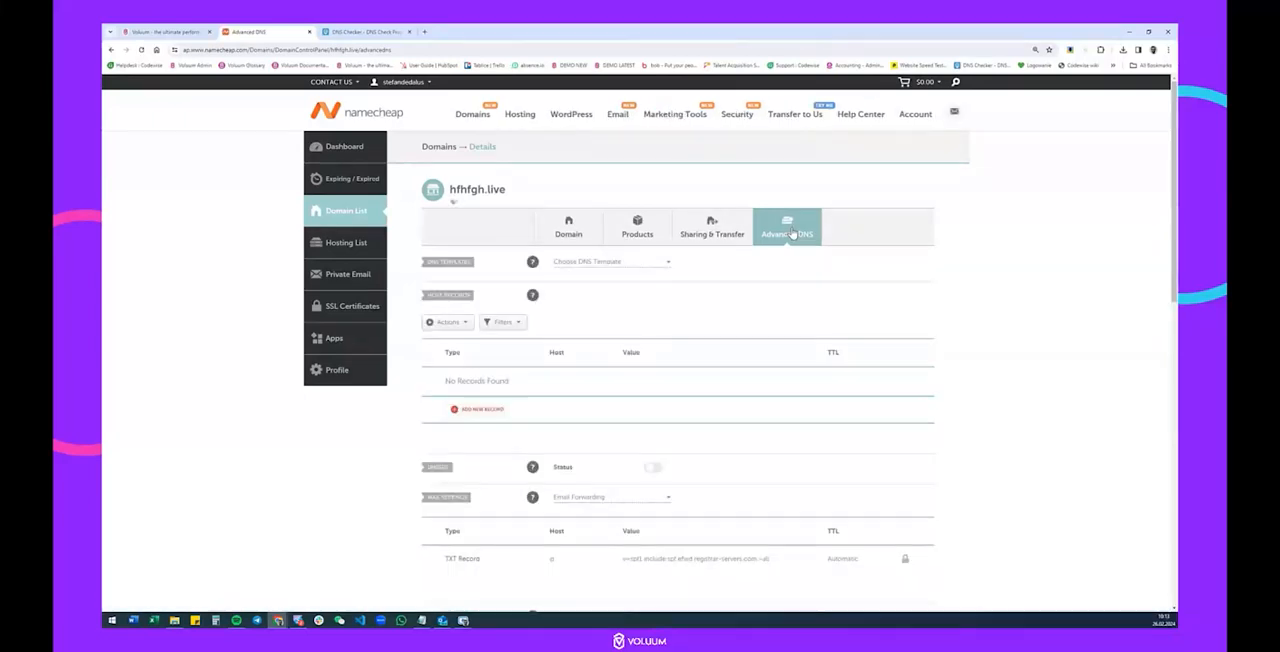
pyautogui.click(480, 410)
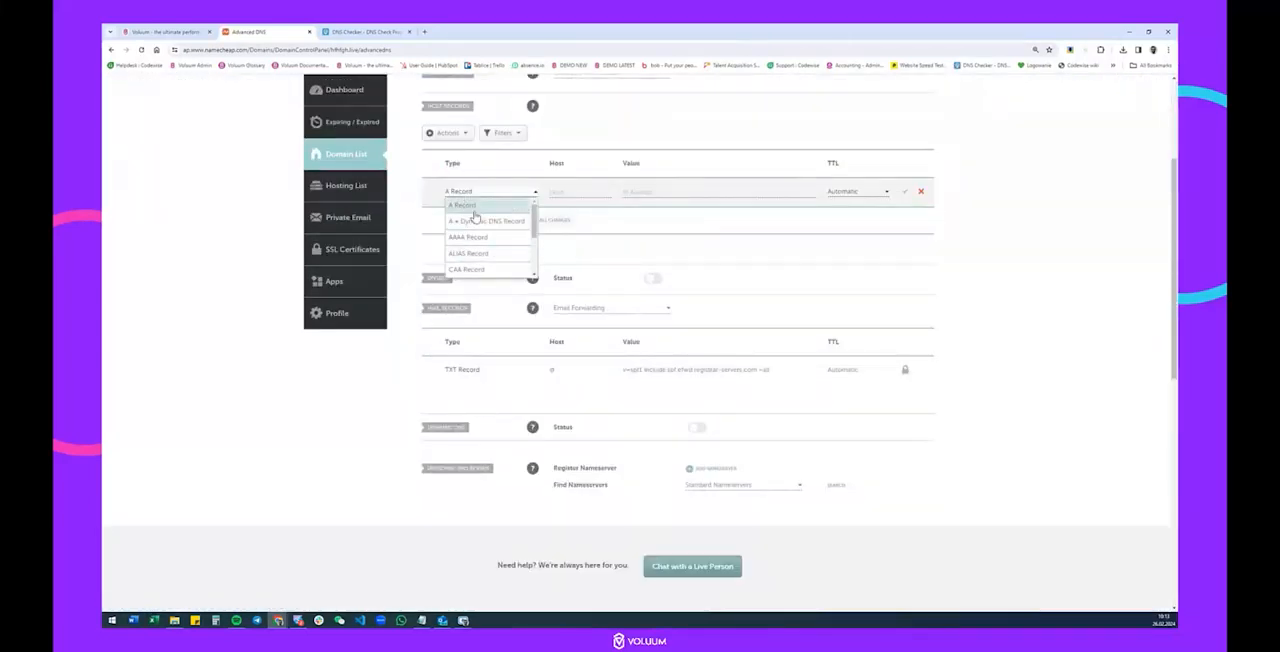
pyautogui.scroll(-2, 484, 236)
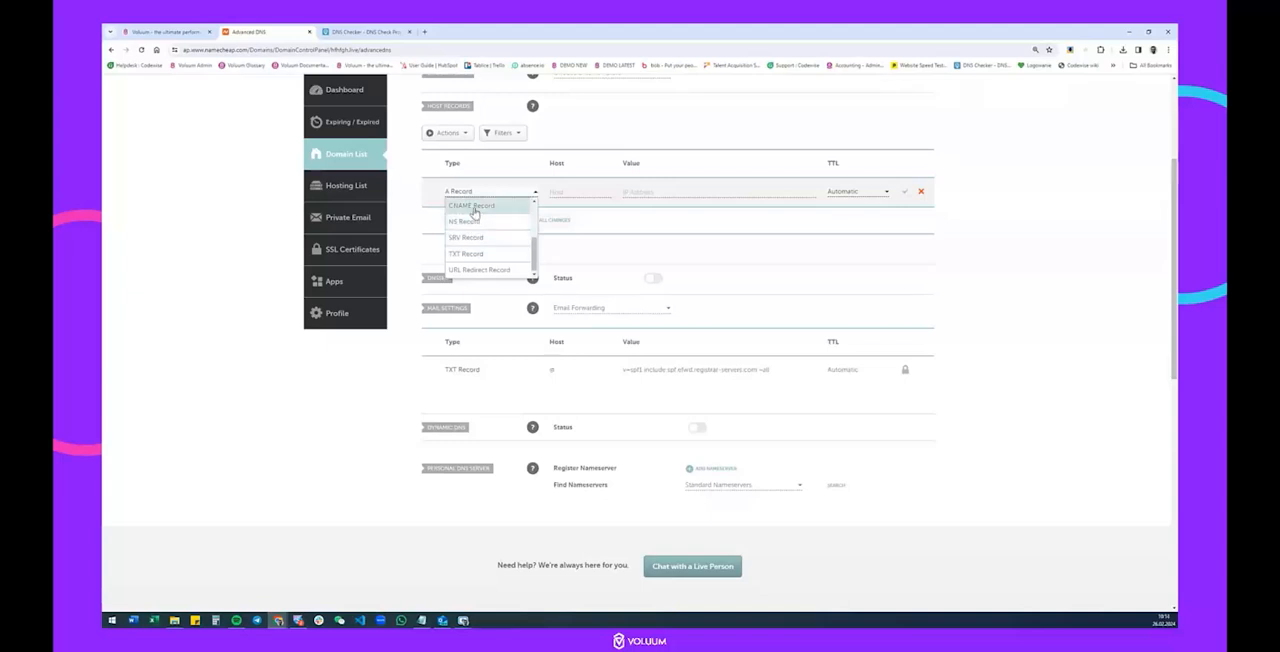
pyautogui.click(478, 212)
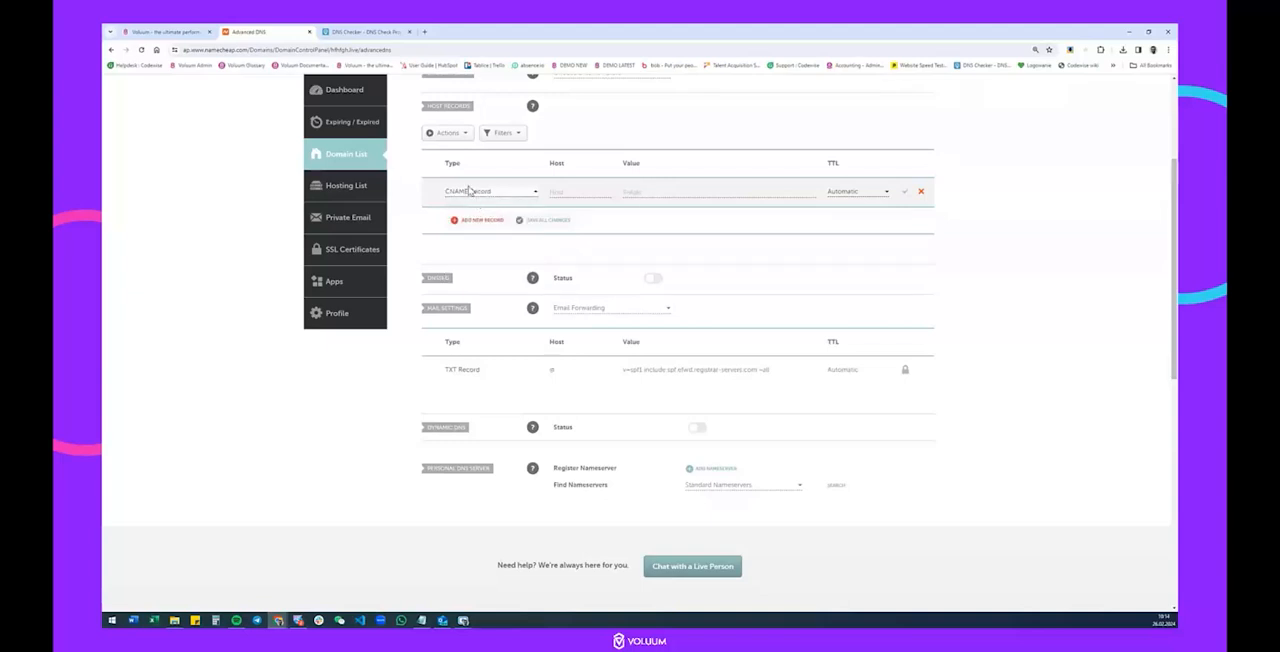
pyautogui.click(572, 192)
pyautogui.write('test2')
# Paste Voluum's domain record value into the test2 CNAME record in Namecheap, set its TTL to 1 min and save it.
pyautogui.click(162, 31)
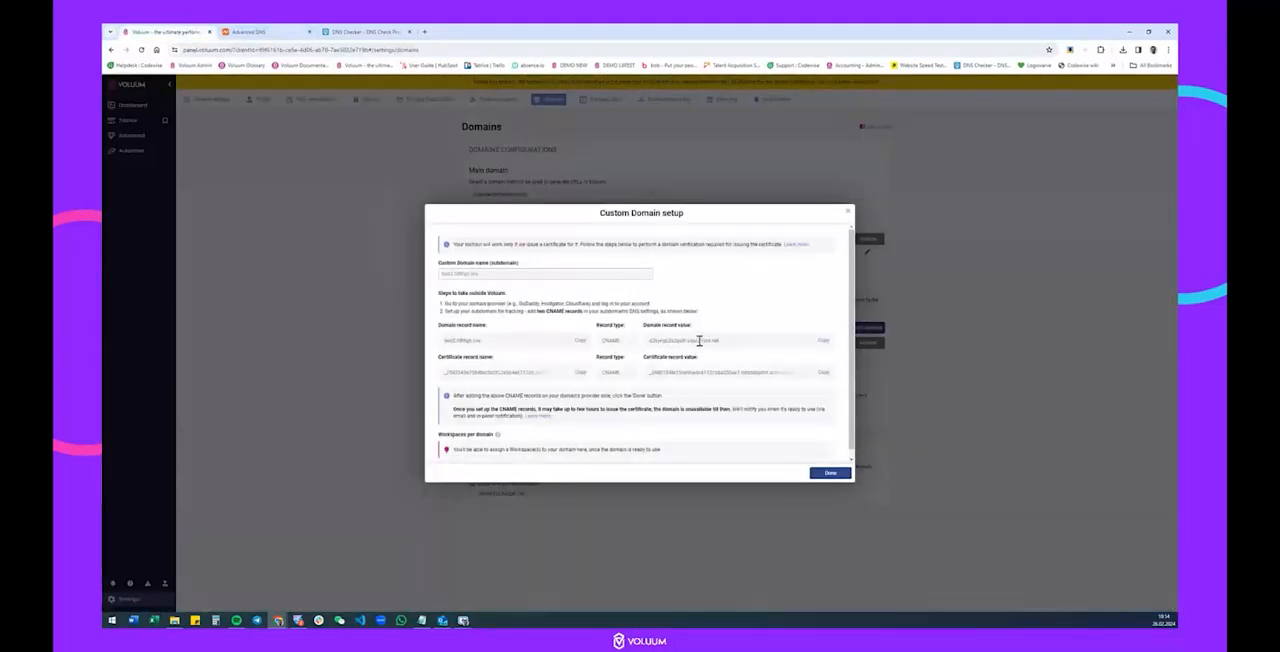
pyautogui.click(822, 340)
pyautogui.click(274, 37)
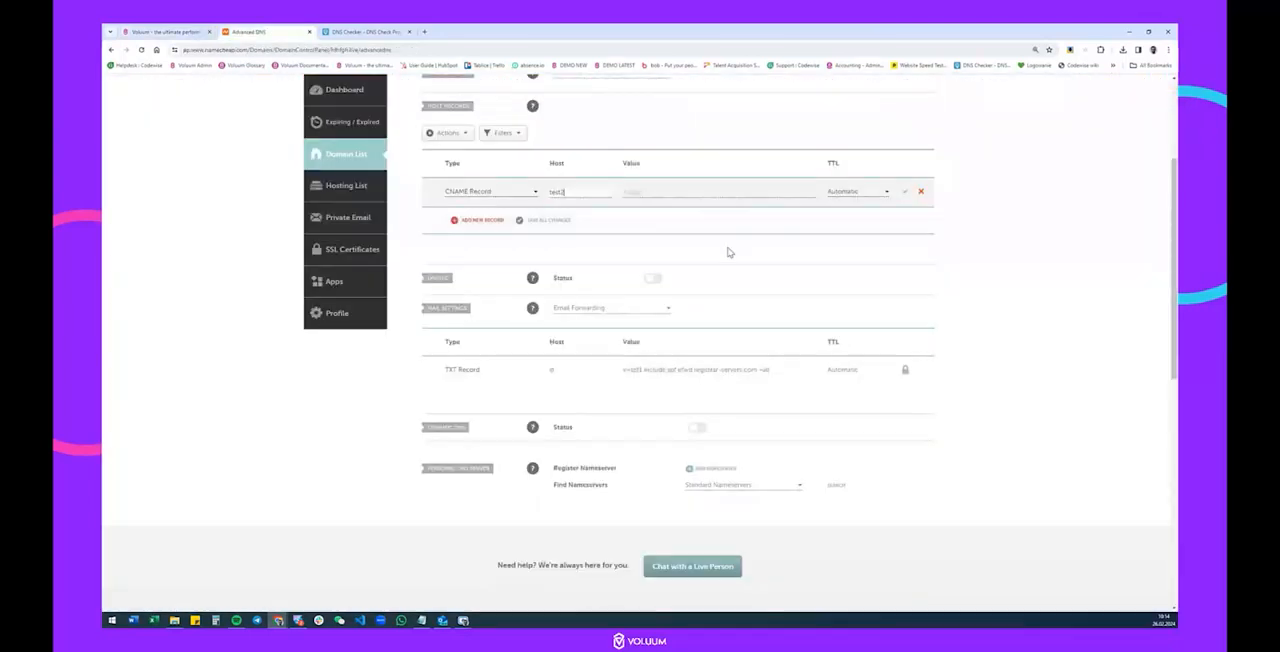
pyautogui.click(707, 191)
pyautogui.hotkey('ctrl', 'v')
pyautogui.click(857, 191)
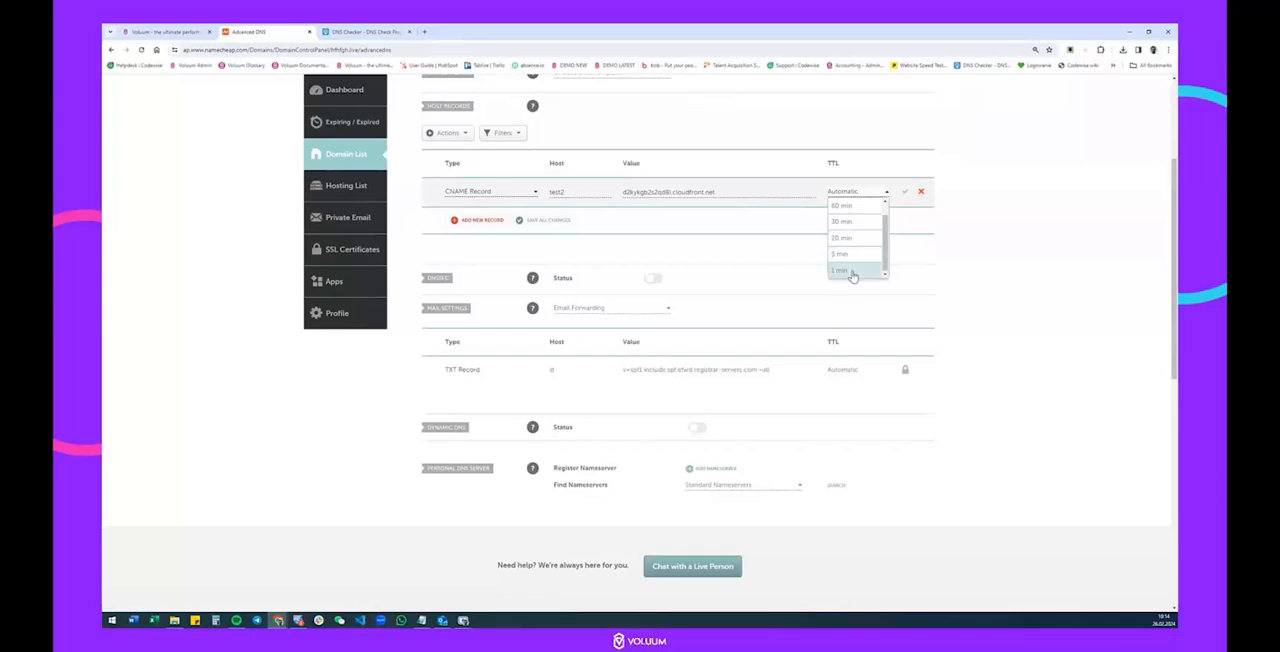
pyautogui.click(850, 270)
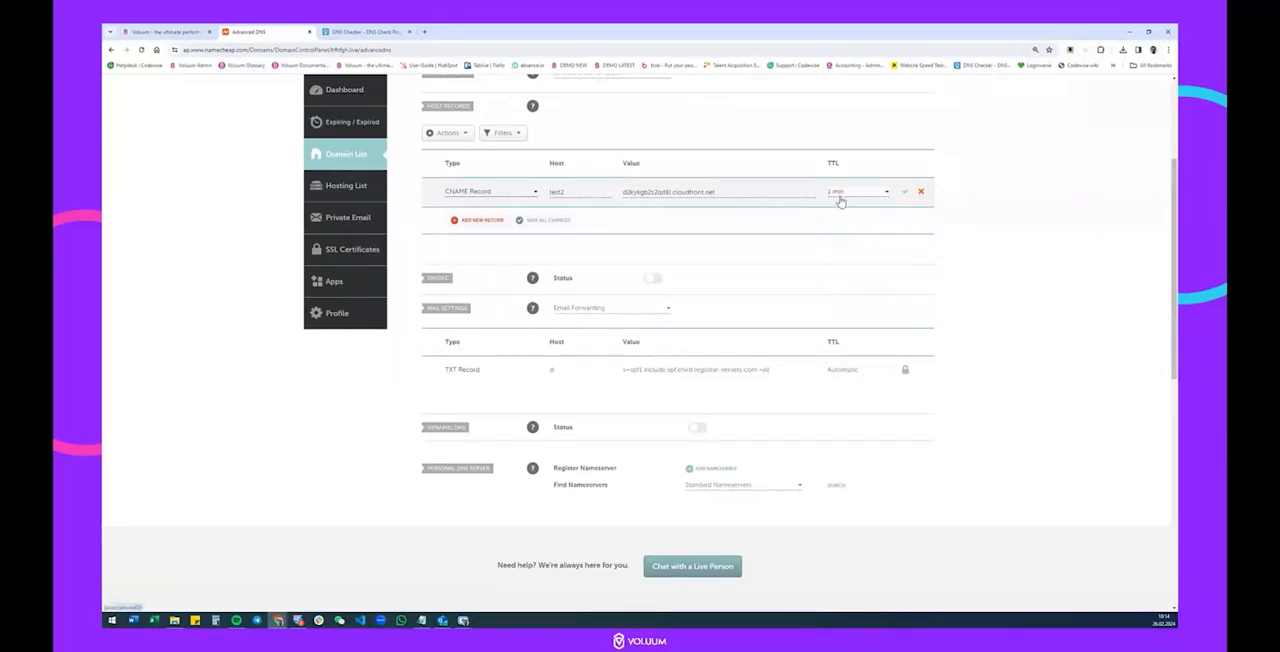
pyautogui.click(903, 196)
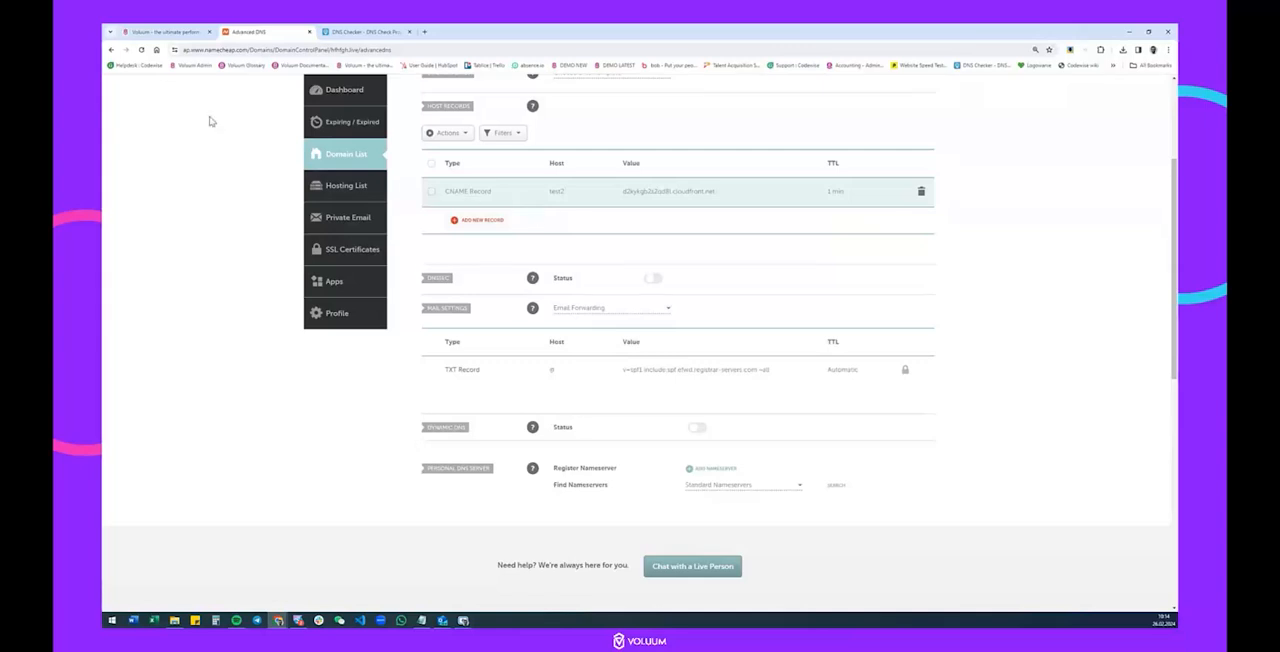
# Copy the certificate record name from Voluum and paste it into Notepad in place of the existing text.
pyautogui.click(165, 31)
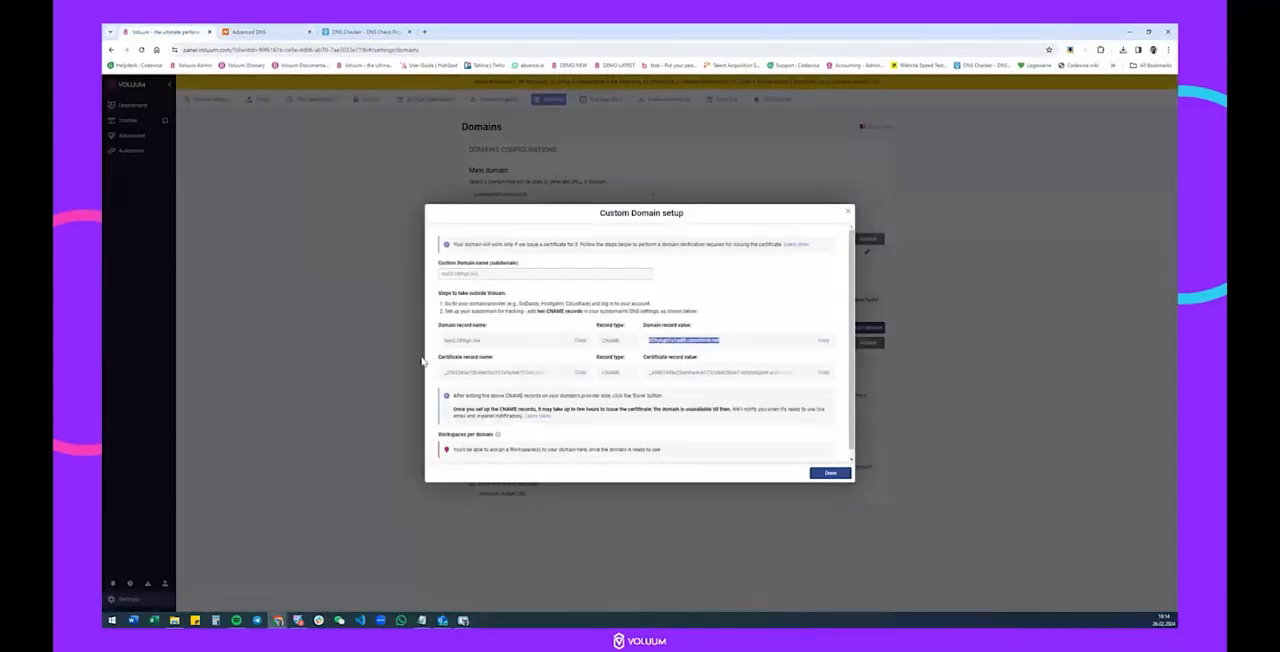
pyautogui.click(580, 372)
pyautogui.click(421, 620)
pyautogui.click(869, 403)
pyautogui.hotkey('ctrl', 'a')
pyautogui.hotkey('ctrl', 'v')
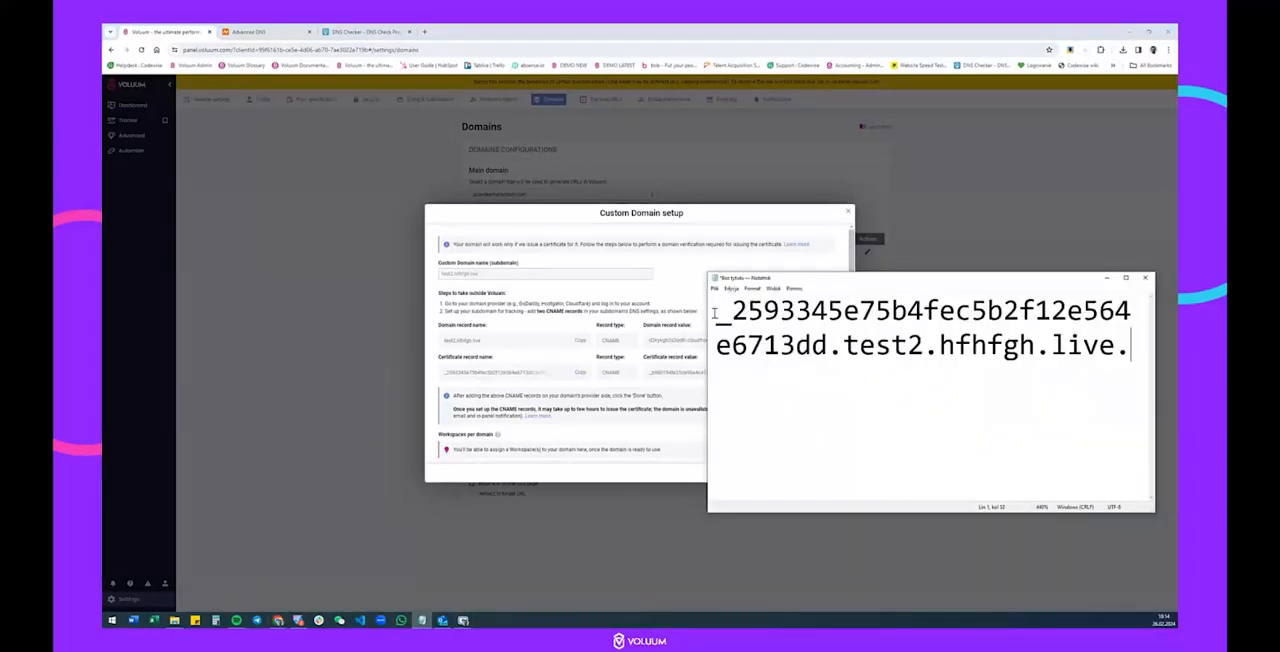
# Copy the certificate record name in Notepad up to and including test2, leaving out .hfhfgh.live.
pyautogui.moveTo(715, 312); pyautogui.dragTo(921, 340)
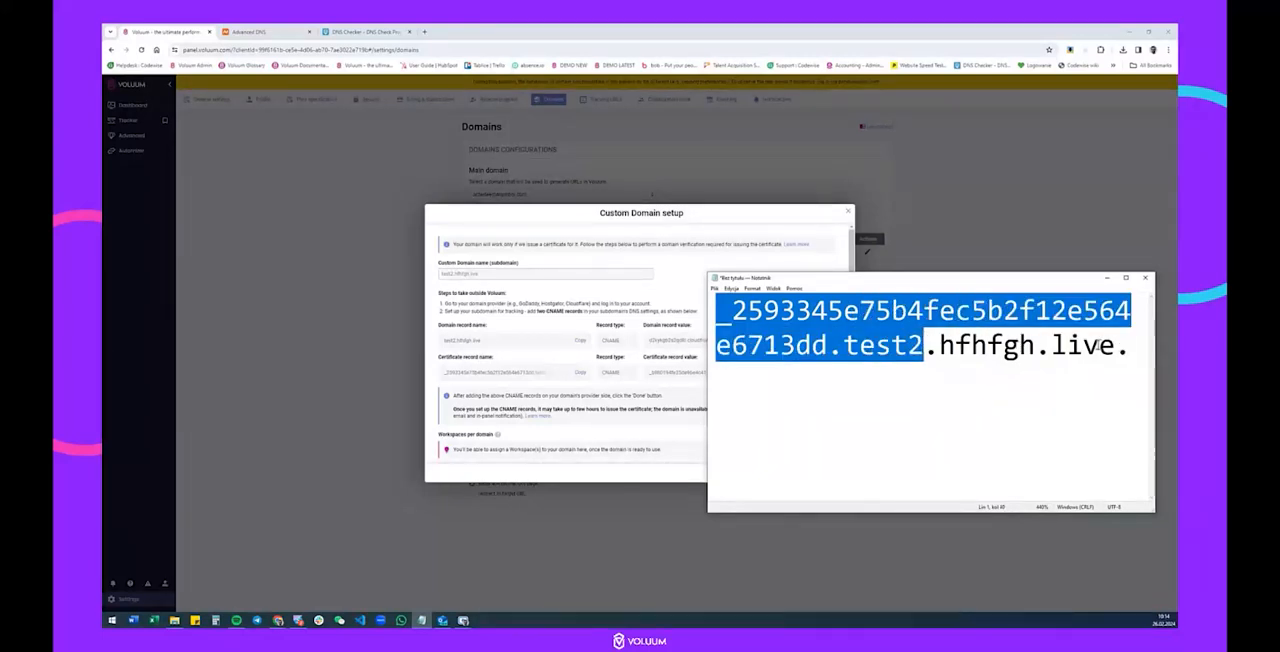
pyautogui.click(945, 345)
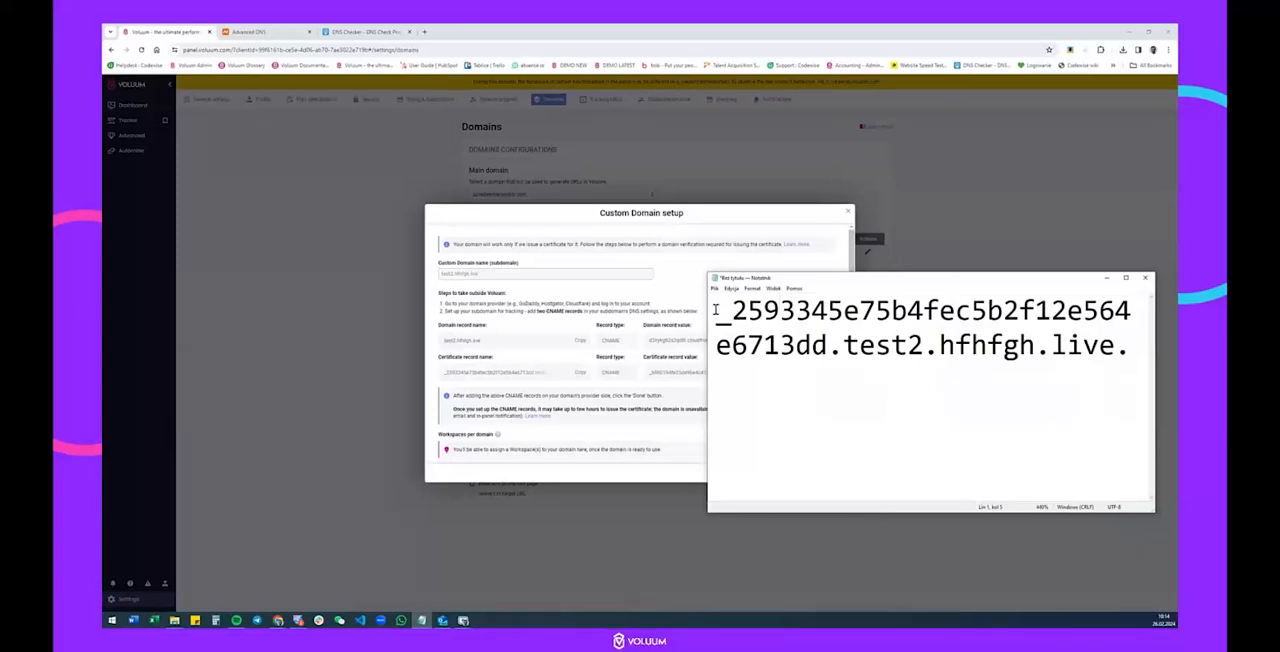
pyautogui.moveTo(716, 311); pyautogui.dragTo(921, 343)
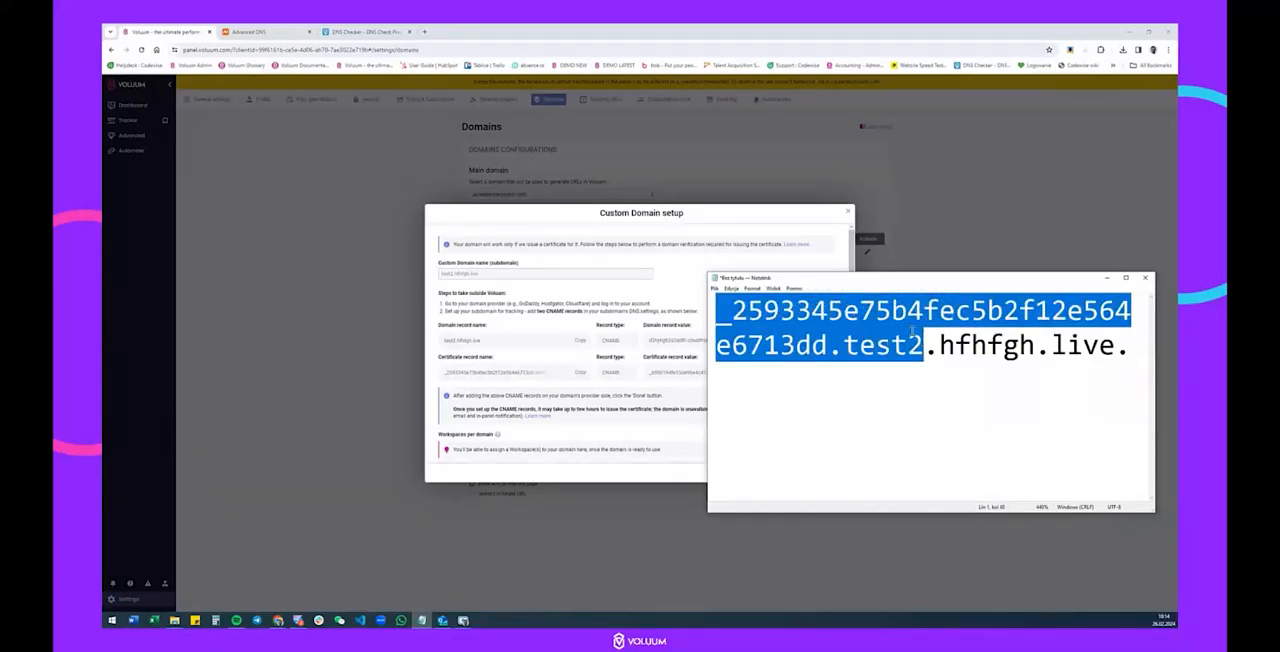
# Start a second CNAME record in Namecheap and paste the shortened certificate record name as its host.
pyautogui.click(298, 32)
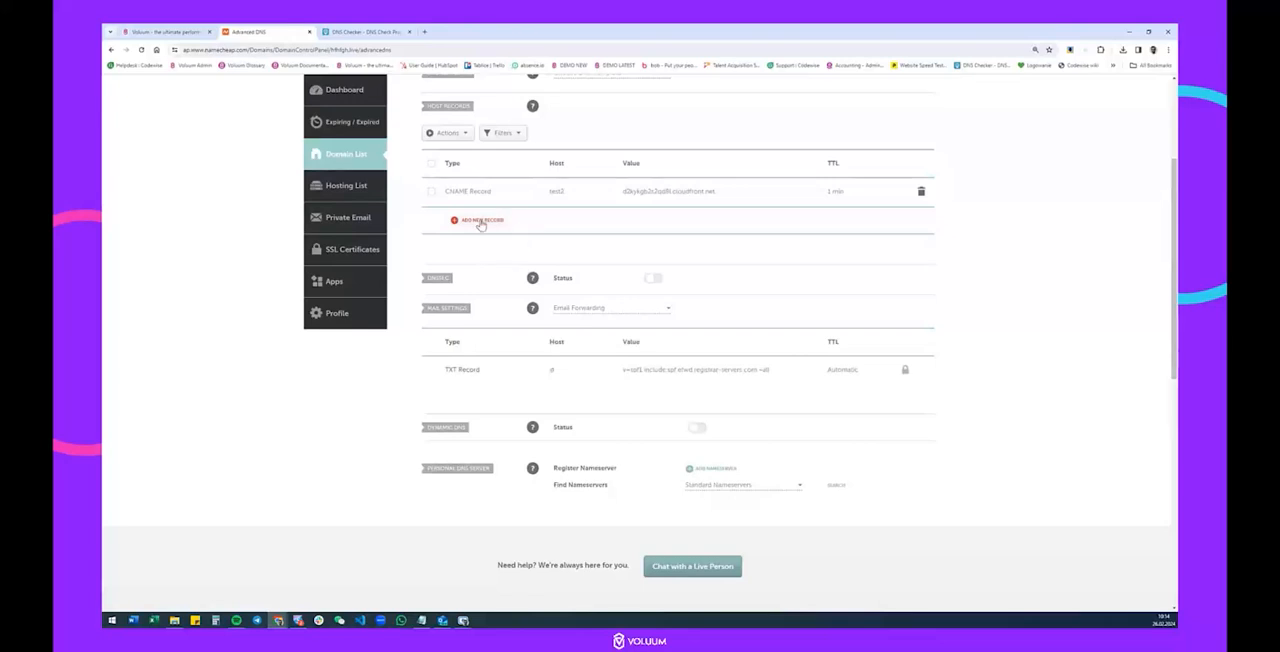
pyautogui.click(478, 221)
pyautogui.scroll(-2, 480, 285)
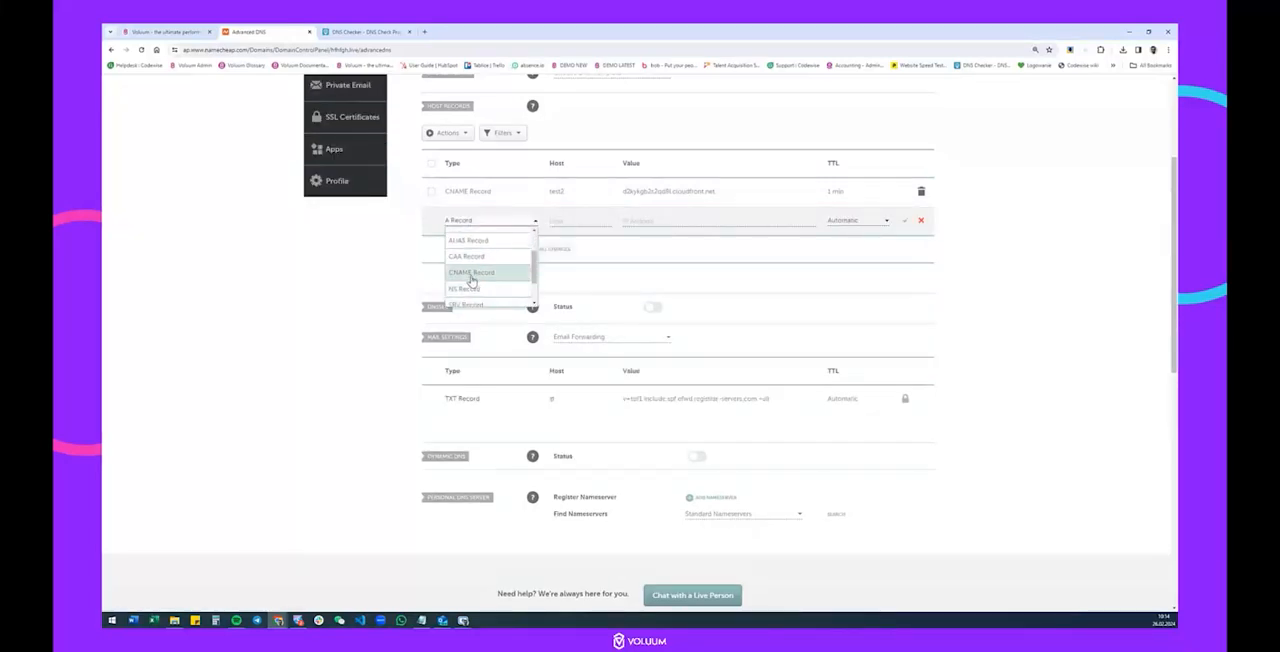
pyautogui.click(468, 272)
pyautogui.click(588, 221)
pyautogui.hotkey('ctrl', 'v')
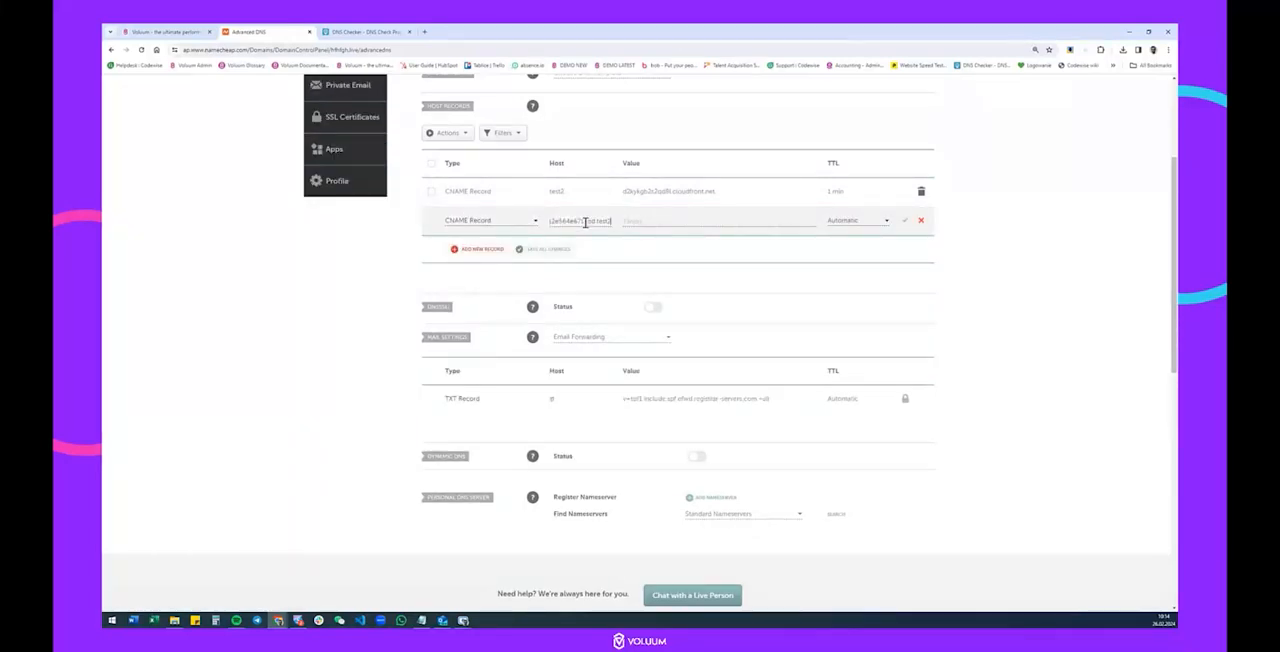
# Paste Voluum's certificate record value into the second CNAME record in Namecheap, set its TTL to 1 min and save it.
pyautogui.click(196, 29)
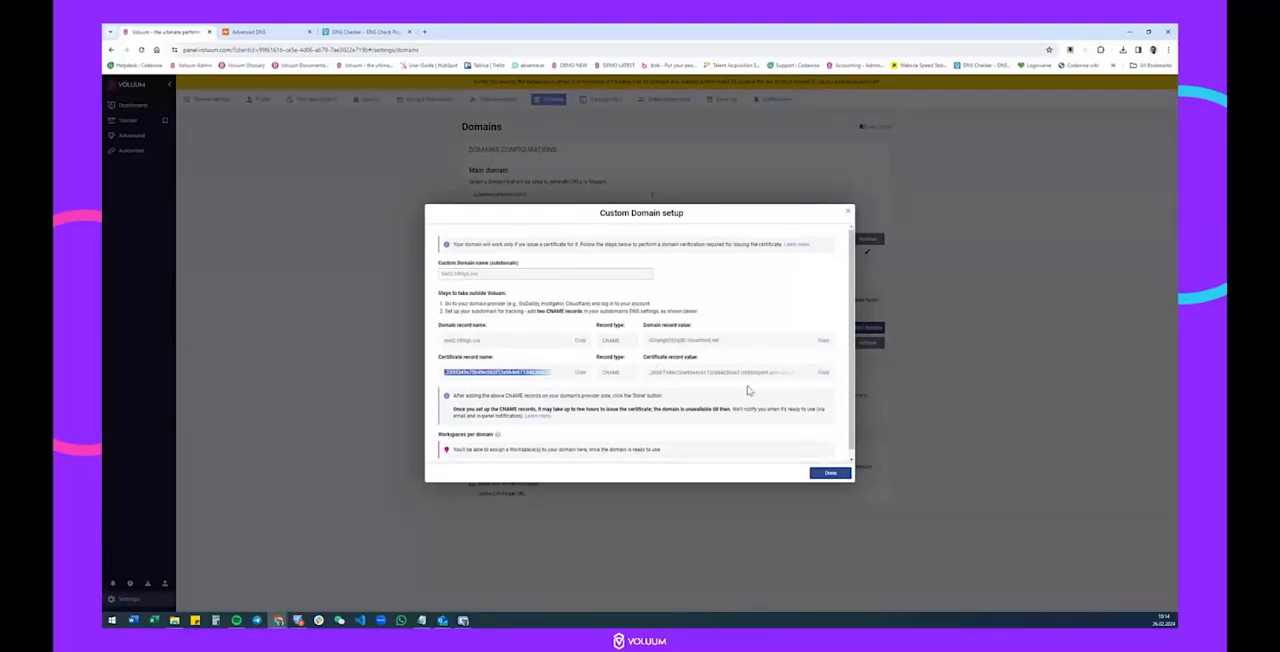
pyautogui.click(824, 376)
pyautogui.click(314, 31)
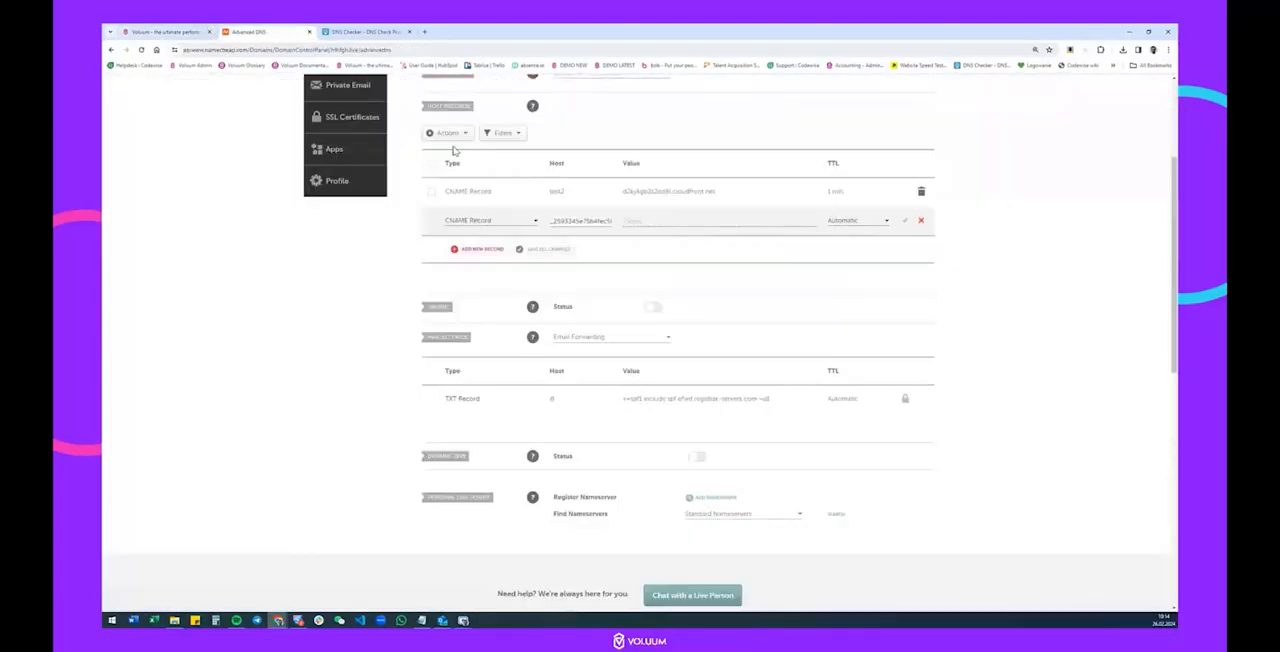
pyautogui.hotkey('ctrl', 'v')
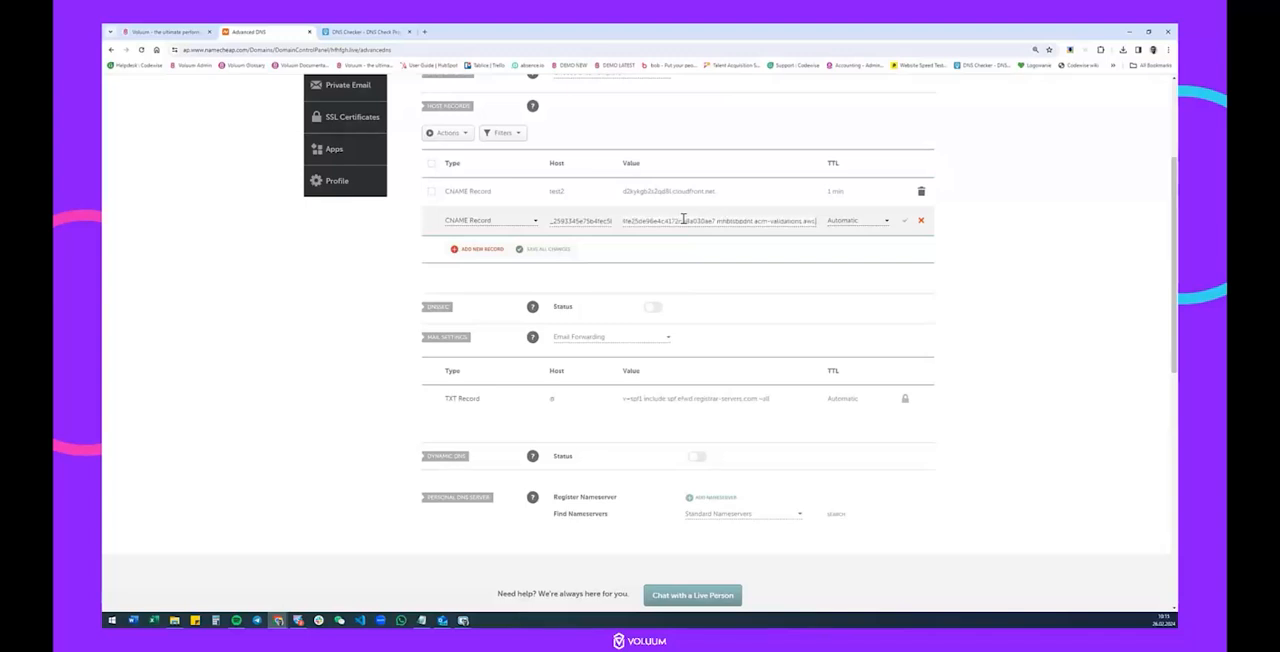
pyautogui.click(857, 230)
pyautogui.click(863, 289)
pyautogui.click(903, 221)
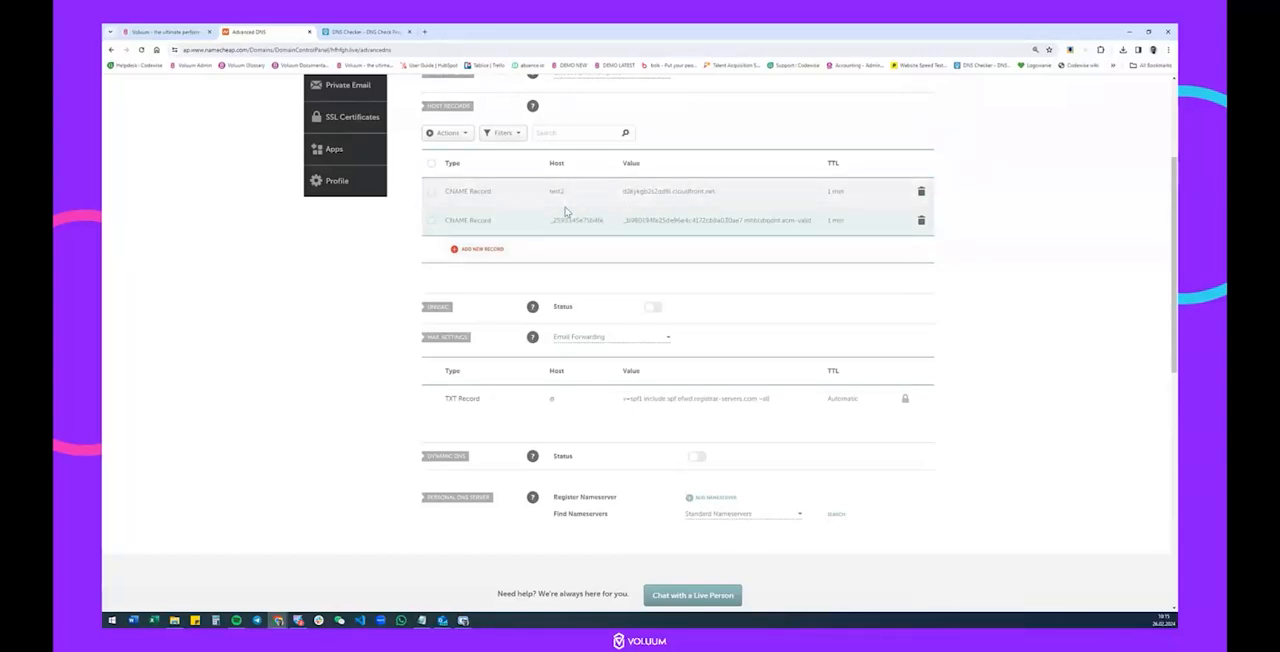
# Copy the domain record name from Voluum's custom domain setup and paste it into DNS Checker as the domain to check.
pyautogui.click(128, 30)
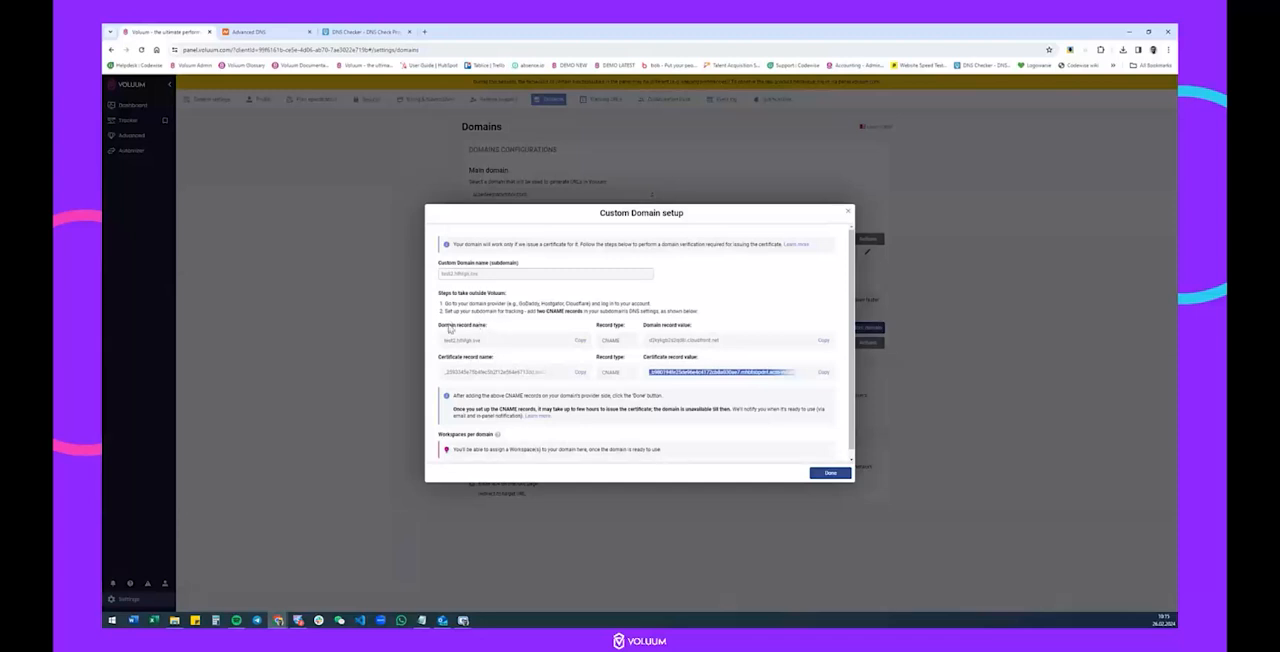
pyautogui.click(579, 340)
pyautogui.click(386, 29)
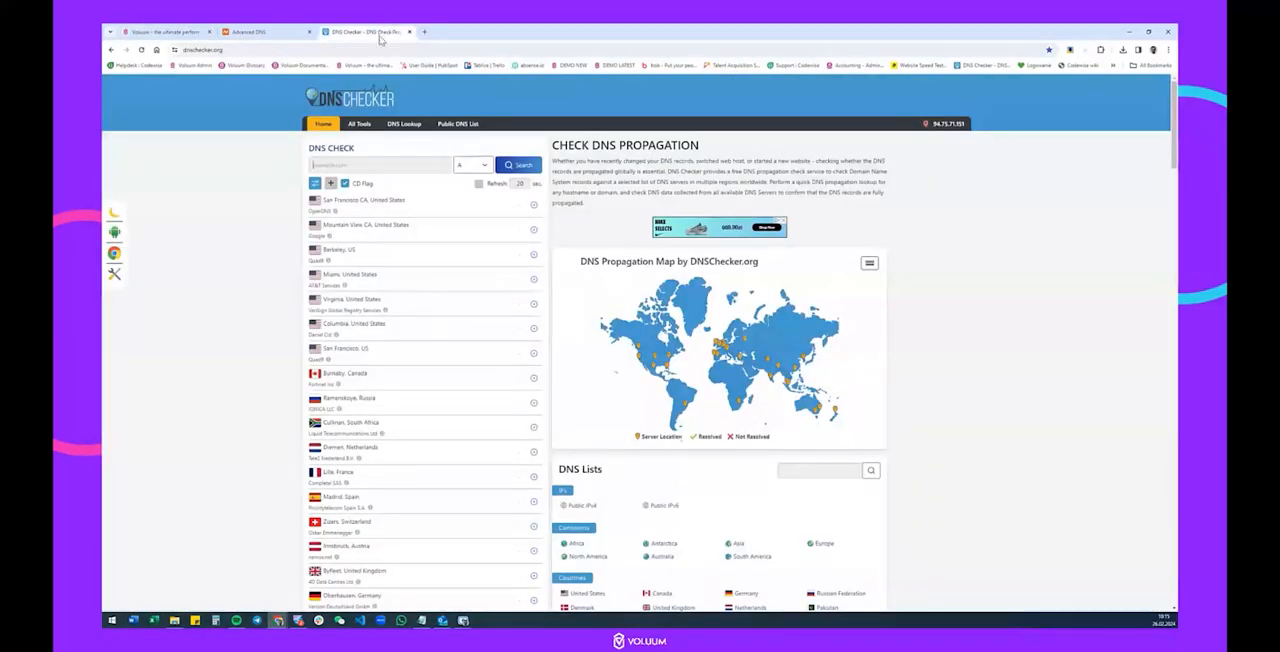
pyautogui.click(375, 160)
pyautogui.hotkey('ctrl', 'v')
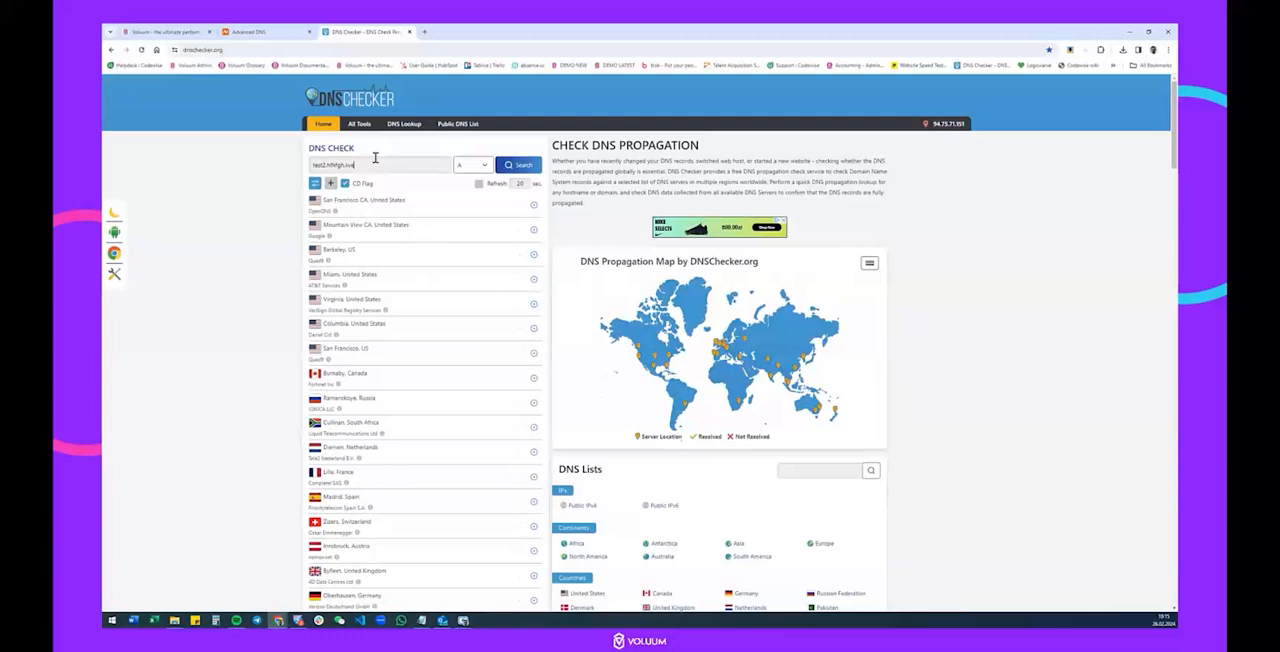
# Set the record type to CNAME, run the propagation check for test2.hfhfgh.live and look through the server list.
pyautogui.click(470, 166)
pyautogui.click(474, 196)
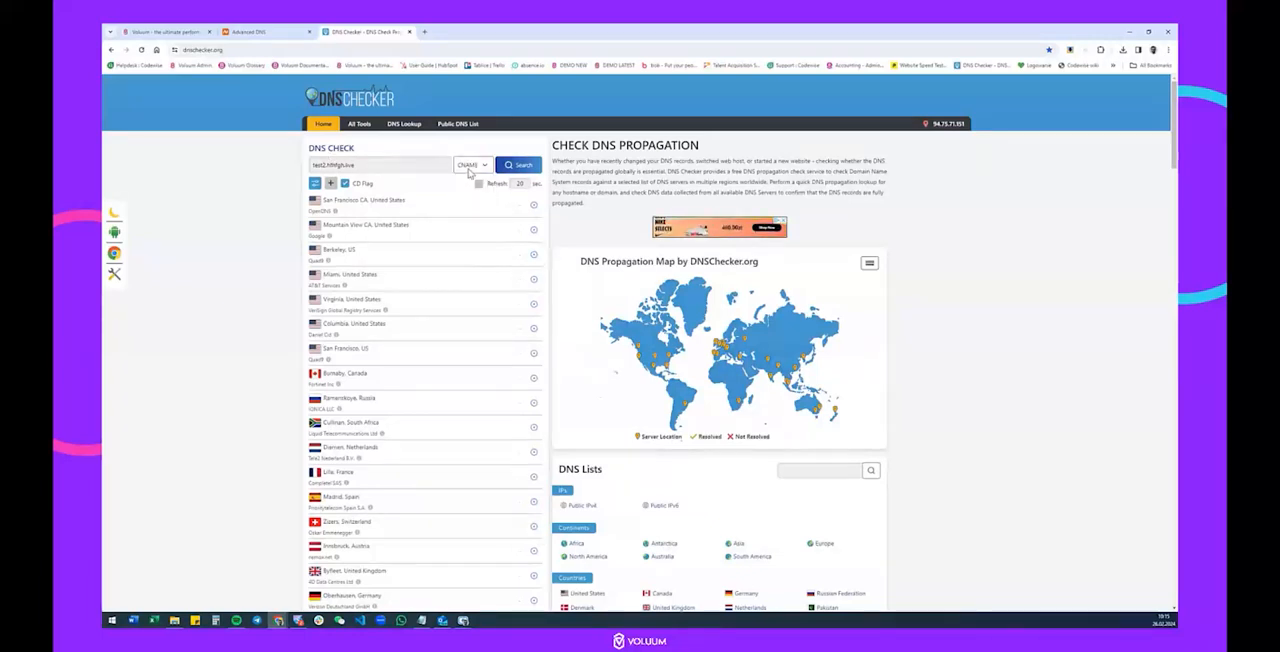
pyautogui.click(522, 170)
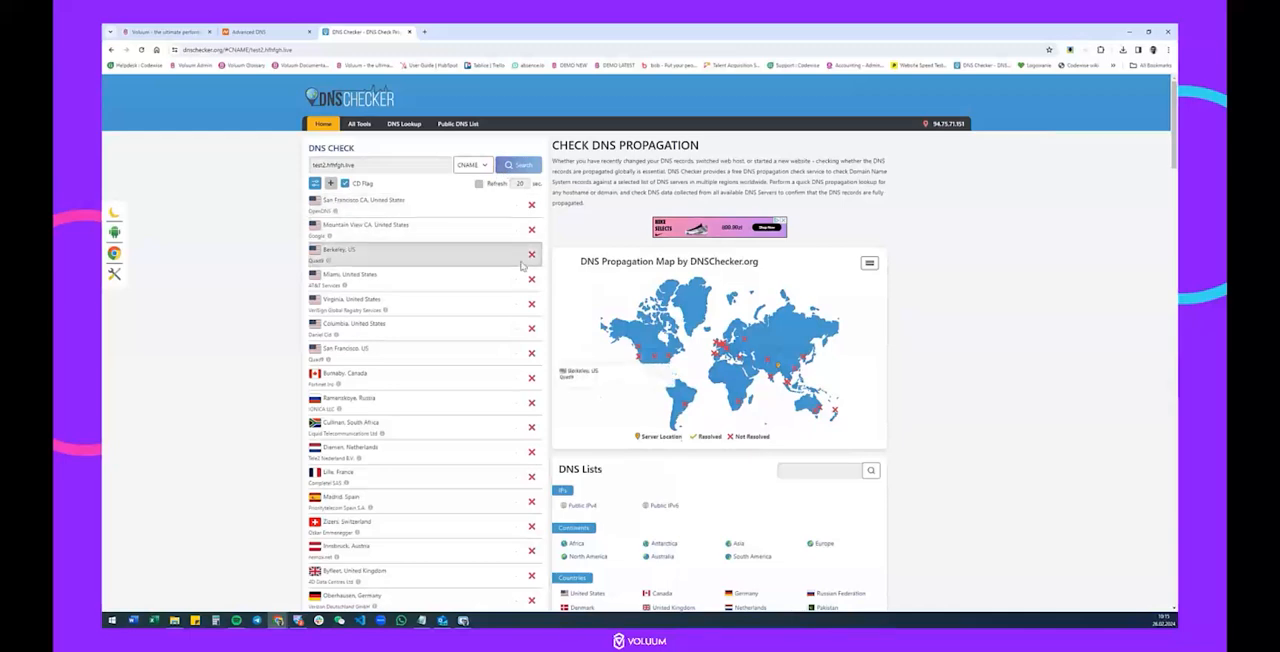
pyautogui.scroll(-3, 530, 230)
pyautogui.scroll(-2, 530, 218)
pyautogui.scroll(10, 509, 306)
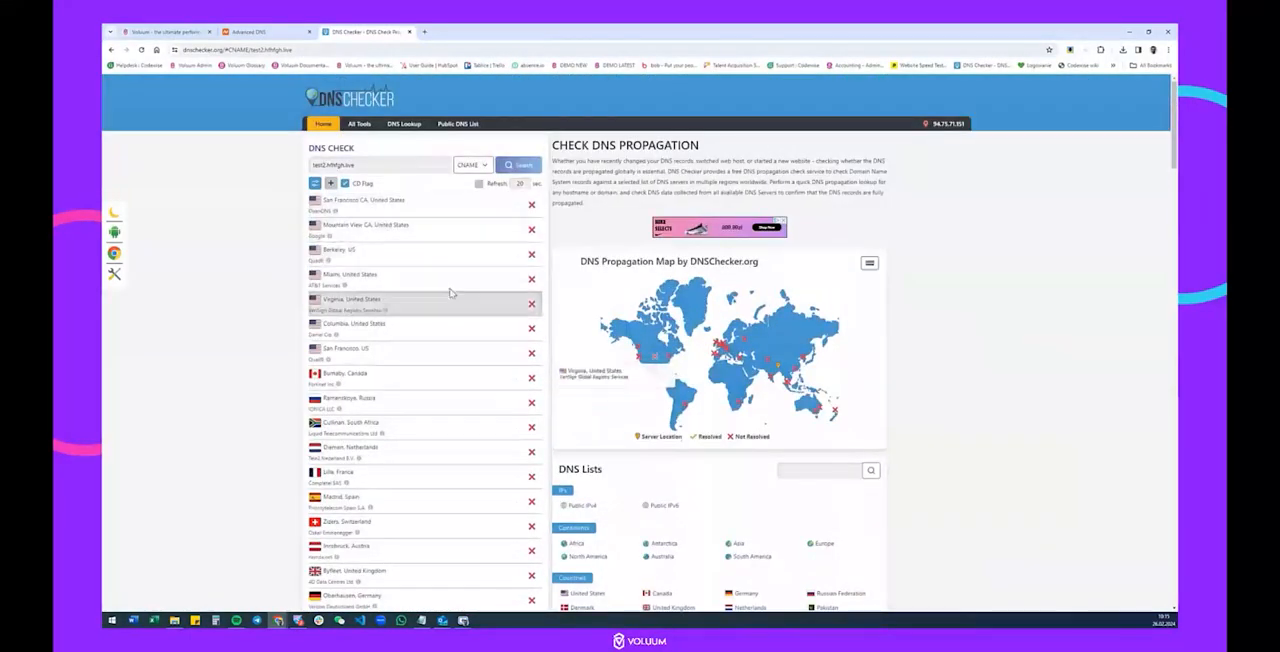
# Copy the certificate record name from Voluum into DNS Checker and check its CNAME propagation across the listed servers.
pyautogui.click(146, 30)
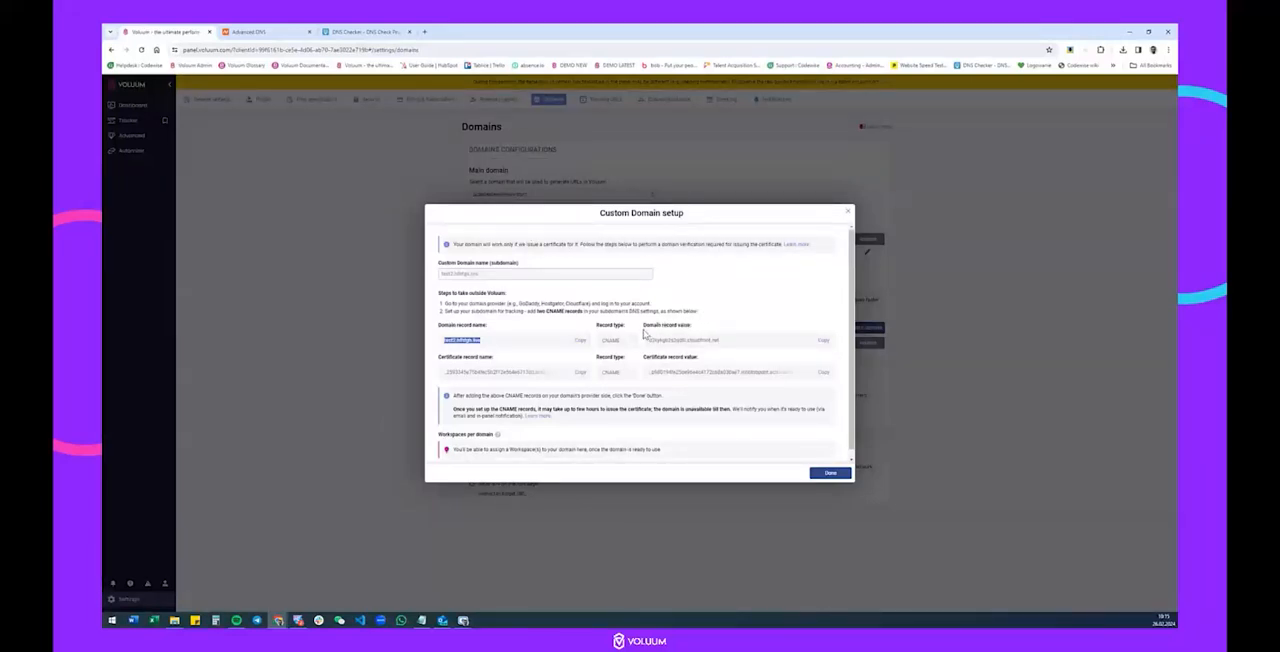
pyautogui.moveTo(649, 340); pyautogui.dragTo(729, 340)
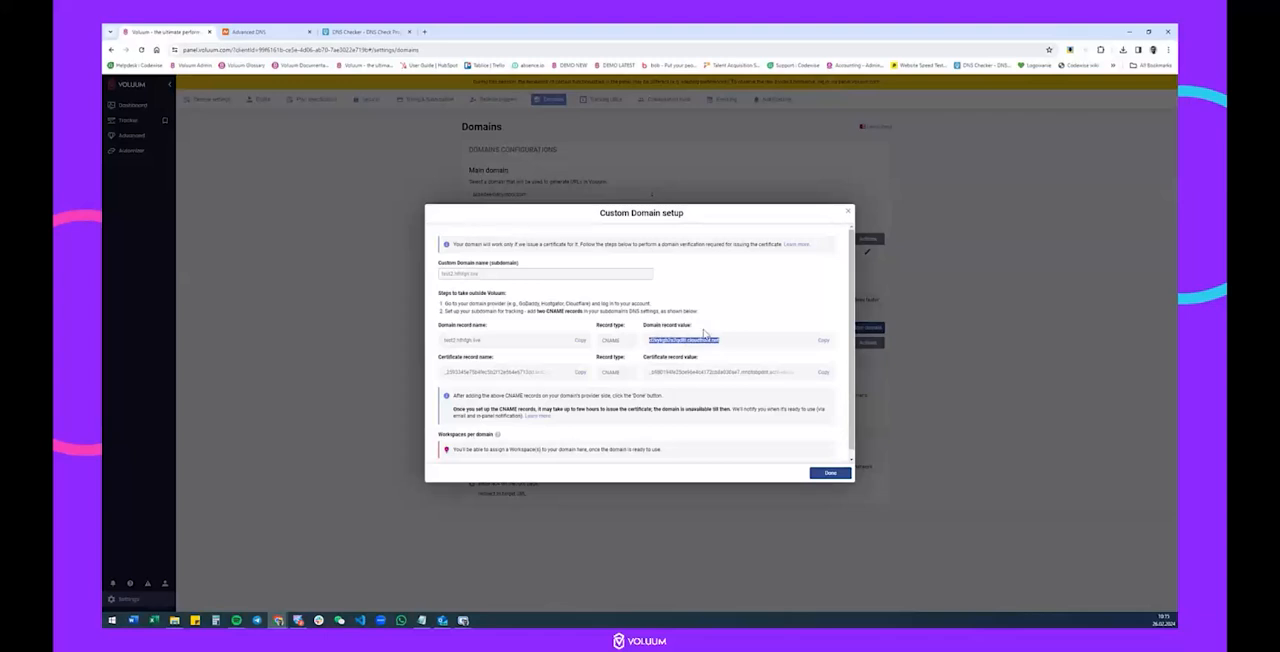
pyautogui.click(340, 31)
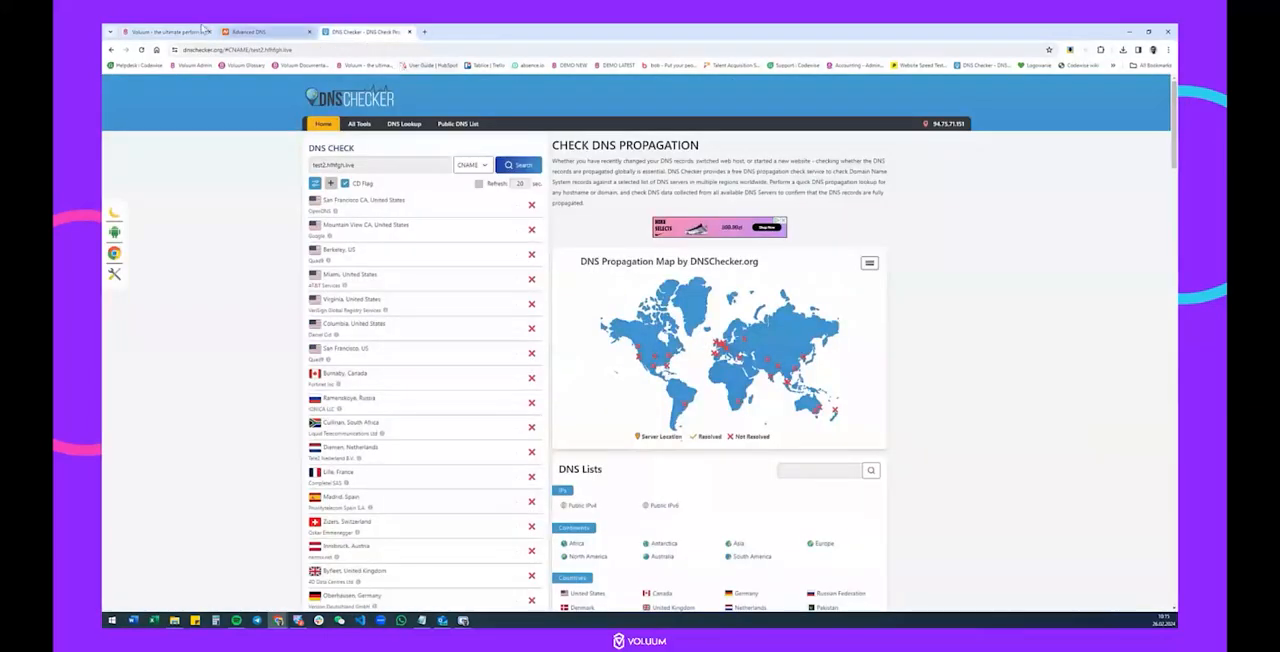
pyautogui.click(190, 31)
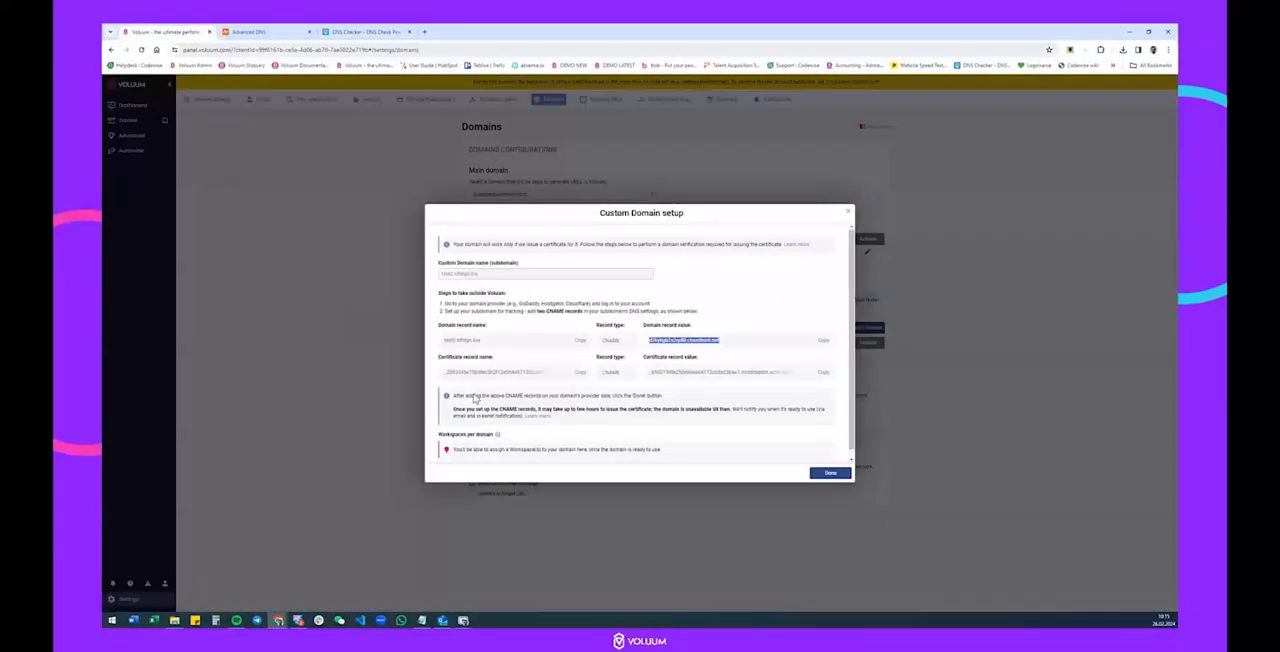
pyautogui.click(360, 31)
pyautogui.tripleClick(355, 165)
pyautogui.hotkey('ctrl', 'v')
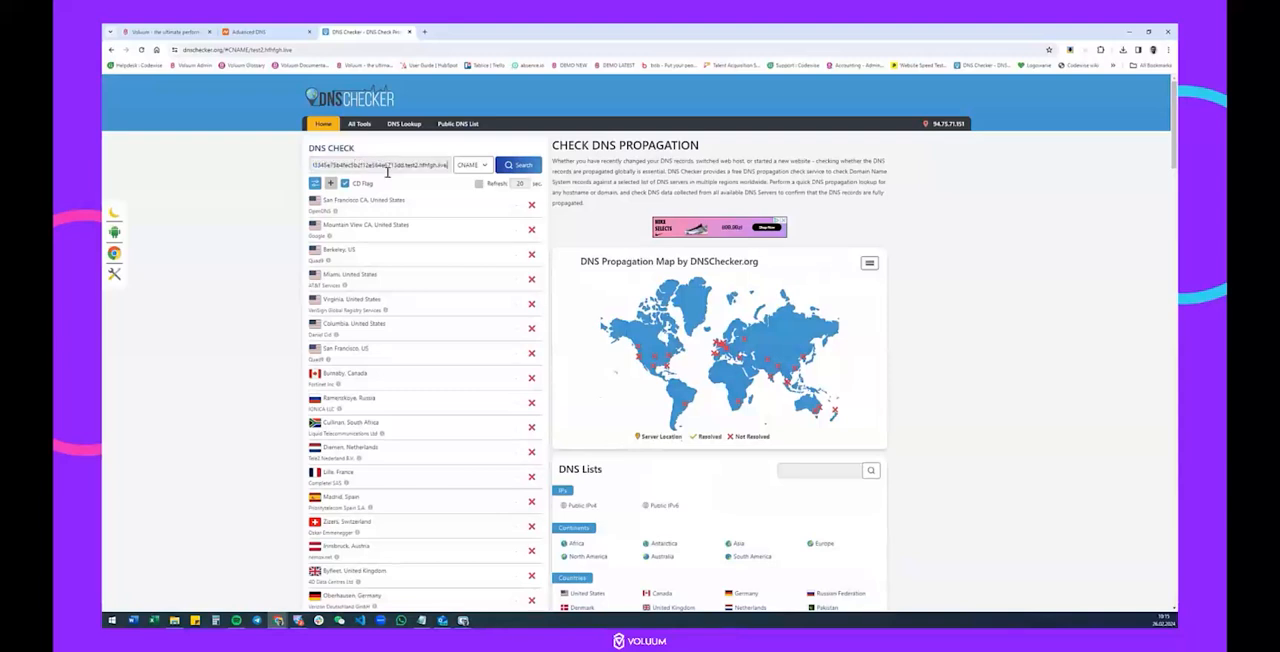
pyautogui.click(515, 166)
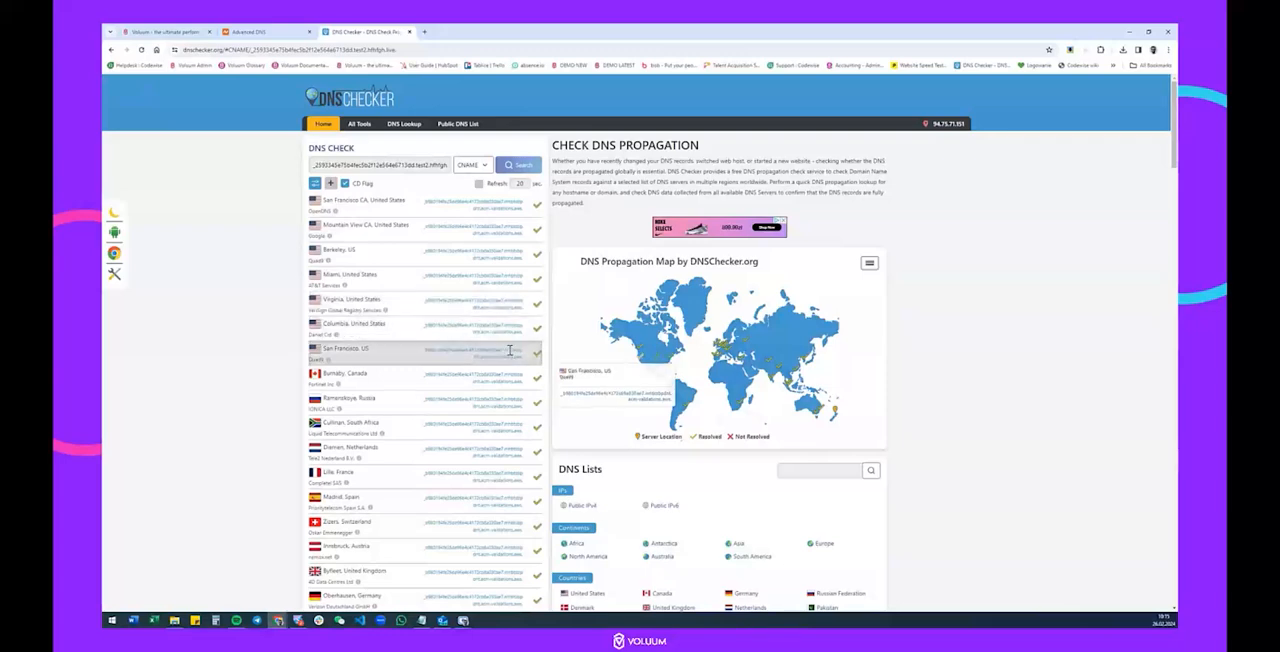
pyautogui.scroll(-3, 510, 350)
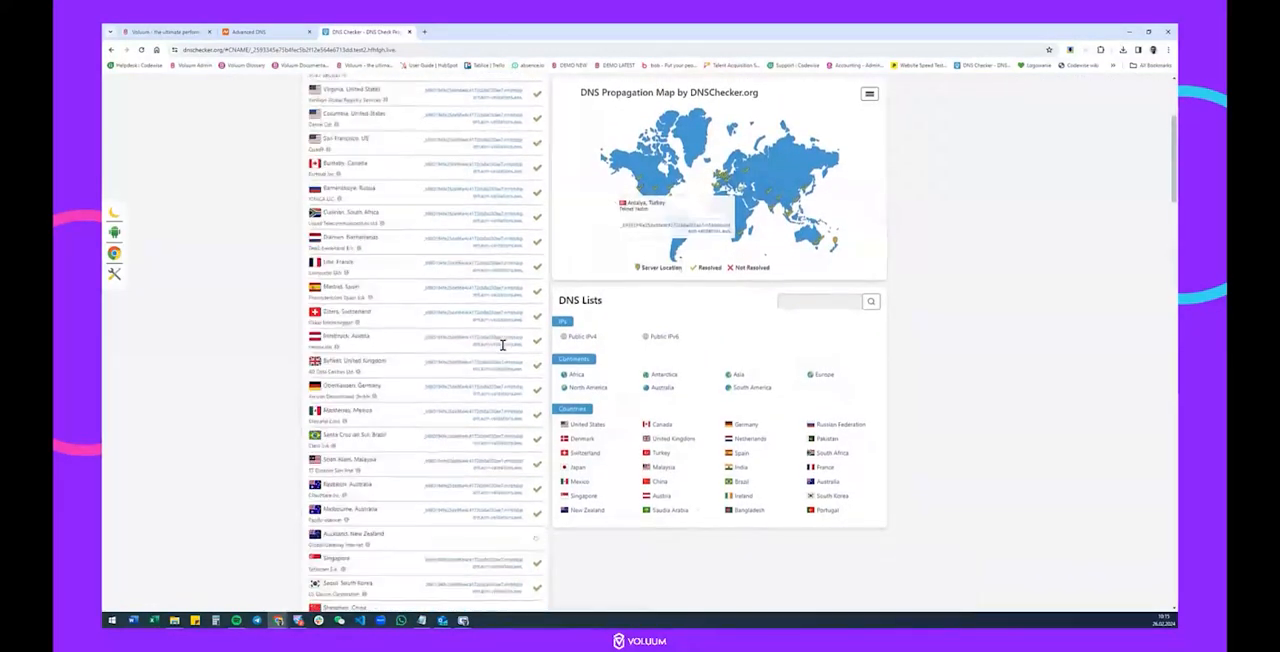
# Copy the domain record name from Voluum into DNS Checker again and recheck the CNAME propagation of test2.hfhfgh.live.
pyautogui.click(262, 31)
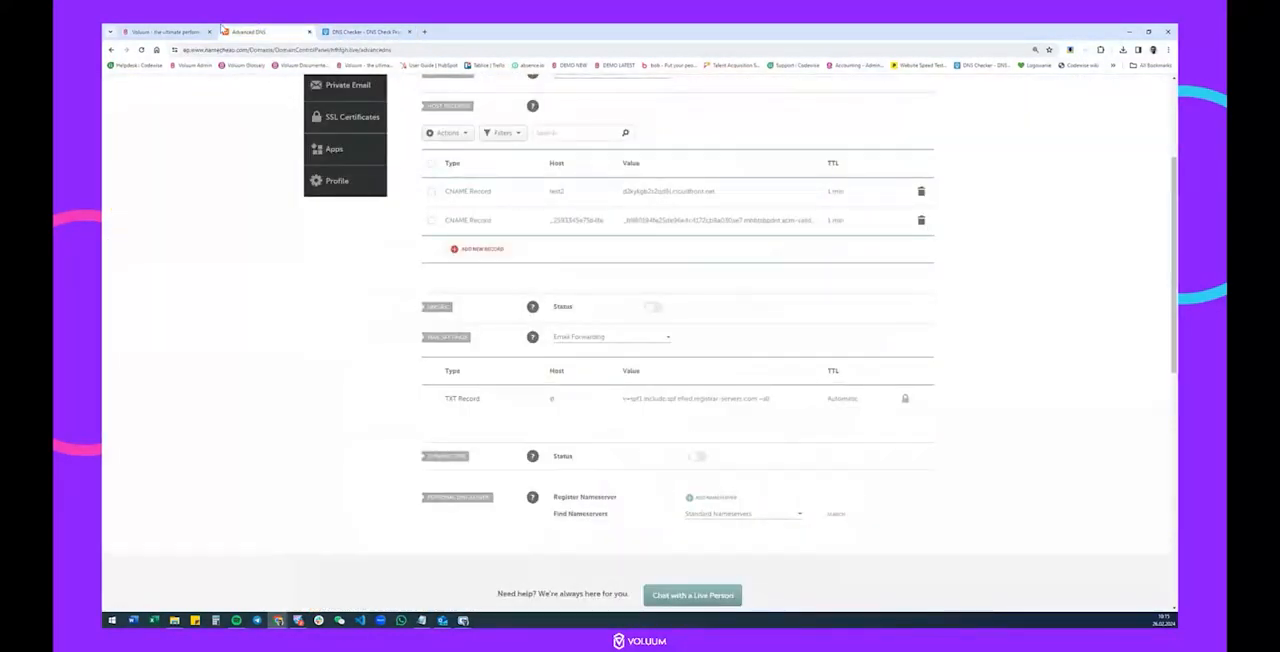
pyautogui.click(195, 31)
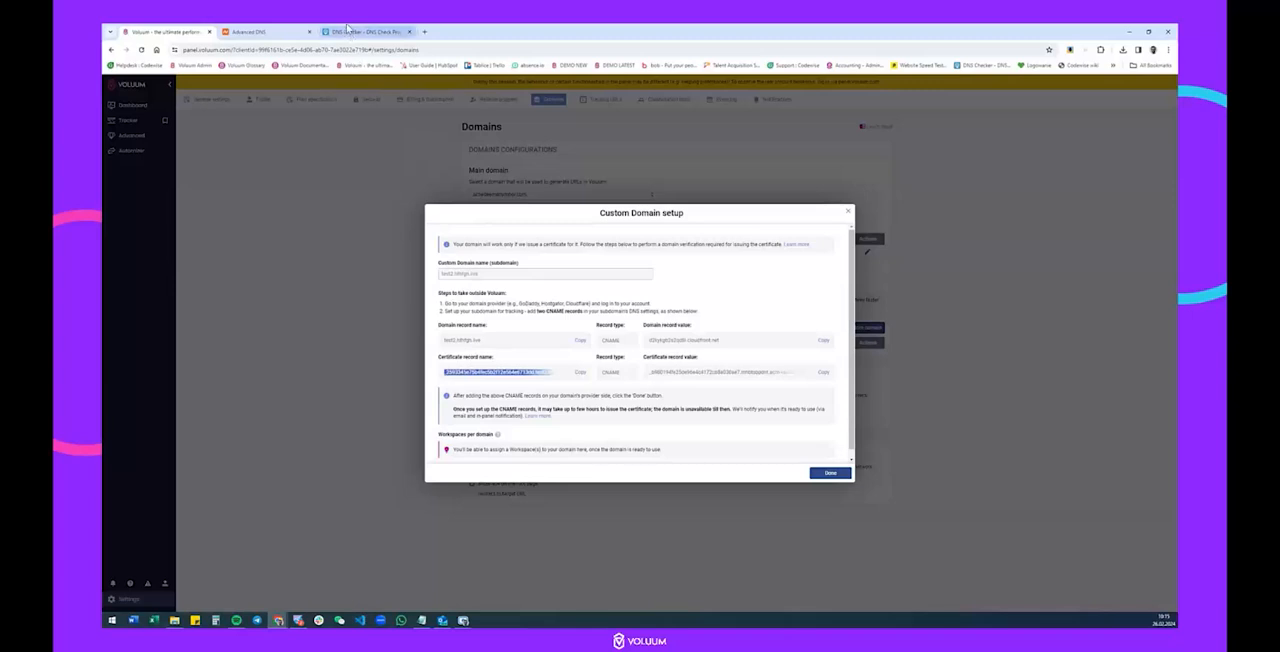
pyautogui.click(580, 342)
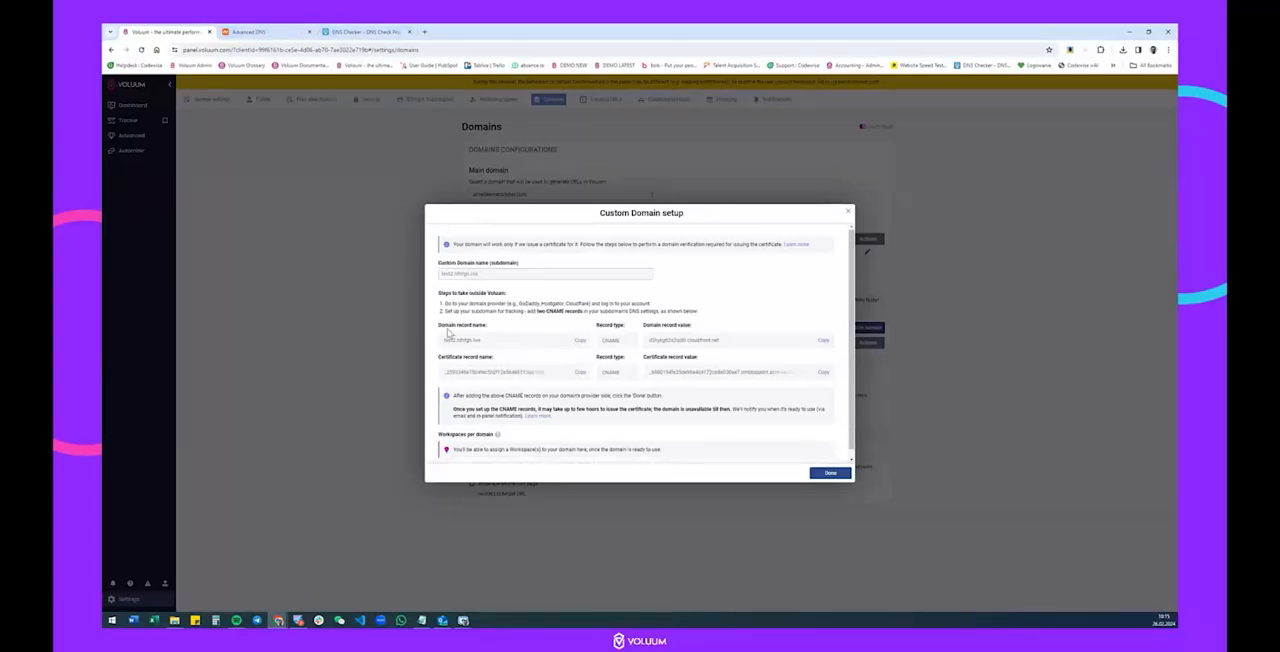
pyautogui.click(362, 31)
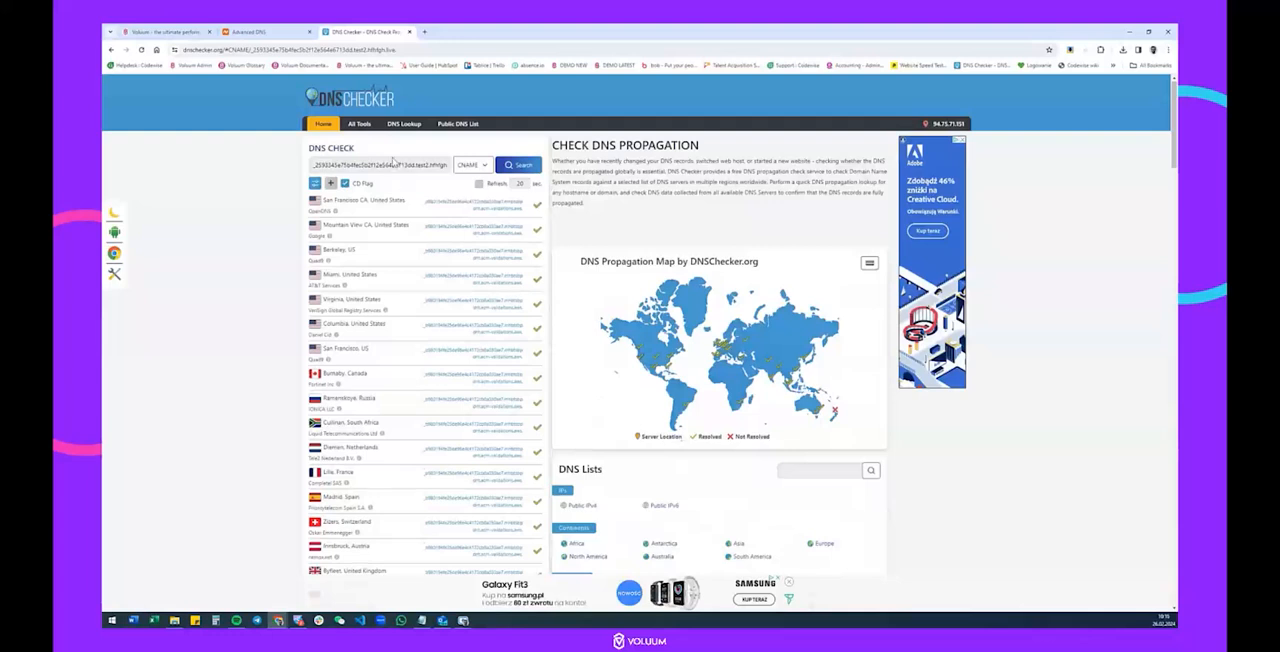
pyautogui.doubleClick(393, 165)
pyautogui.hotkey('ctrl', 'a')
pyautogui.hotkey('ctrl', 'v')
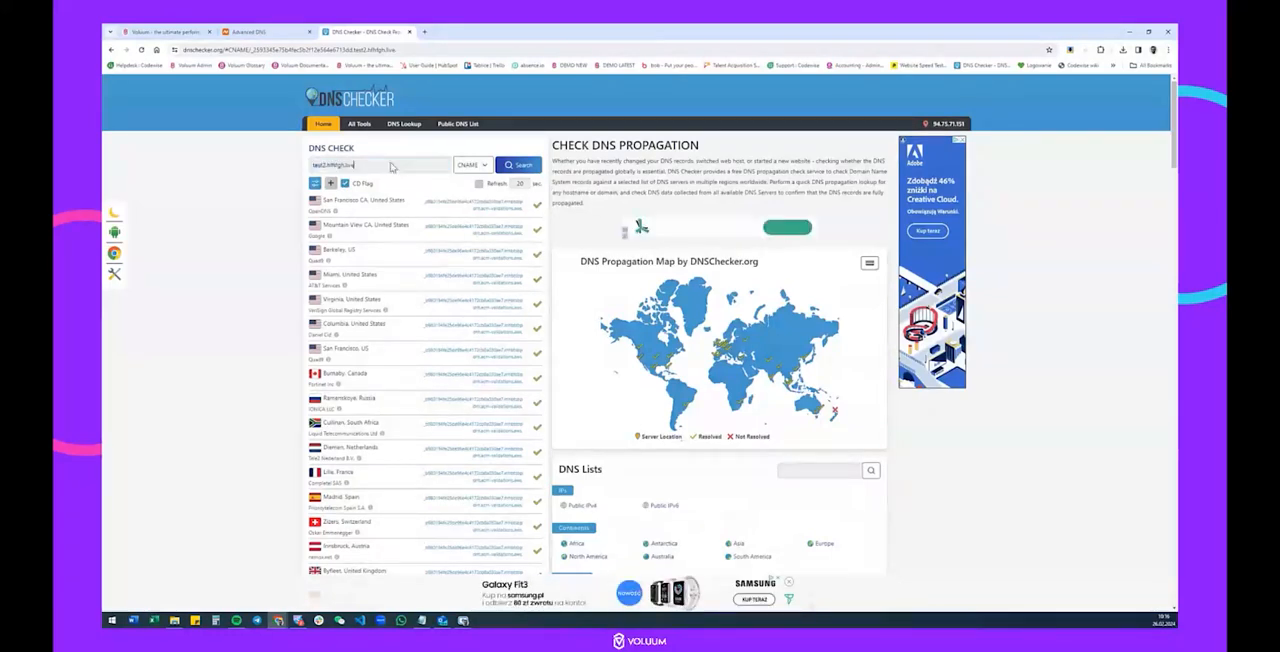
pyautogui.click(521, 166)
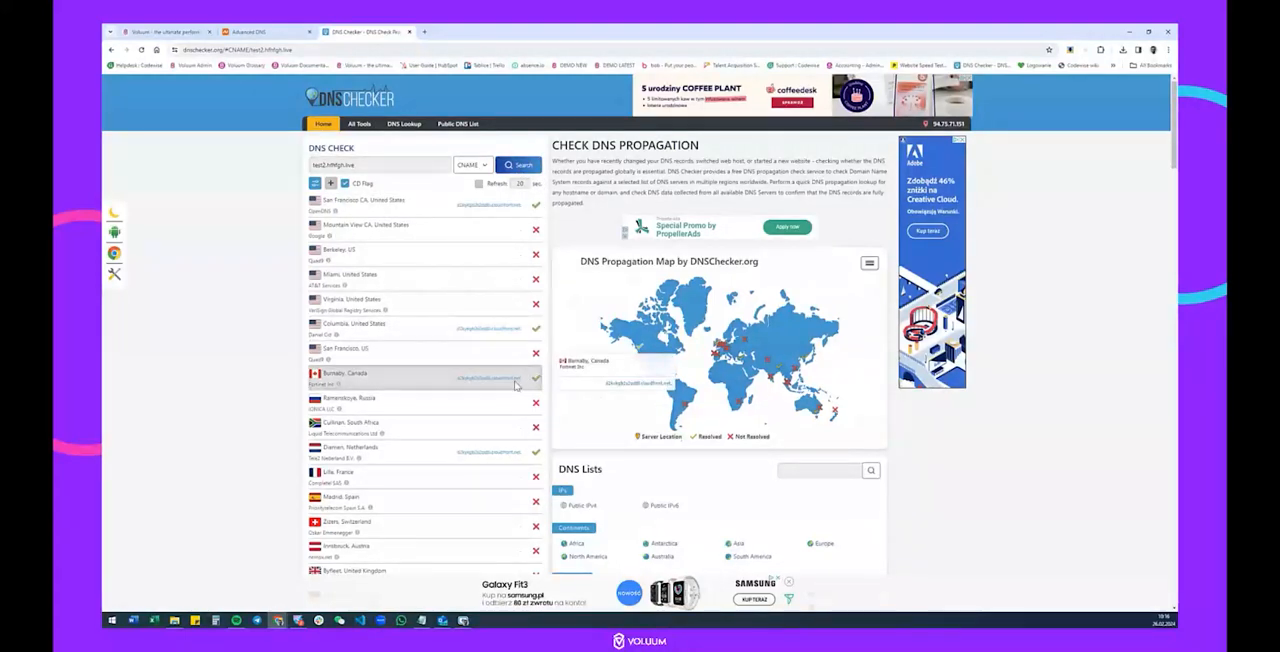
pyautogui.scroll(-1, 515, 385)
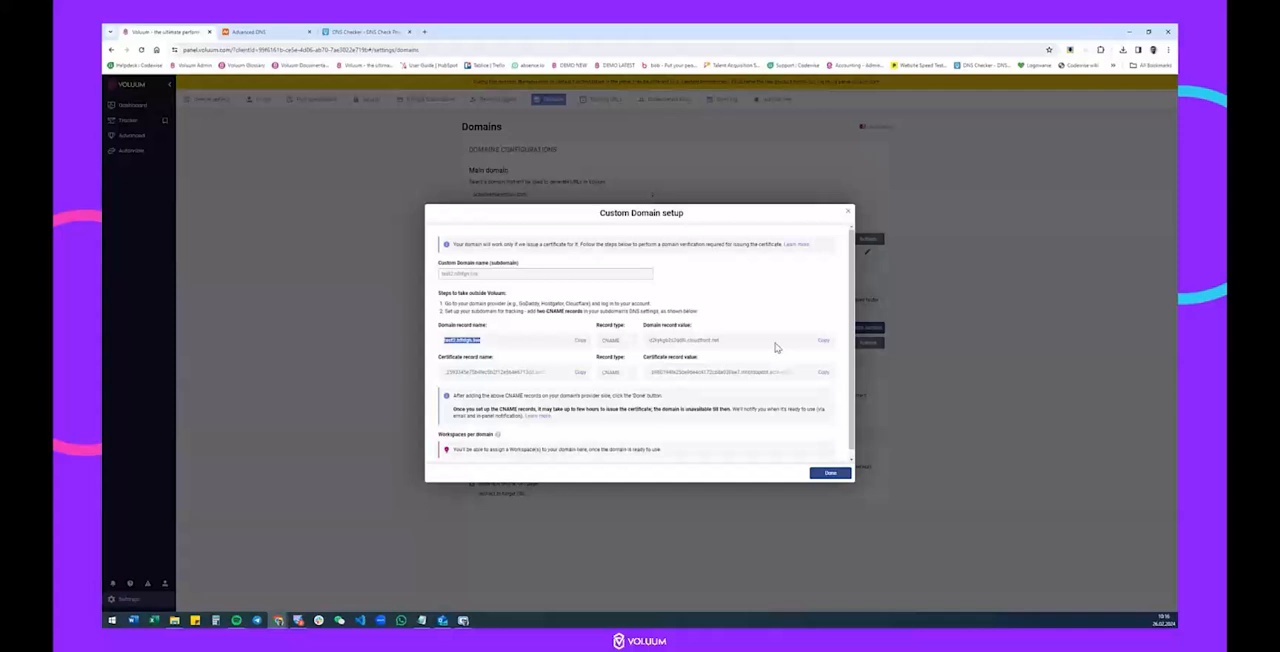
# Finish the custom domain setup in Voluum and examine the certificate and domain status of test2.hfhfgh.live.
pyautogui.scroll(-1, 774, 346)
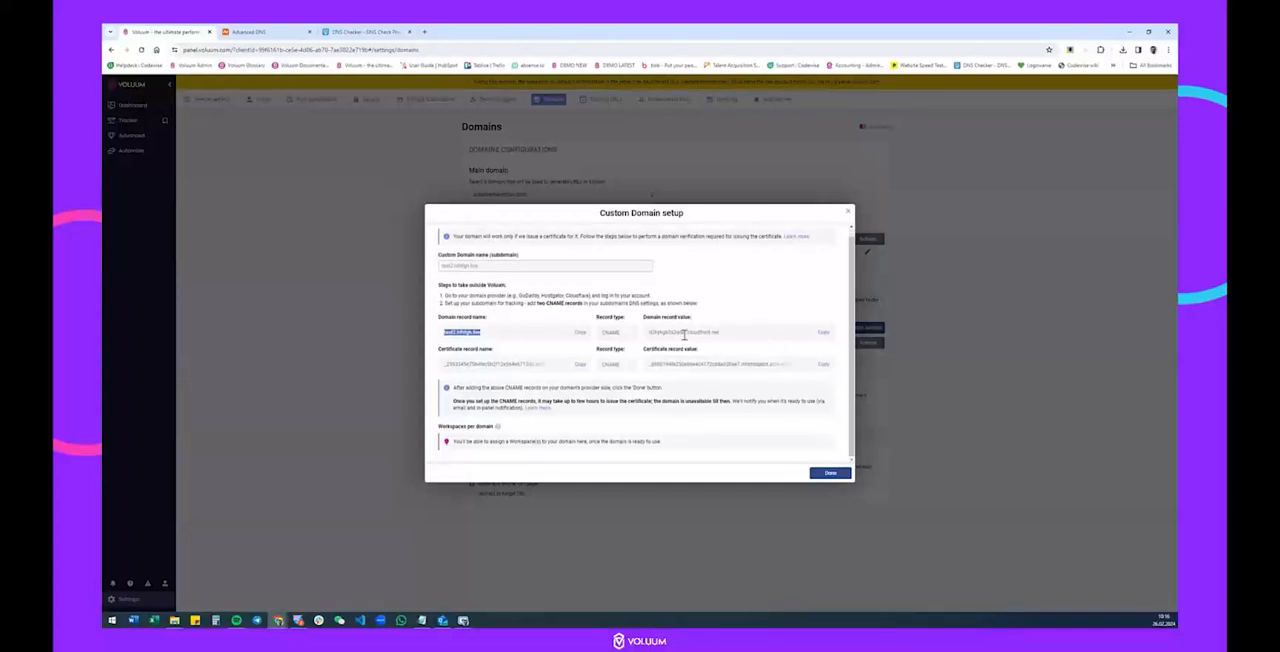
pyautogui.click(831, 472)
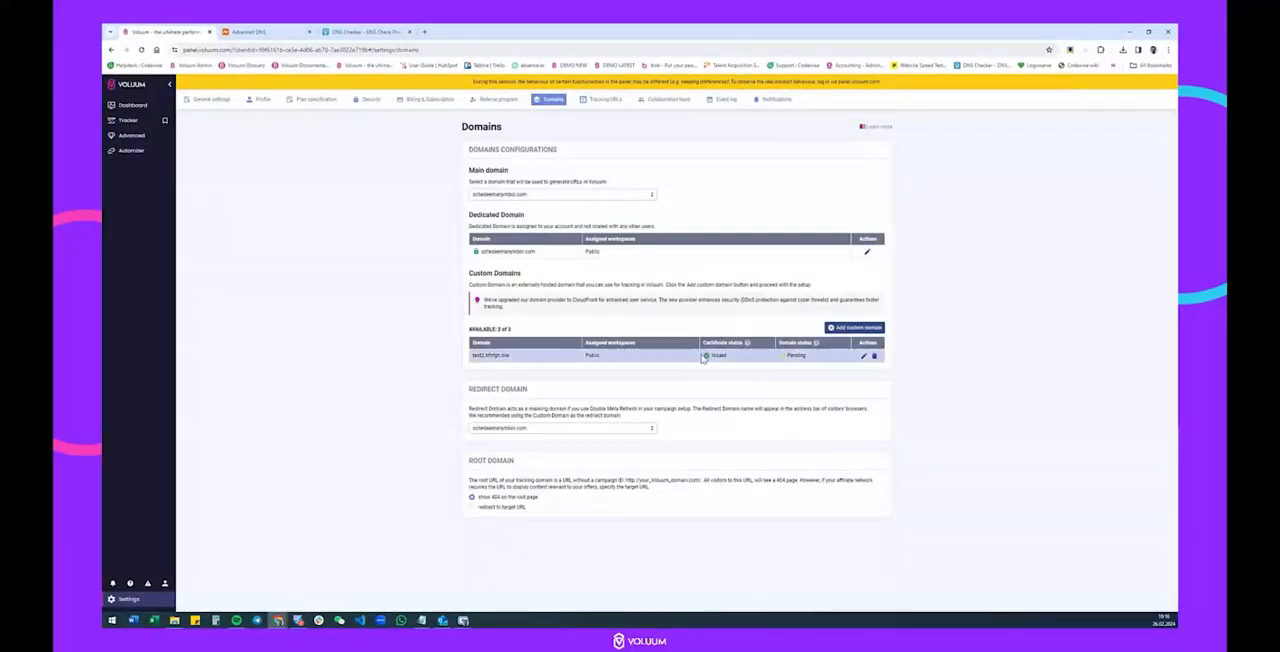
pyautogui.moveTo(708, 356)
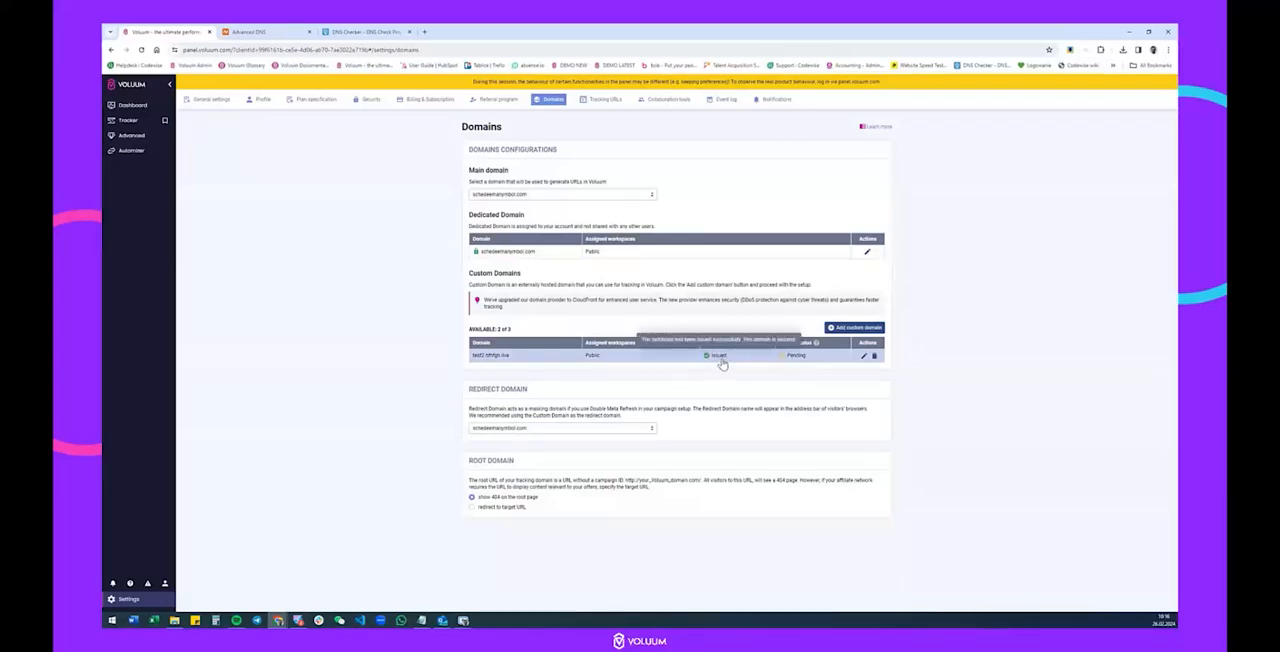
pyautogui.moveTo(795, 365)
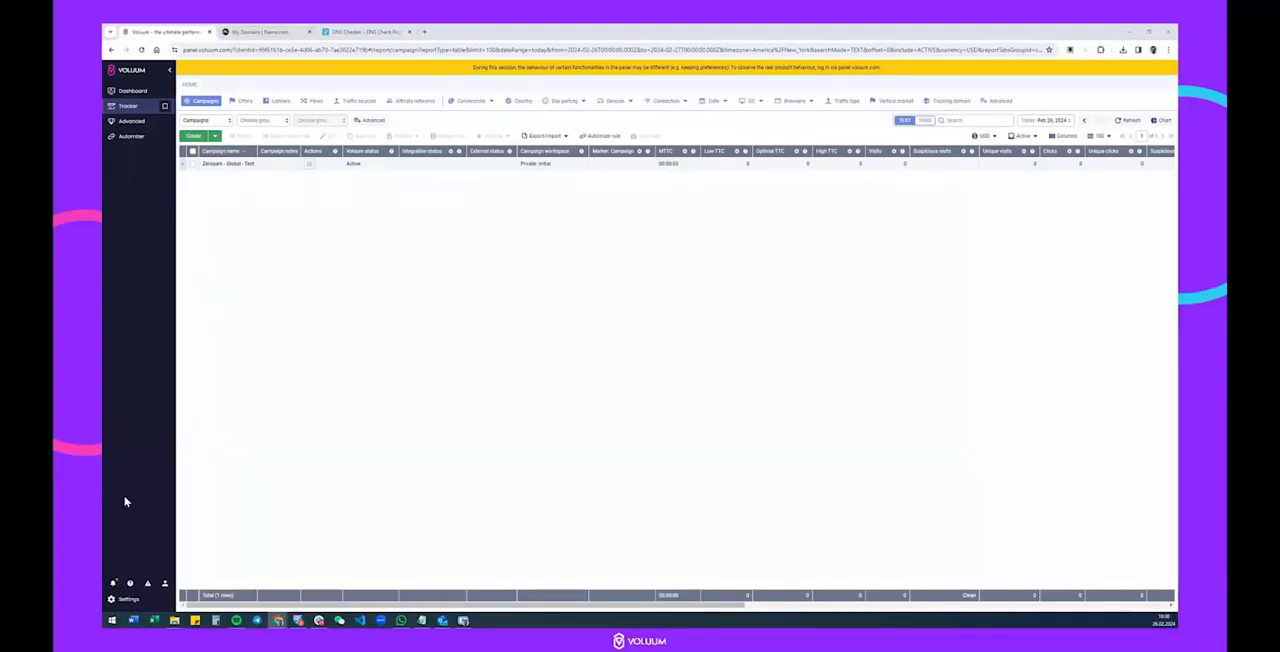
# Go to Voluum's domain settings and start adding a new custom domain, ready for its subdomain name.
pyautogui.click(125, 600)
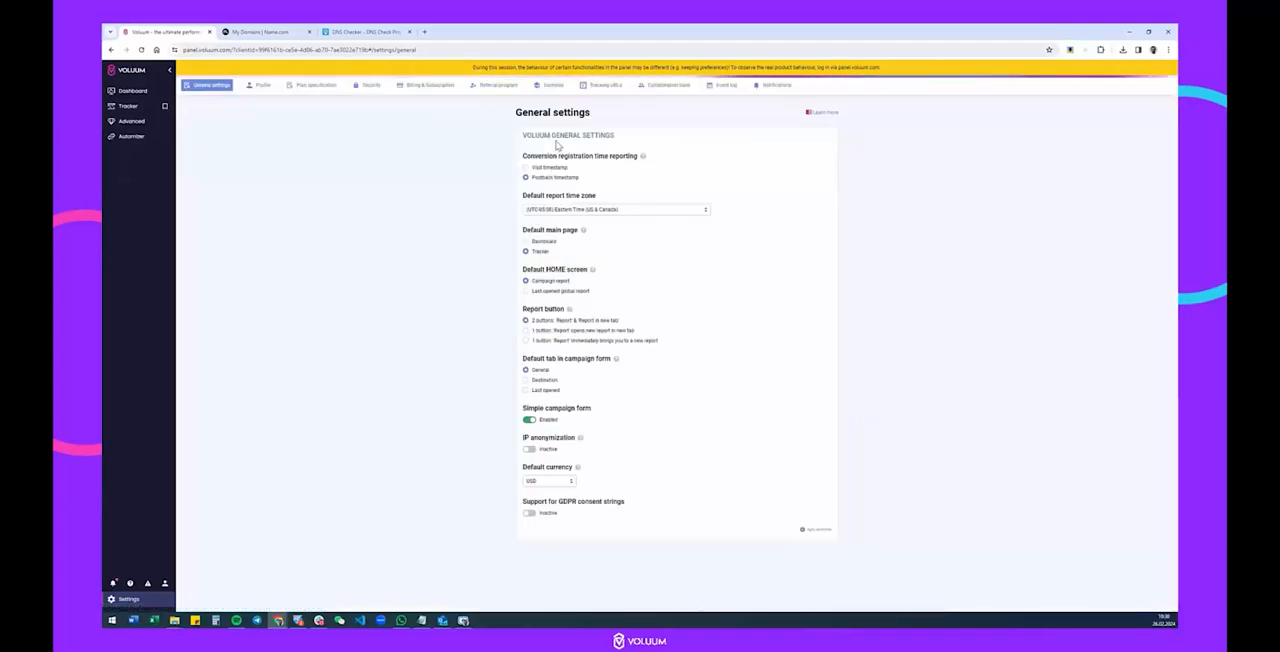
pyautogui.click(550, 86)
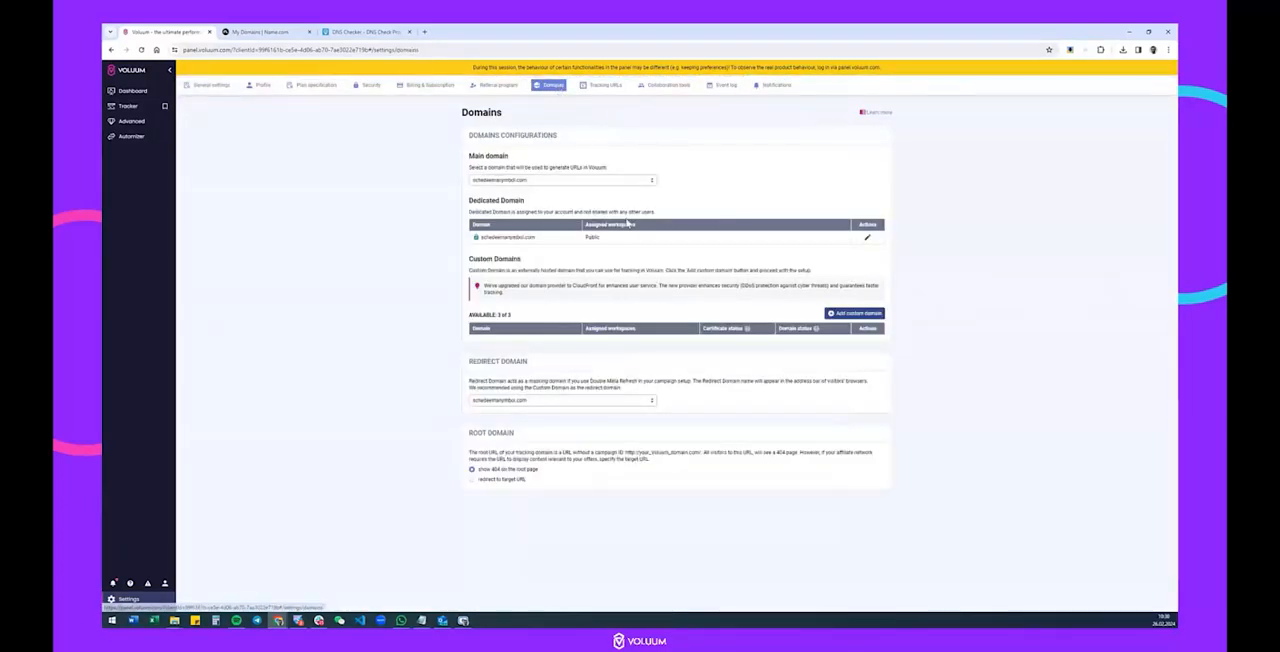
pyautogui.click(852, 315)
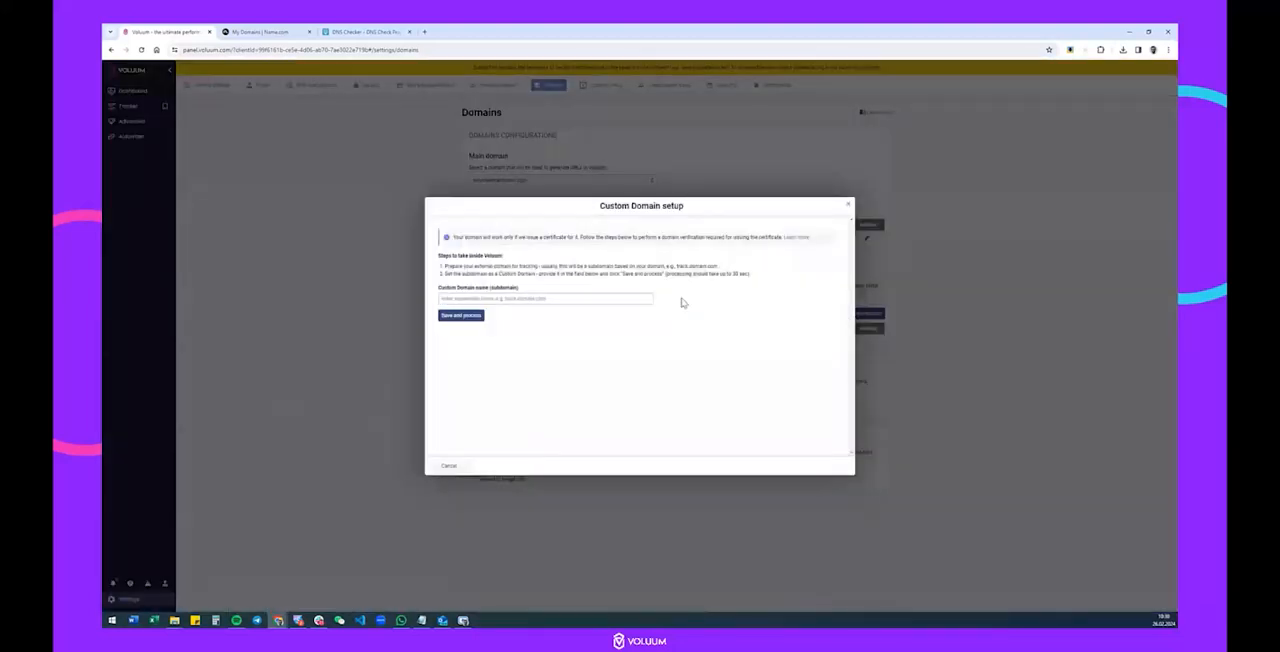
pyautogui.click(490, 298)
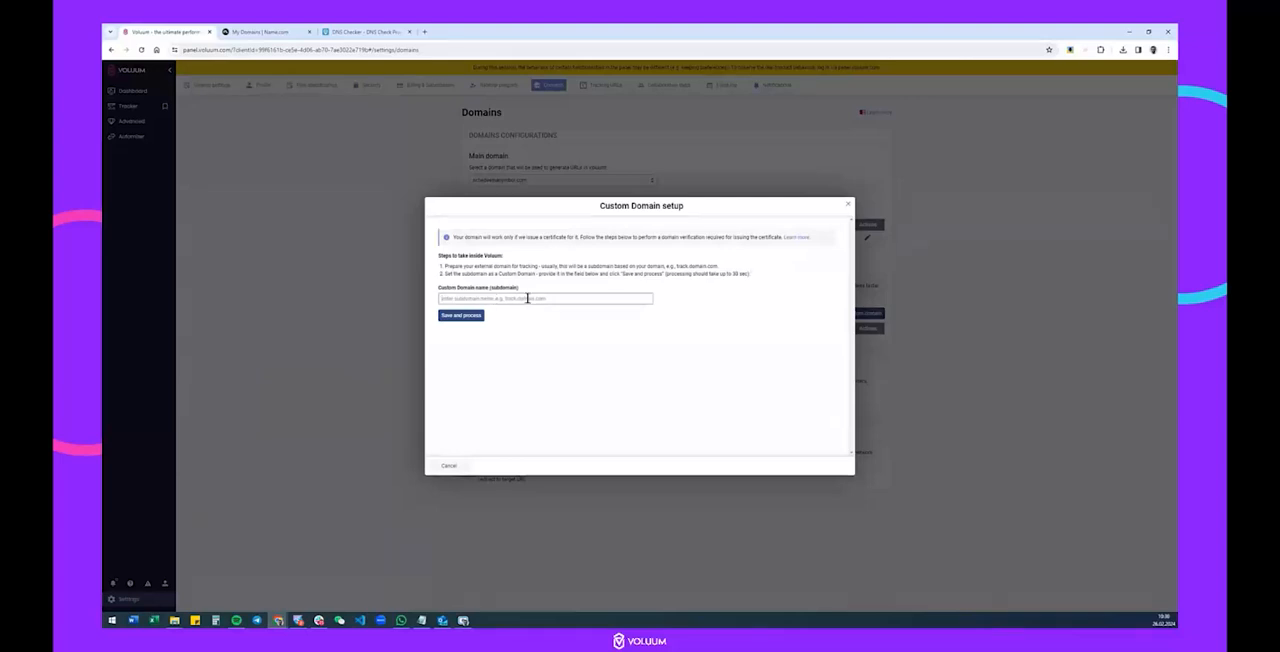
# Switch to Name.com and open the DNS record management for the domain hgfgshfgsh.live.
pyautogui.click(228, 31)
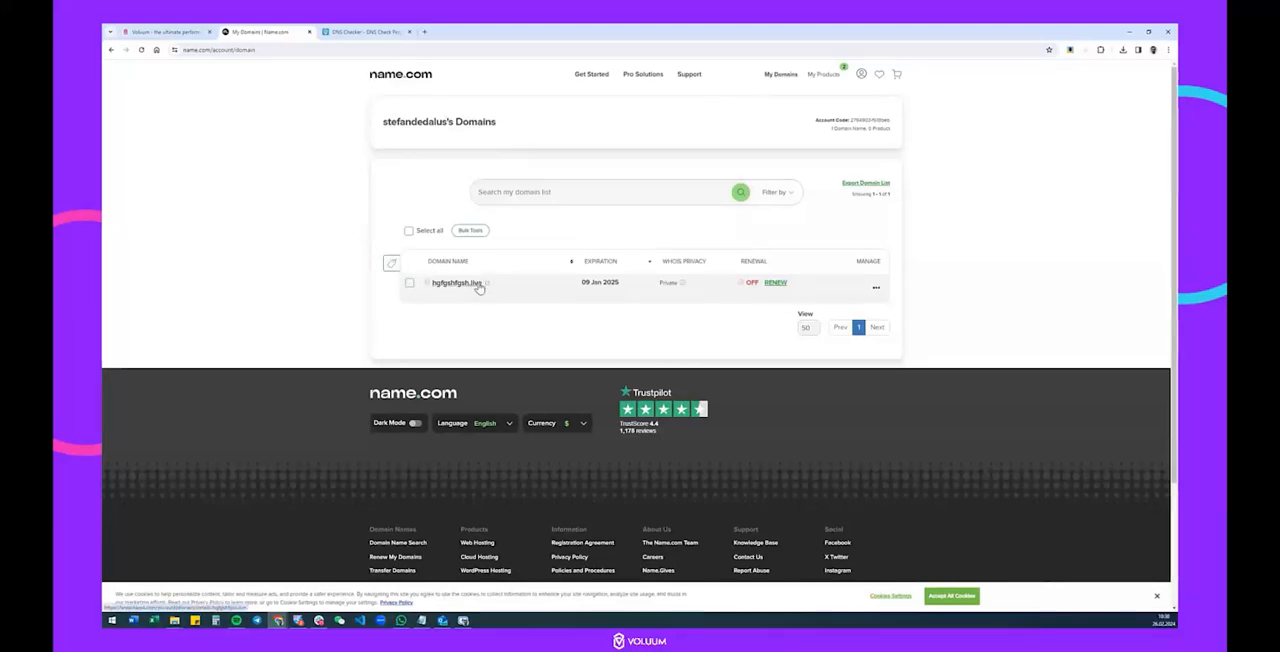
pyautogui.click(876, 290)
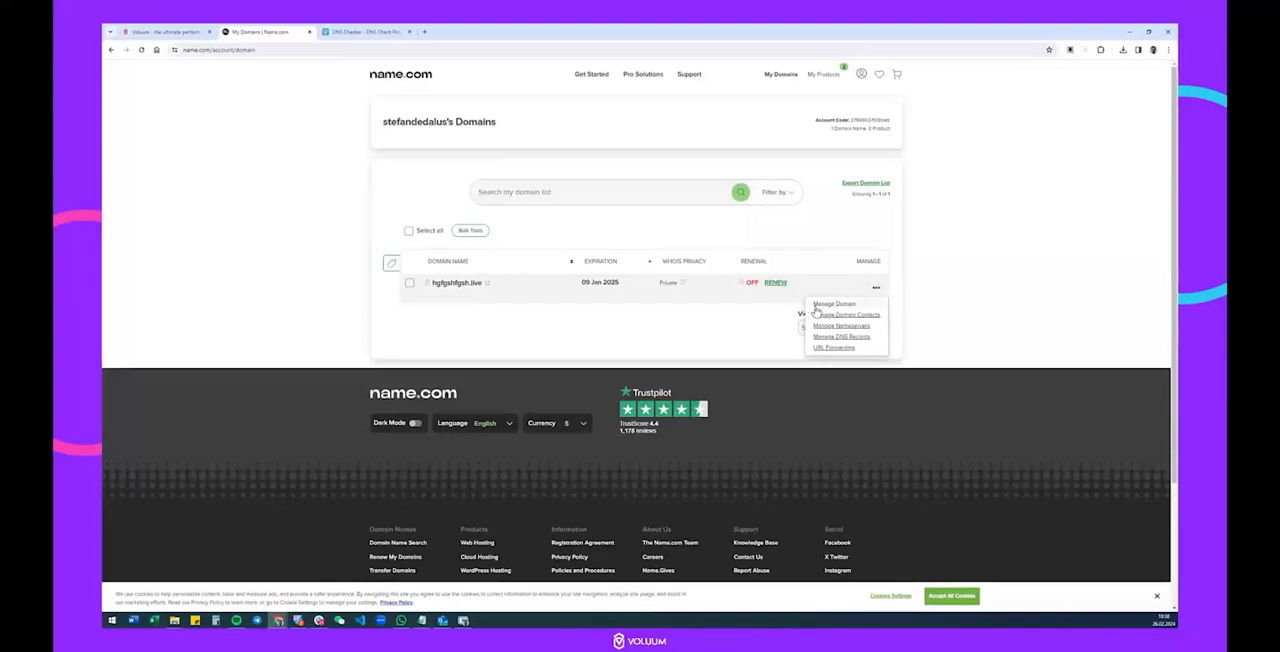
pyautogui.click(858, 338)
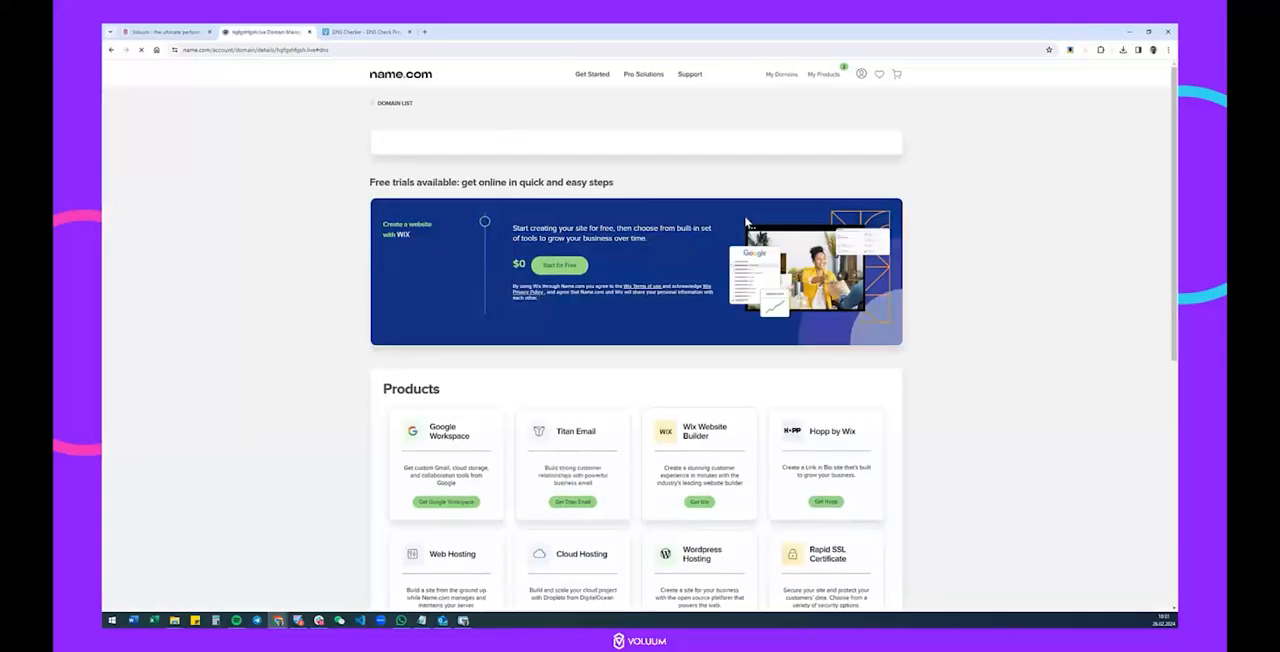
pyautogui.scroll(2, 634, 160)
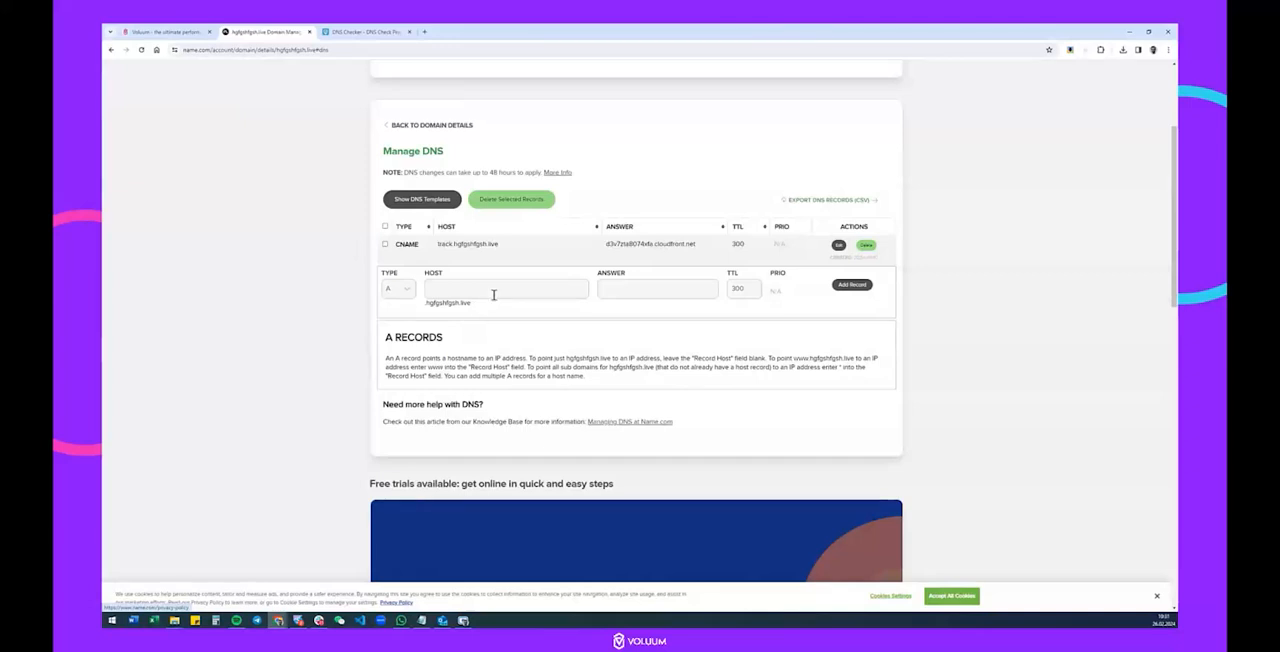
pyautogui.scroll(2, 443, 150)
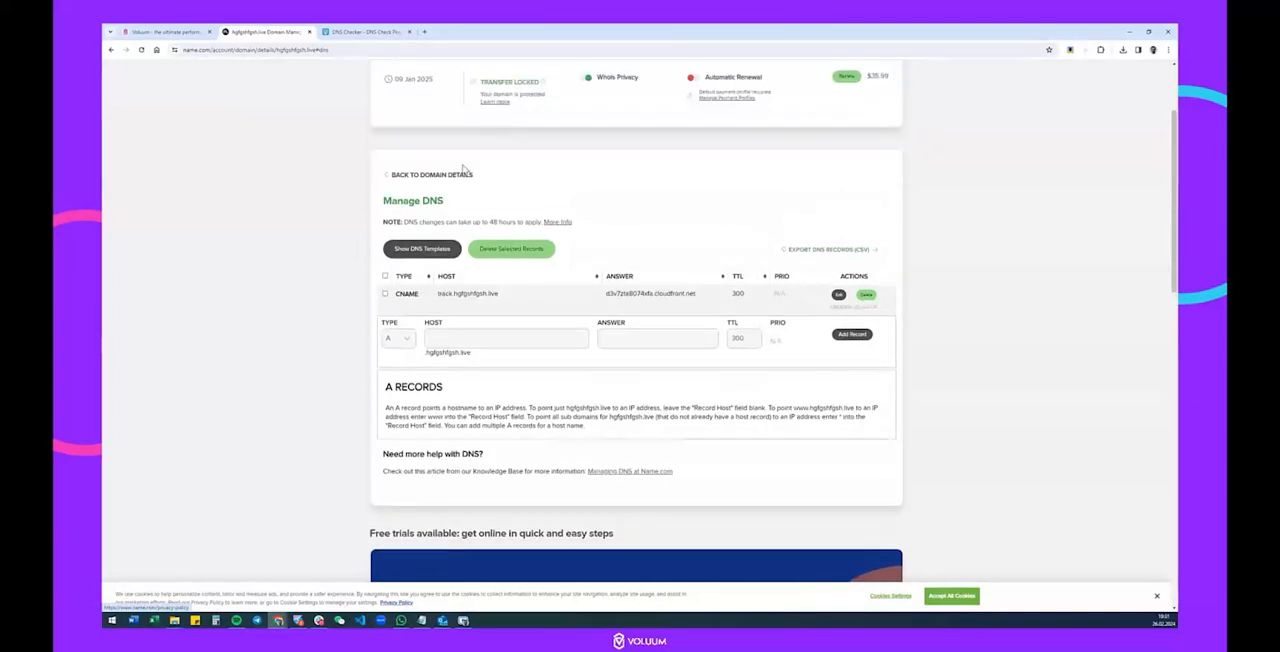
# Copy the domain name hgfgshfgsh.live from Name.com into Notepad, replacing its text, and prefix it to form testing.hgfgshfgsh.live.
pyautogui.moveTo(491, 145); pyautogui.dragTo(385, 145)
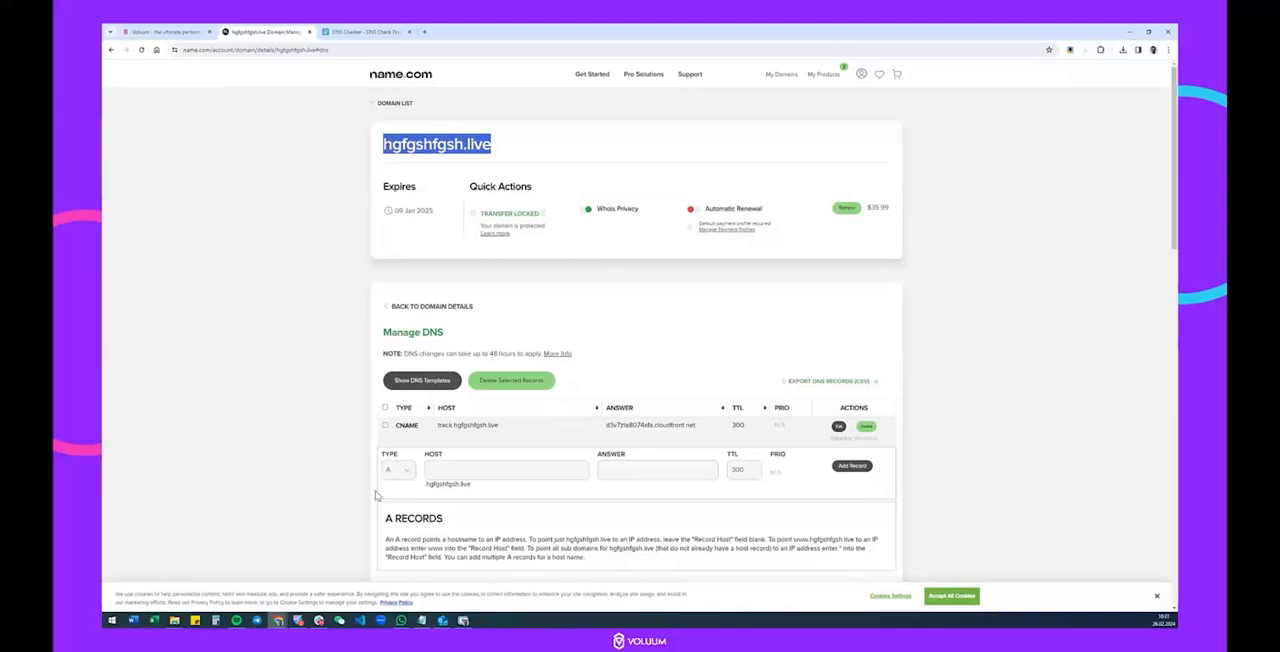
pyautogui.hotkey('ctrl', 'c')
pyautogui.click(421, 620)
pyautogui.click(845, 320)
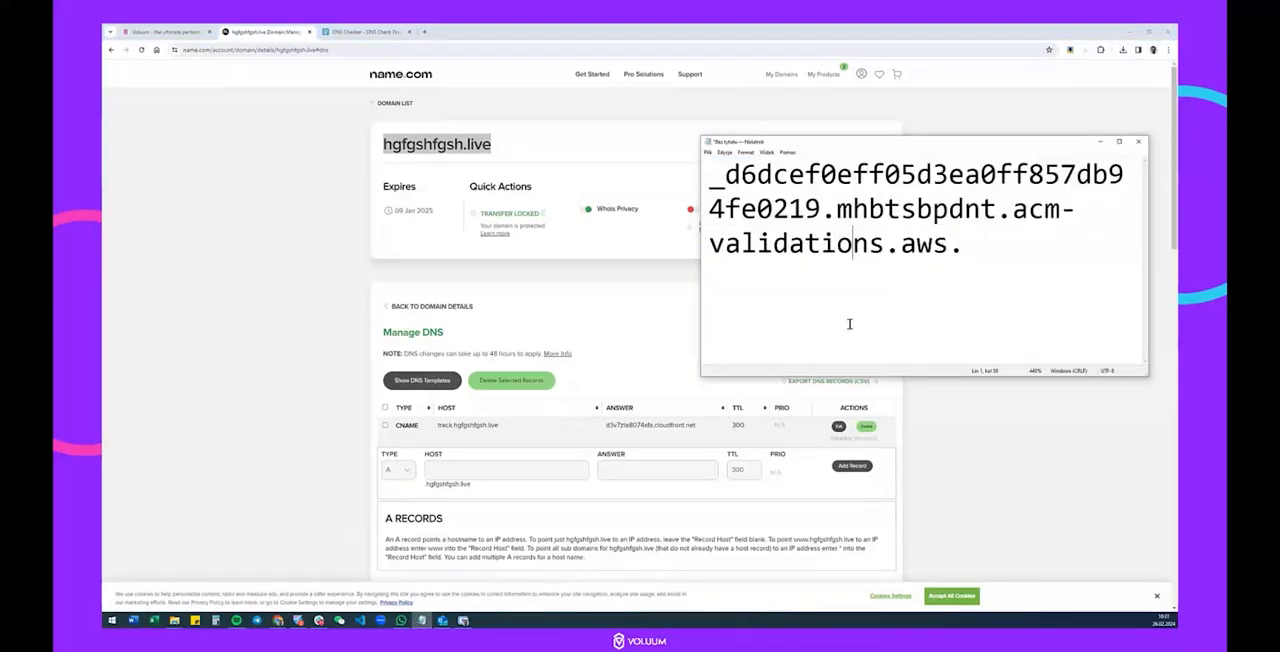
pyautogui.hotkey('ctrl', 'a')
pyautogui.hotkey('ctrl', 'v')
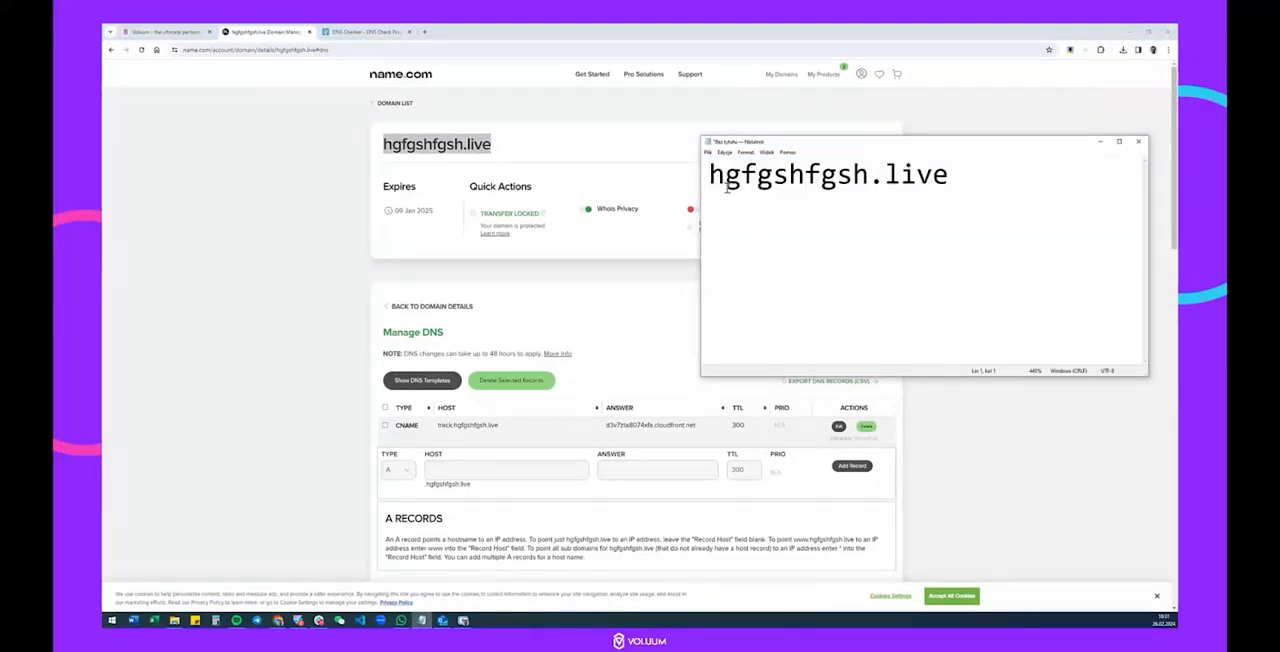
pyautogui.write('testing')
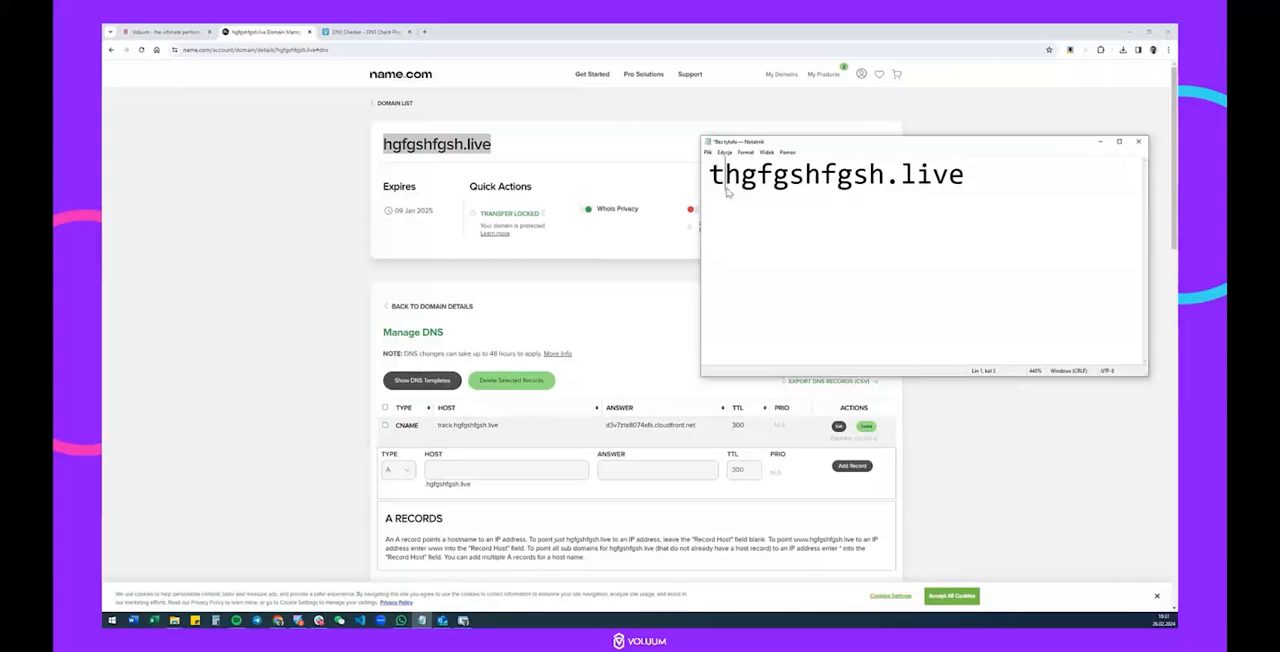
pyautogui.write('.')
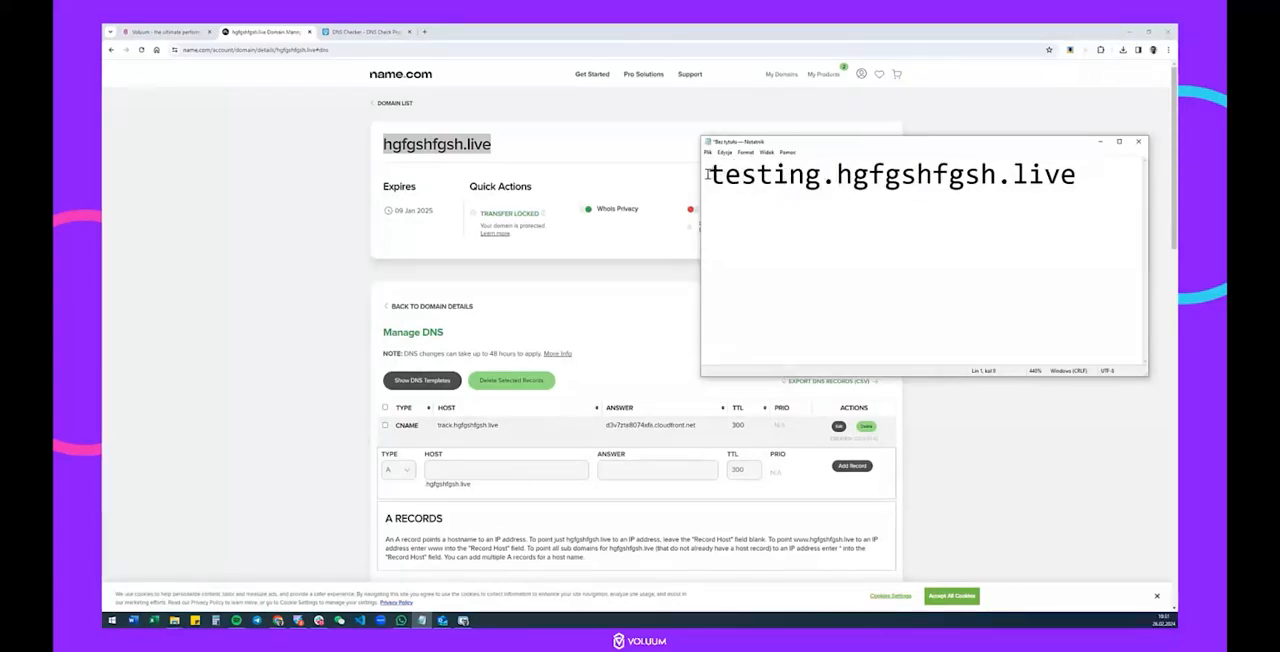
# Enter testing.hgfgshfgsh.live from Notepad as the custom domain name in Voluum, then save and process it.
pyautogui.moveTo(708, 176); pyautogui.dragTo(1072, 180)
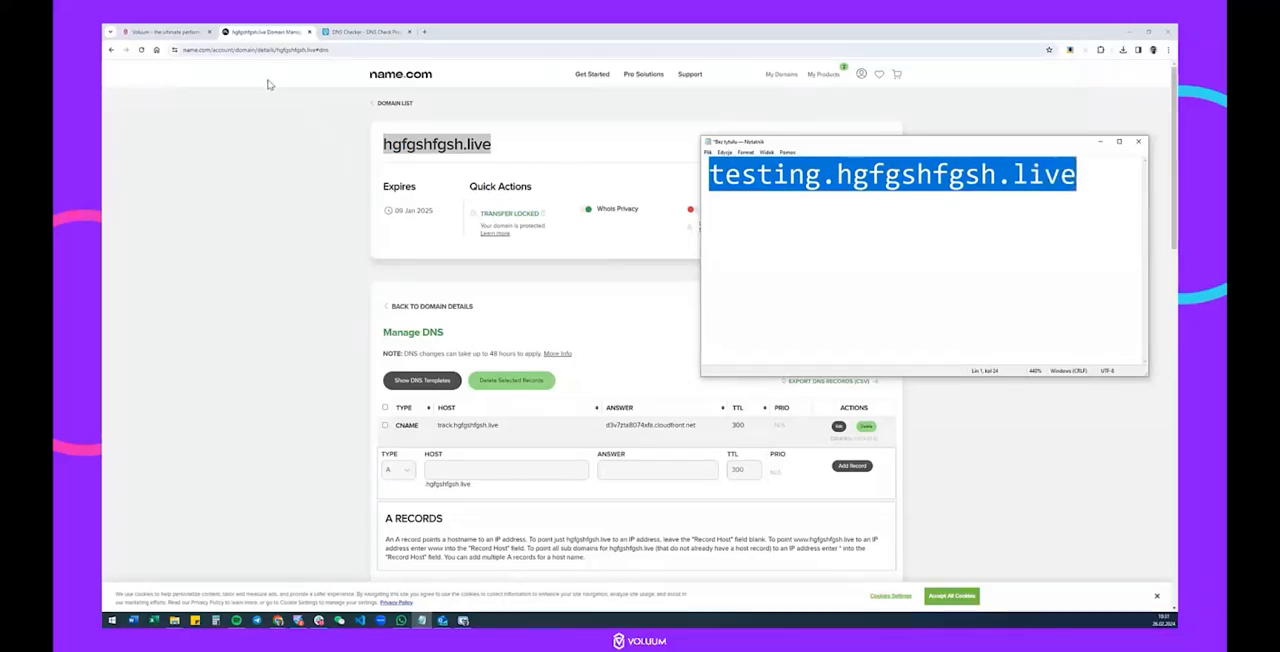
pyautogui.click(165, 31)
pyautogui.click(503, 302)
pyautogui.hotkey('ctrl', 'v')
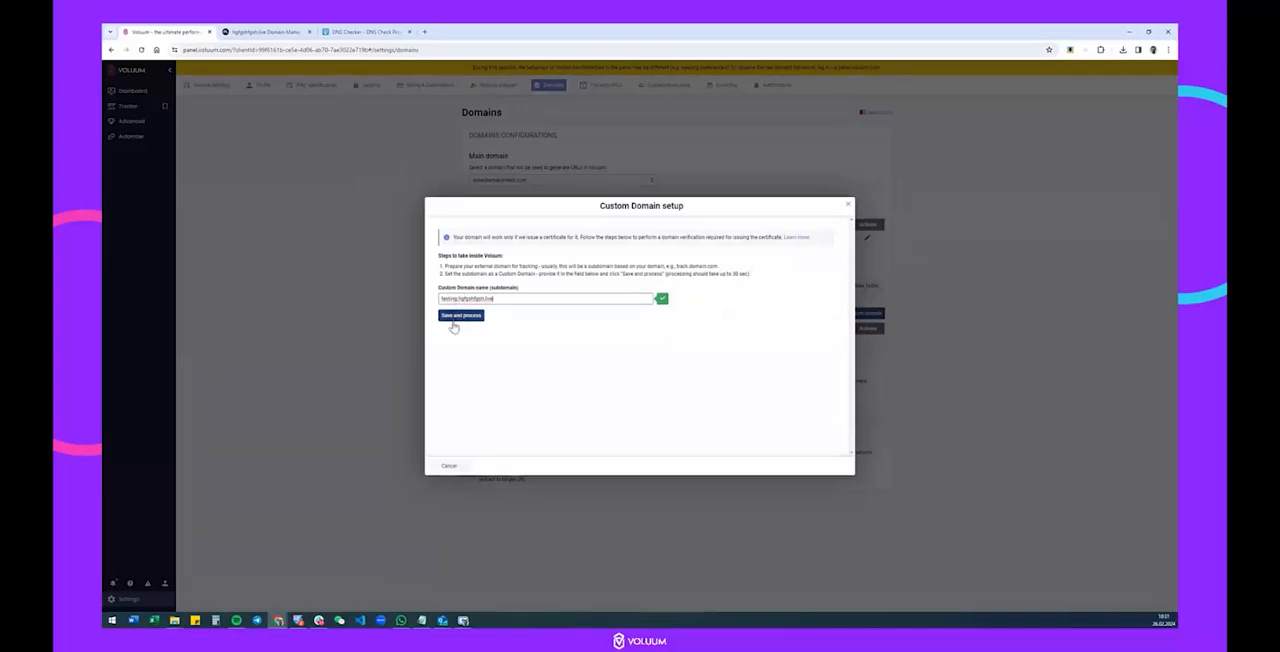
pyautogui.click(454, 320)
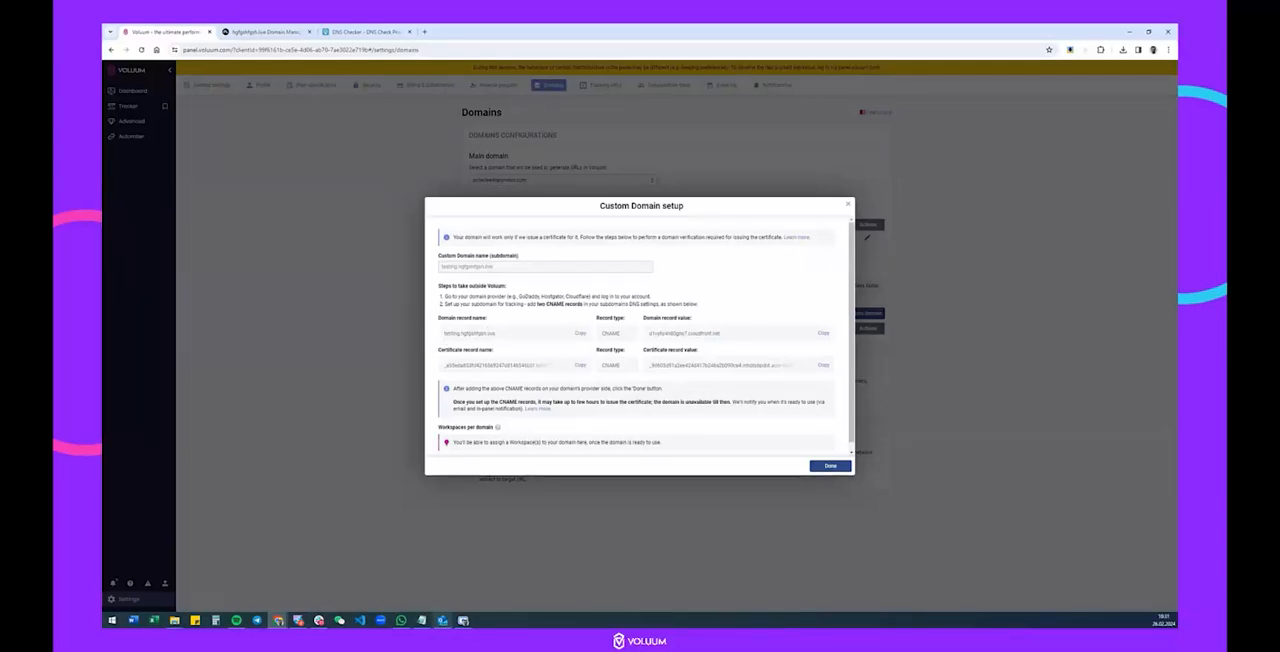
# In Name.com, begin a new CNAME record and fill its host with only the testing part of the subdomain from Notepad.
pyautogui.click(421, 620)
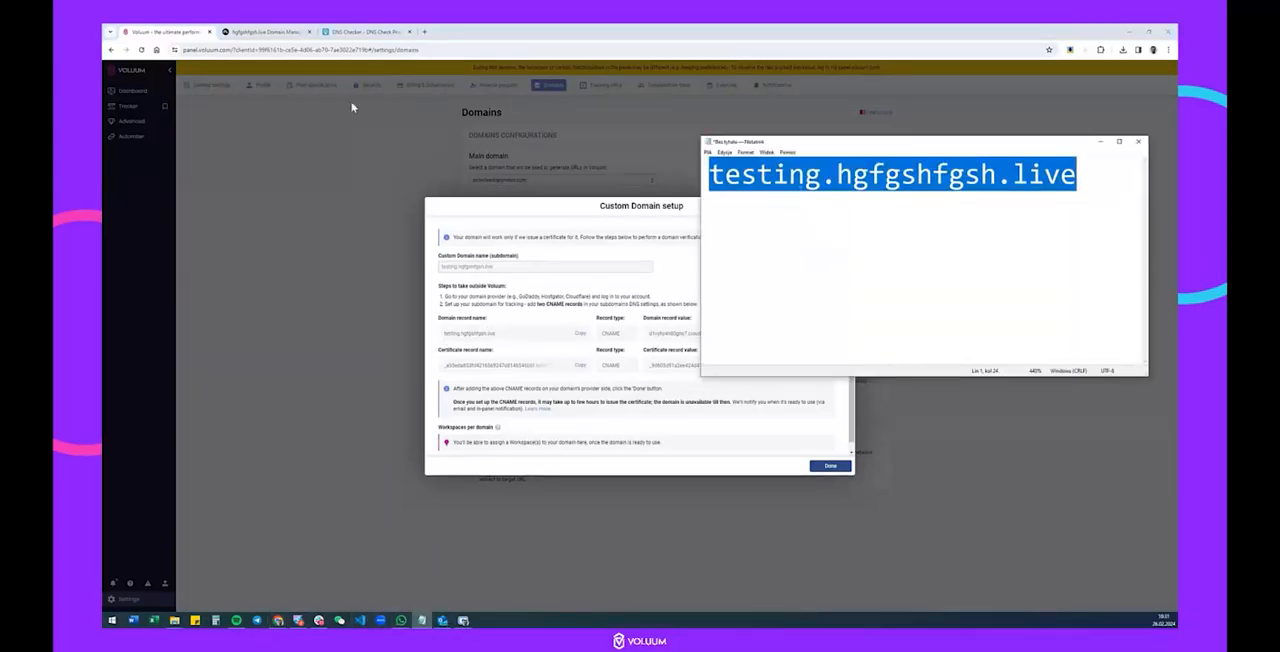
pyautogui.click(287, 32)
pyautogui.scroll(-2, 506, 297)
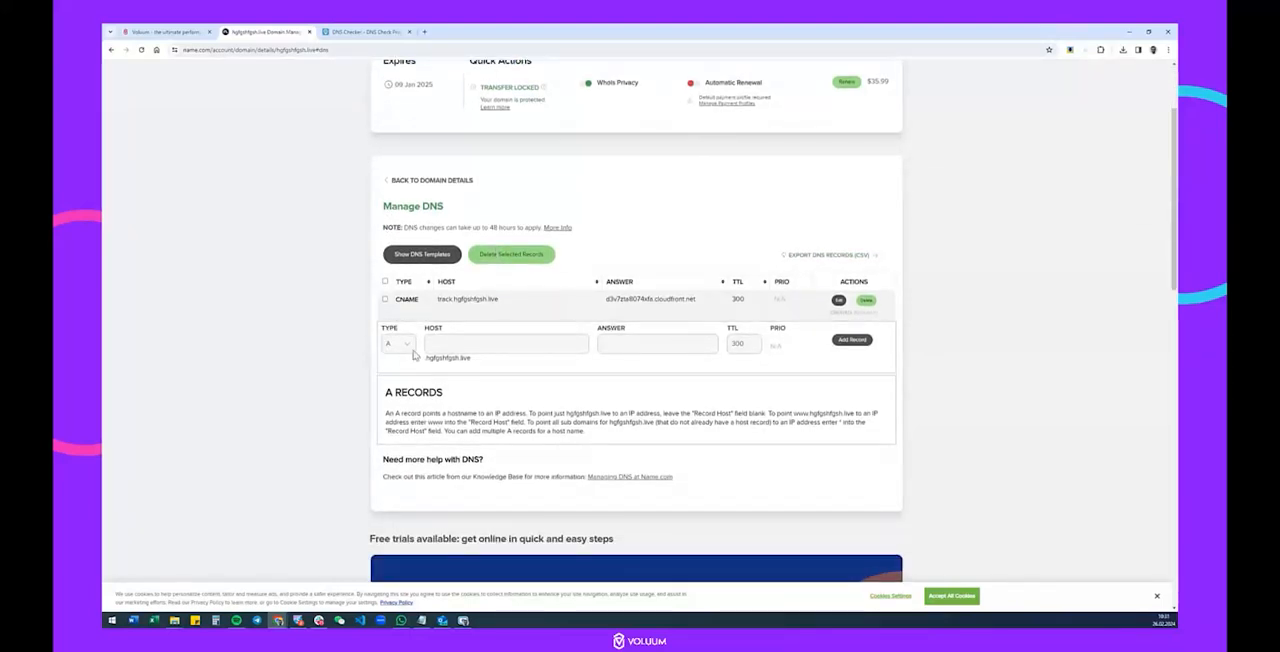
pyautogui.click(400, 345)
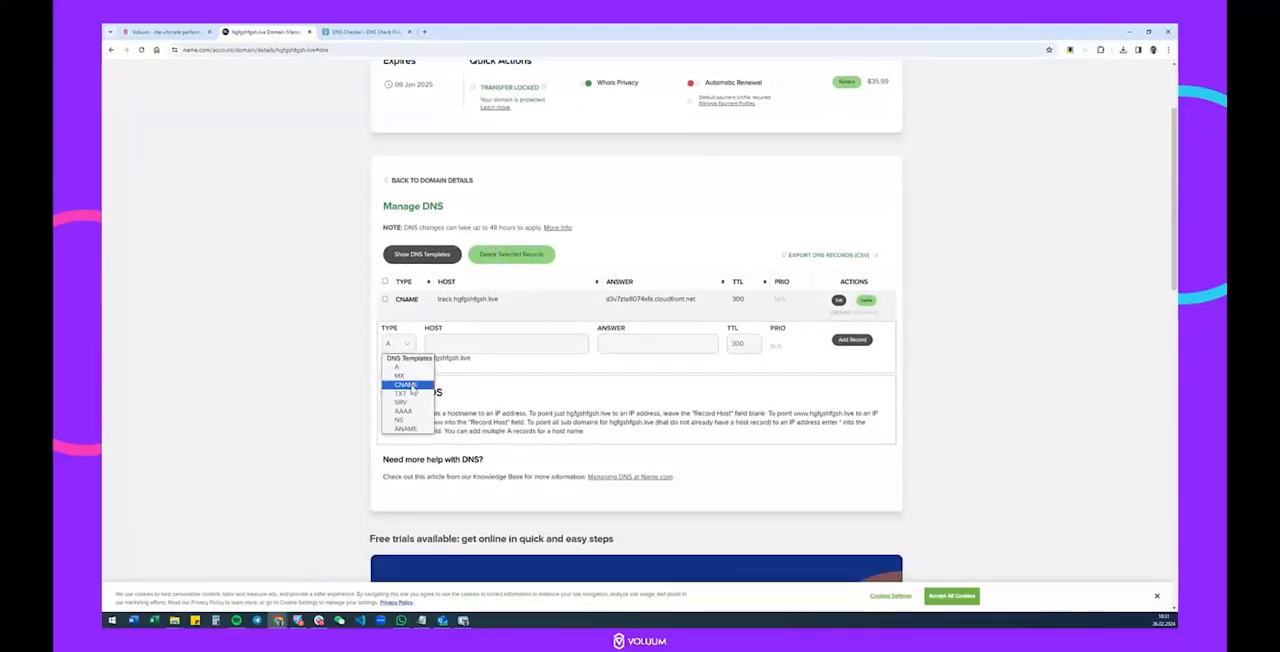
pyautogui.click(406, 385)
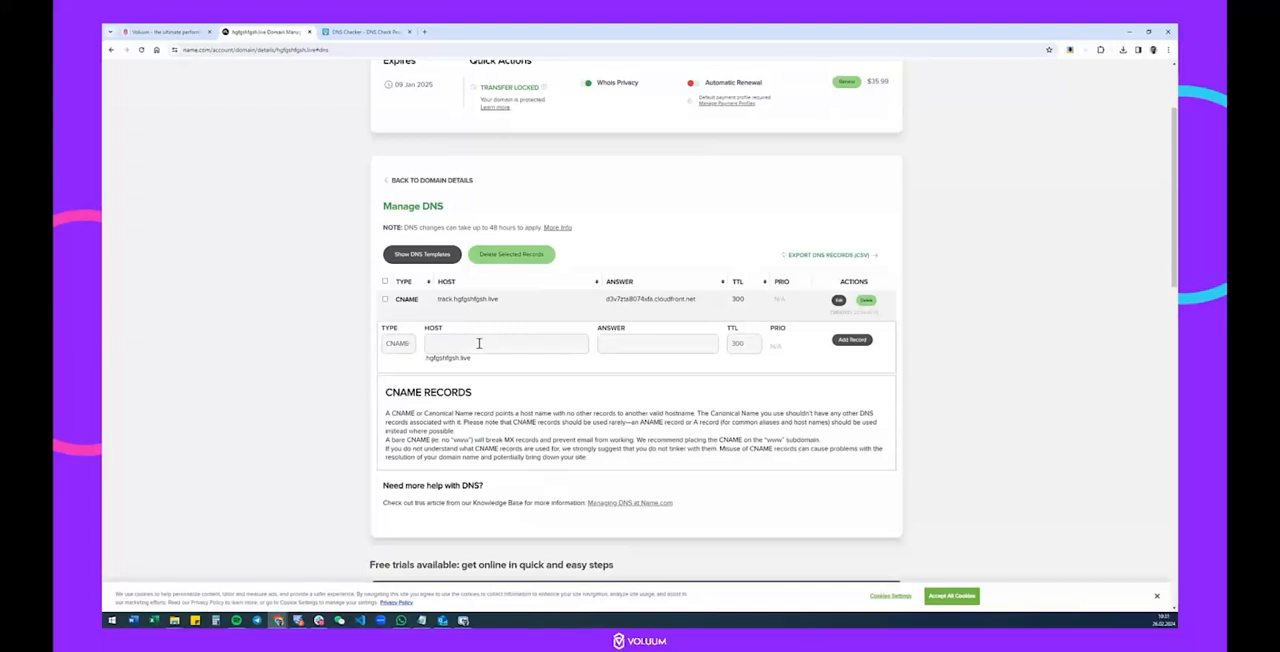
pyautogui.click(418, 621)
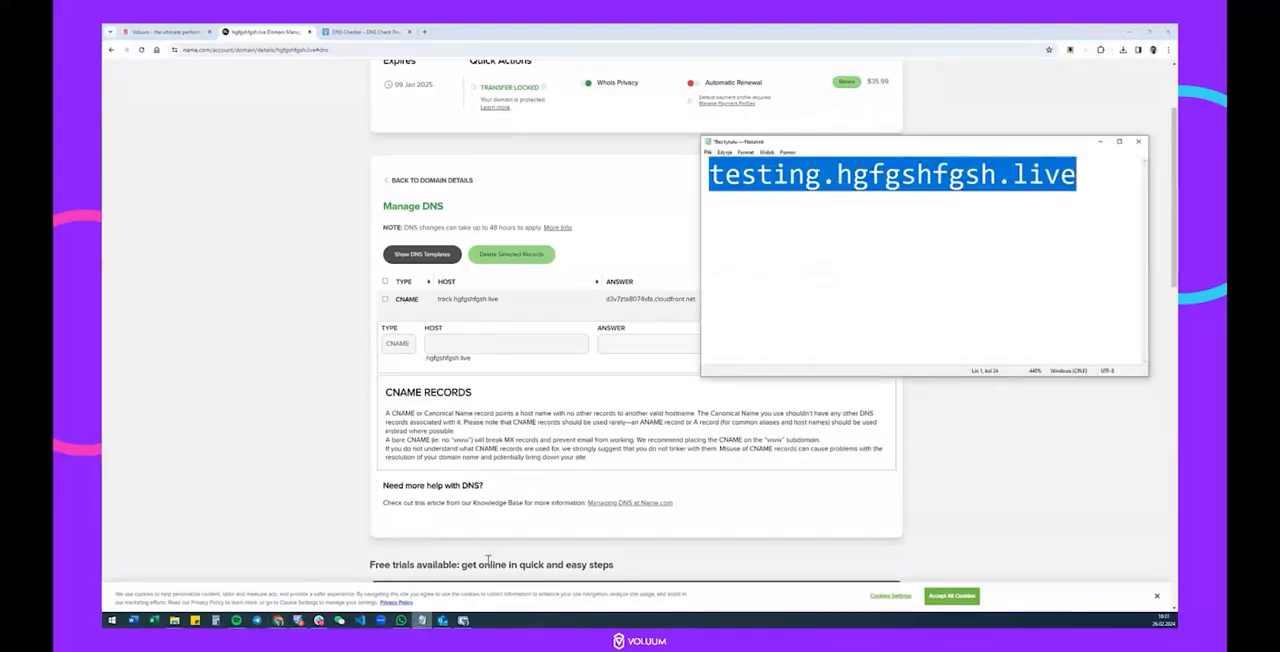
pyautogui.click(888, 178)
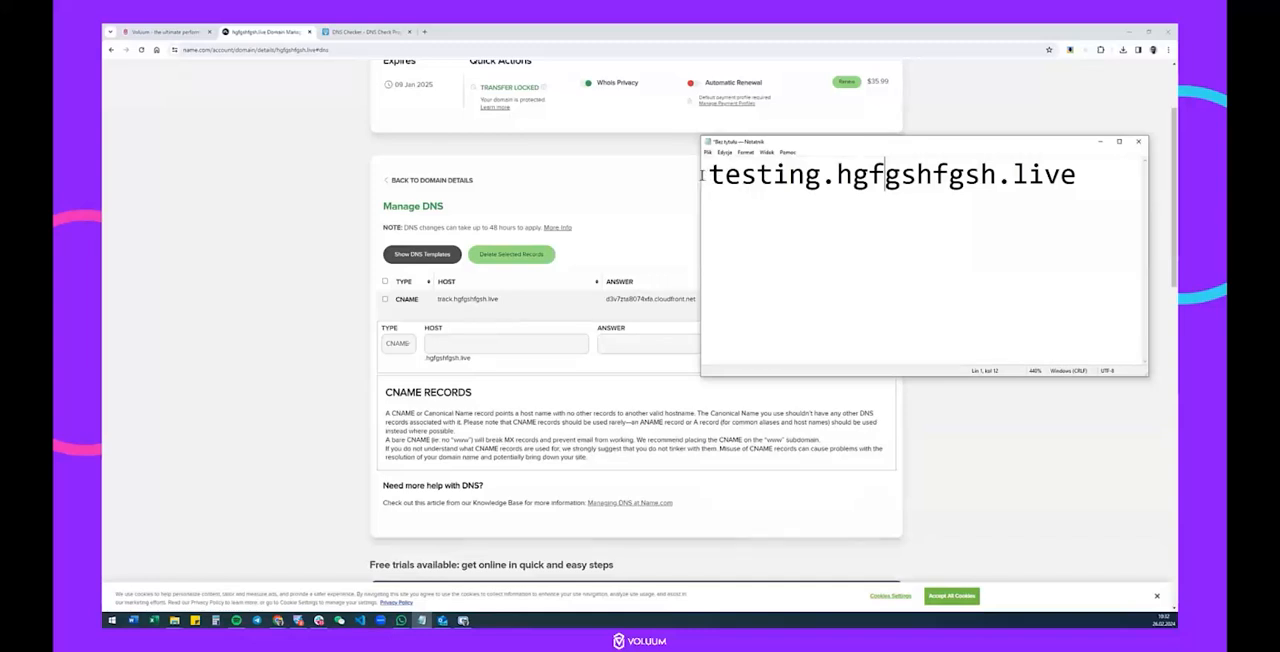
pyautogui.moveTo(708, 176); pyautogui.dragTo(821, 177)
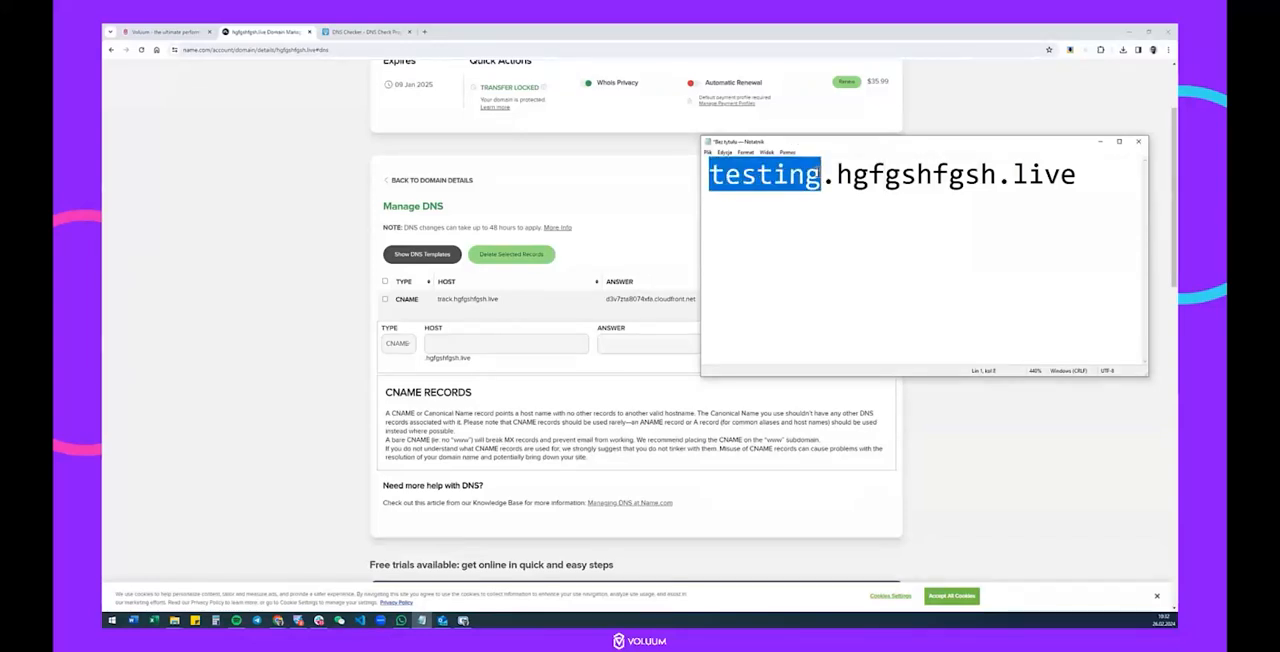
pyautogui.hotkey('ctrl', 'c')
pyautogui.click(480, 342)
pyautogui.hotkey('ctrl', 'v')
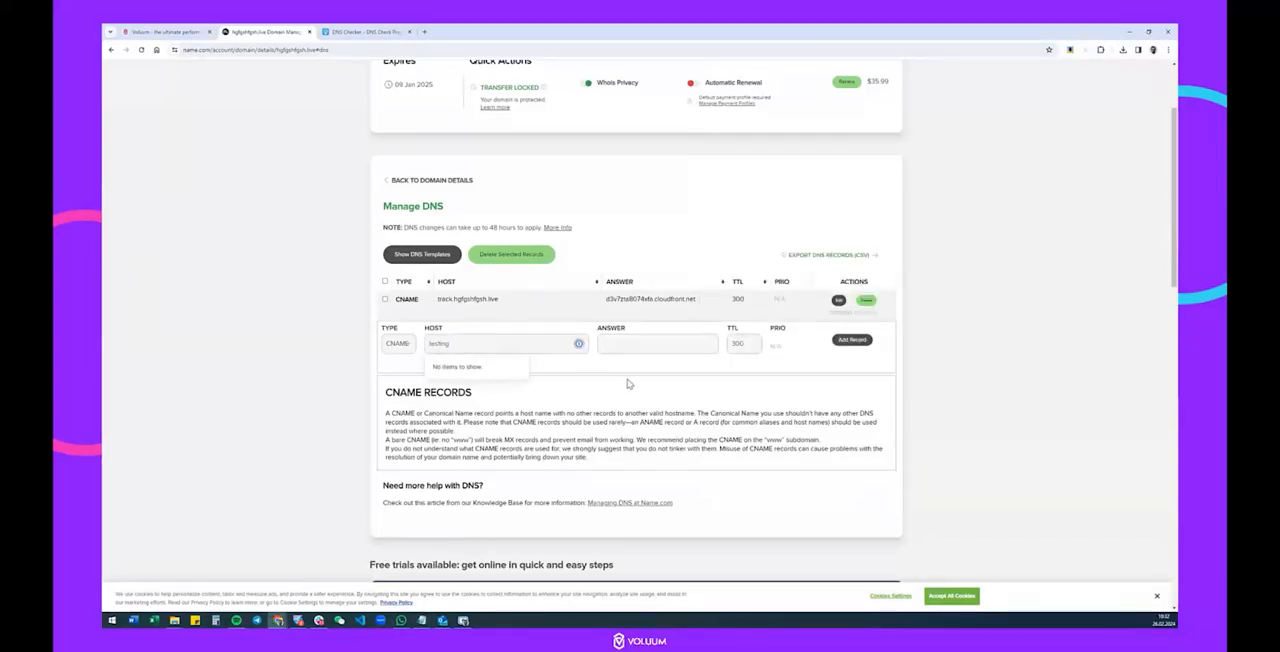
pyautogui.click(629, 384)
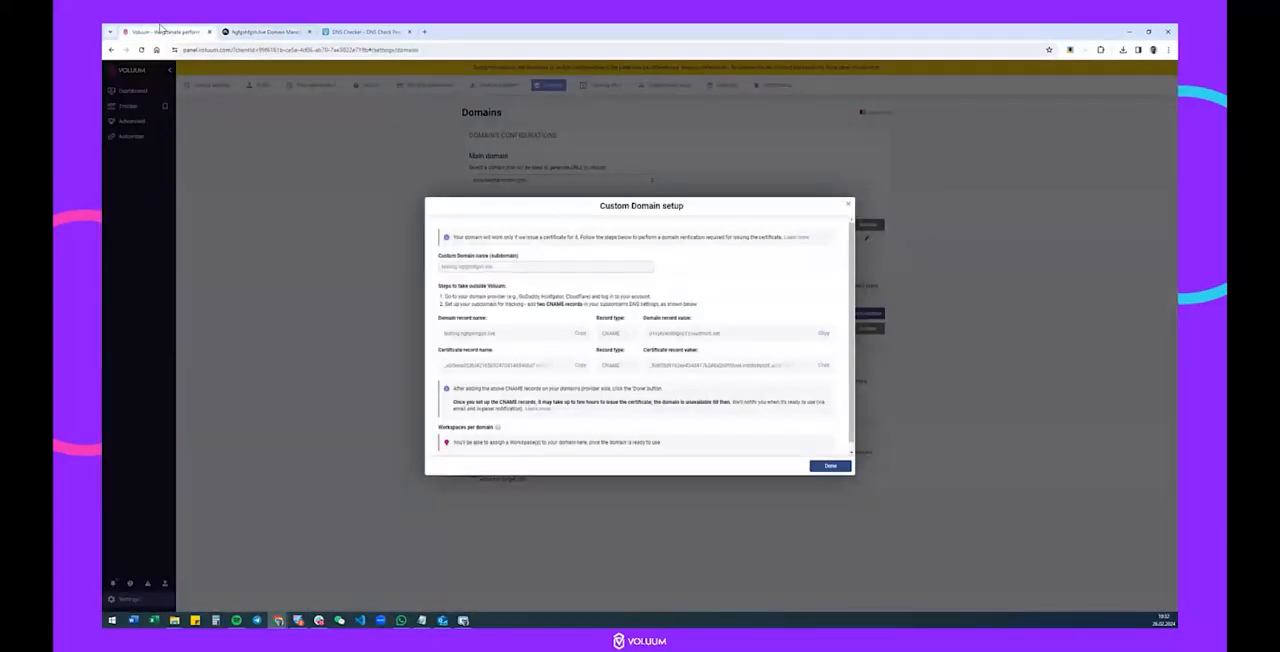
# Copy the domain record value from Voluum into the testing record's answer in Name.com and add the record.
pyautogui.click(160, 31)
pyautogui.click(265, 31)
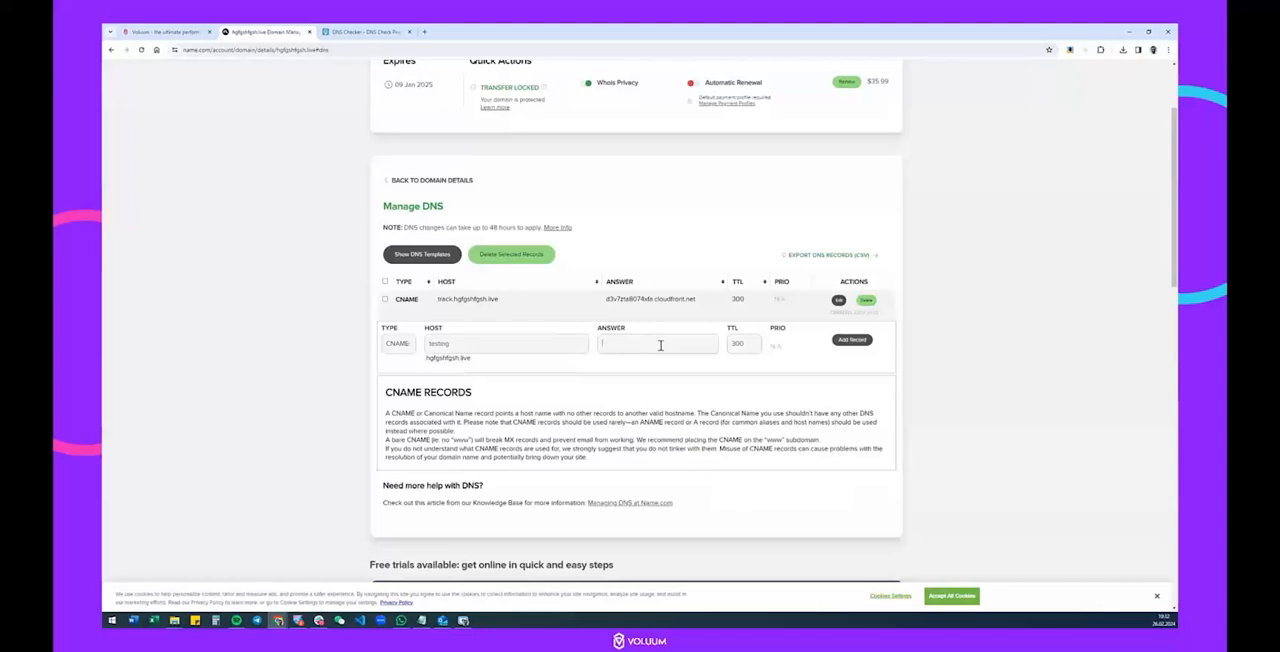
pyautogui.hotkey('ctrl', 'v')
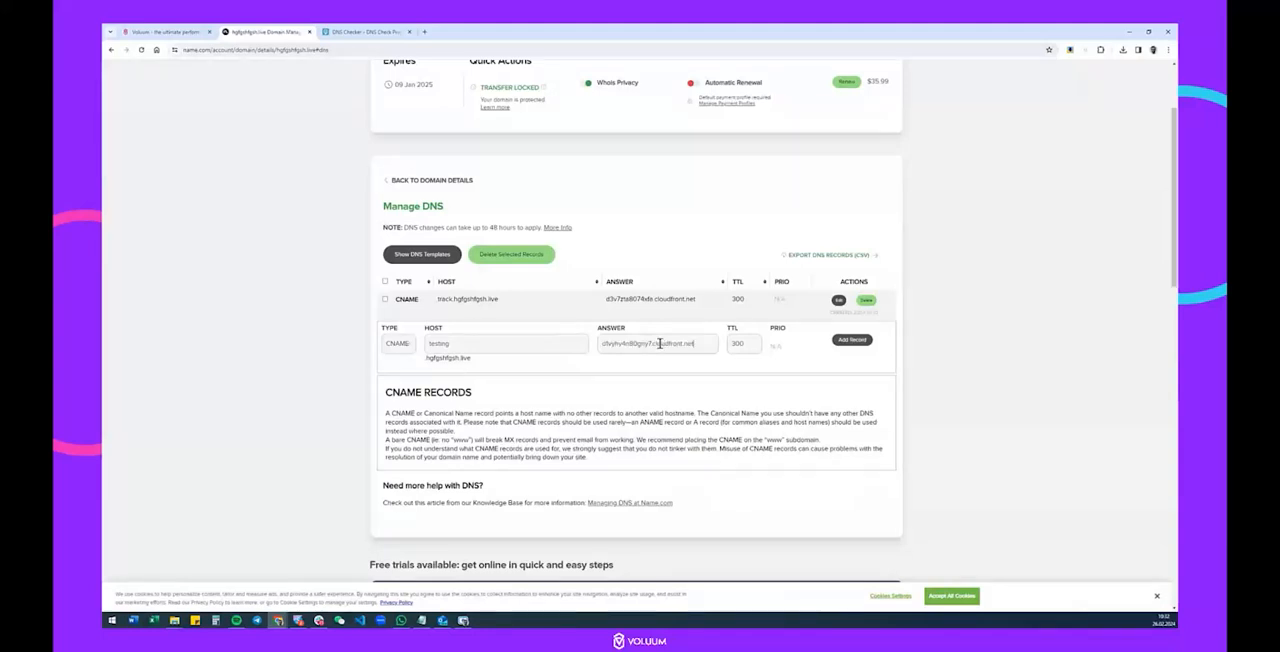
pyautogui.click(852, 340)
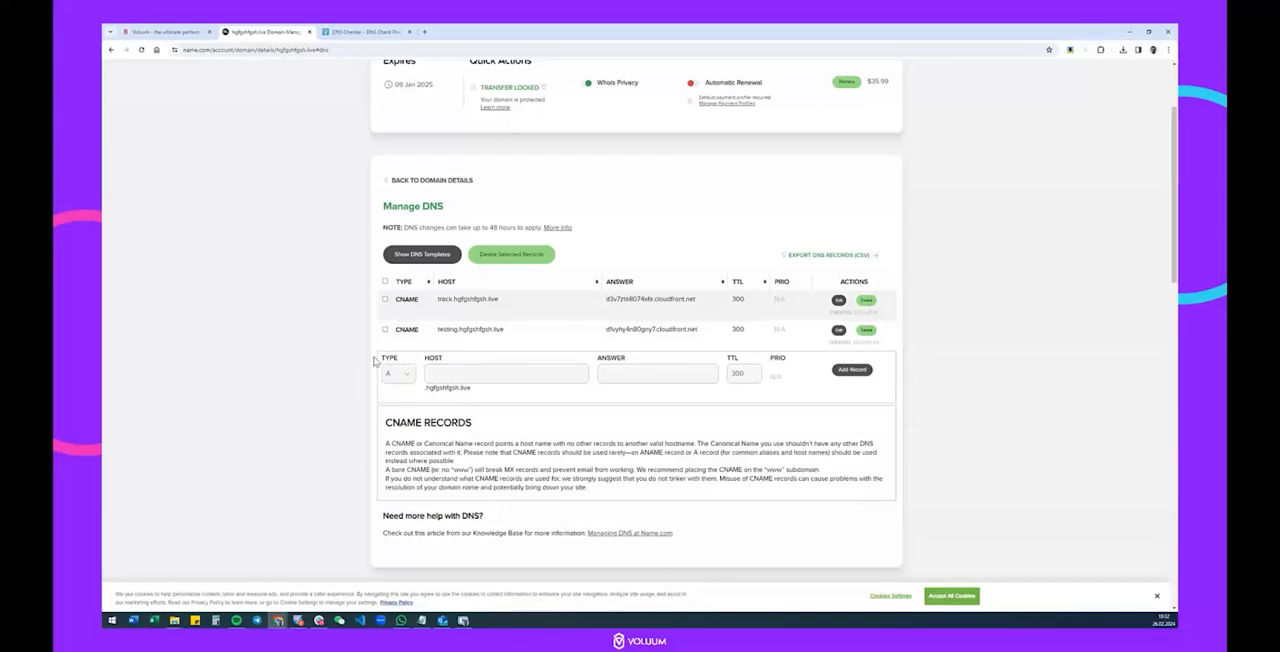
# Set the next Name.com record's type to CNAME and copy Voluum's certificate record name into Notepad, replacing its text.
pyautogui.click(404, 374)
pyautogui.click(406, 414)
pyautogui.click(190, 30)
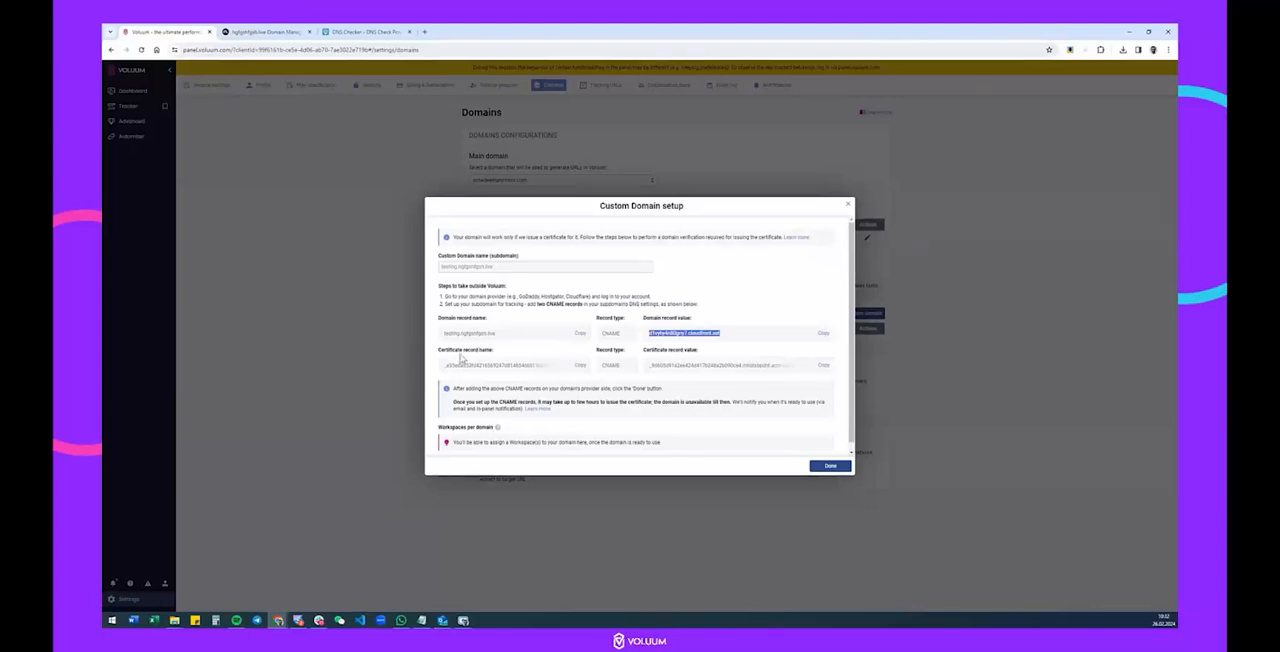
pyautogui.click(580, 366)
pyautogui.click(421, 620)
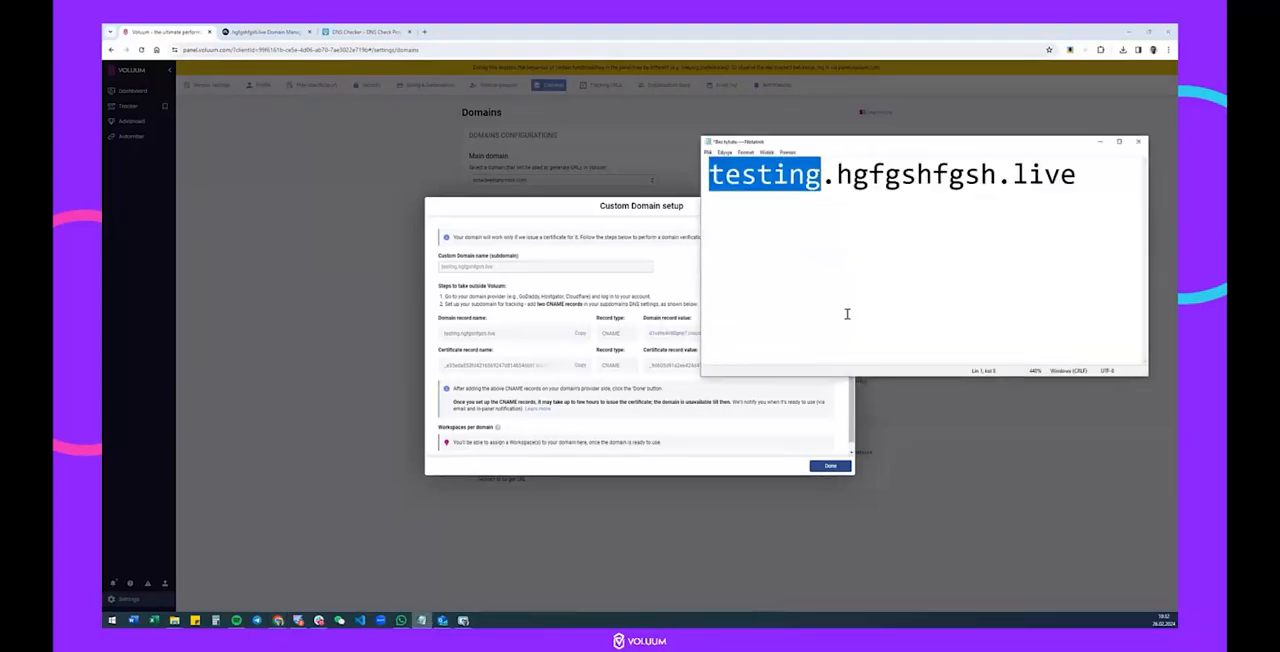
pyautogui.click(860, 288)
pyautogui.hotkey('ctrl', 'a')
pyautogui.hotkey('ctrl', 'v')
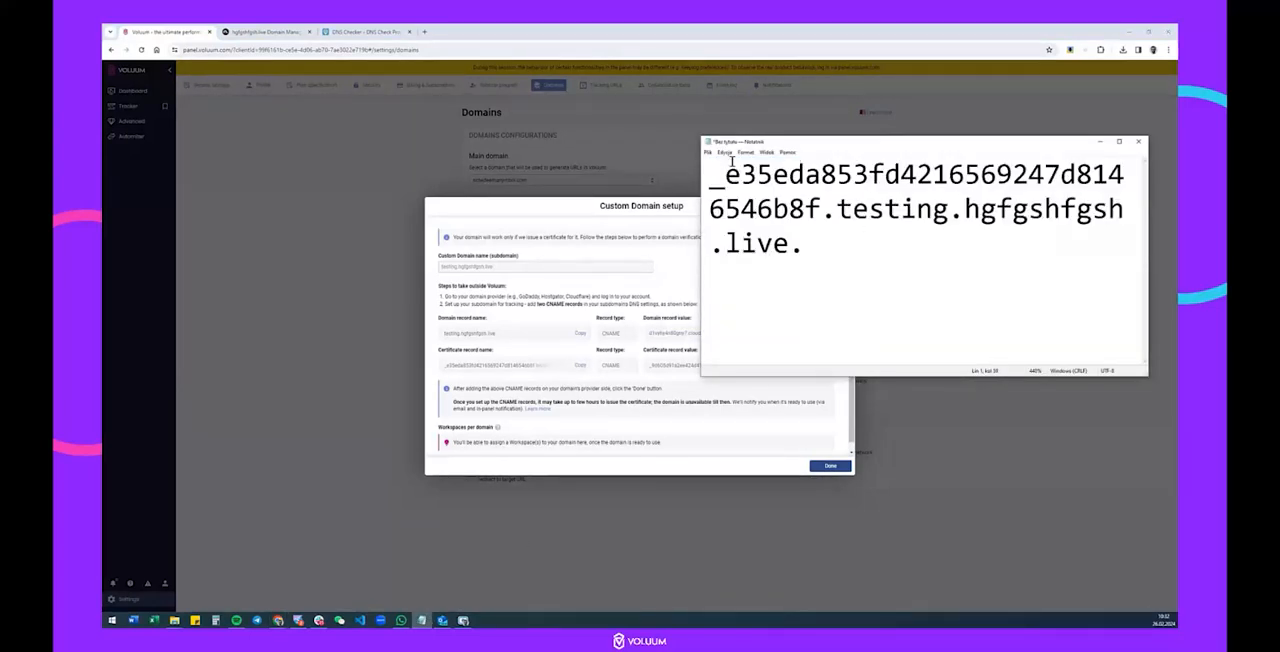
# Fill the new CNAME record's host in Name.com with the certificate record name, leaving out the trailing .hgfgshfgsh.live. part.
pyautogui.moveTo(962, 208); pyautogui.dragTo(1015, 236)
pyautogui.click(265, 31)
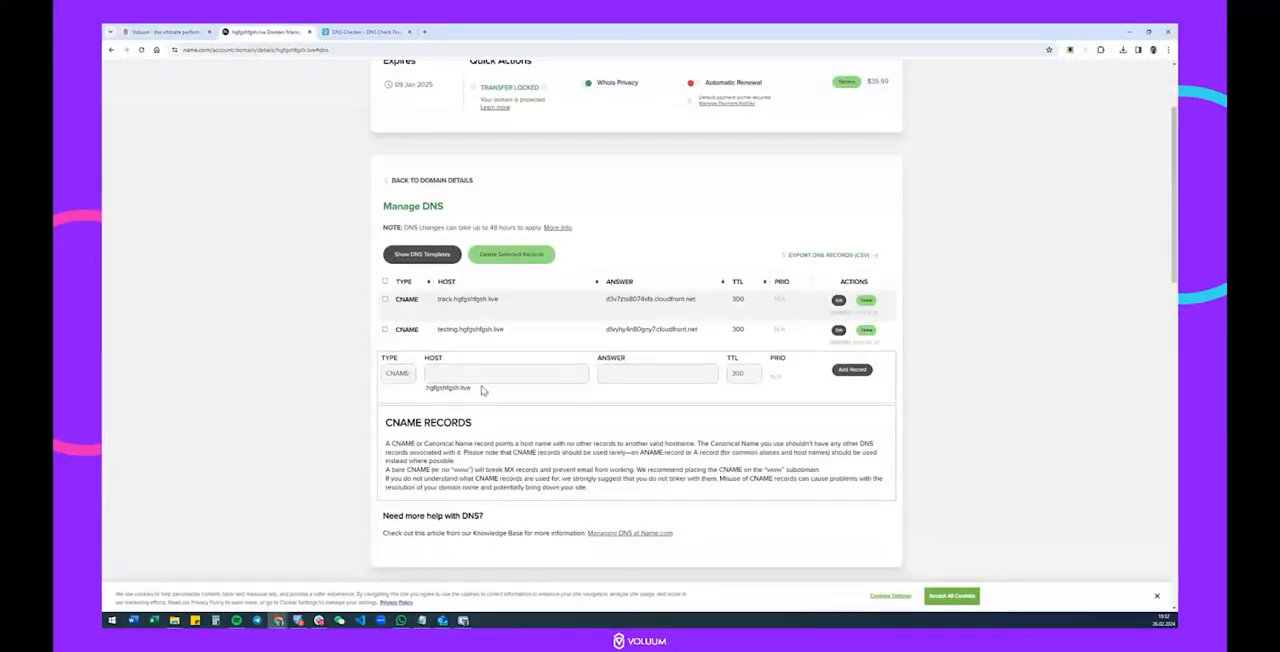
pyautogui.click(421, 620)
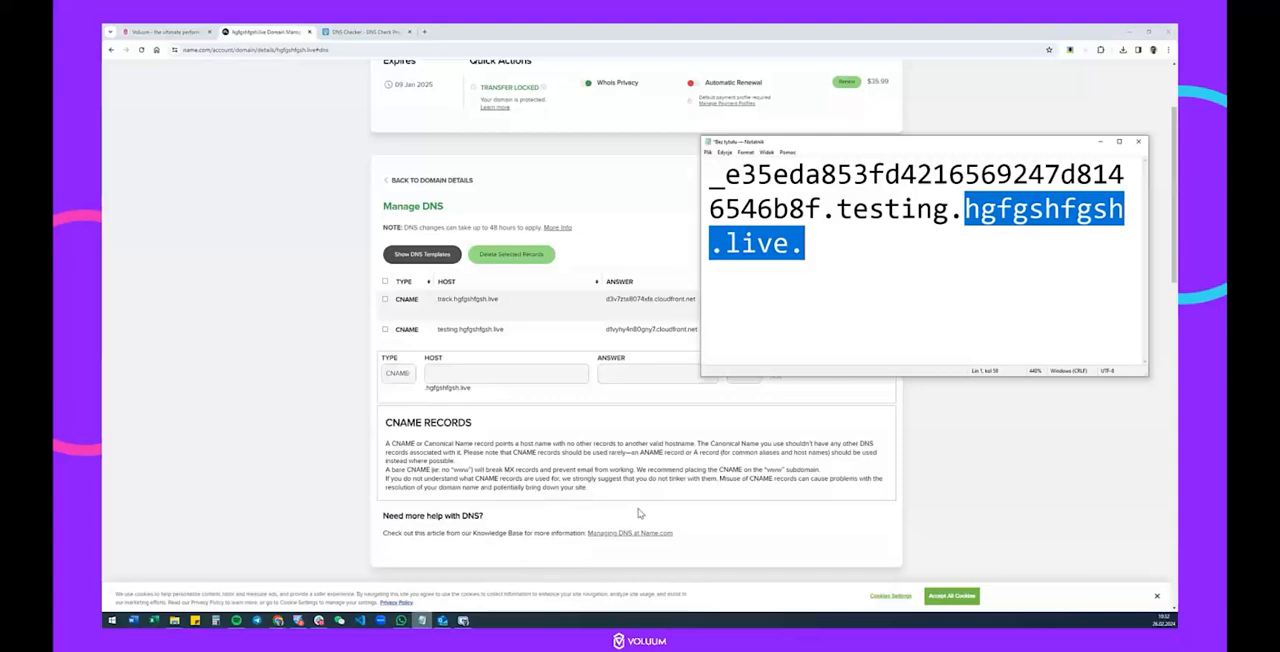
pyautogui.click(871, 277)
pyautogui.moveTo(710, 176); pyautogui.dragTo(944, 208)
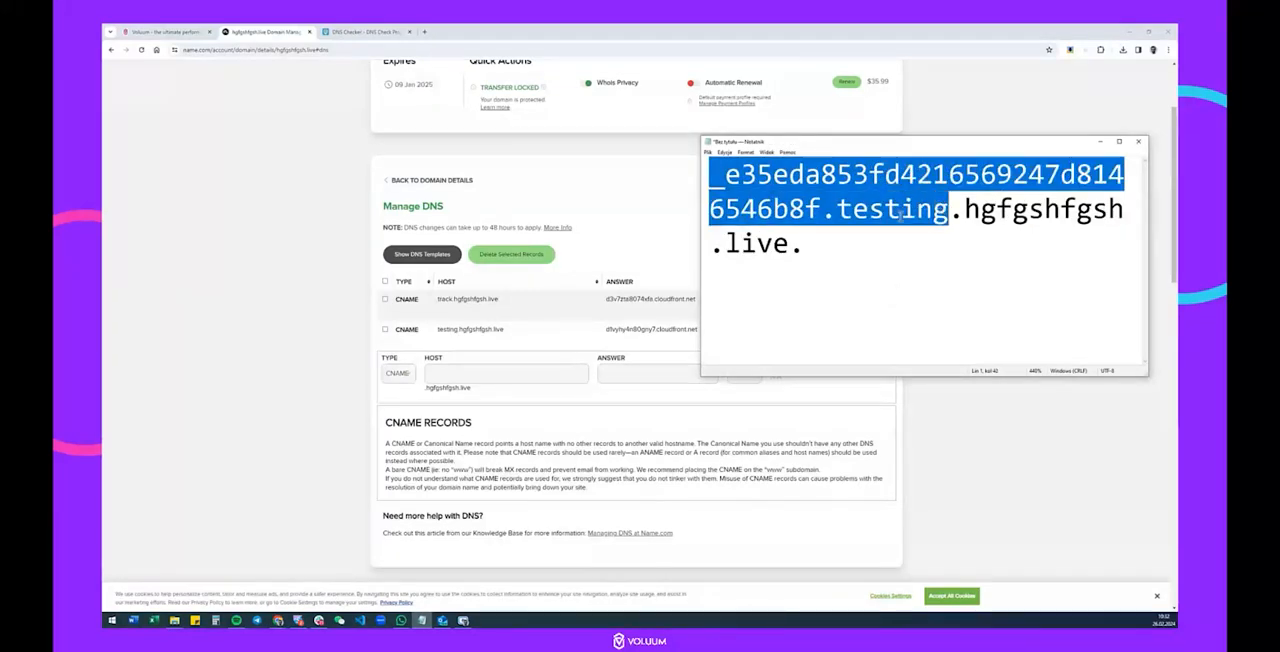
pyautogui.click(526, 372)
pyautogui.hotkey('ctrl', 'v')
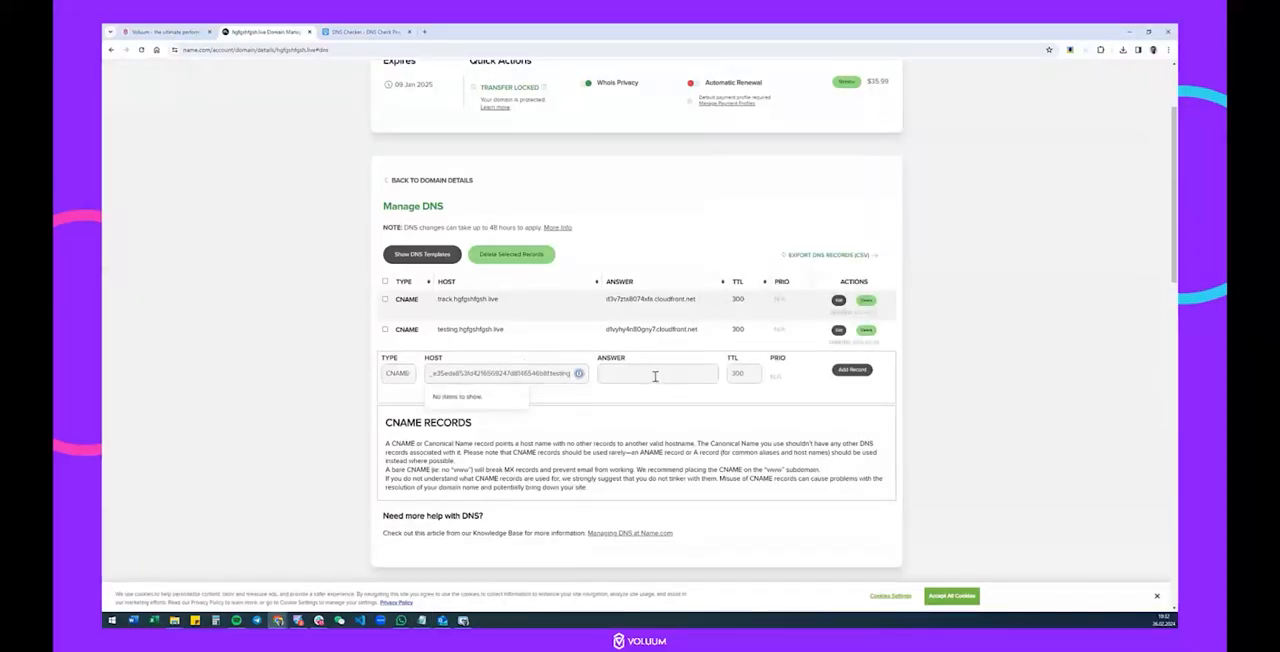
# Copy the certificate record value from Voluum into the record's answer in Name.com and try to add the certificate CNAME record.
pyautogui.click(165, 32)
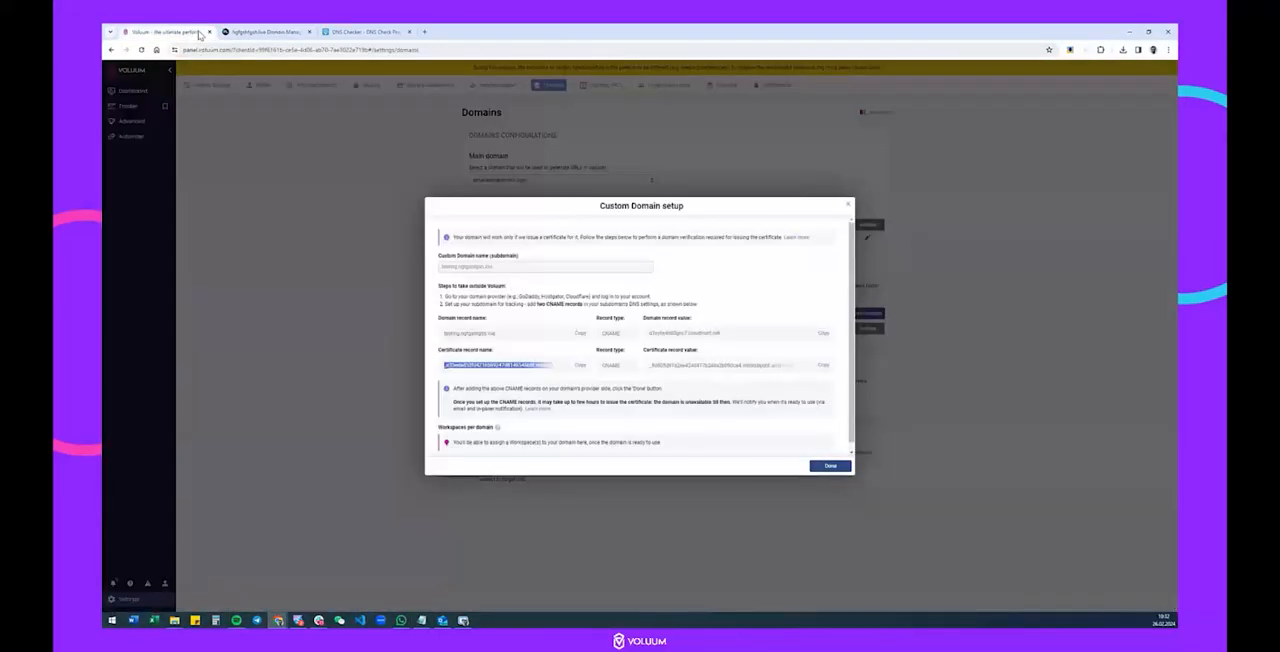
pyautogui.click(825, 365)
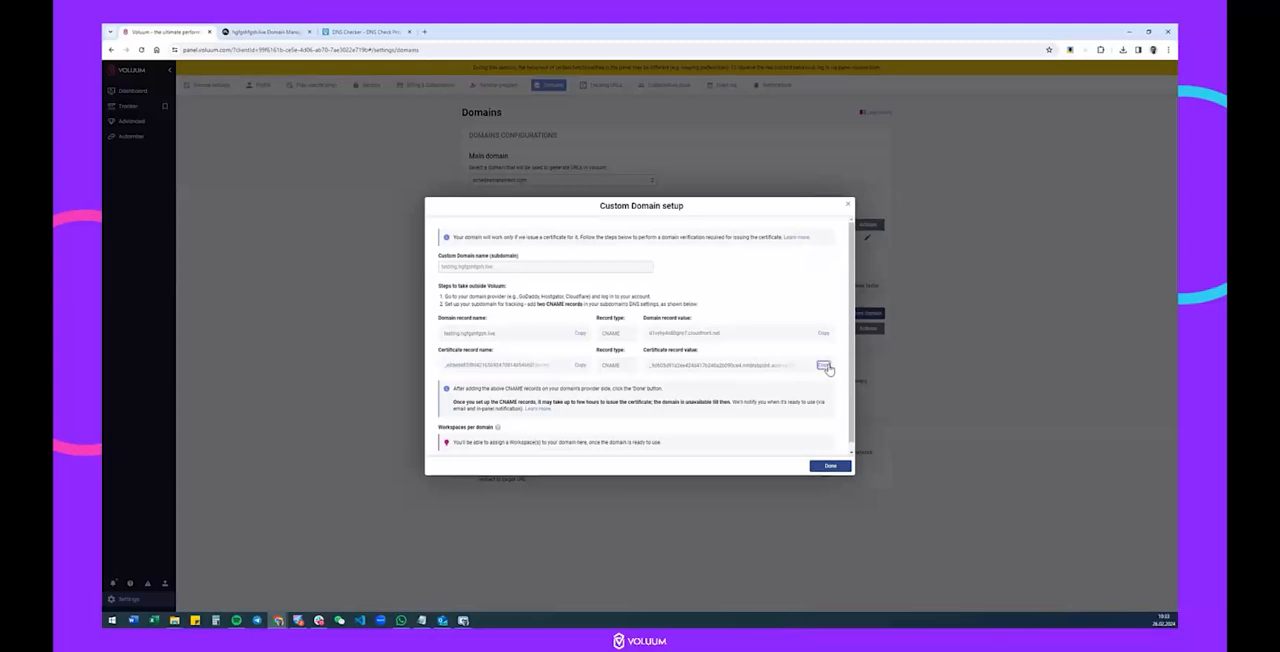
pyautogui.click(268, 32)
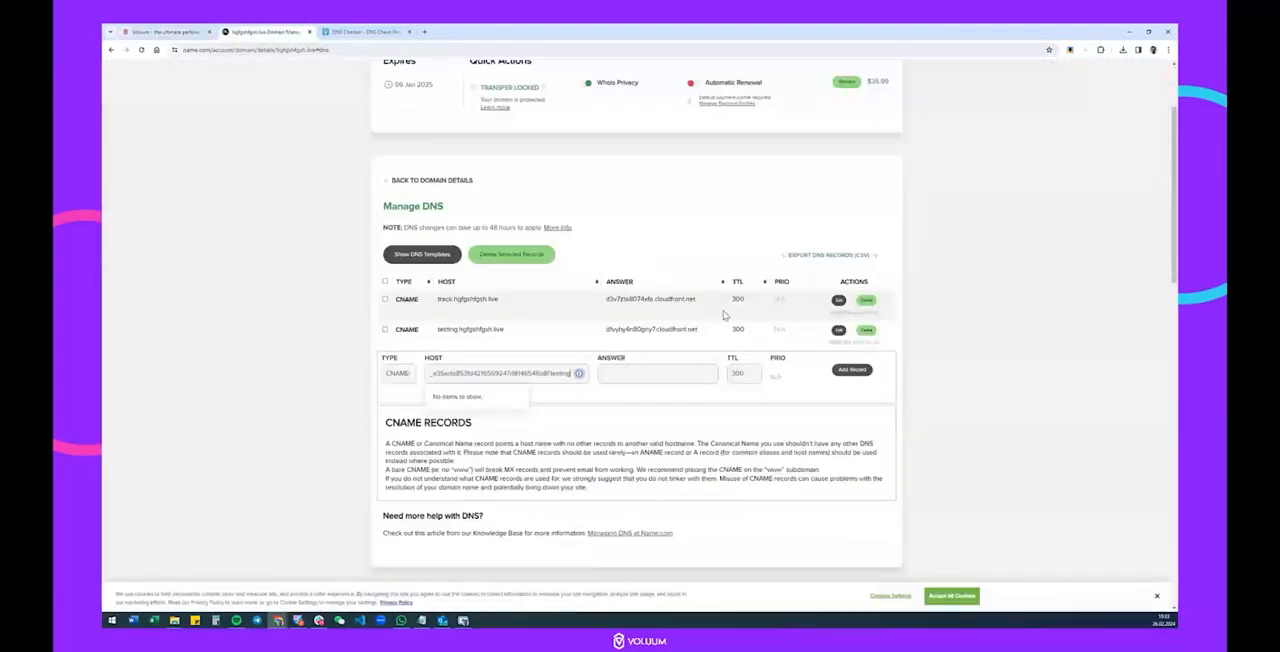
pyautogui.click(655, 372)
pyautogui.hotkey('ctrl', 'v')
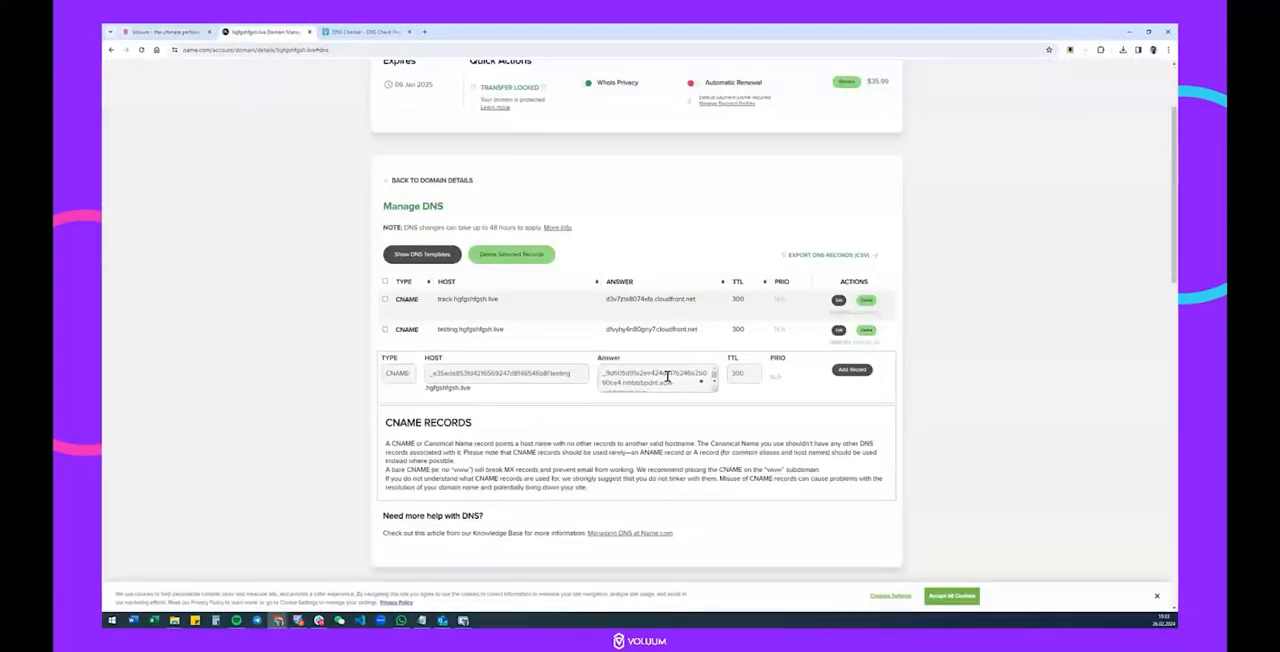
pyautogui.scroll(-1, 667, 376)
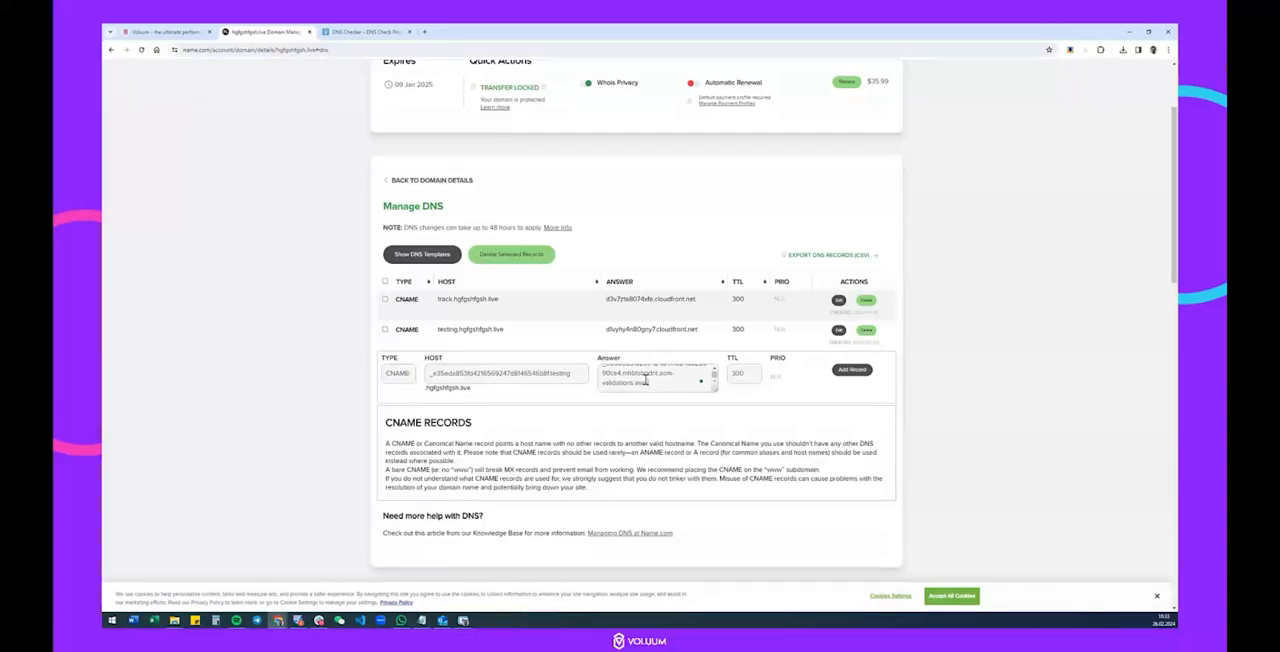
pyautogui.click(853, 371)
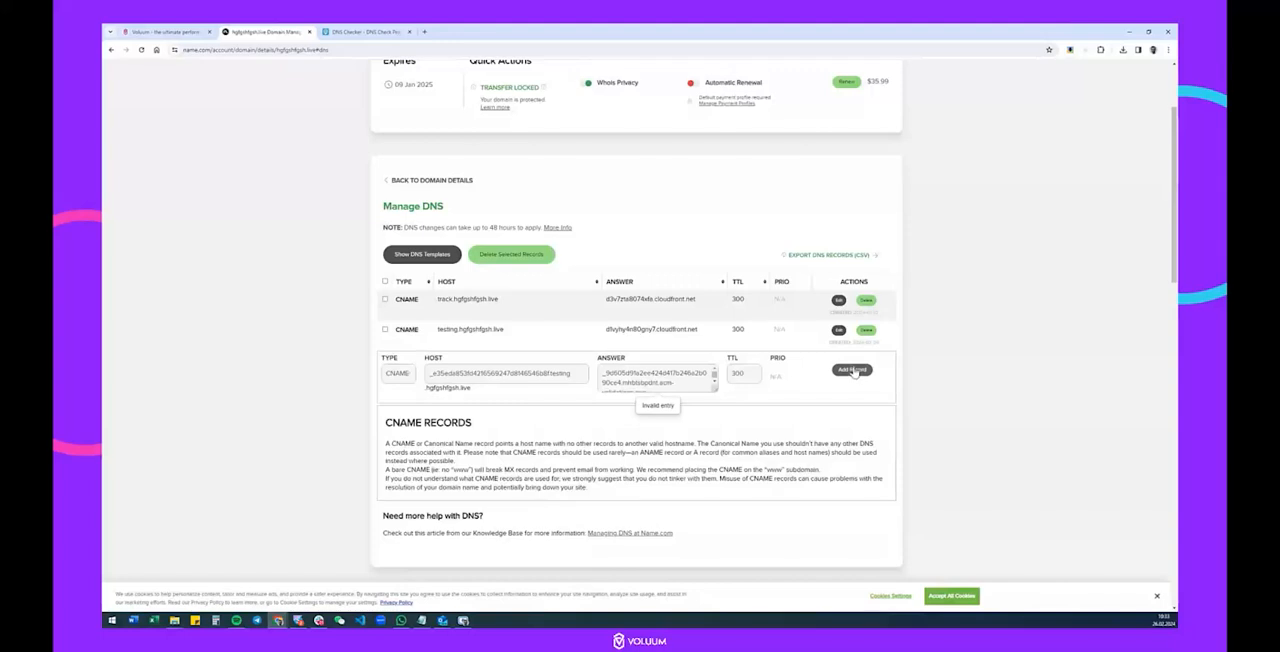
pyautogui.scroll(-2, 657, 404)
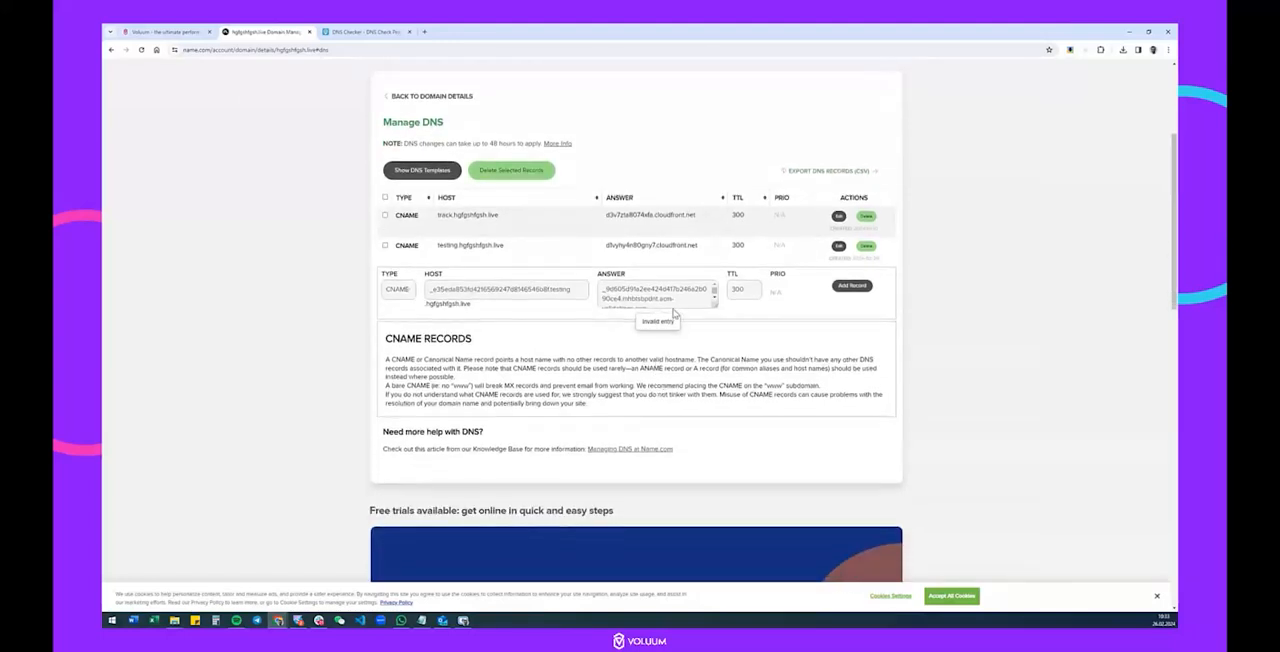
# Correct the certificate record's answer in Name.com so it ends in acm-validations.aws without a trailing dot, and add the CNAME record.
pyautogui.scroll(-1, 700, 296)
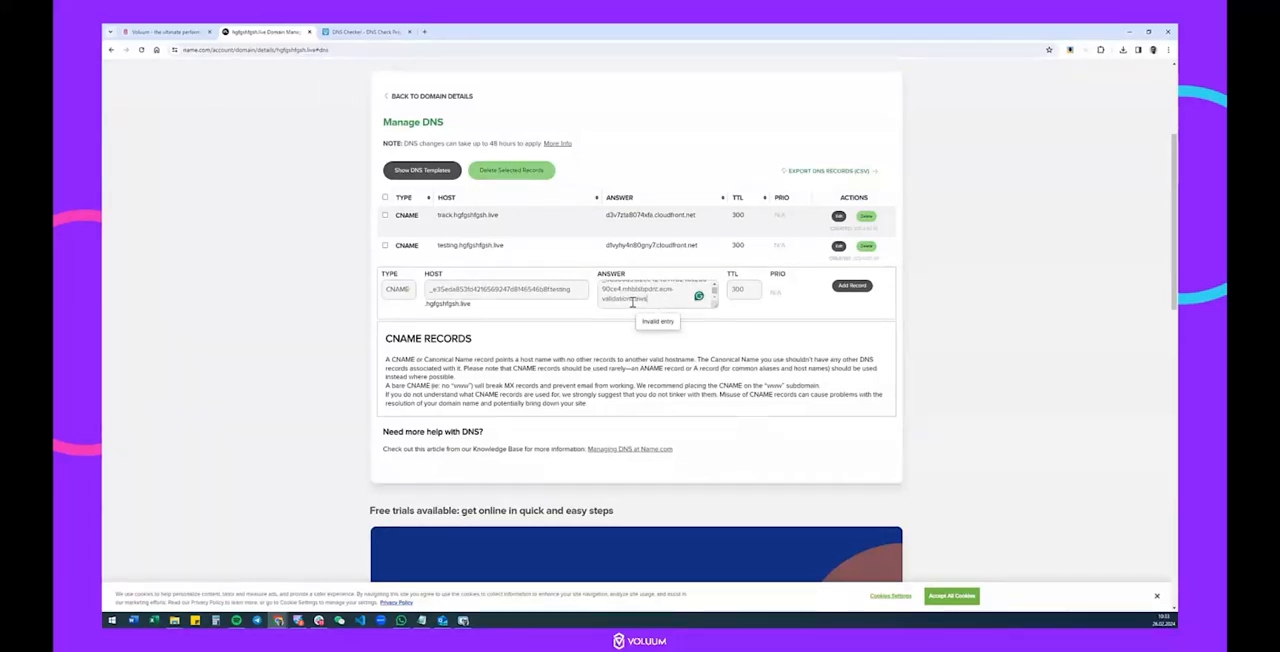
pyautogui.click(852, 287)
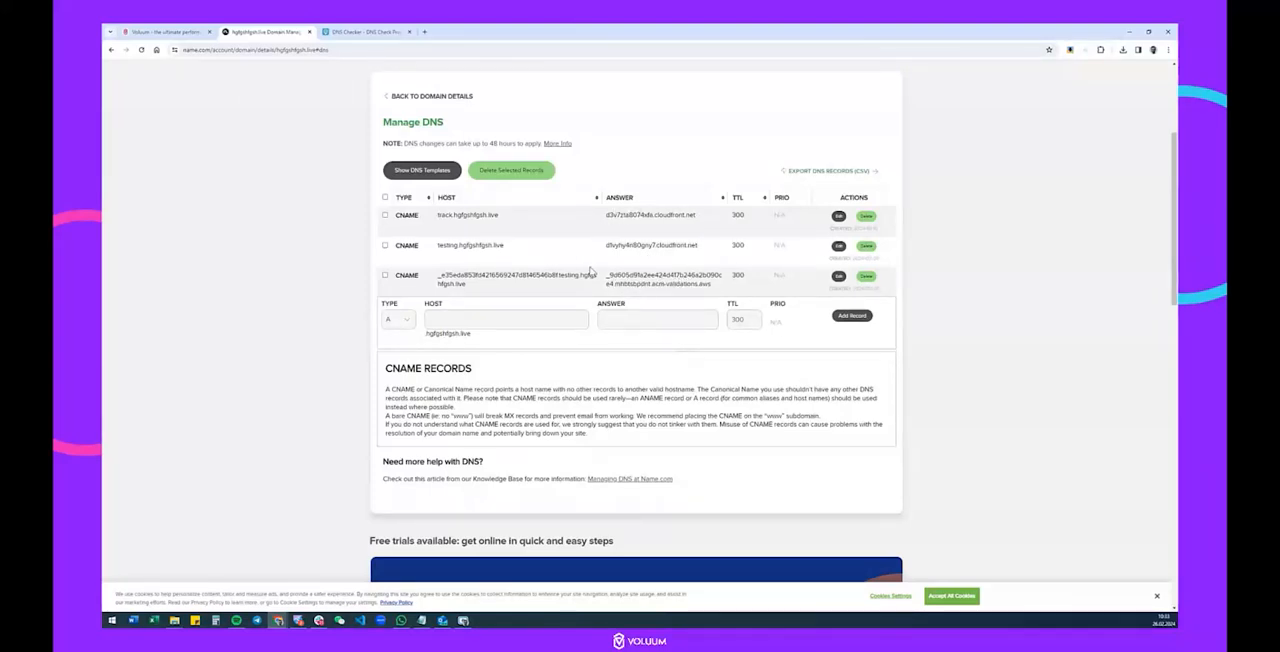
# Copy the domain record name from Voluum and check the CNAME propagation of testing.hgfgshfgsh.live across all servers in DNS Checker.
pyautogui.click(190, 33)
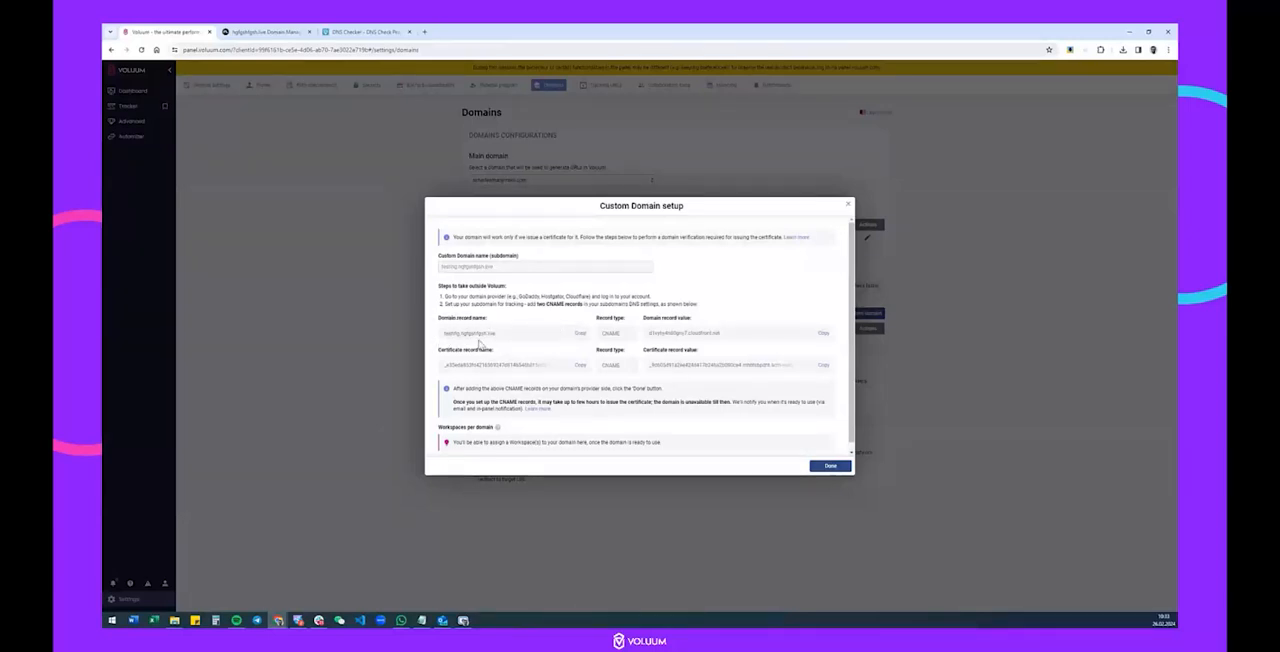
pyautogui.click(365, 31)
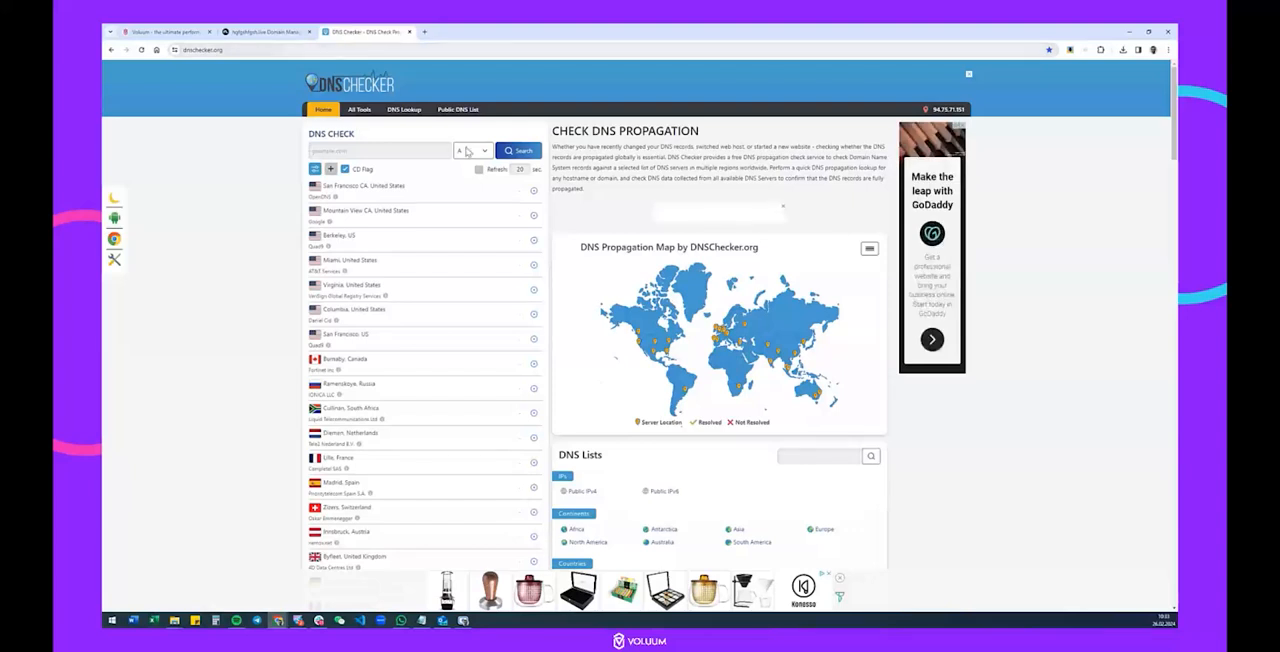
pyautogui.click(481, 151)
pyautogui.click(472, 181)
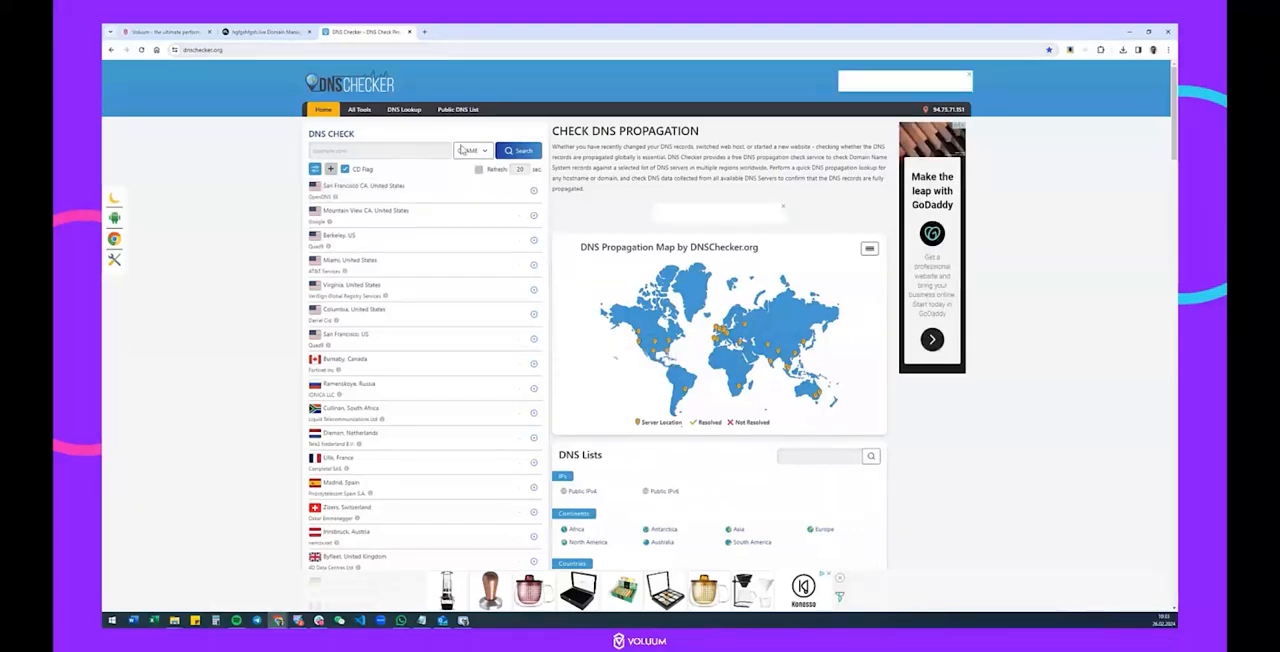
pyautogui.click(349, 153)
pyautogui.hotkey('ctrl', 'v')
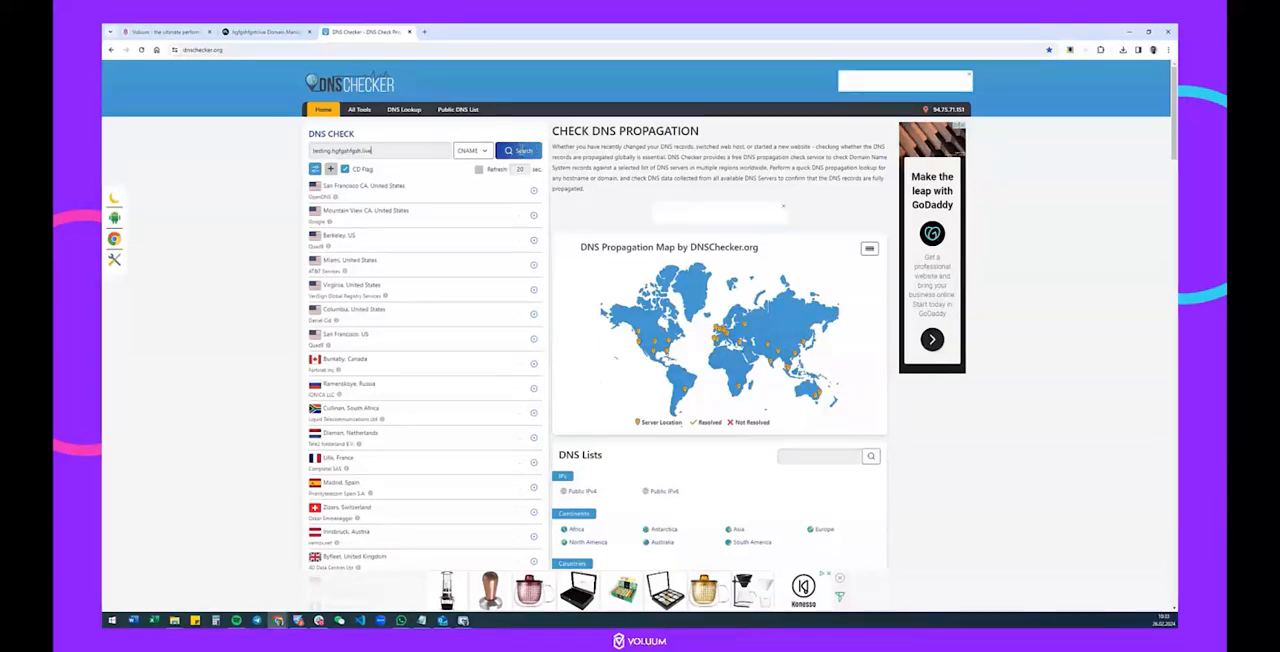
pyautogui.click(528, 151)
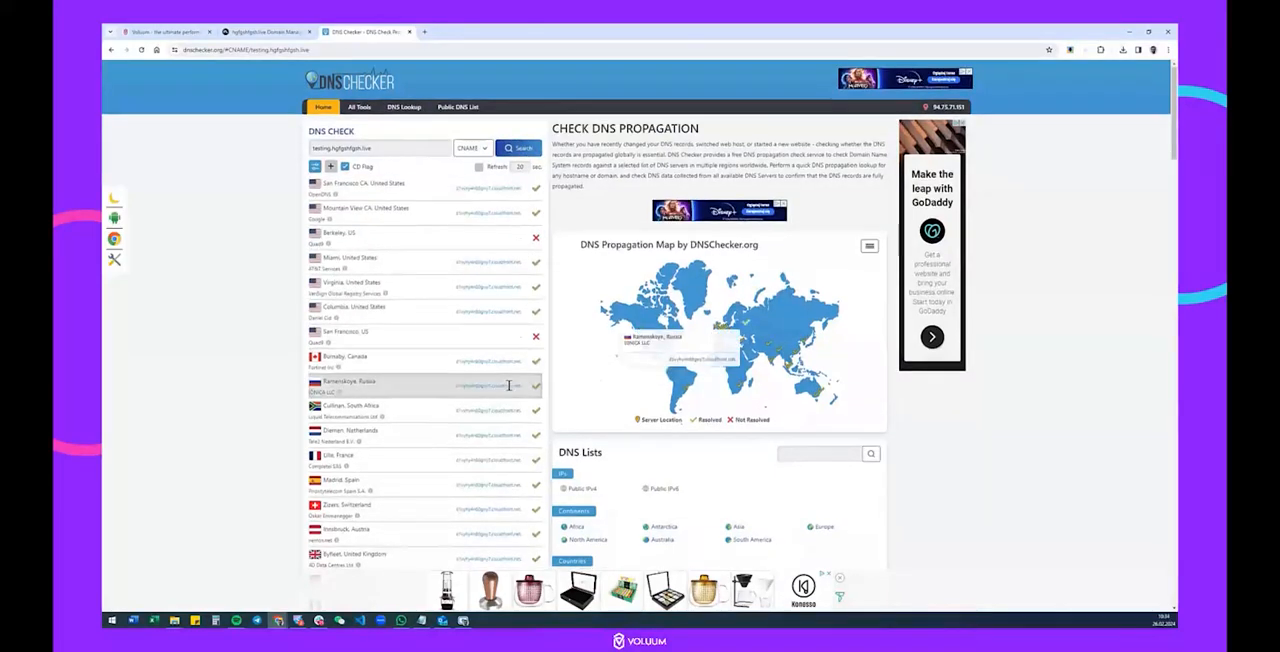
pyautogui.scroll(-2, 514, 380)
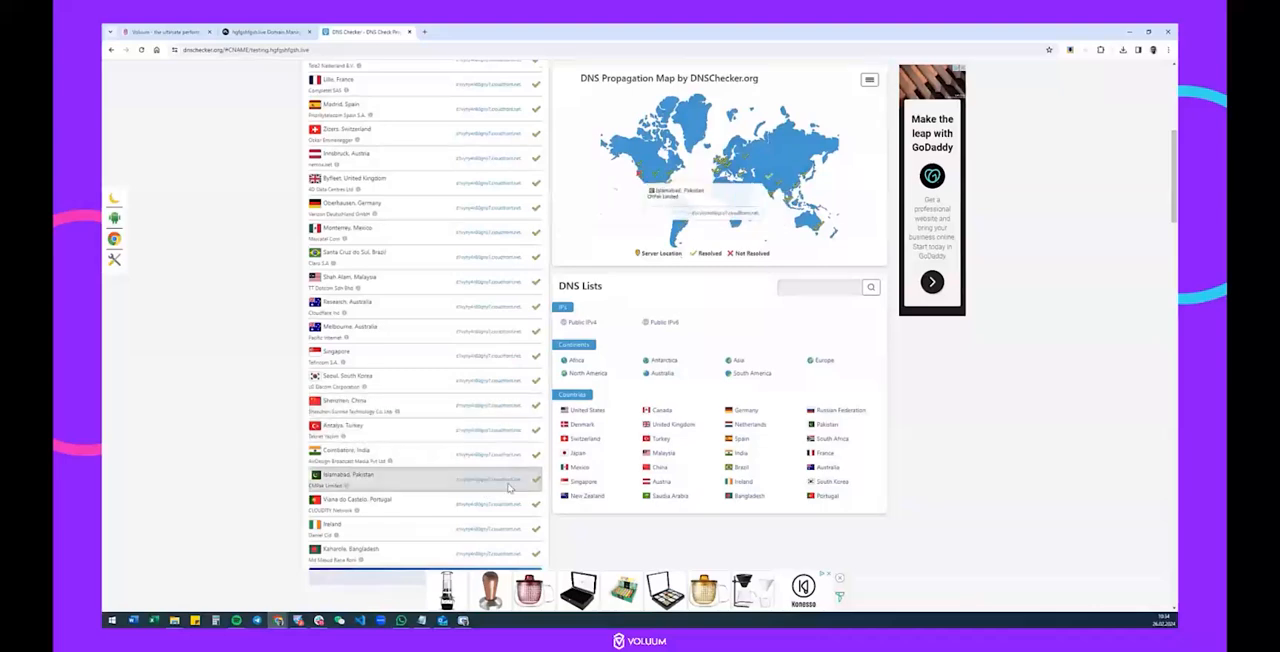
pyautogui.scroll(2, 510, 490)
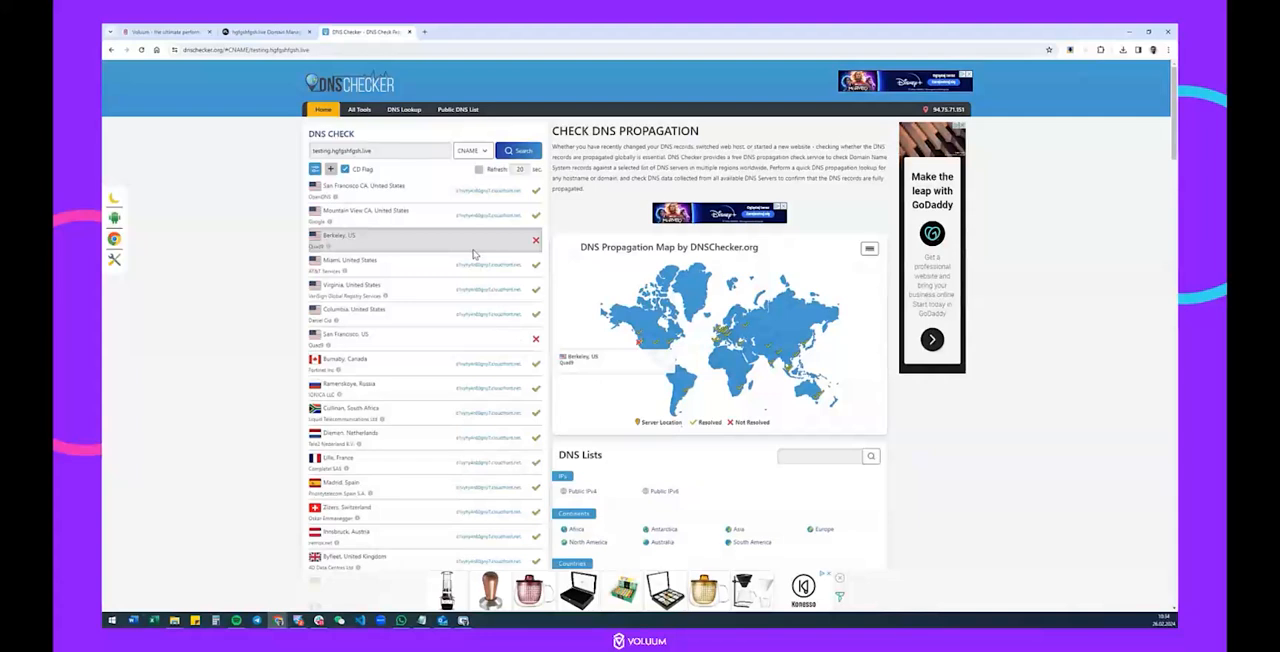
# Copy the certificate record name from Voluum and check its CNAME propagation across the servers in DNS Checker.
pyautogui.click(188, 33)
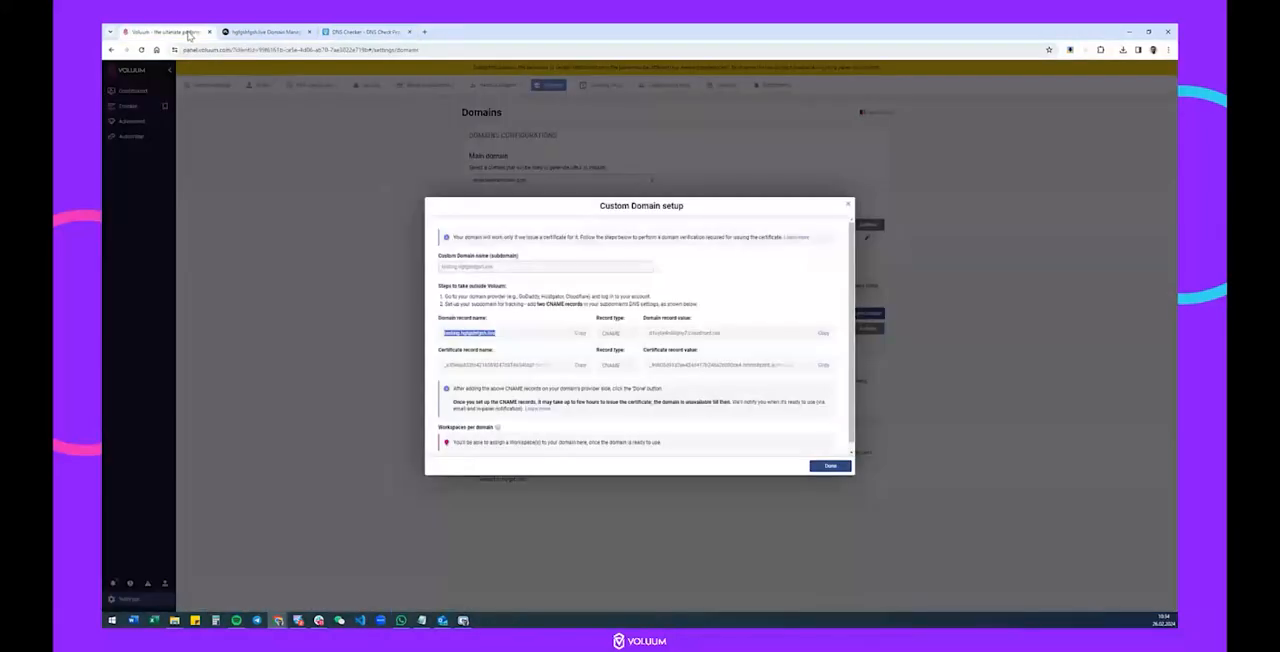
pyautogui.click(580, 365)
pyautogui.click(355, 31)
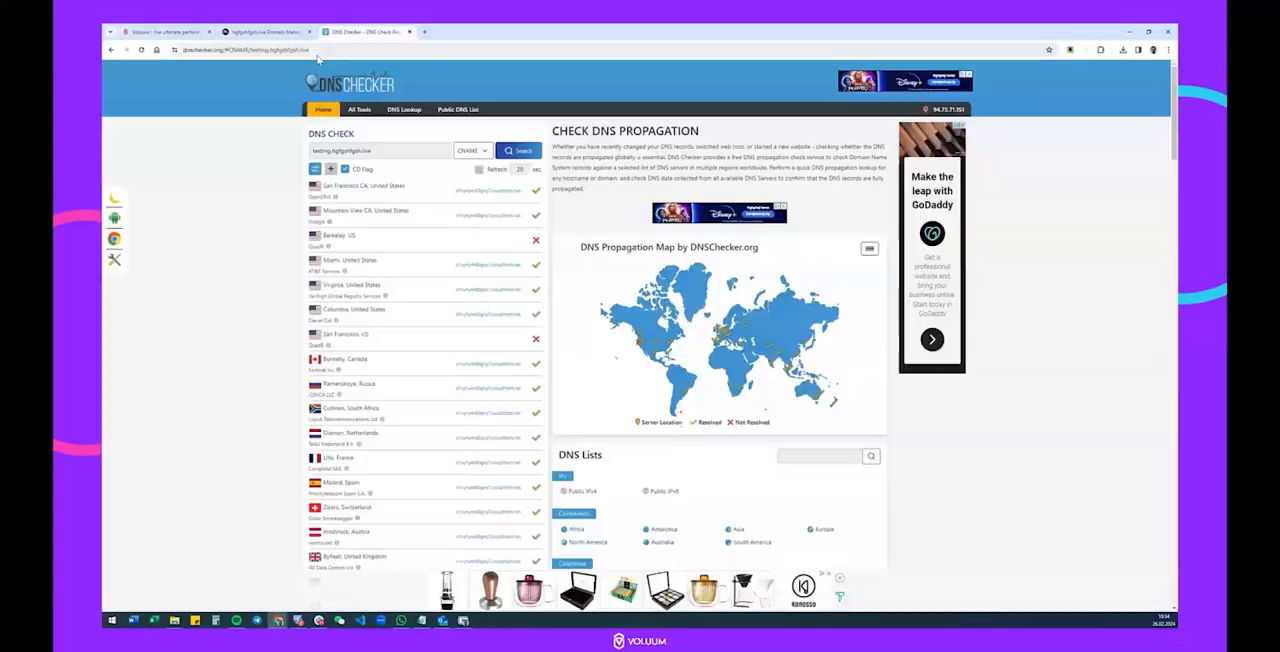
pyautogui.tripleClick(379, 148)
pyautogui.hotkey('ctrl', 'v')
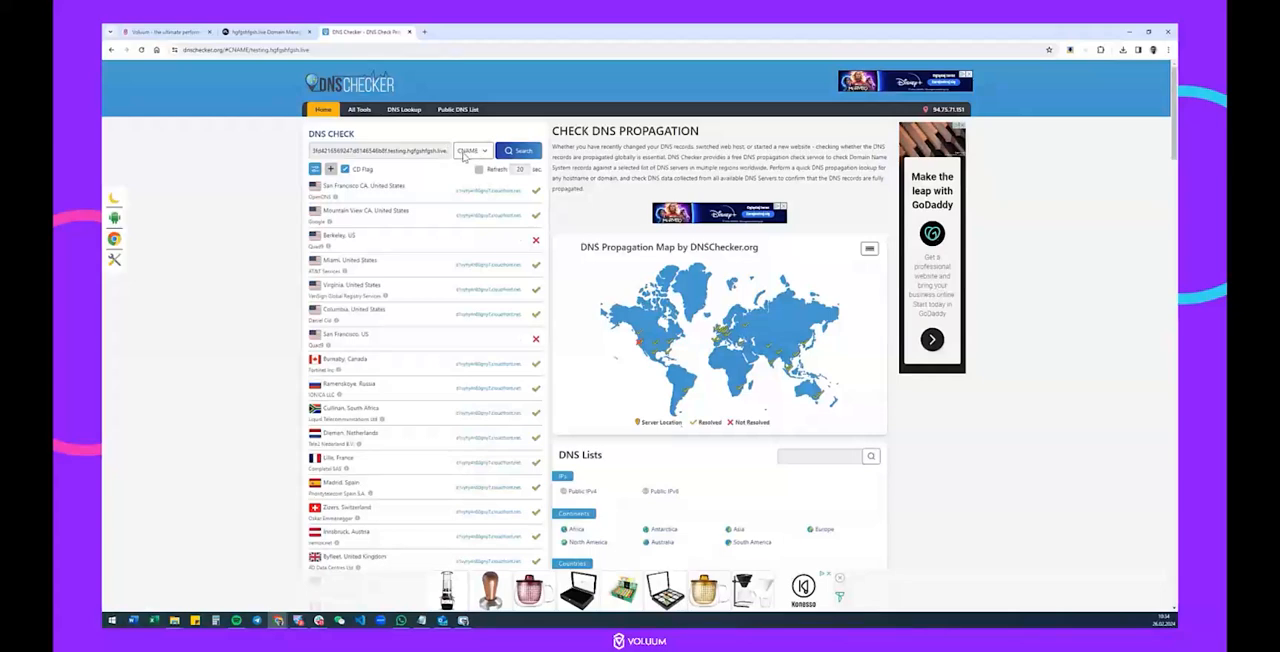
pyautogui.click(518, 153)
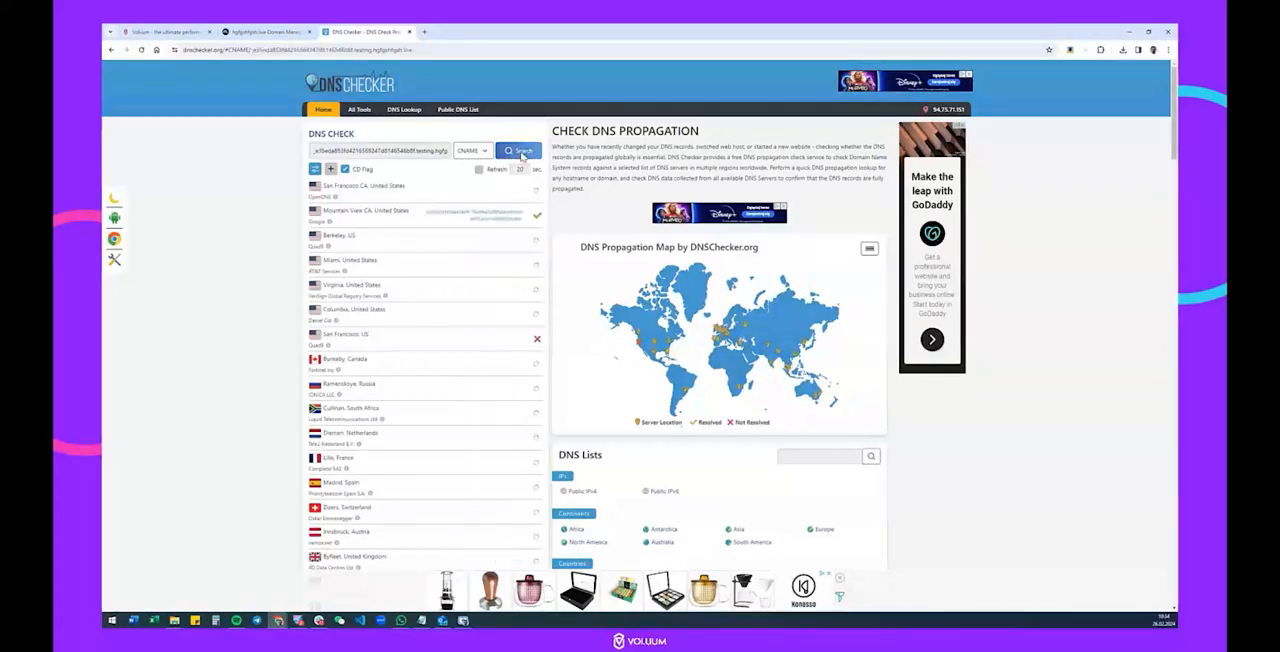
pyautogui.scroll(-5, 521, 194)
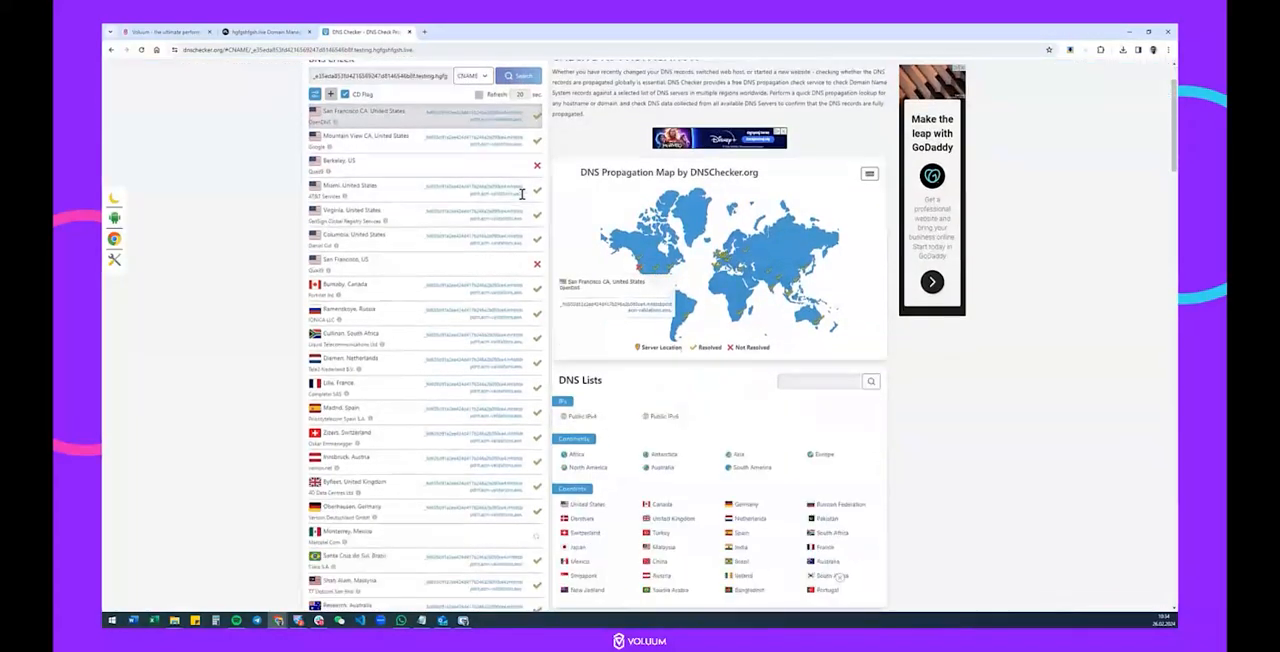
pyautogui.scroll(5, 482, 345)
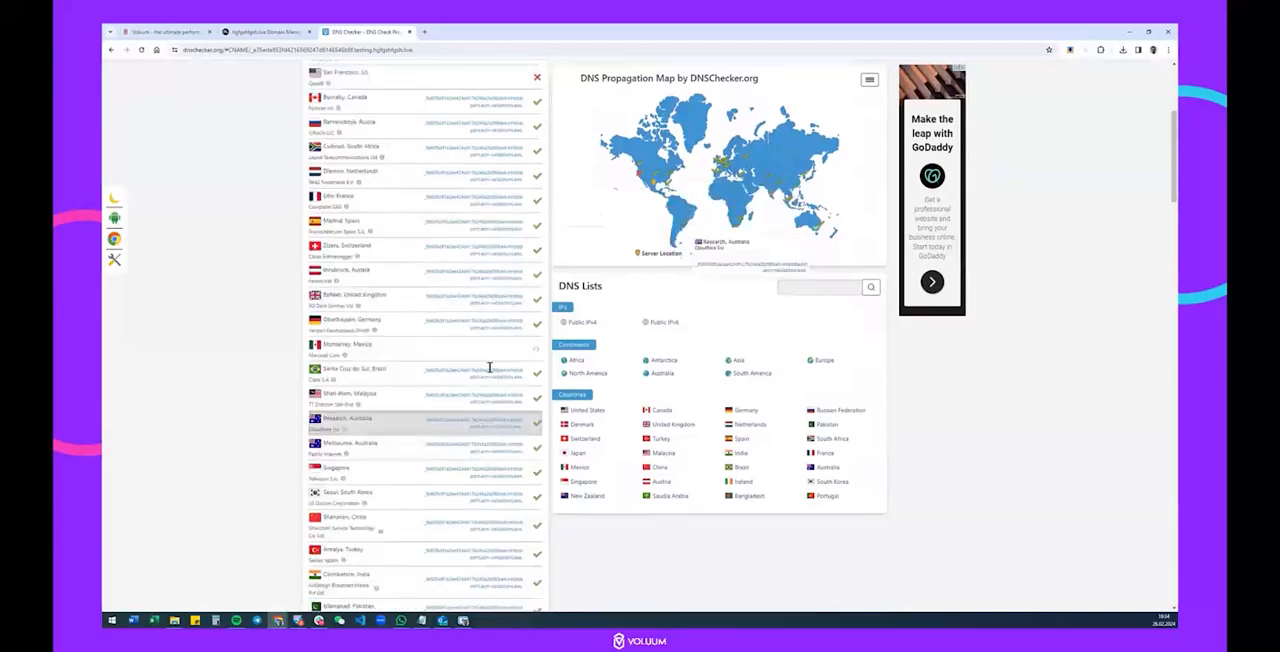
# Finish the custom domain setup in Voluum and check the testing domain's certificate status and domain status.
pyautogui.click(187, 32)
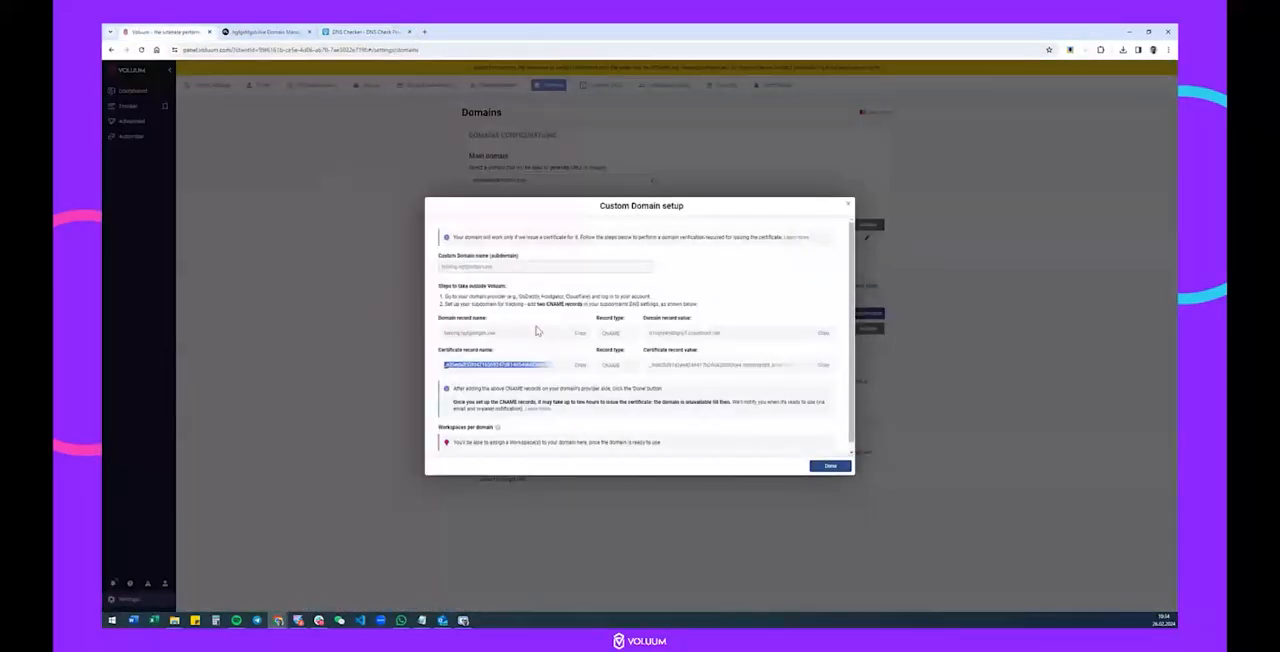
pyautogui.click(830, 466)
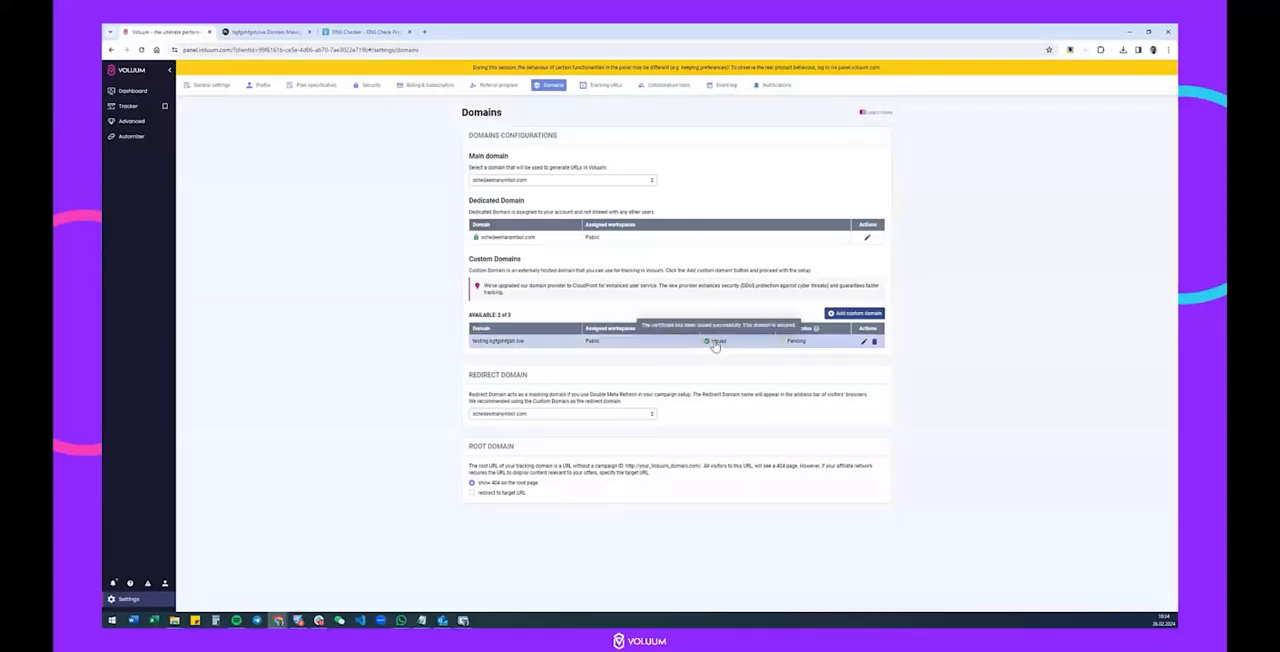
pyautogui.moveTo(798, 343)
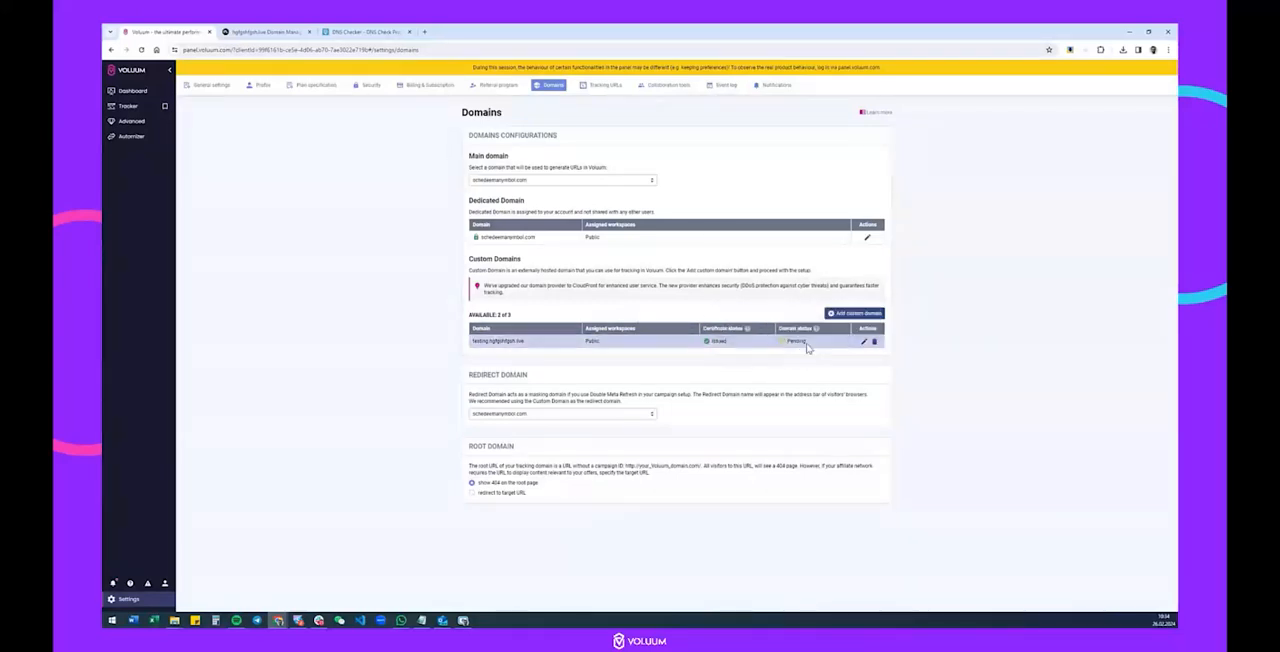